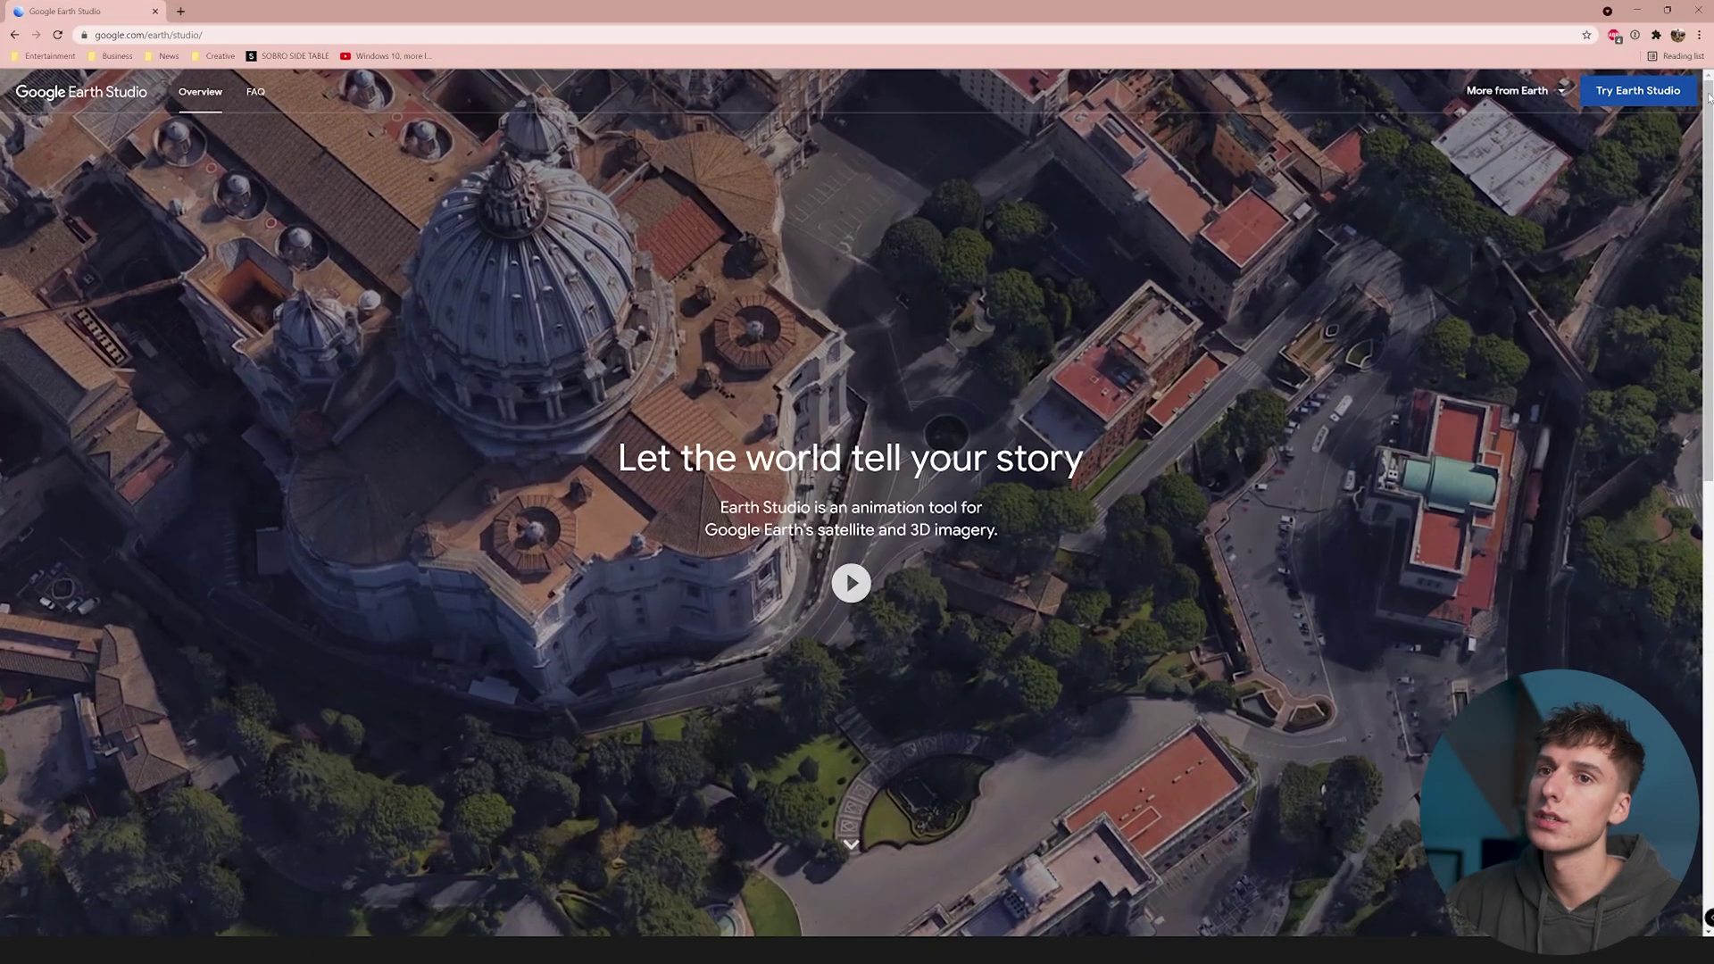
# Open Google Earth Studio, look through the Quick Start templates and start a project from the Orbit template.
pyautogui.click(1626, 93)
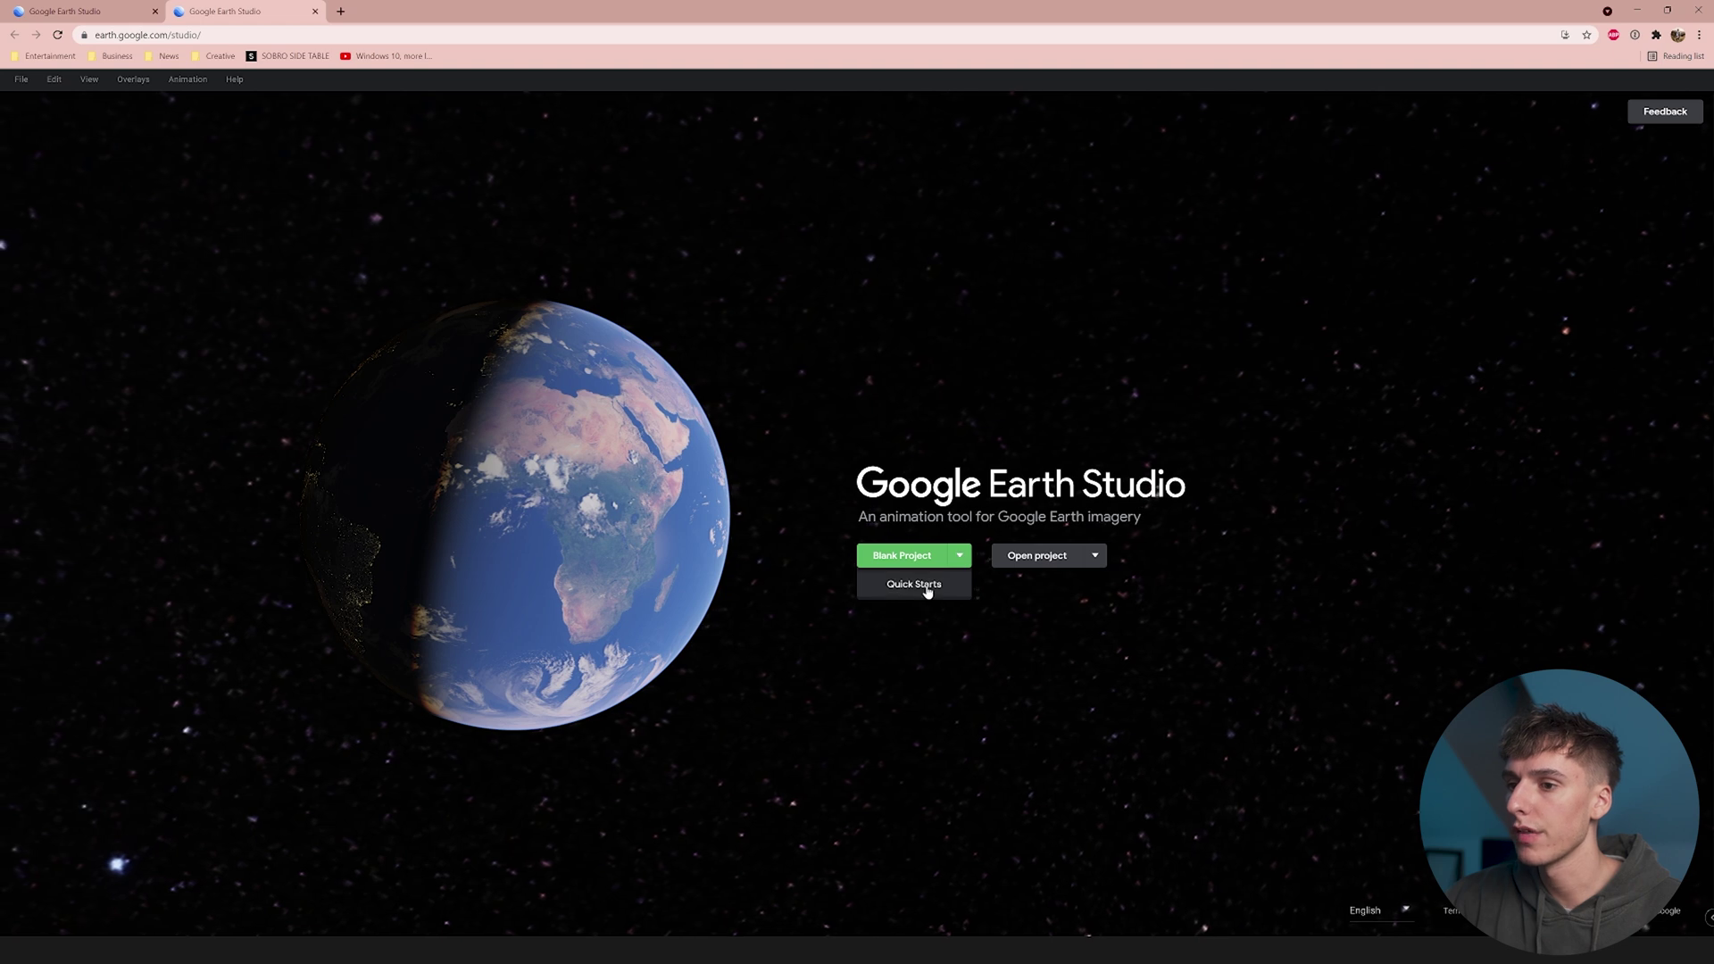
pyautogui.click(925, 588)
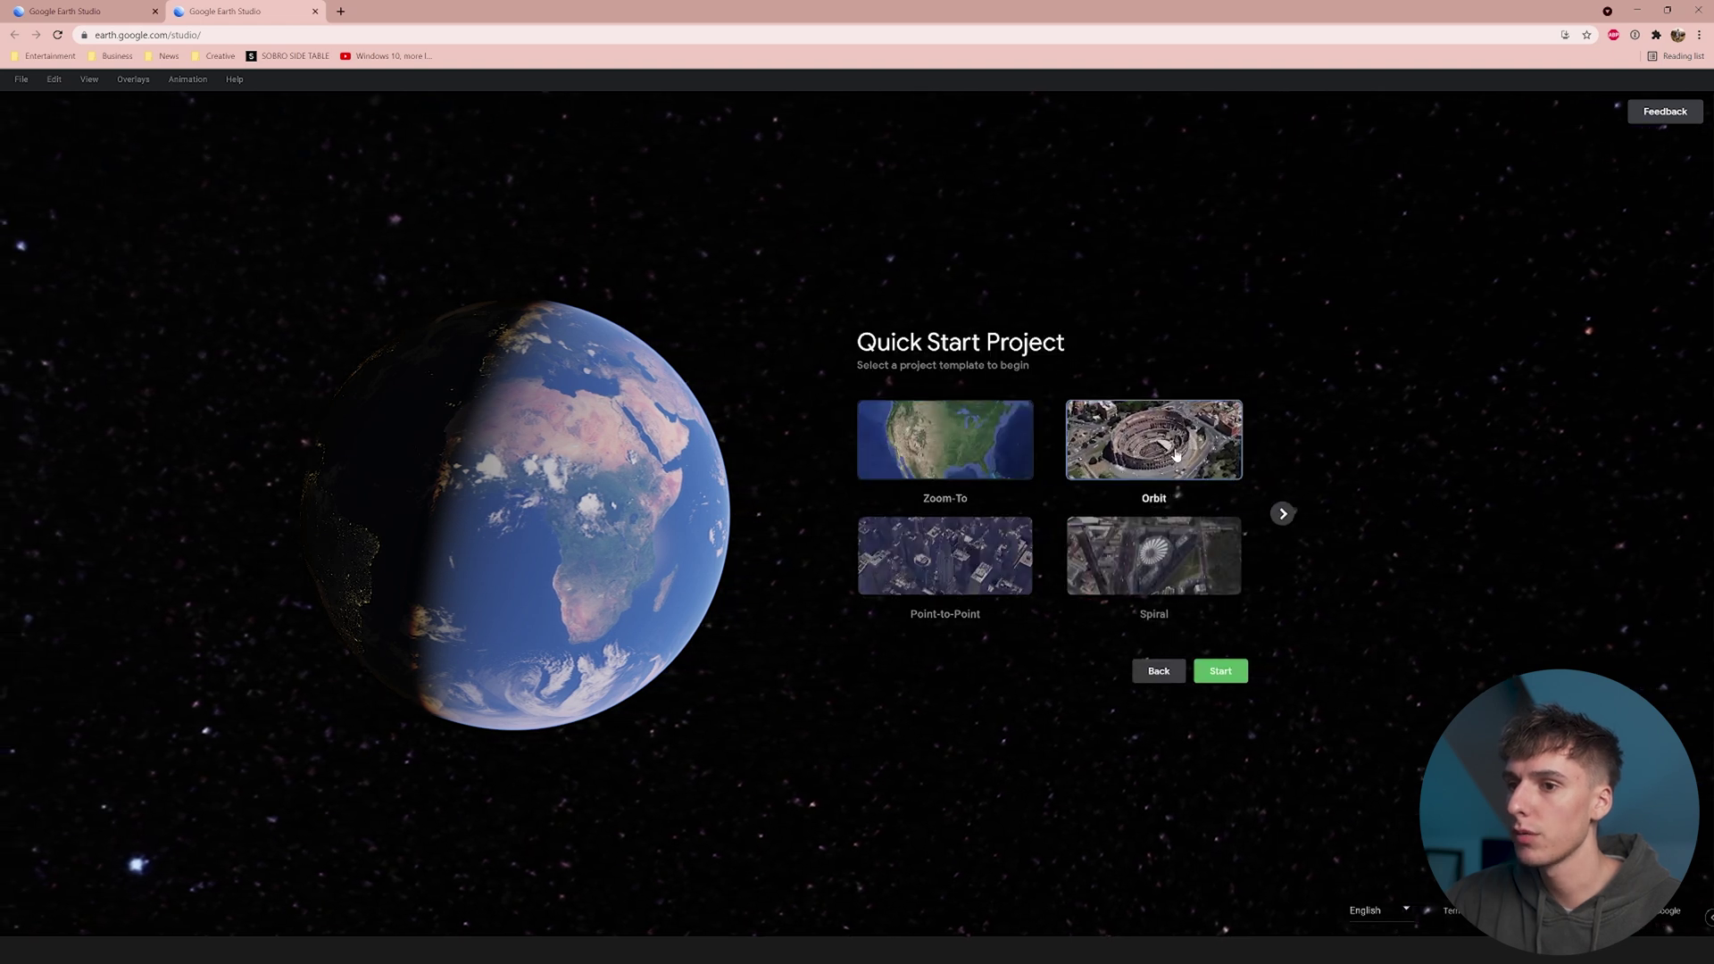
pyautogui.click(1071, 571)
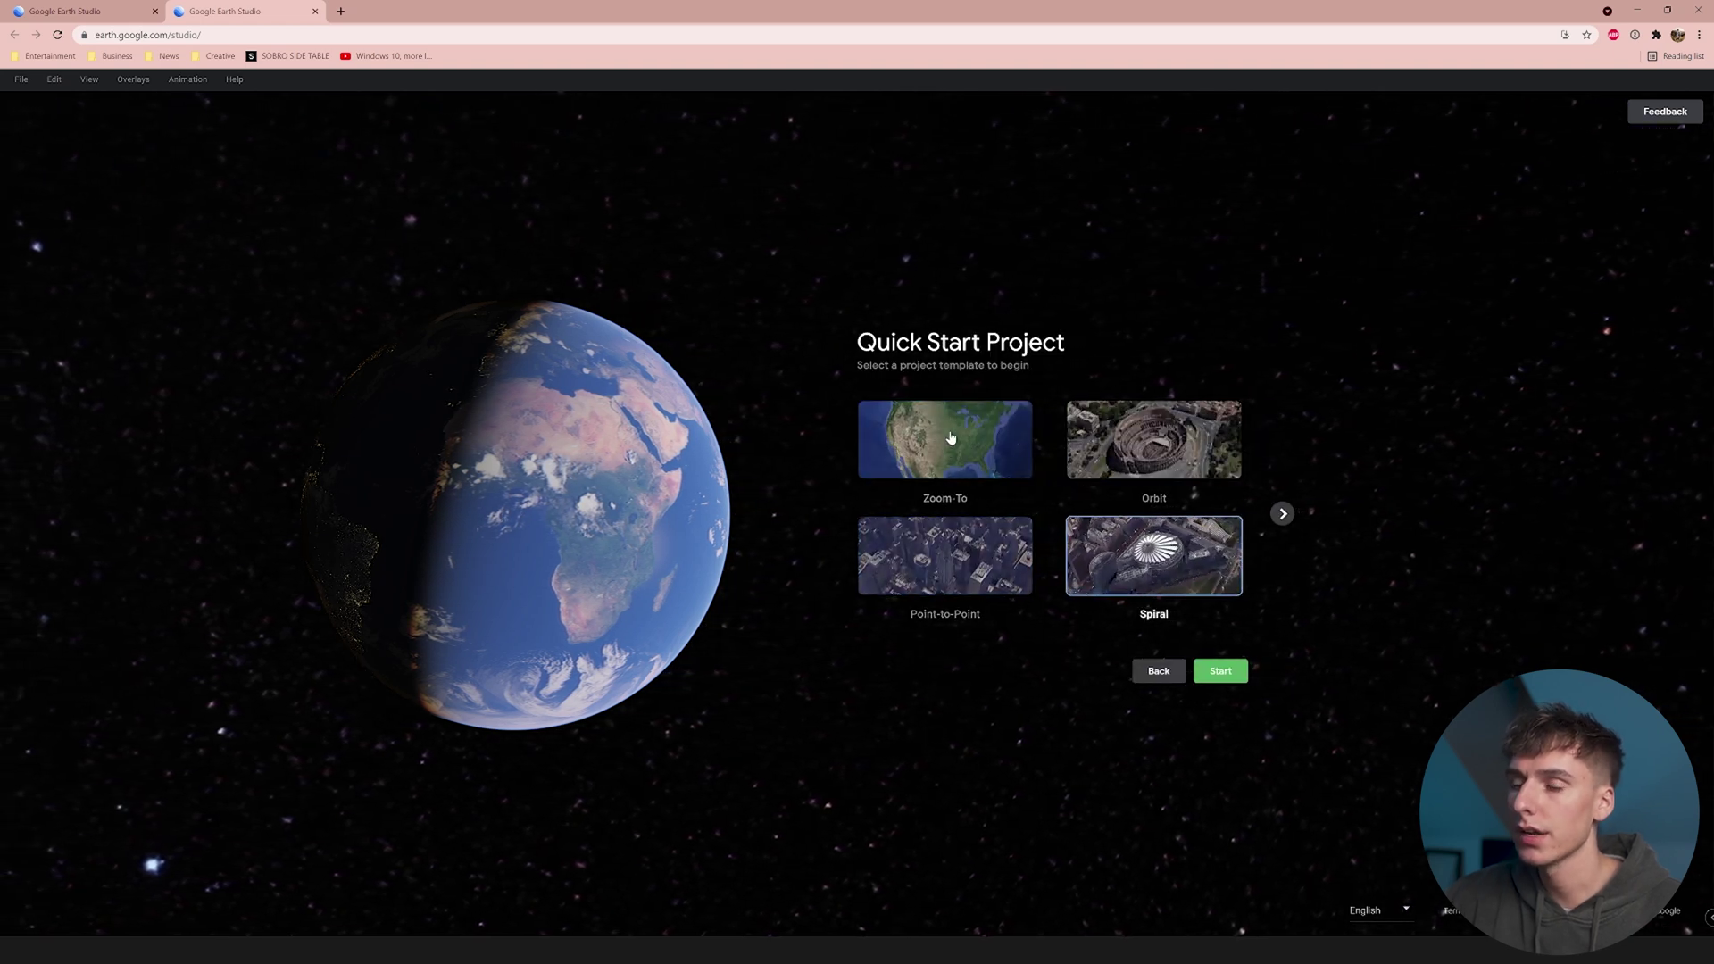
pyautogui.click(1281, 513)
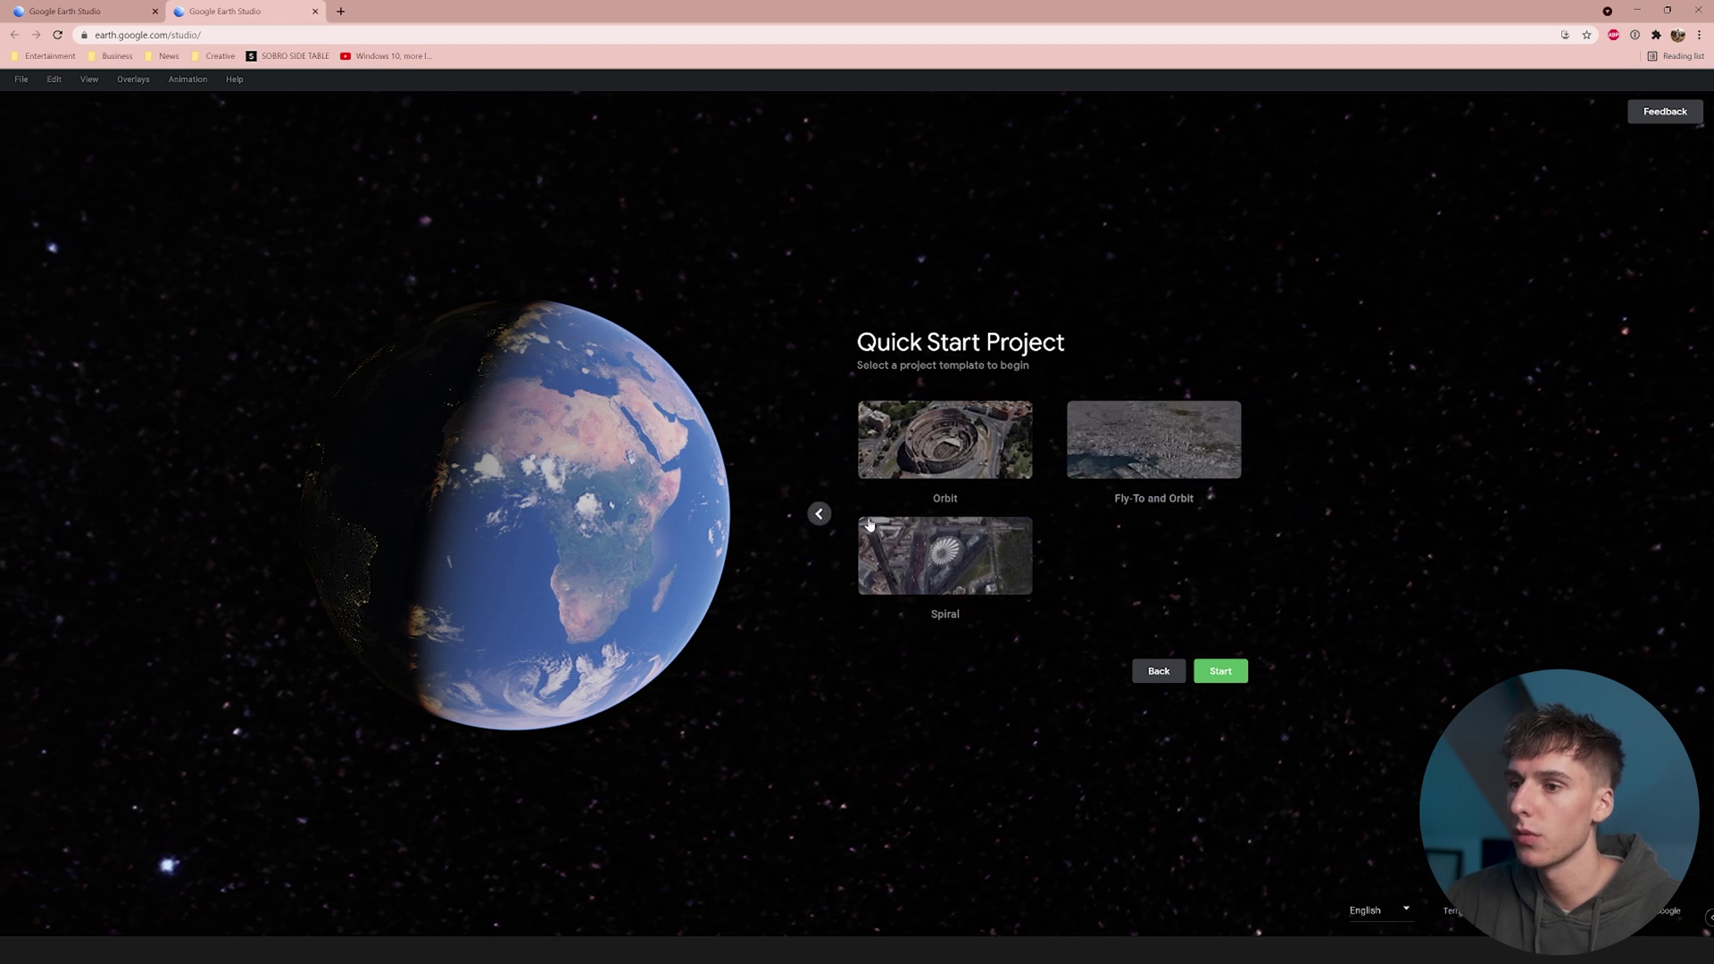
pyautogui.click(819, 513)
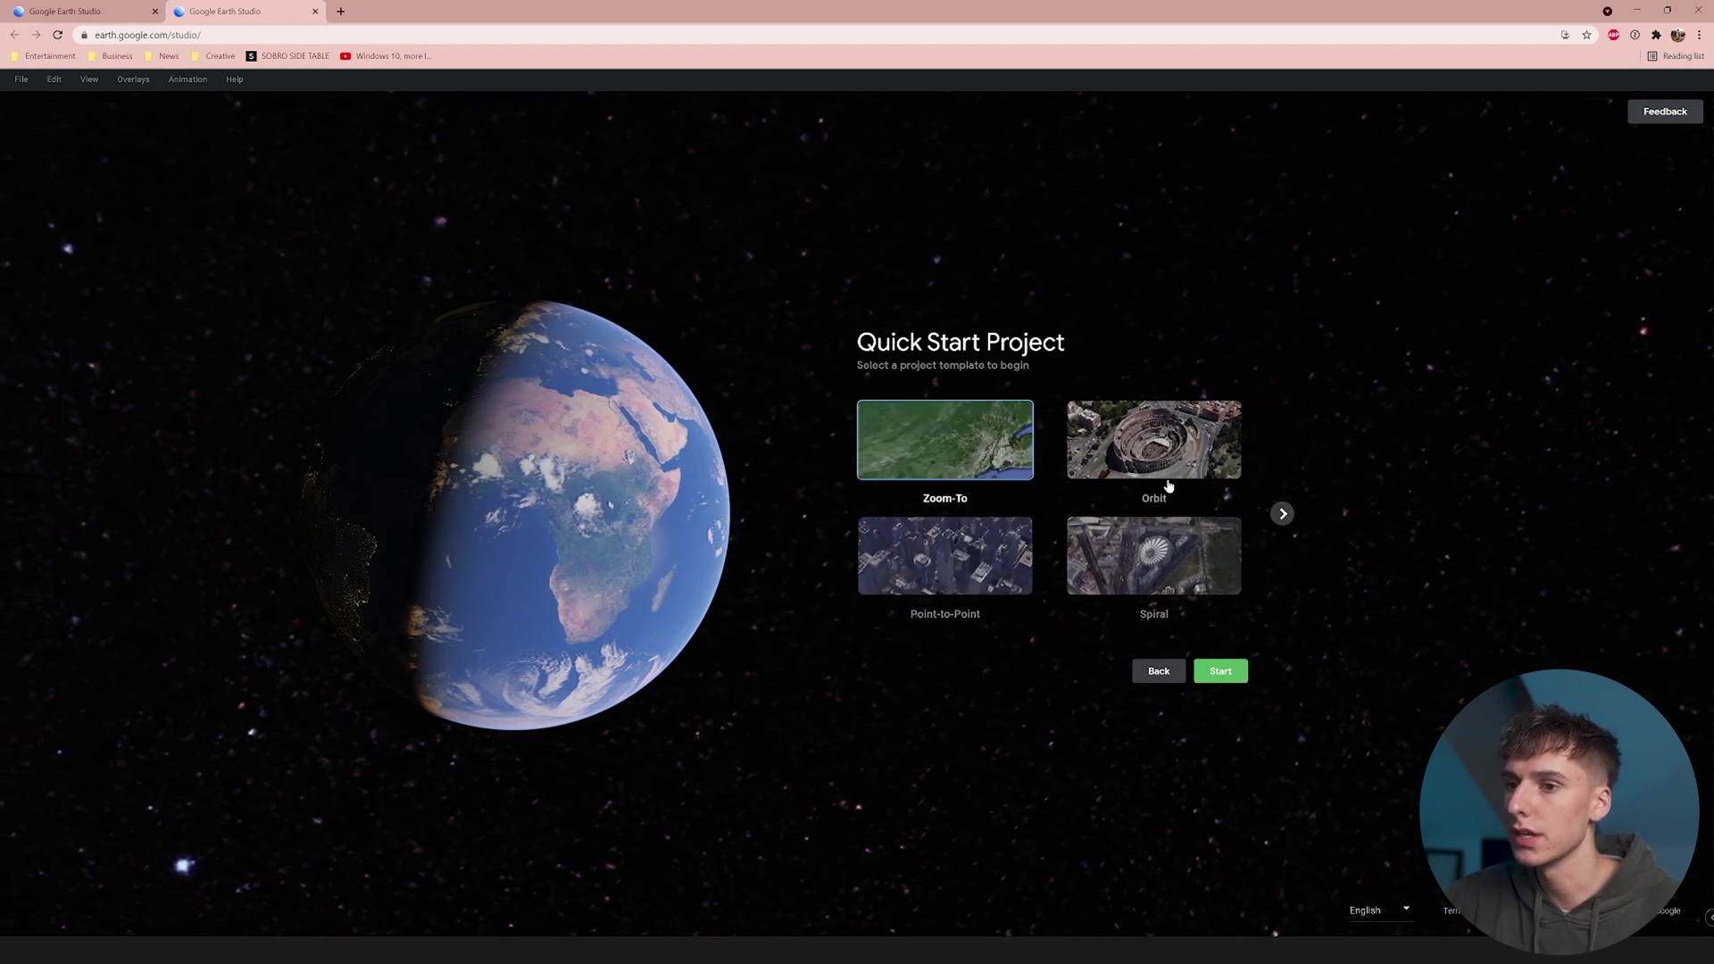
pyautogui.click(1213, 468)
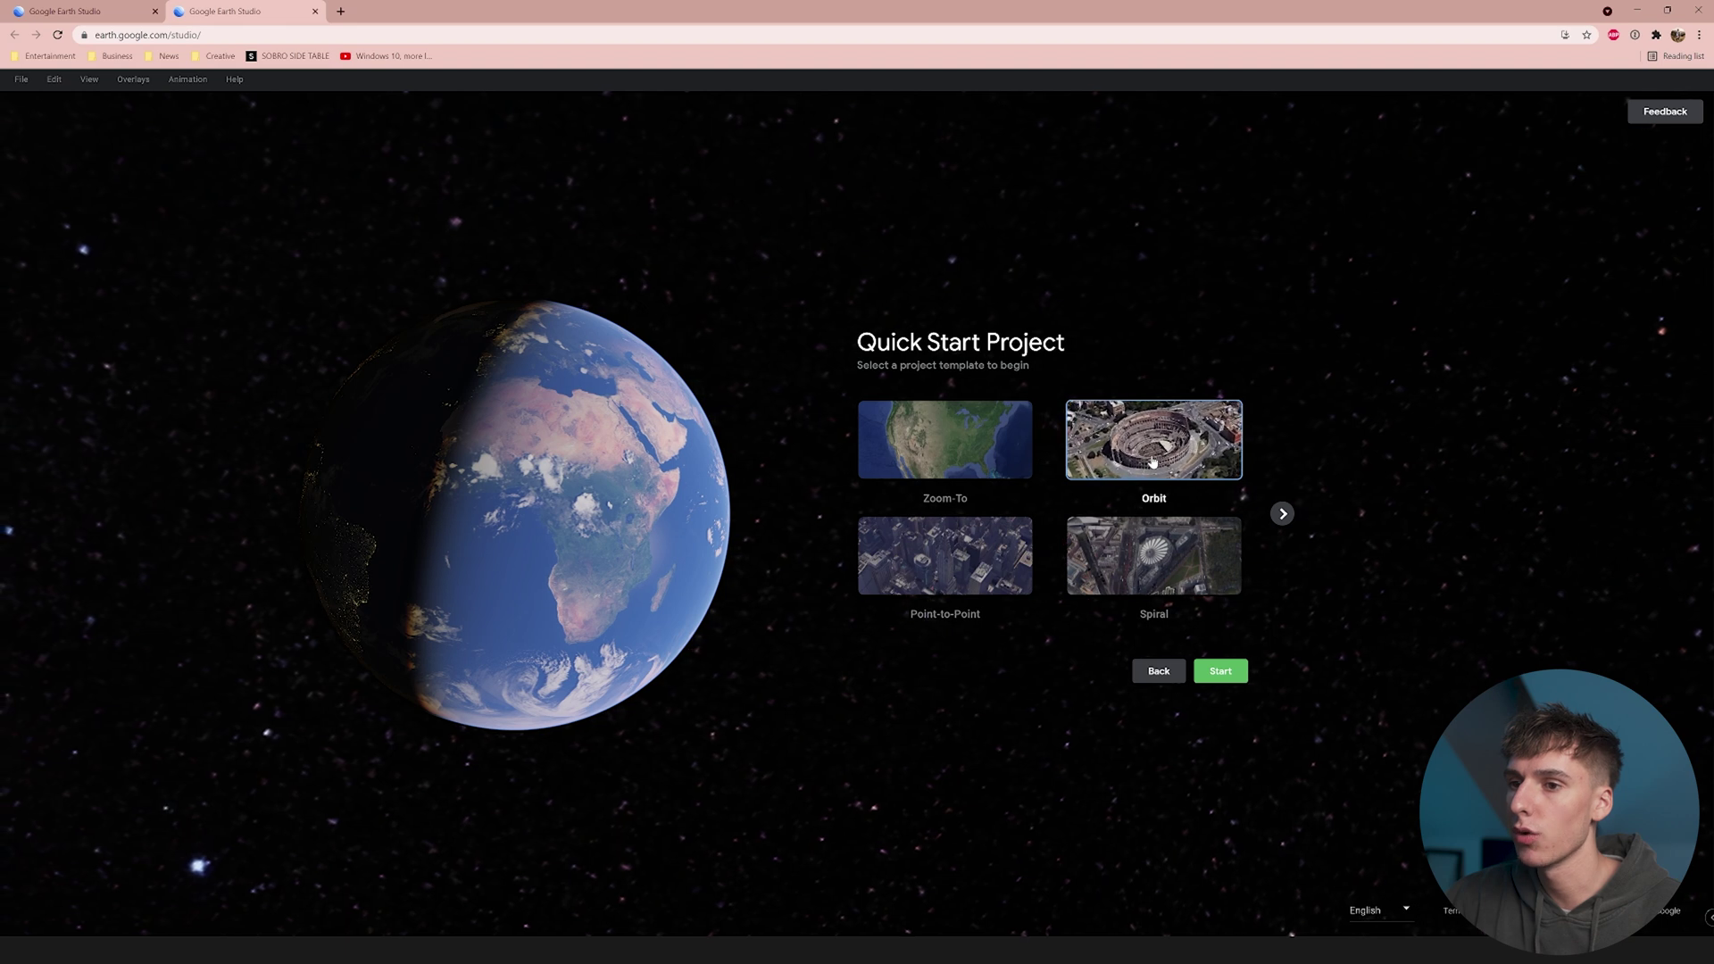
pyautogui.click(1236, 684)
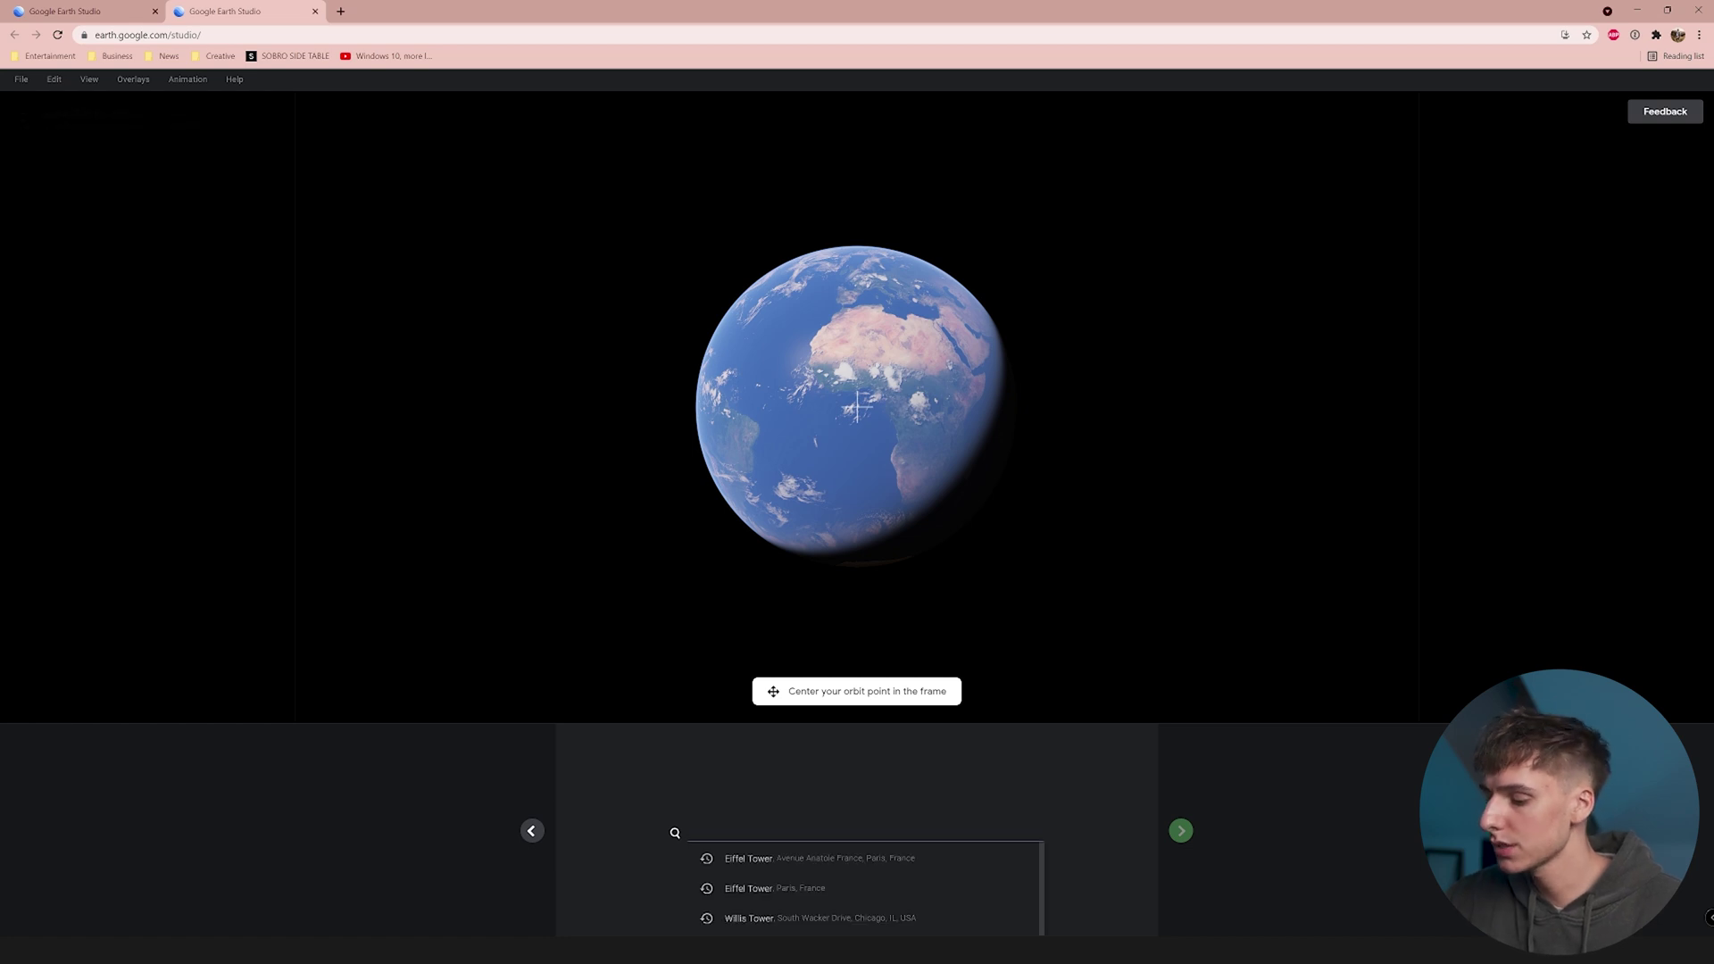
# Center the orbit on the Eiffel Tower in Paris, with target altitude about 240 m, altitude 589 m, radius 2750 m and start heading 180°.
pyautogui.click(781, 861)
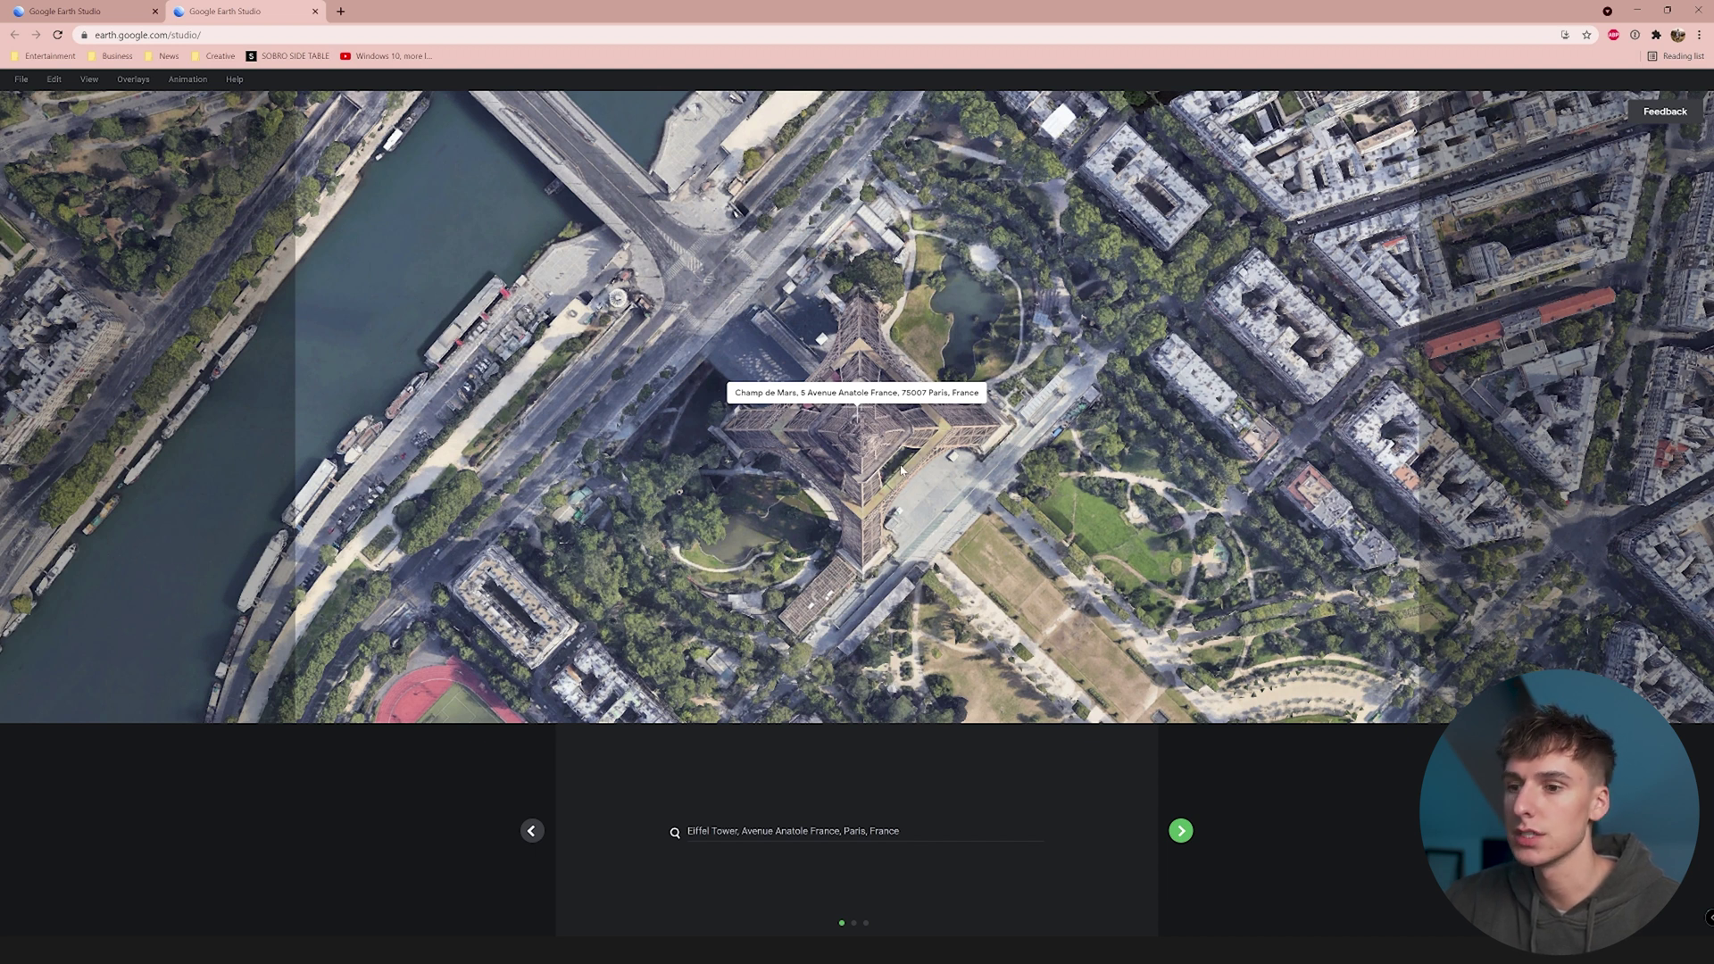
pyautogui.click(1181, 830)
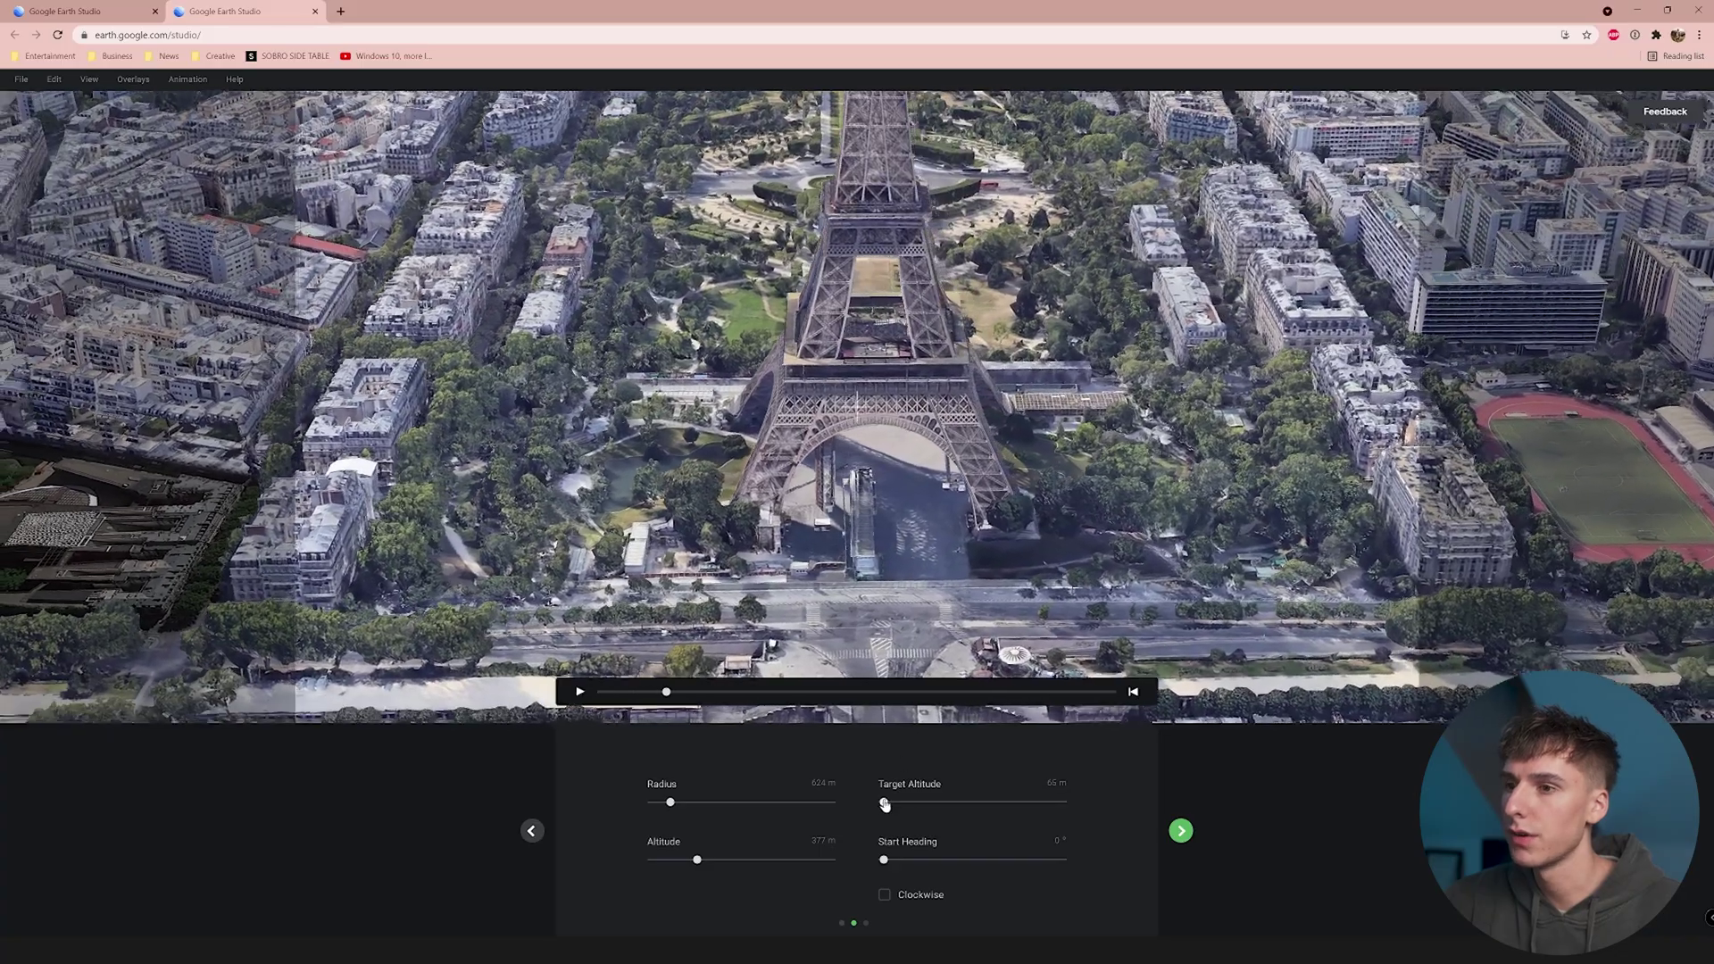
pyautogui.moveTo(883, 801); pyautogui.dragTo(909, 803)
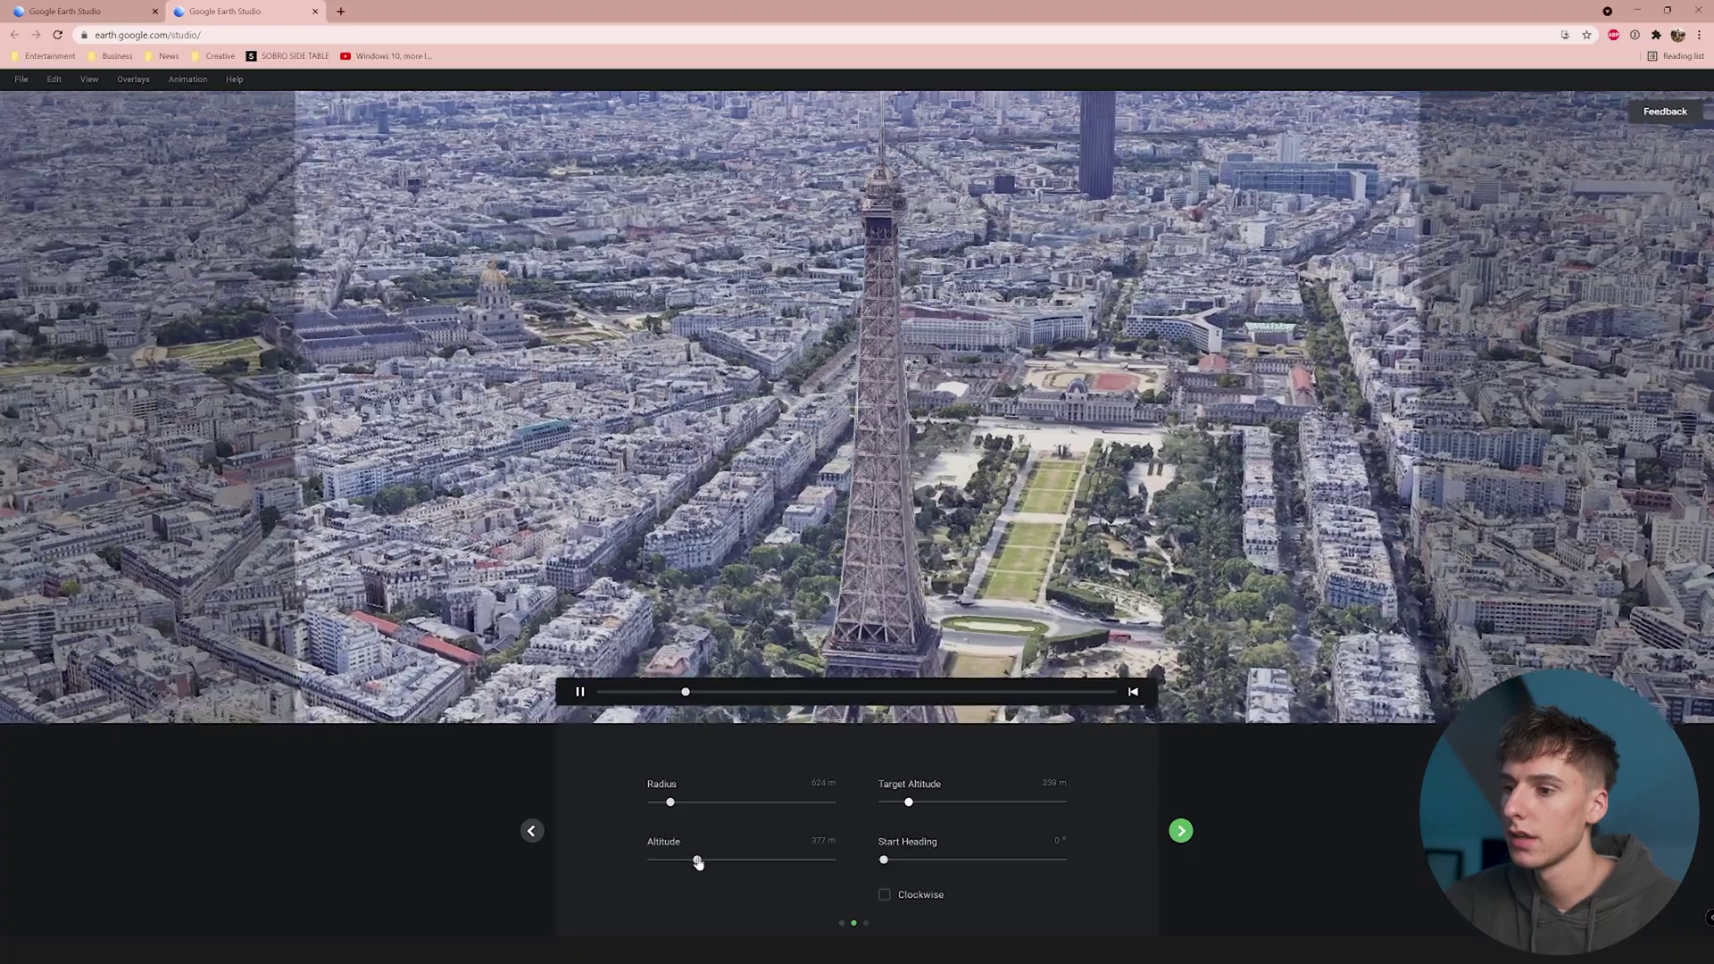
pyautogui.moveTo(697, 859); pyautogui.dragTo(726, 859)
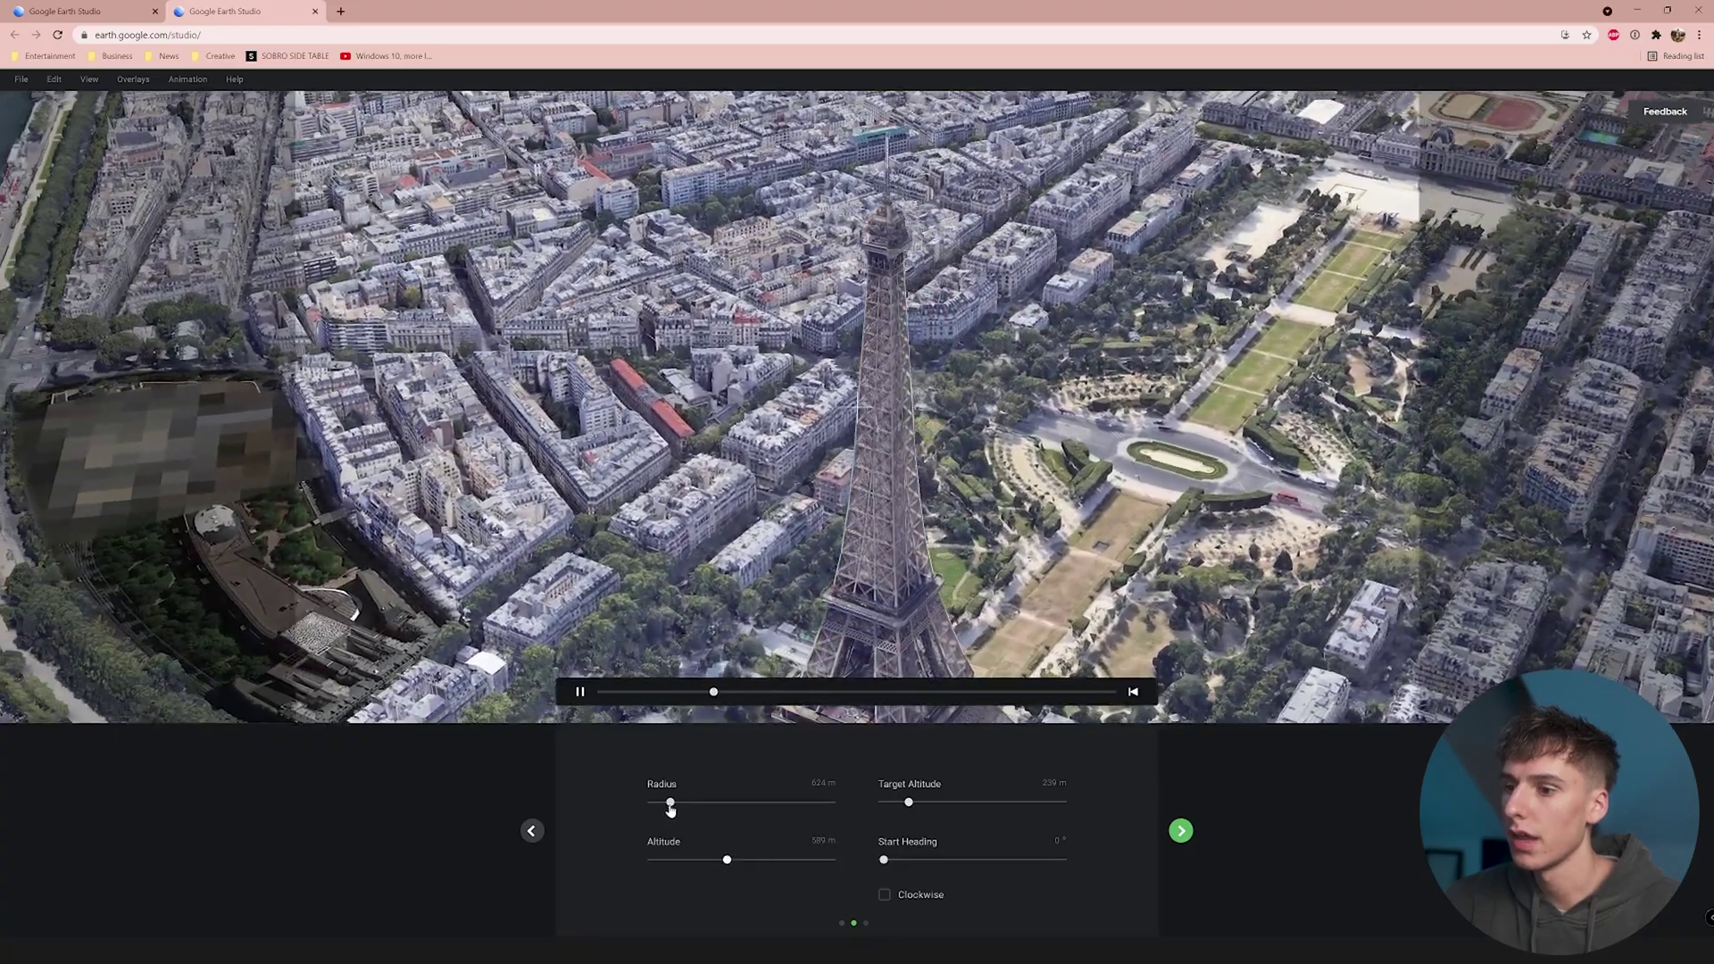
pyautogui.moveTo(670, 801); pyautogui.dragTo(731, 803)
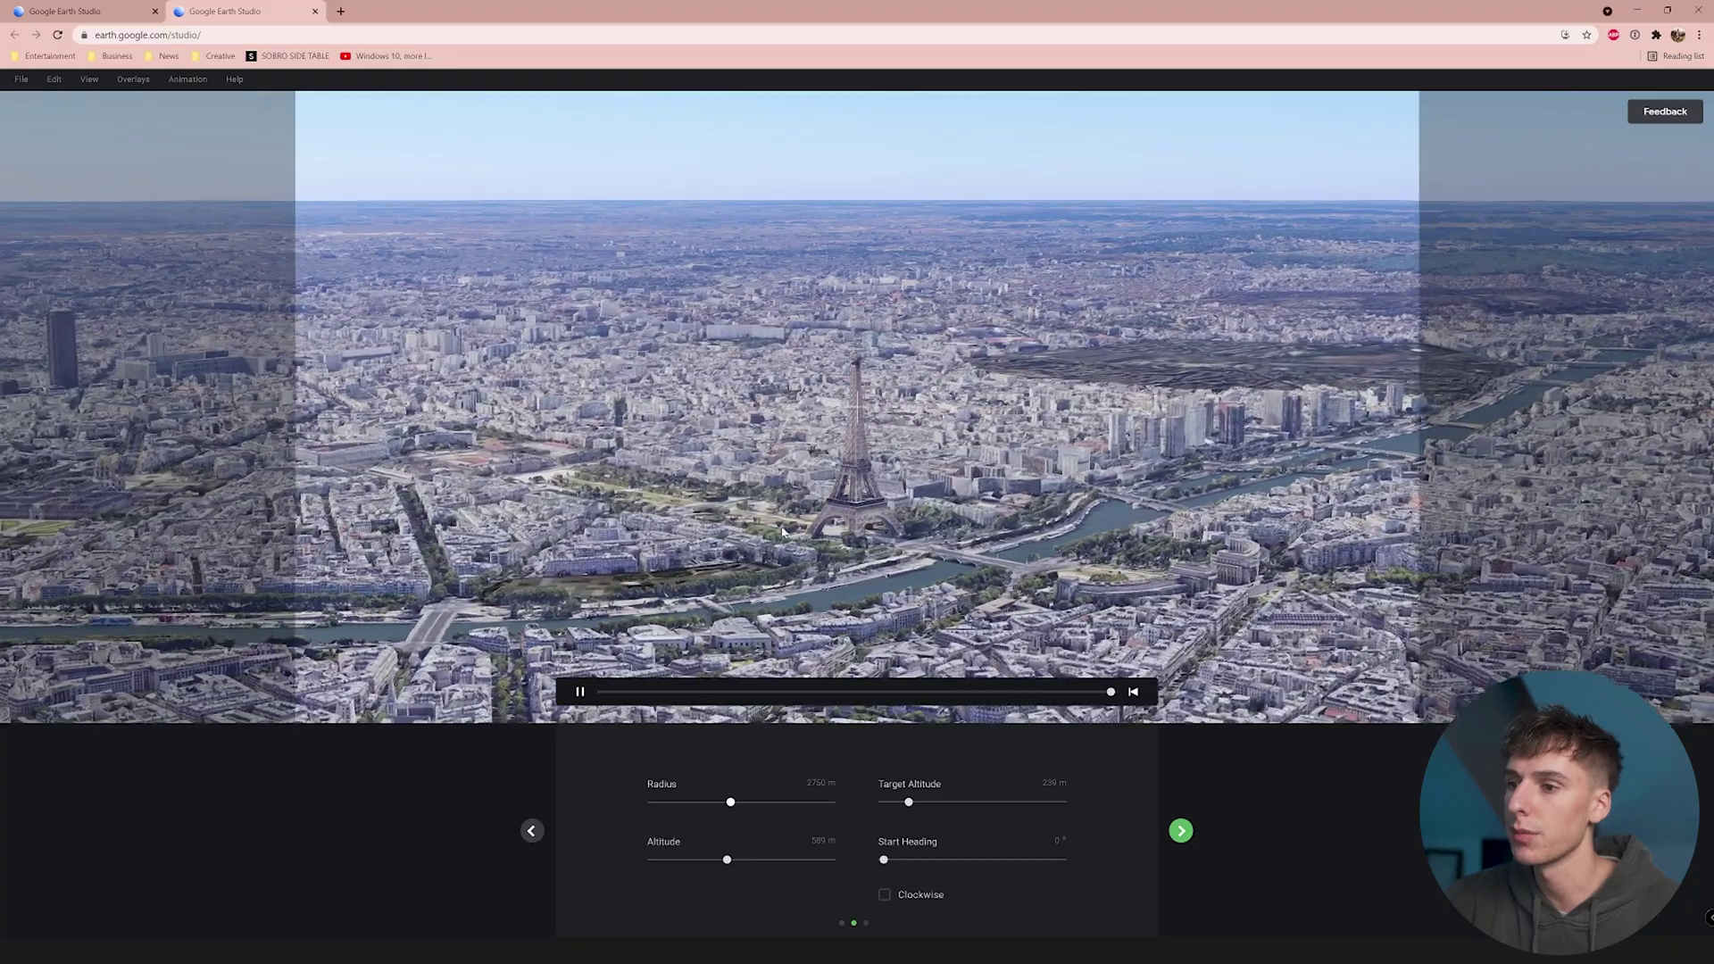
pyautogui.moveTo(884, 860); pyautogui.dragTo(978, 866)
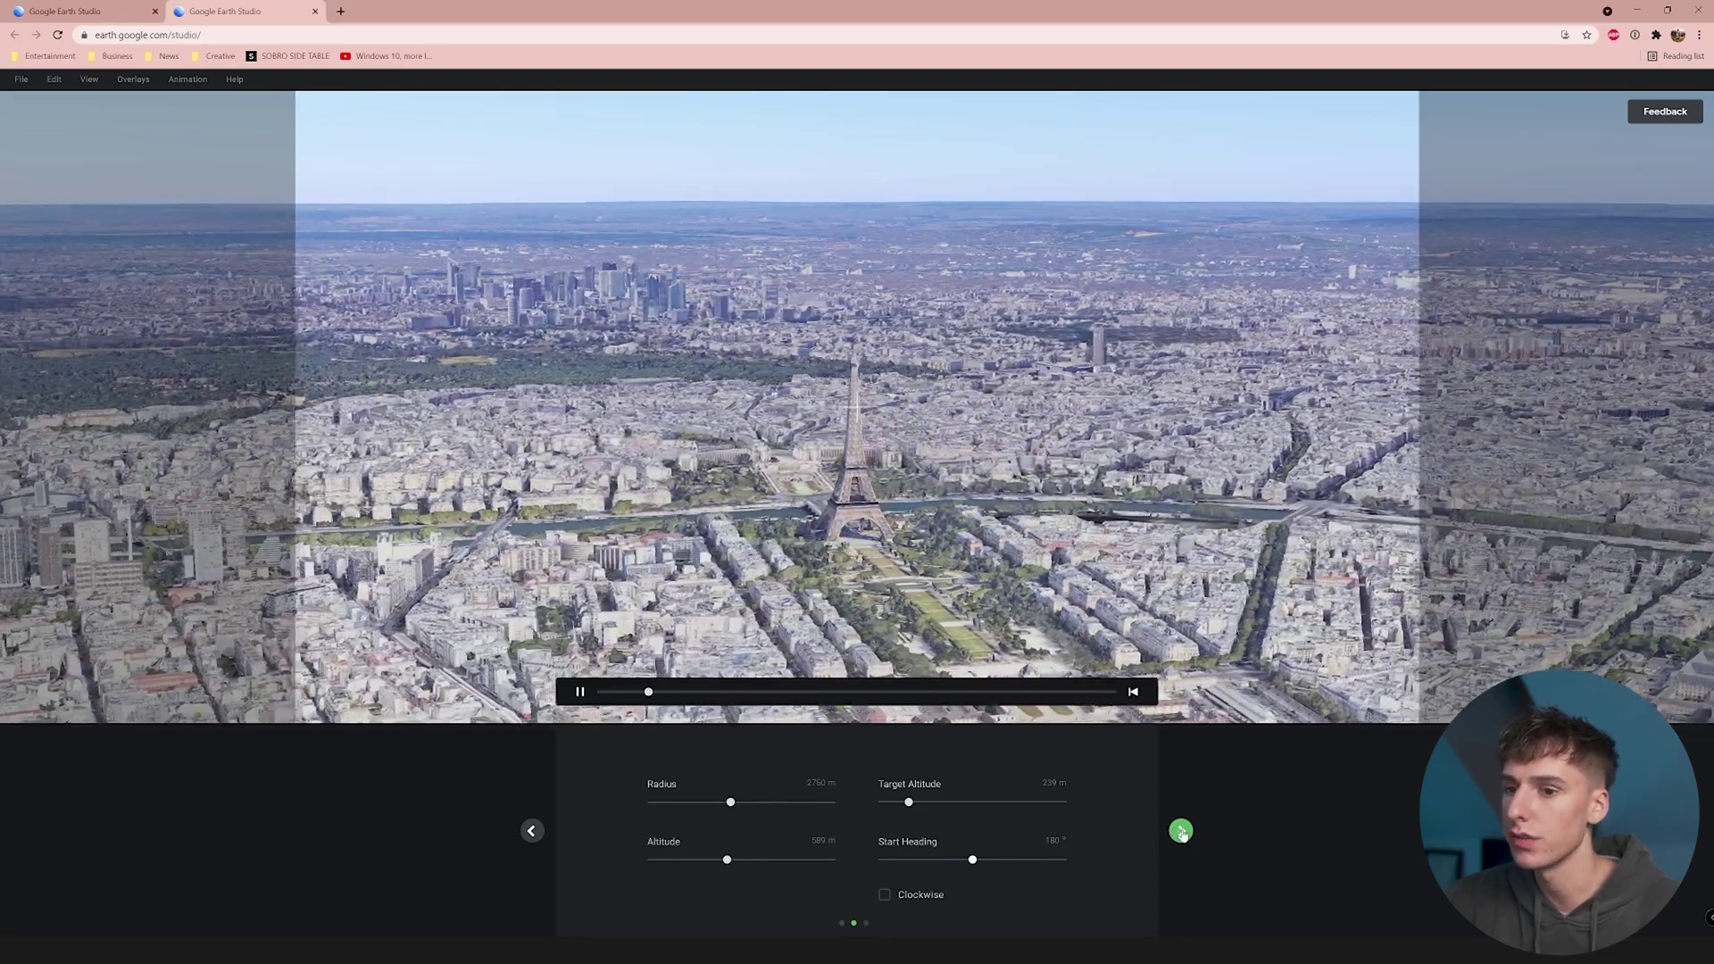
# Set the orbit duration to 10 seconds and finish creating the project.
pyautogui.click(1181, 831)
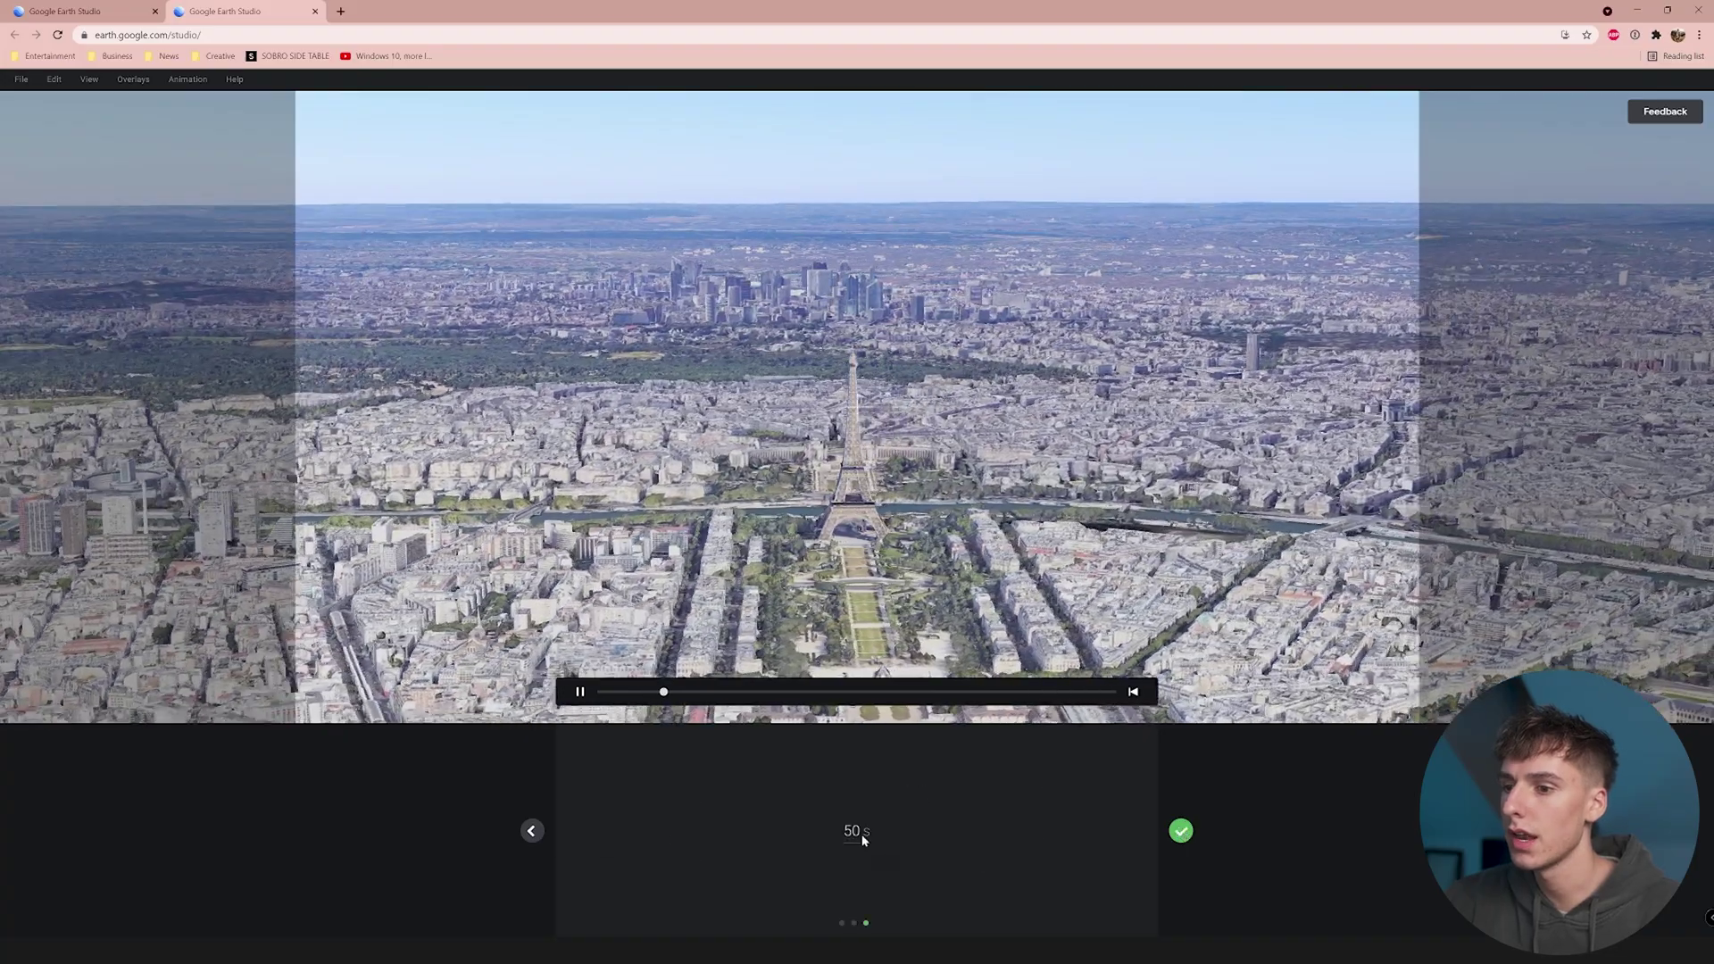
pyautogui.click(852, 831)
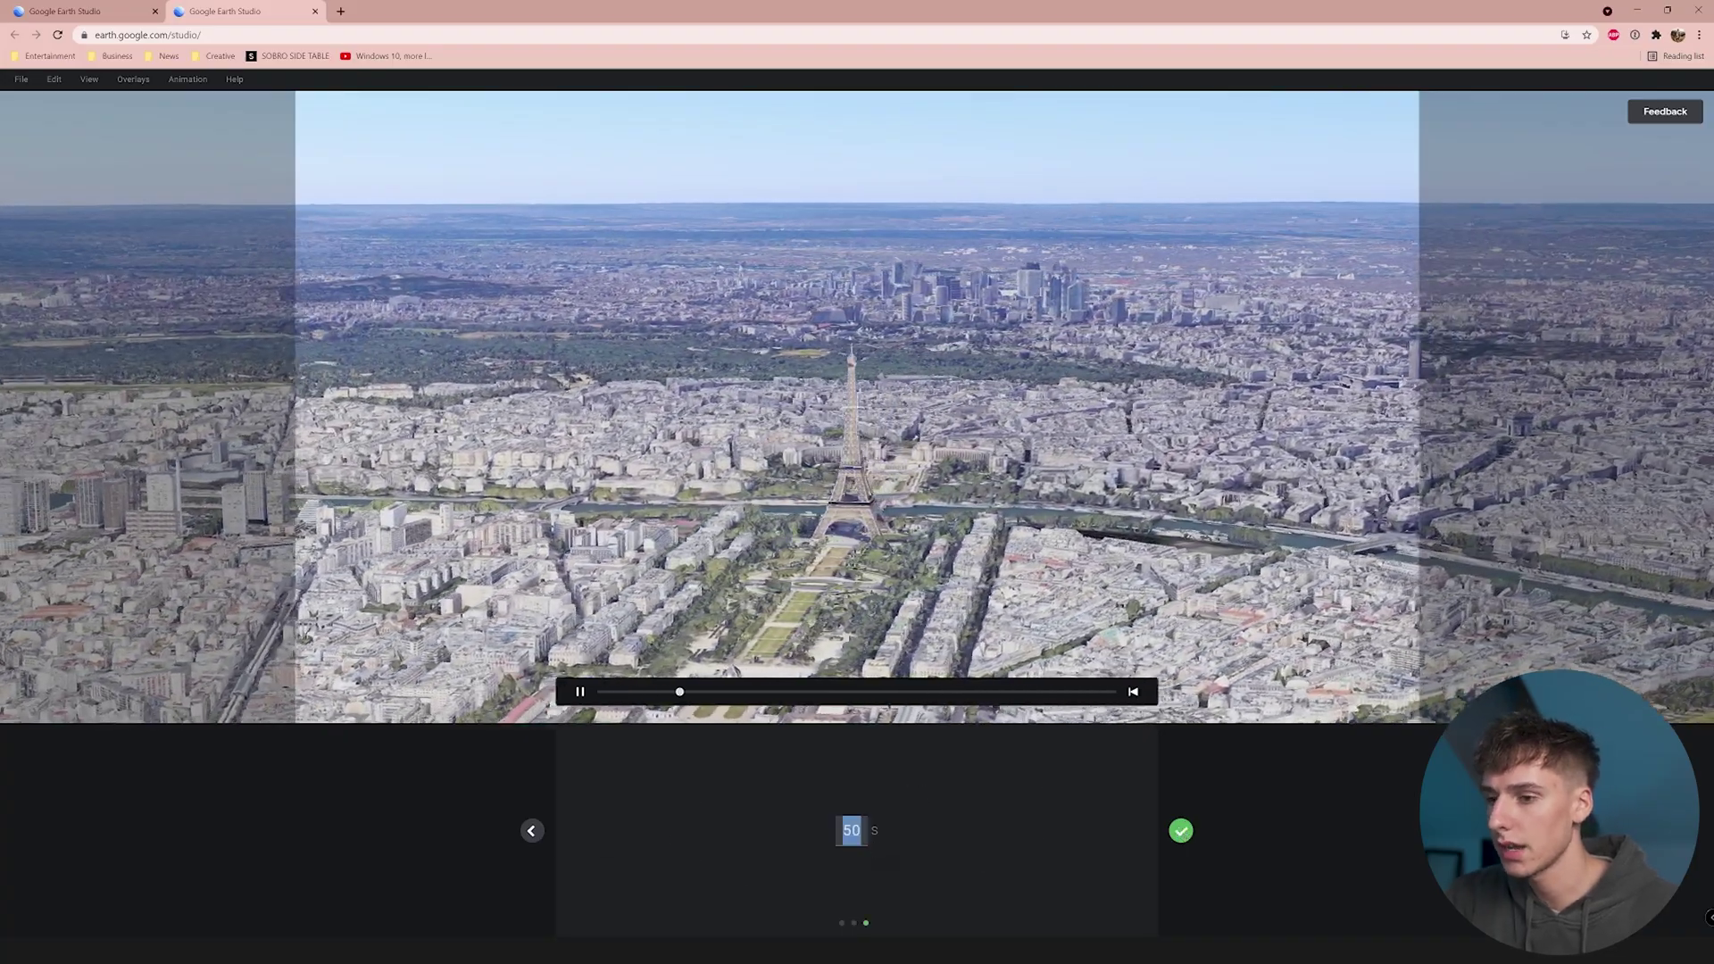
pyautogui.write('10')
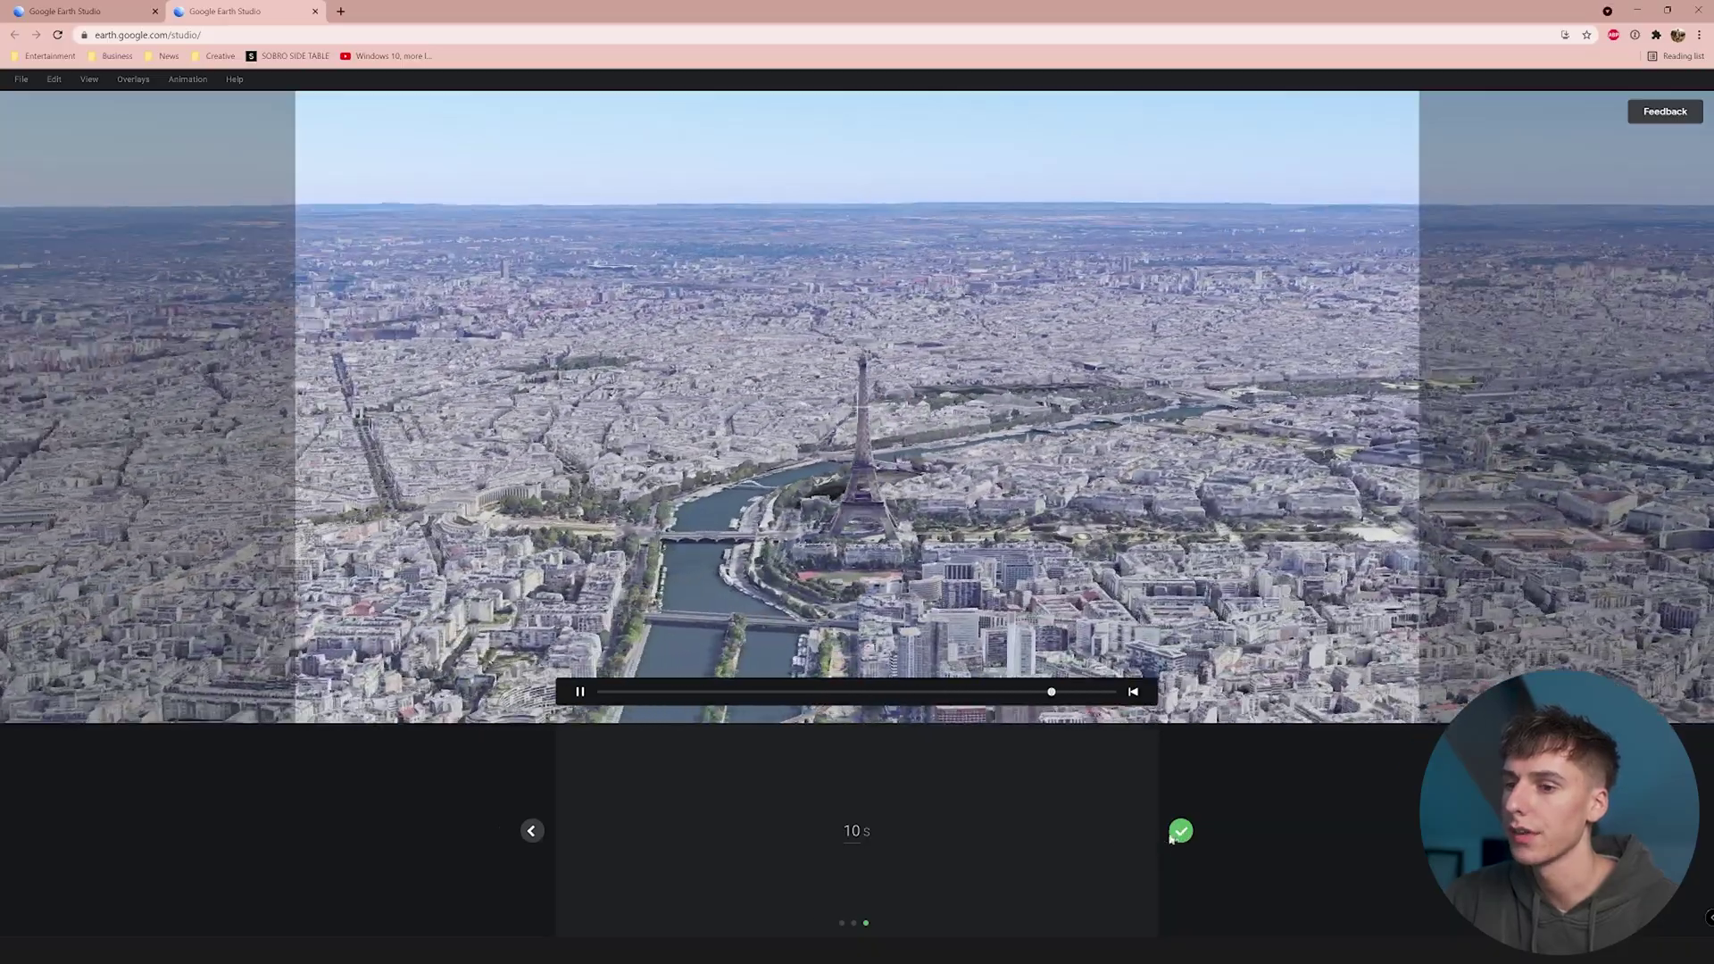
pyautogui.click(1181, 832)
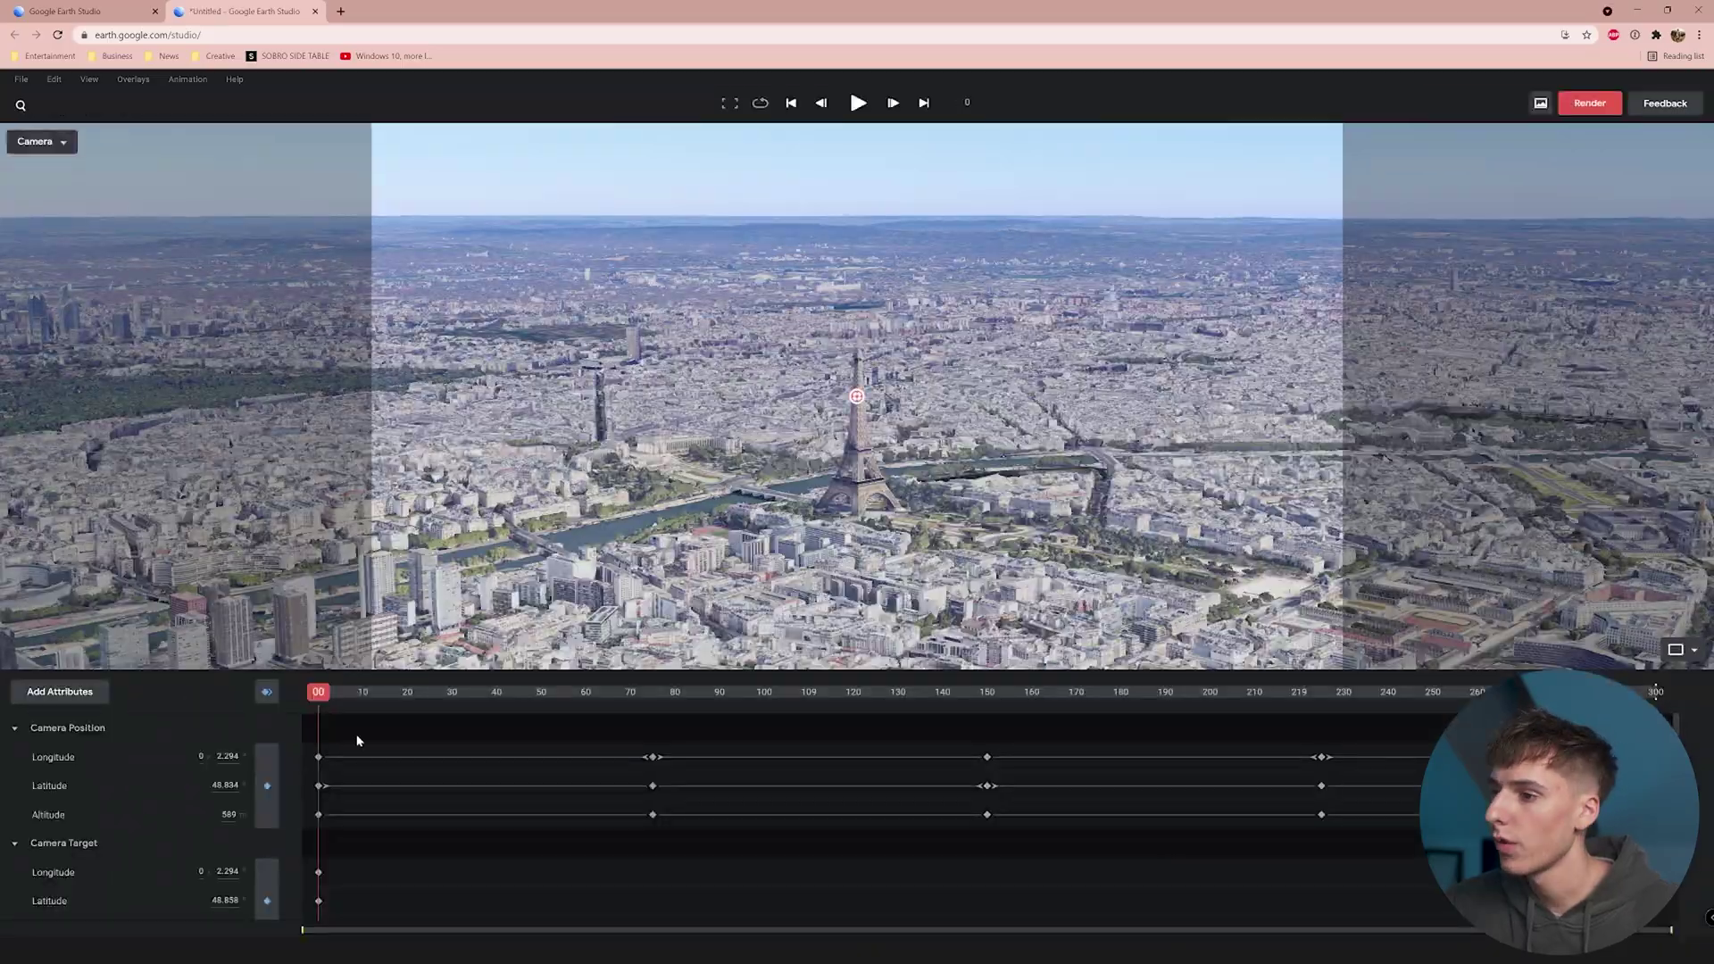
# Preview the orbit animation and return to the first frame.
pyautogui.press('space')
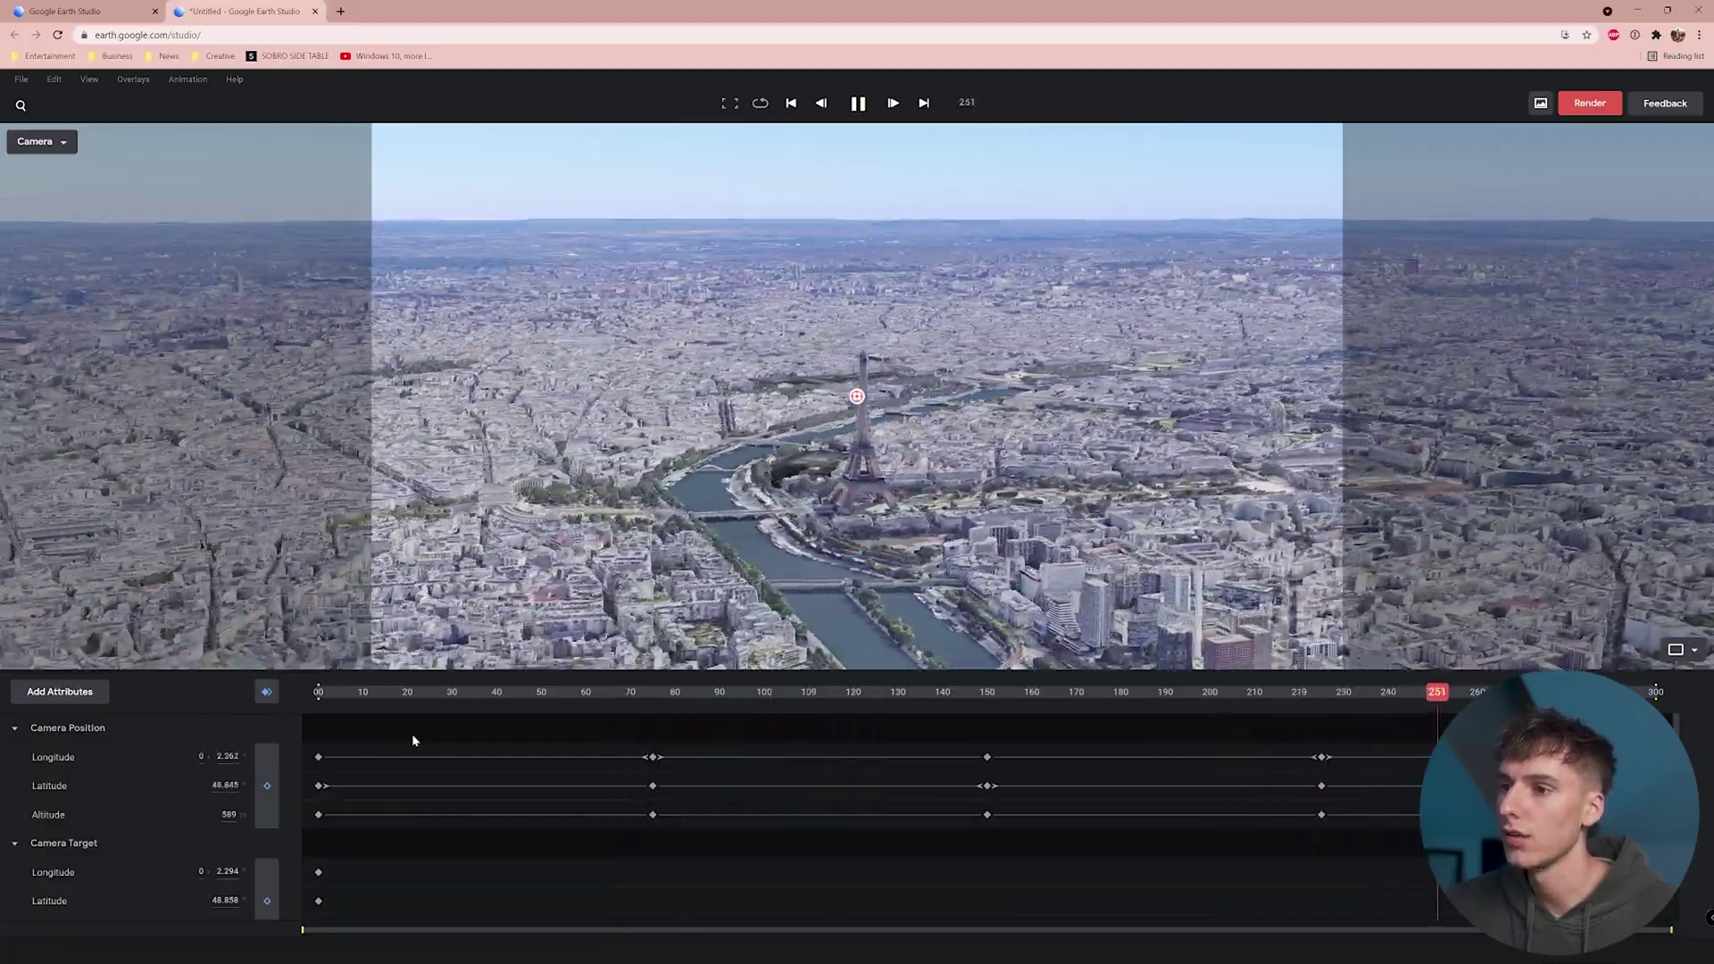
pyautogui.click(362, 695)
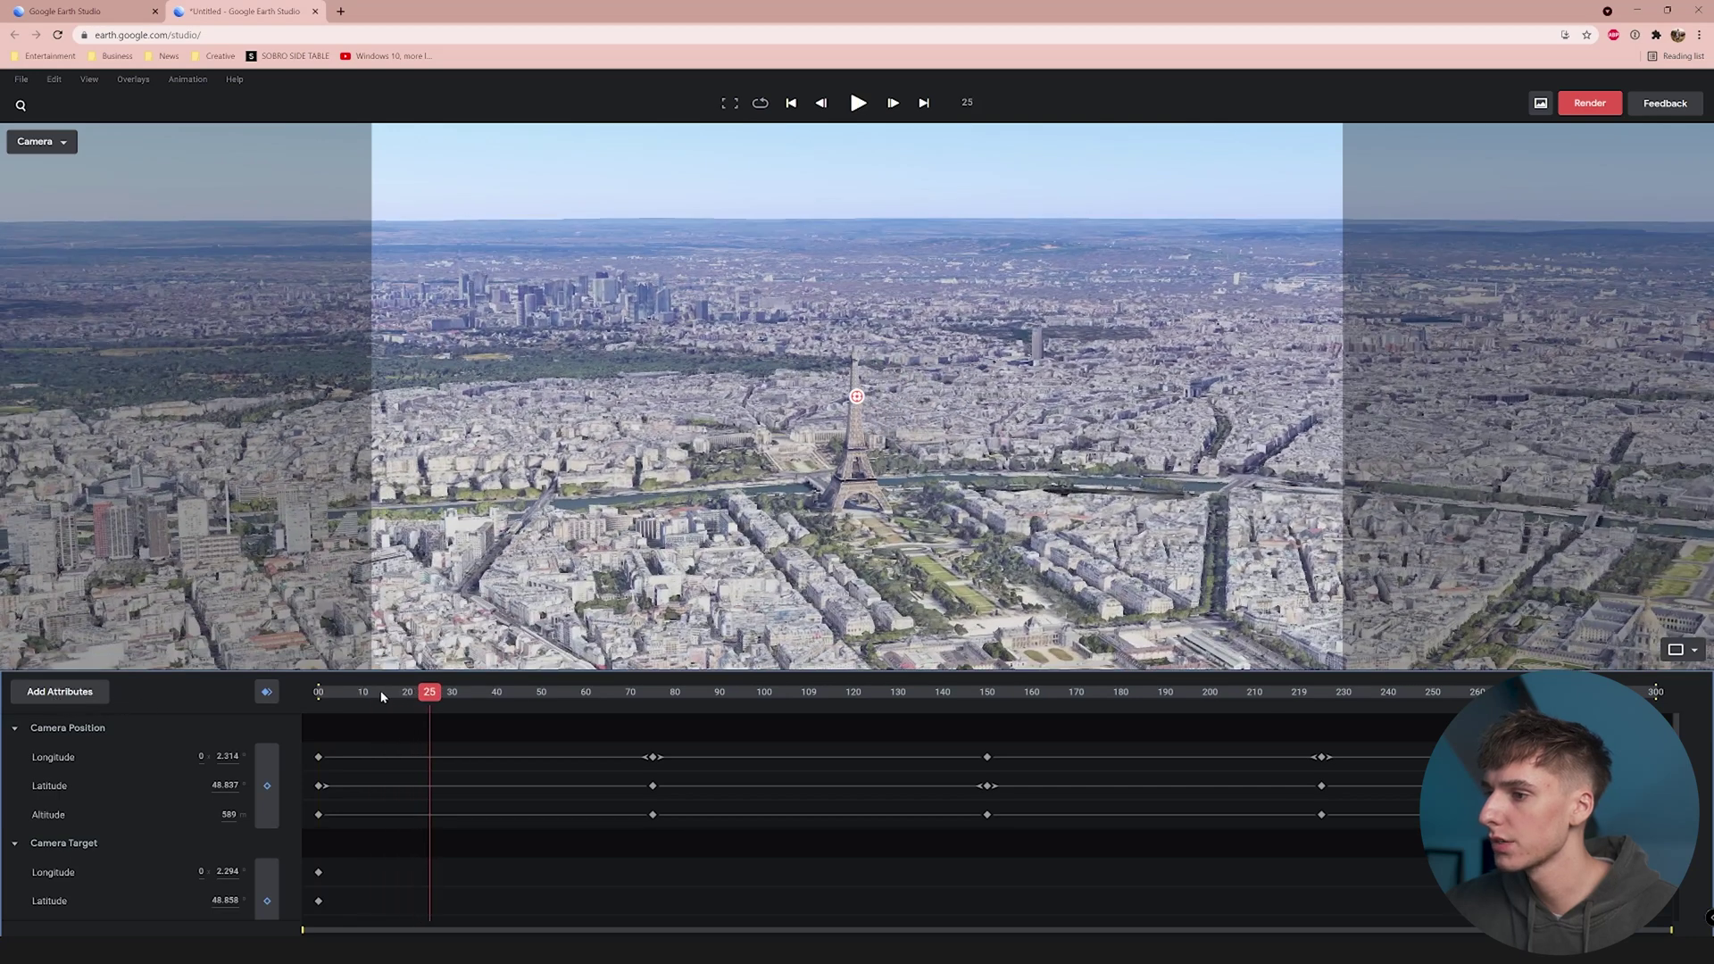
pyautogui.click(302, 695)
# Add the Field of View, Time of Day and Roll (Experimental) attributes to the project.
pyautogui.click(58, 697)
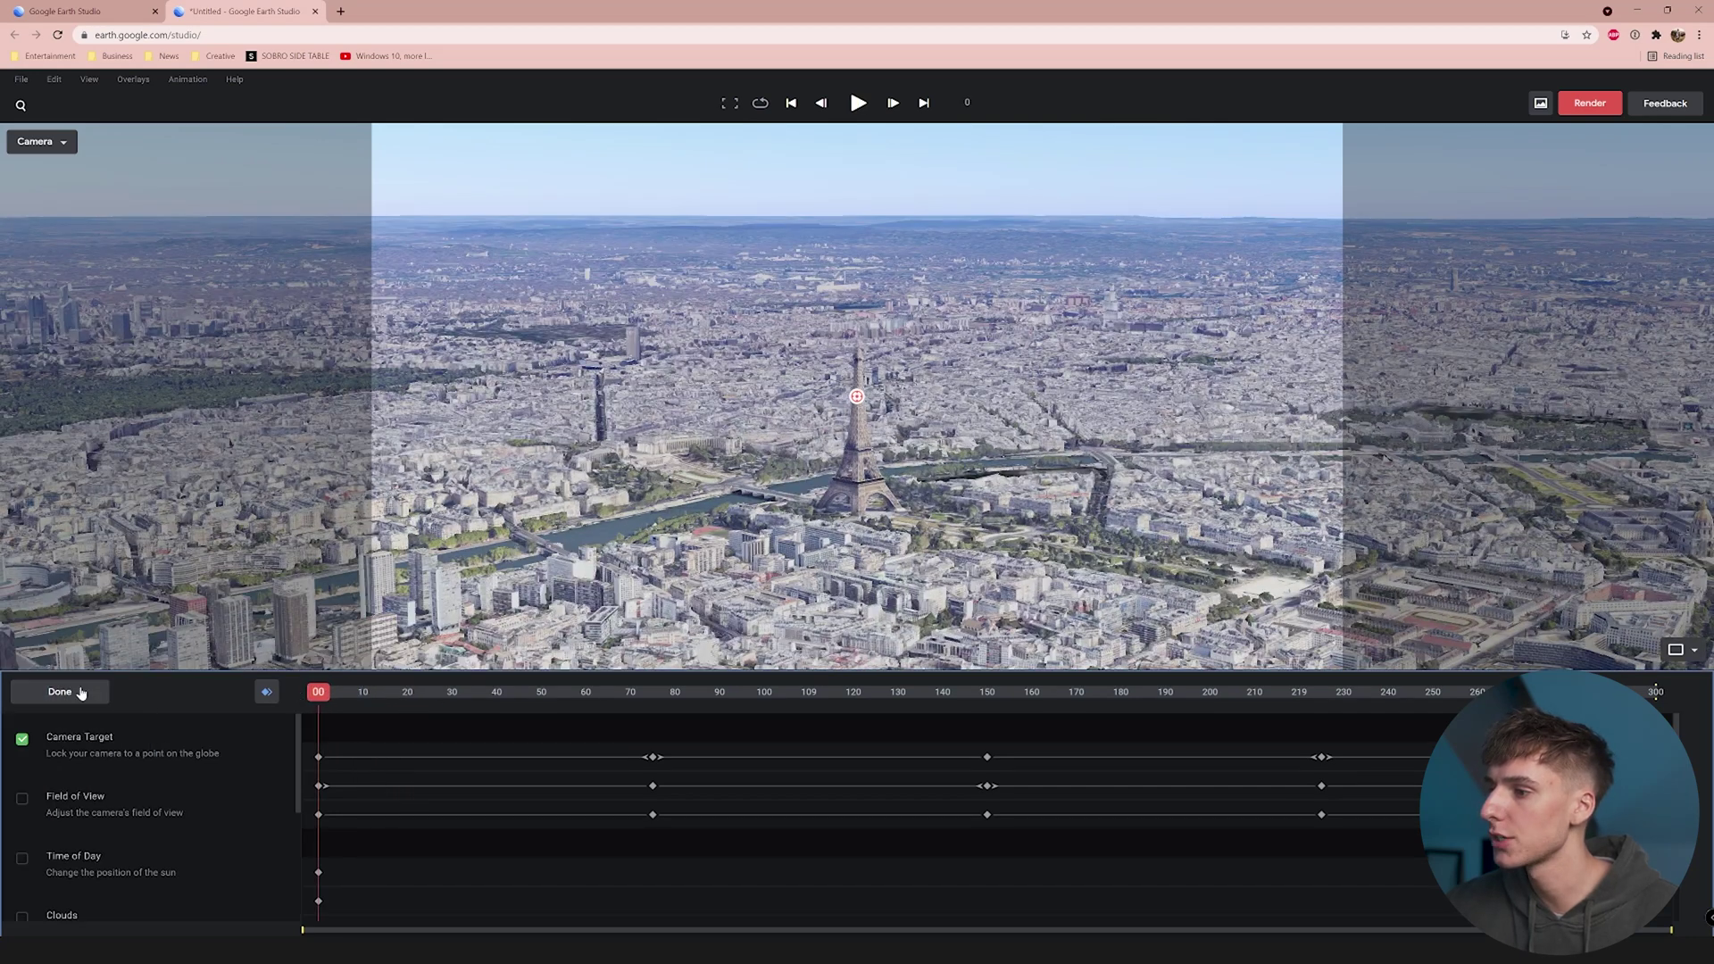
pyautogui.click(23, 800)
pyautogui.click(22, 862)
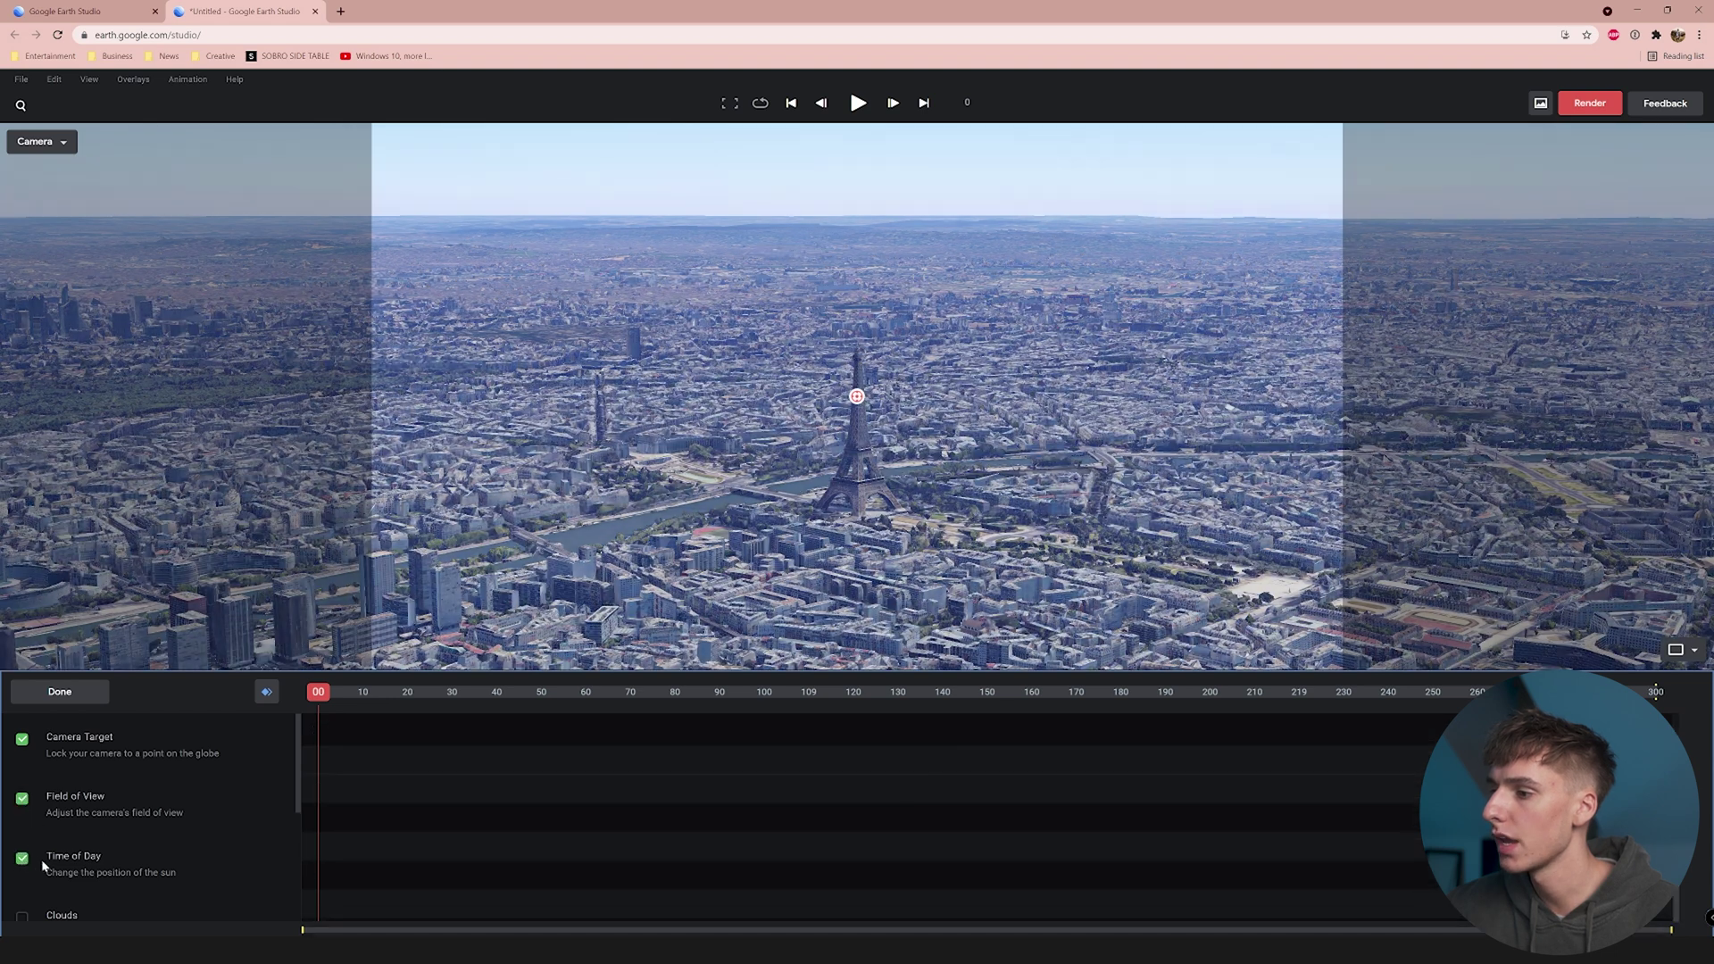
pyautogui.scroll(-3, 85, 857)
pyautogui.scroll(-1, 85, 862)
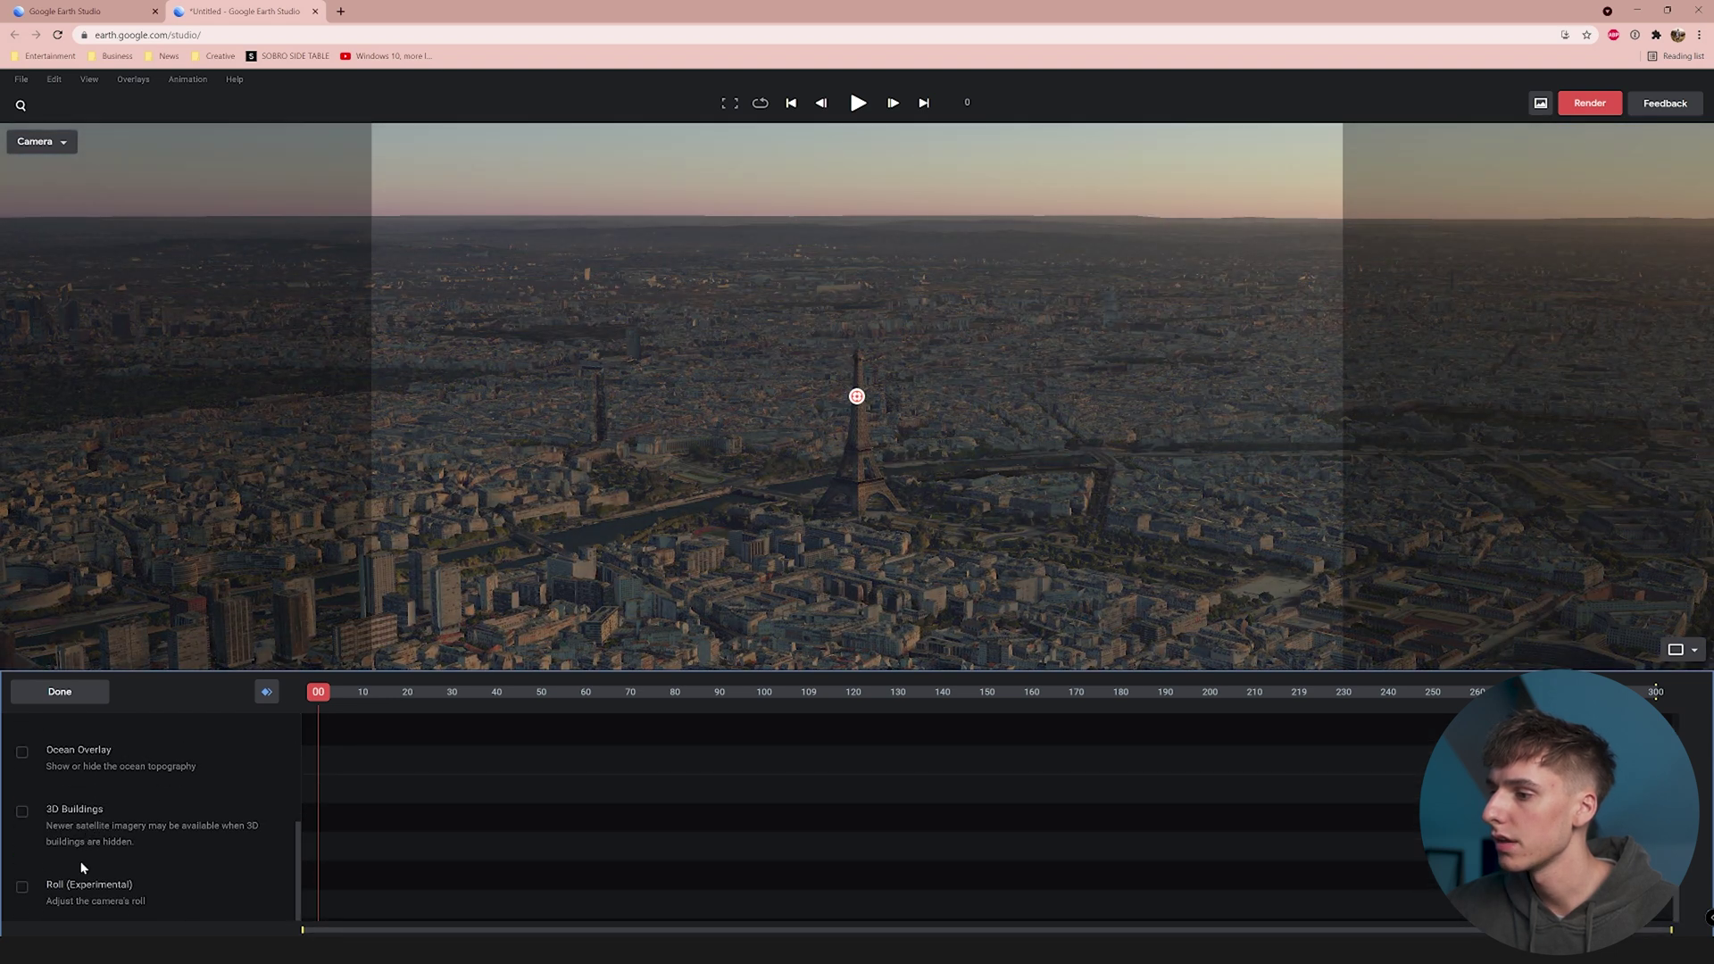
pyautogui.click(21, 888)
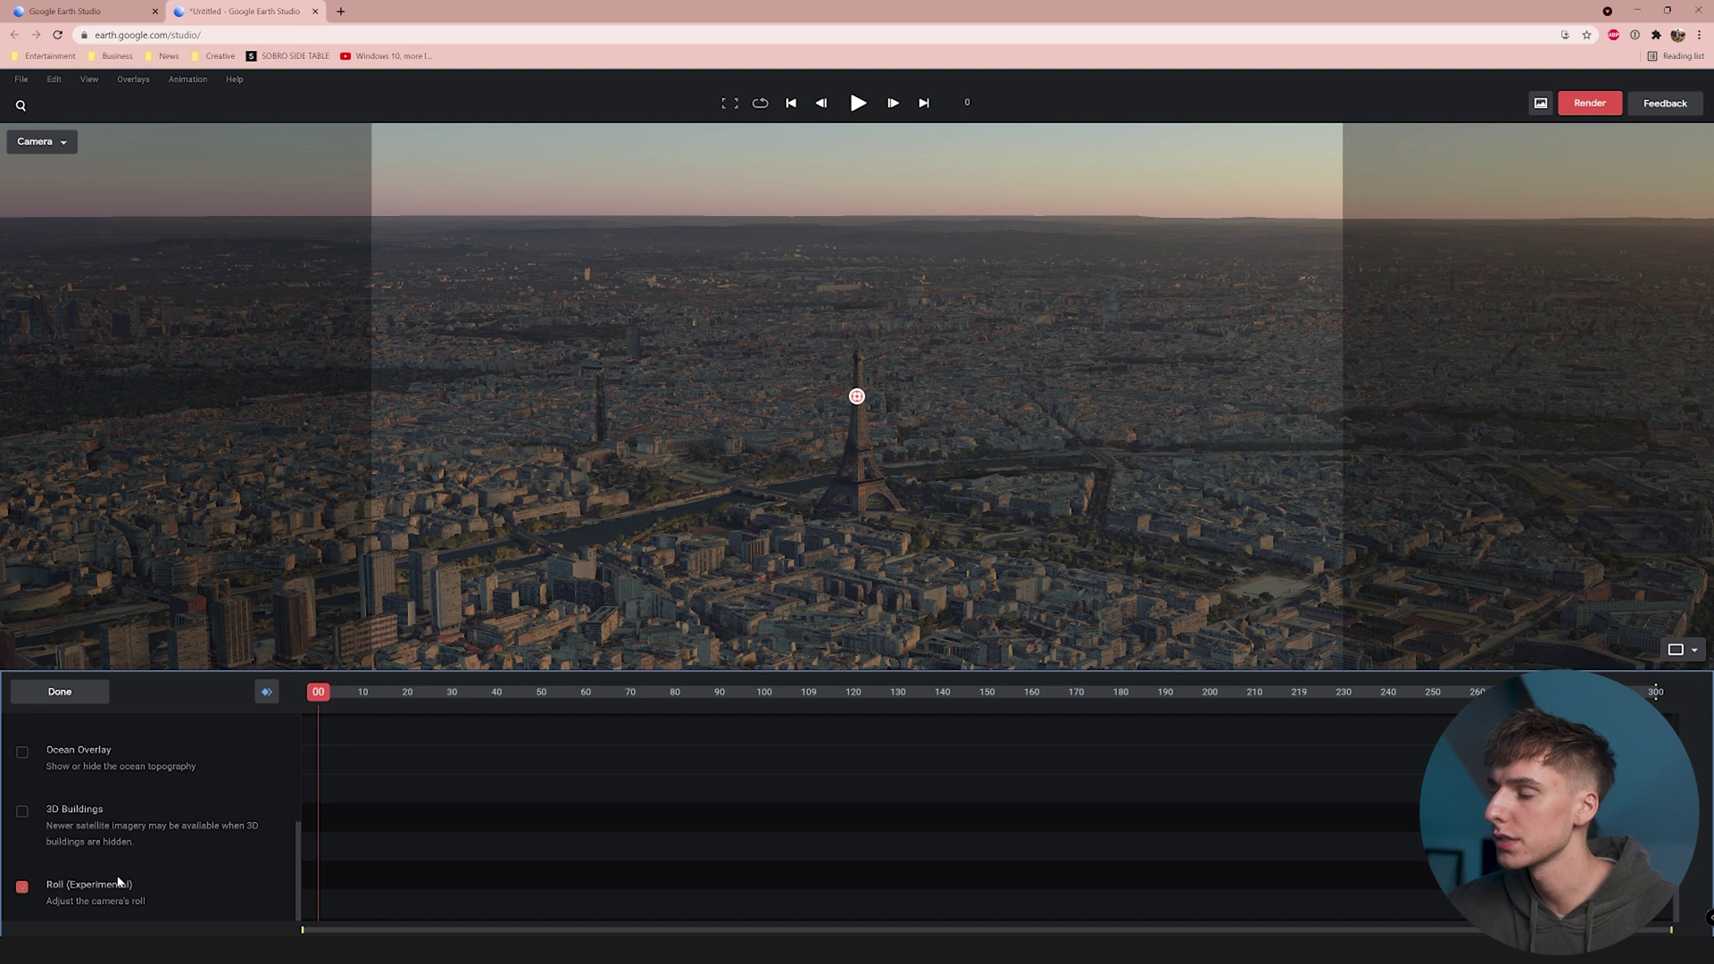
pyautogui.click(85, 698)
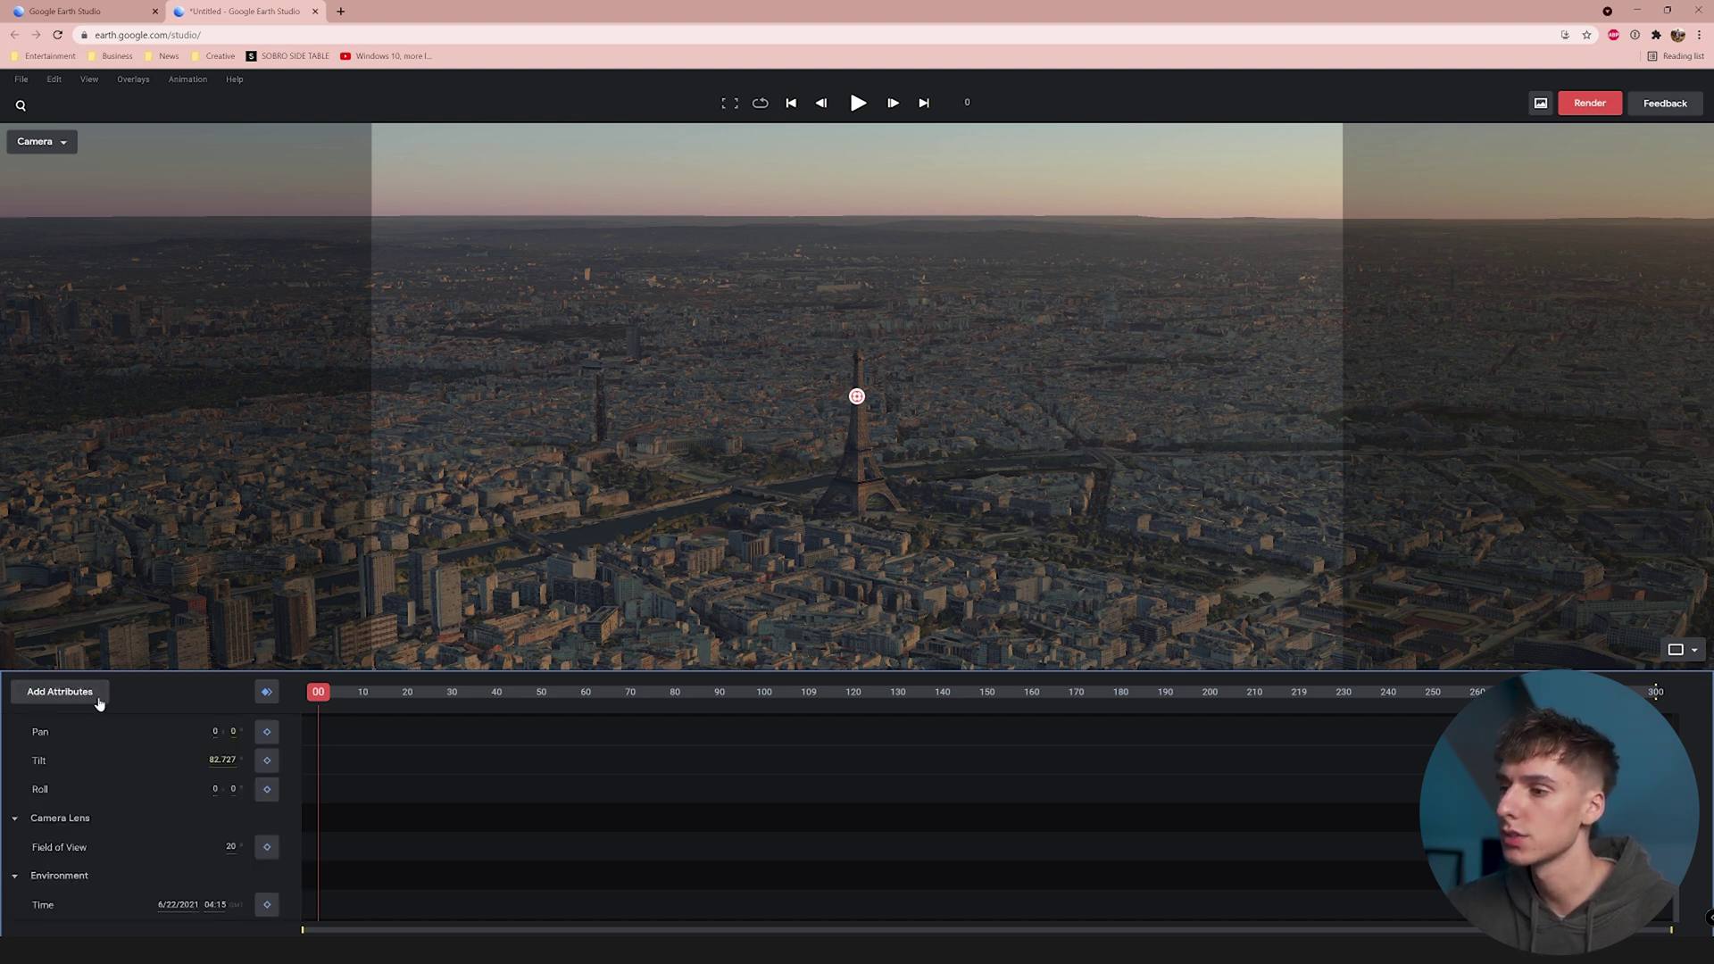
# Preview the lighting along the orbit, stop at frame 254 and set the environment time to 04:18.
pyautogui.moveTo(336, 699); pyautogui.dragTo(266, 696)
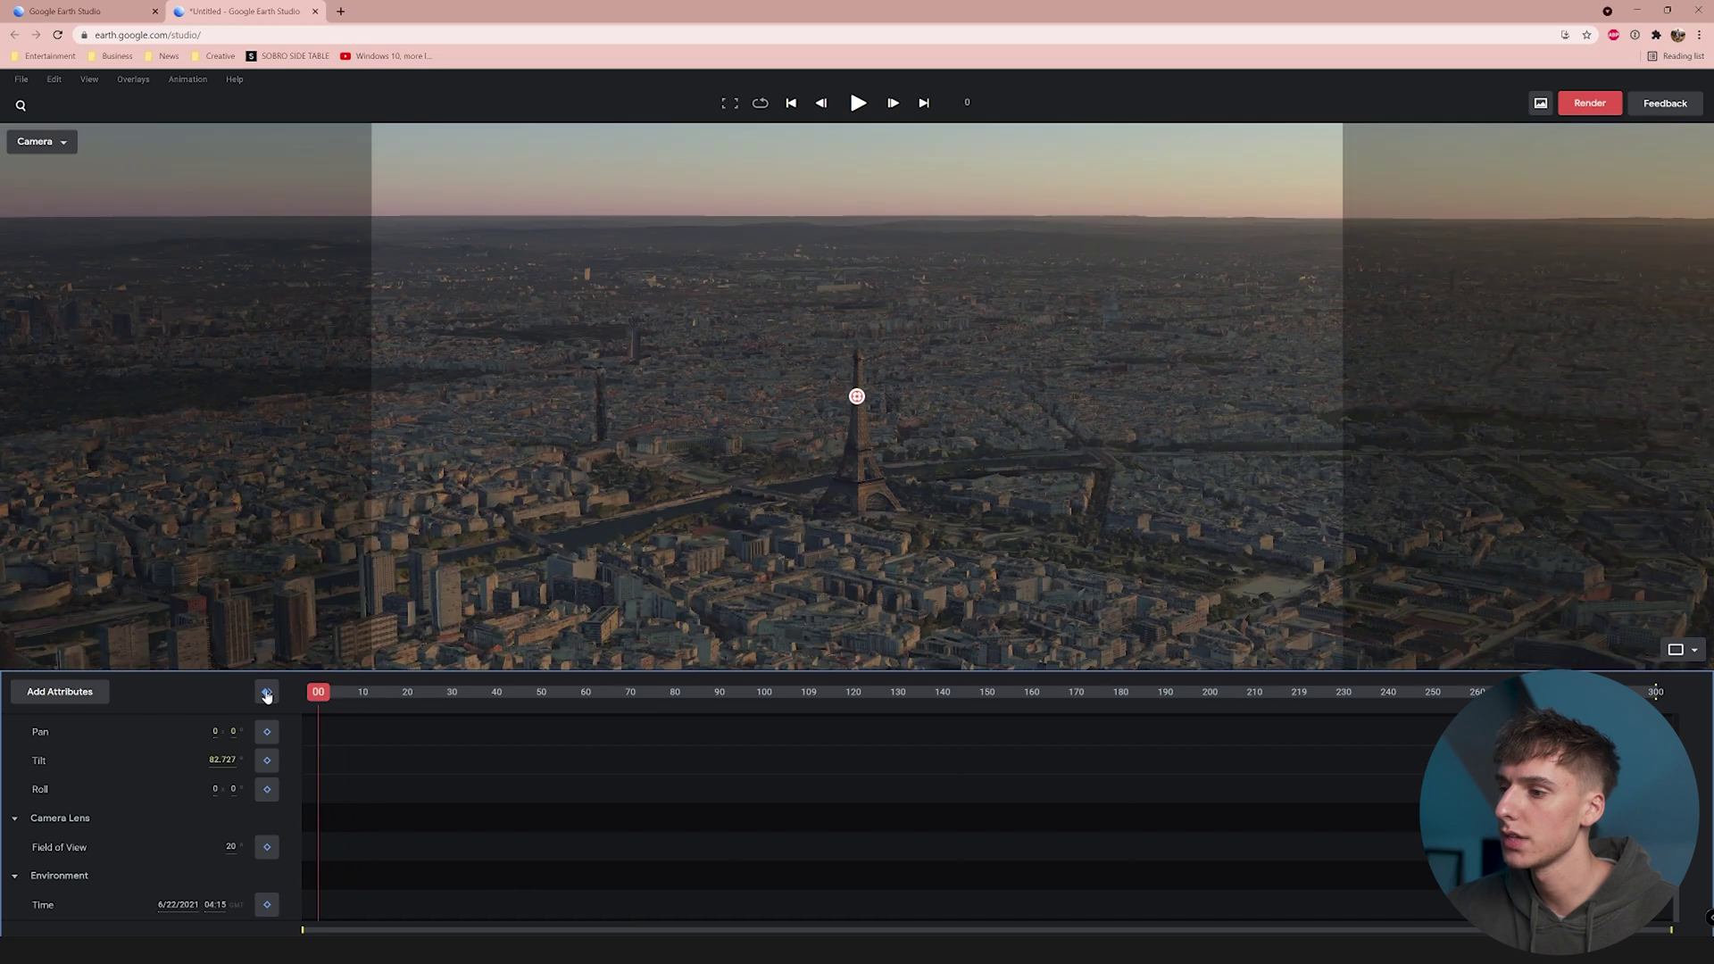
pyautogui.moveTo(390, 692); pyautogui.dragTo(1352, 726)
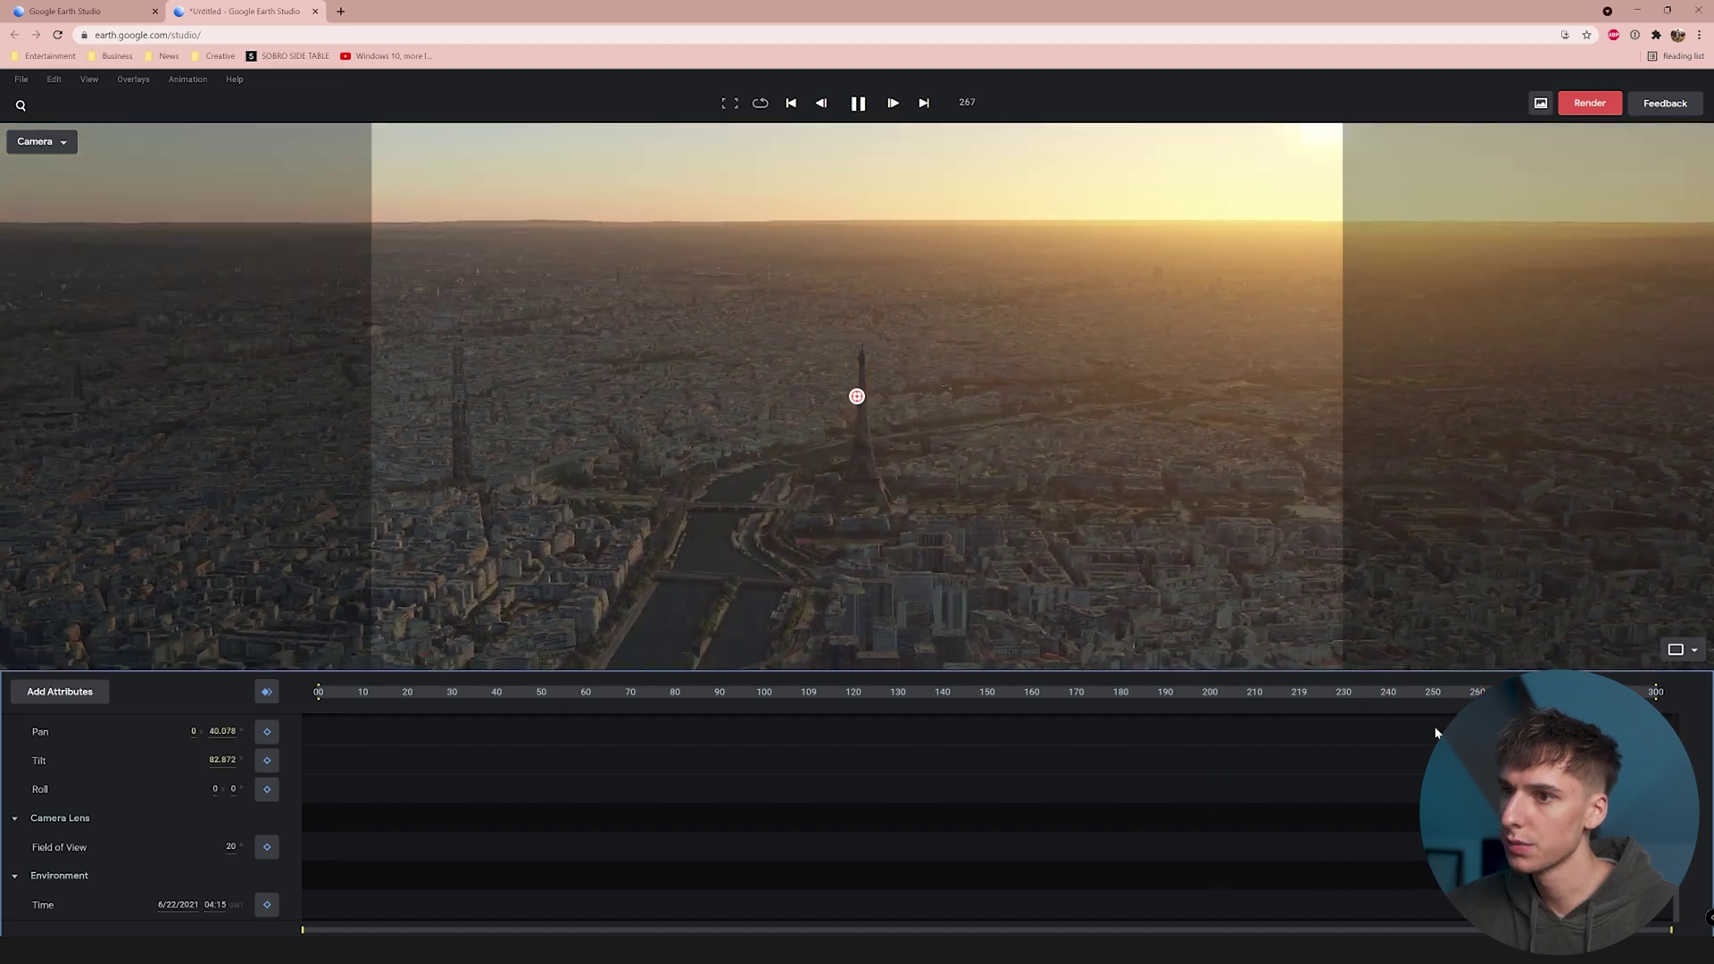
pyautogui.press('space')
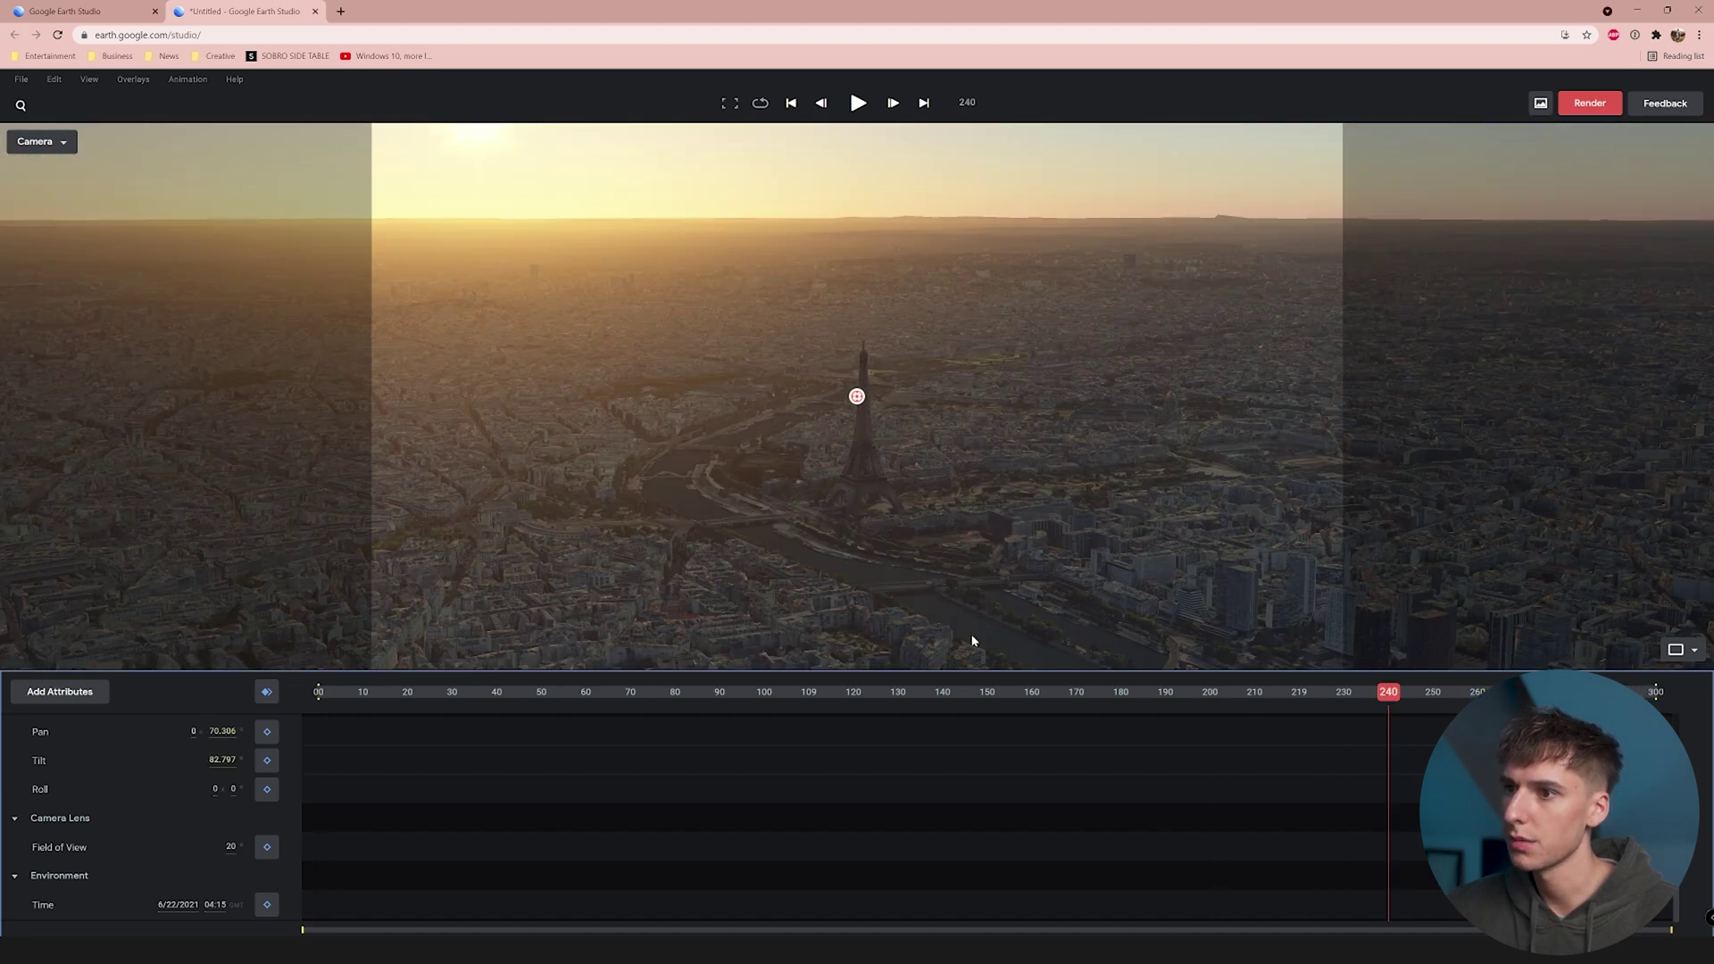
pyautogui.moveTo(1388, 692); pyautogui.dragTo(1450, 696)
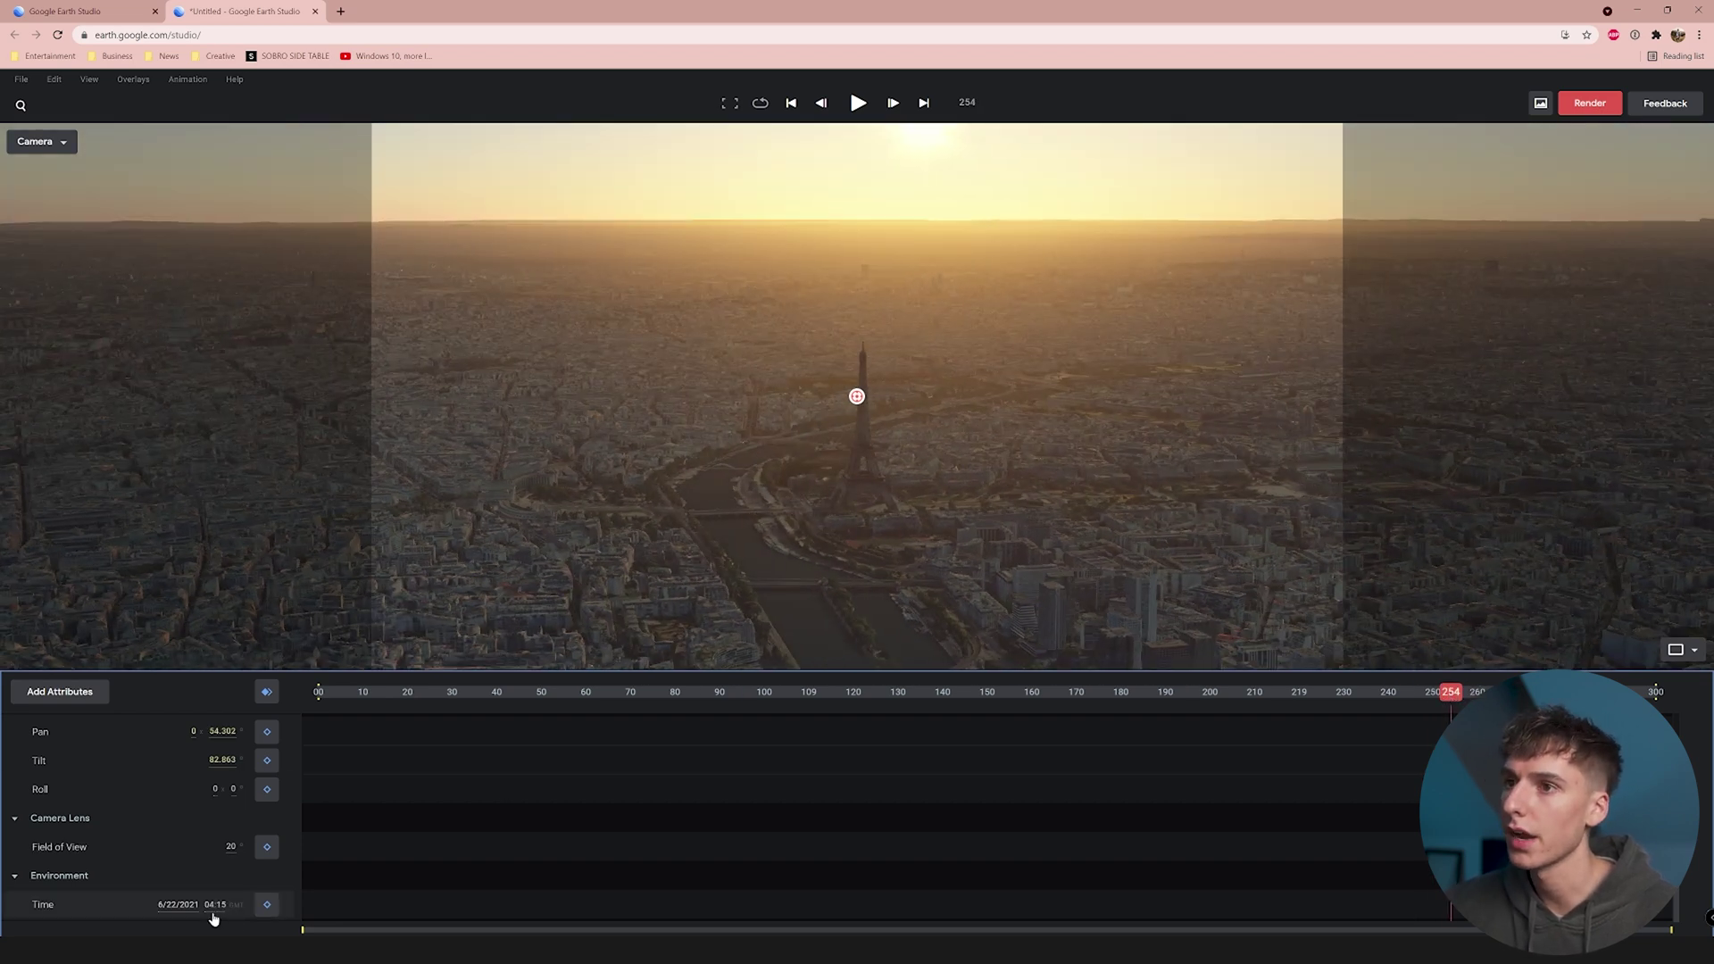
pyautogui.moveTo(231, 908); pyautogui.dragTo(223, 872)
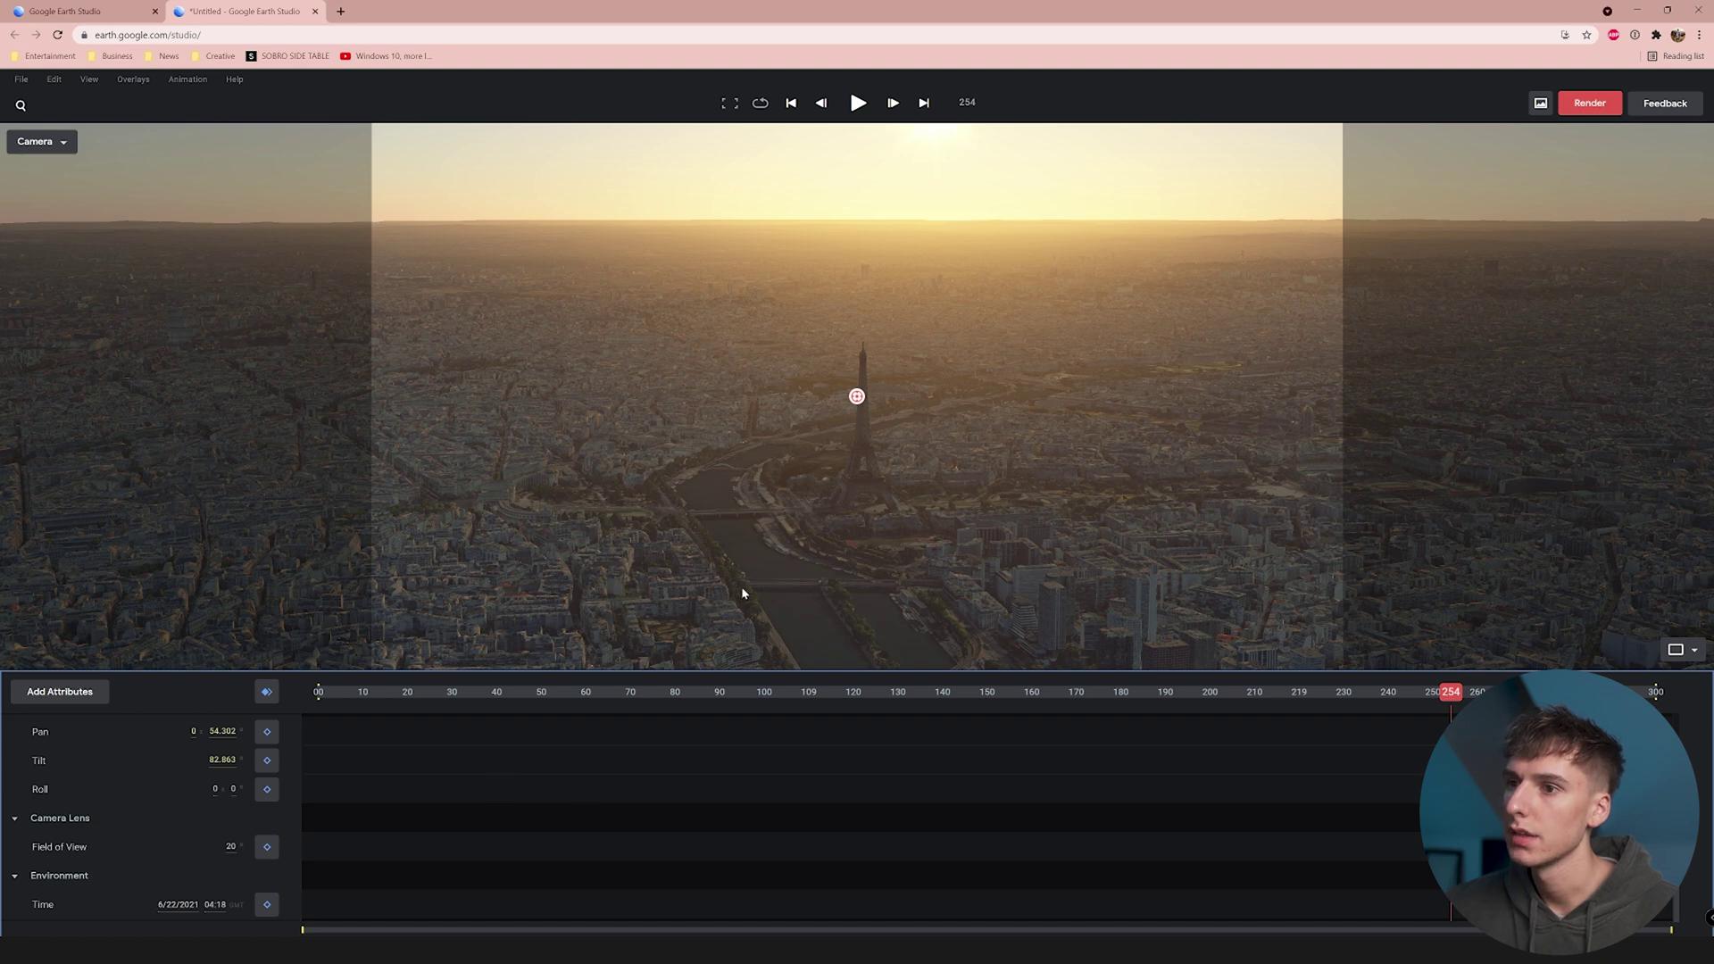
# Return to frame 0 and set the camera's field of view to 4°.
pyautogui.moveTo(870, 705); pyautogui.dragTo(288, 709)
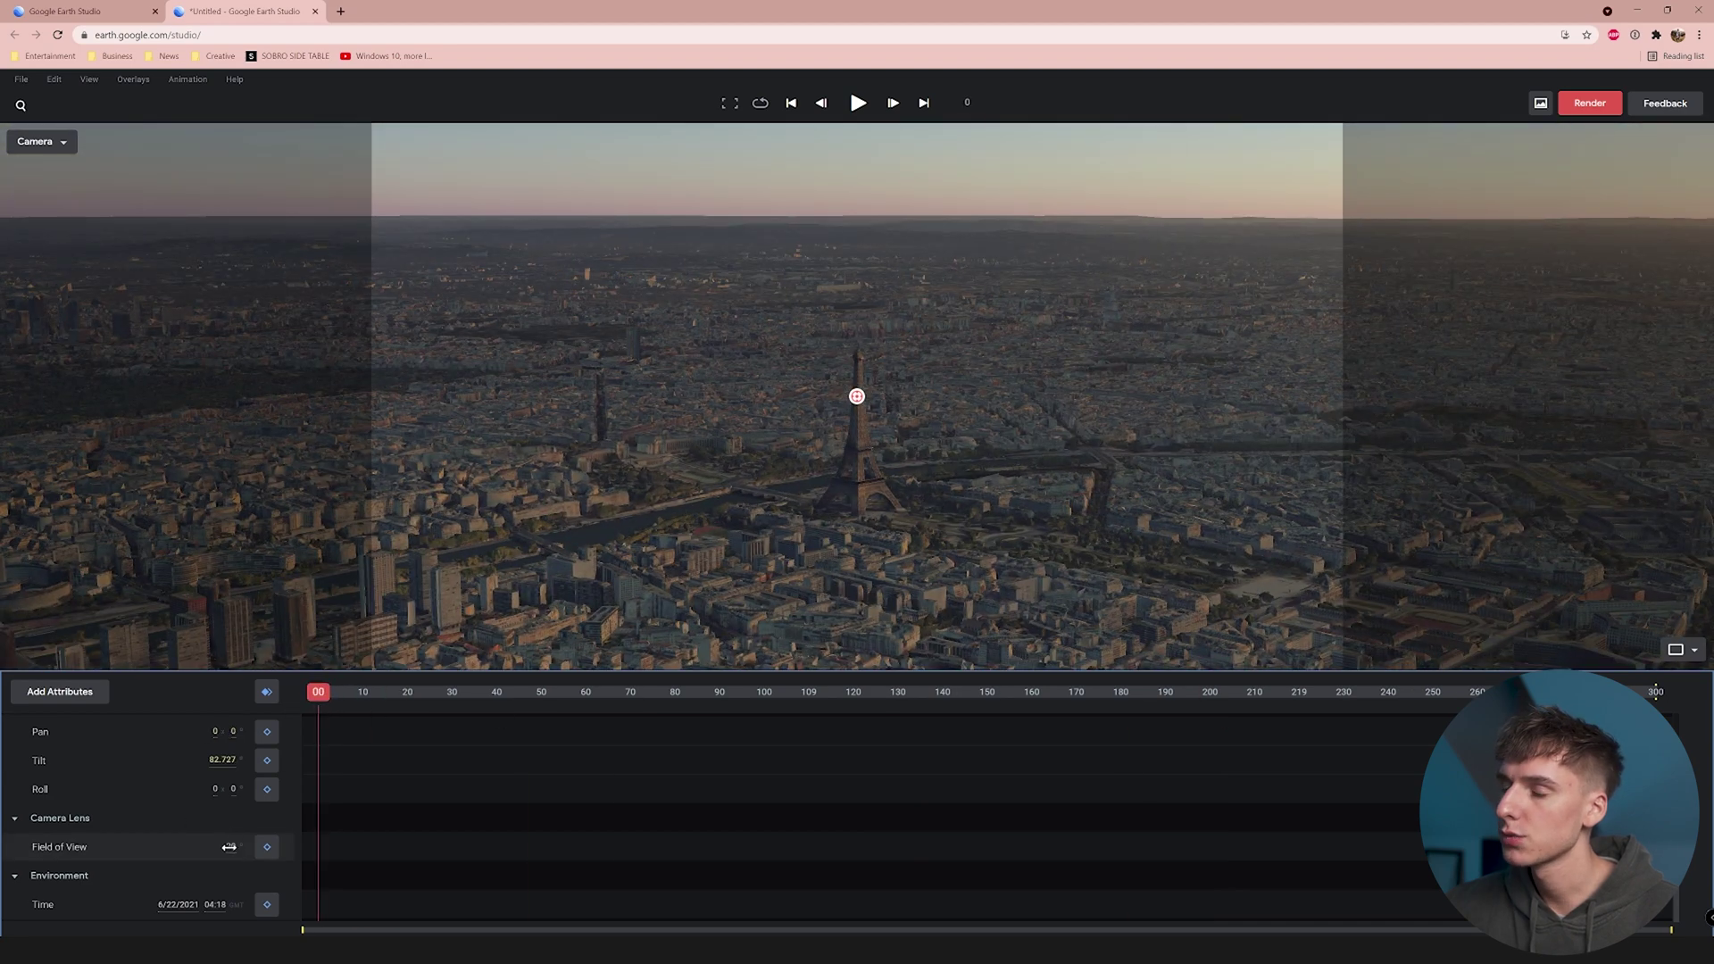
pyautogui.moveTo(235, 848); pyautogui.dragTo(179, 848)
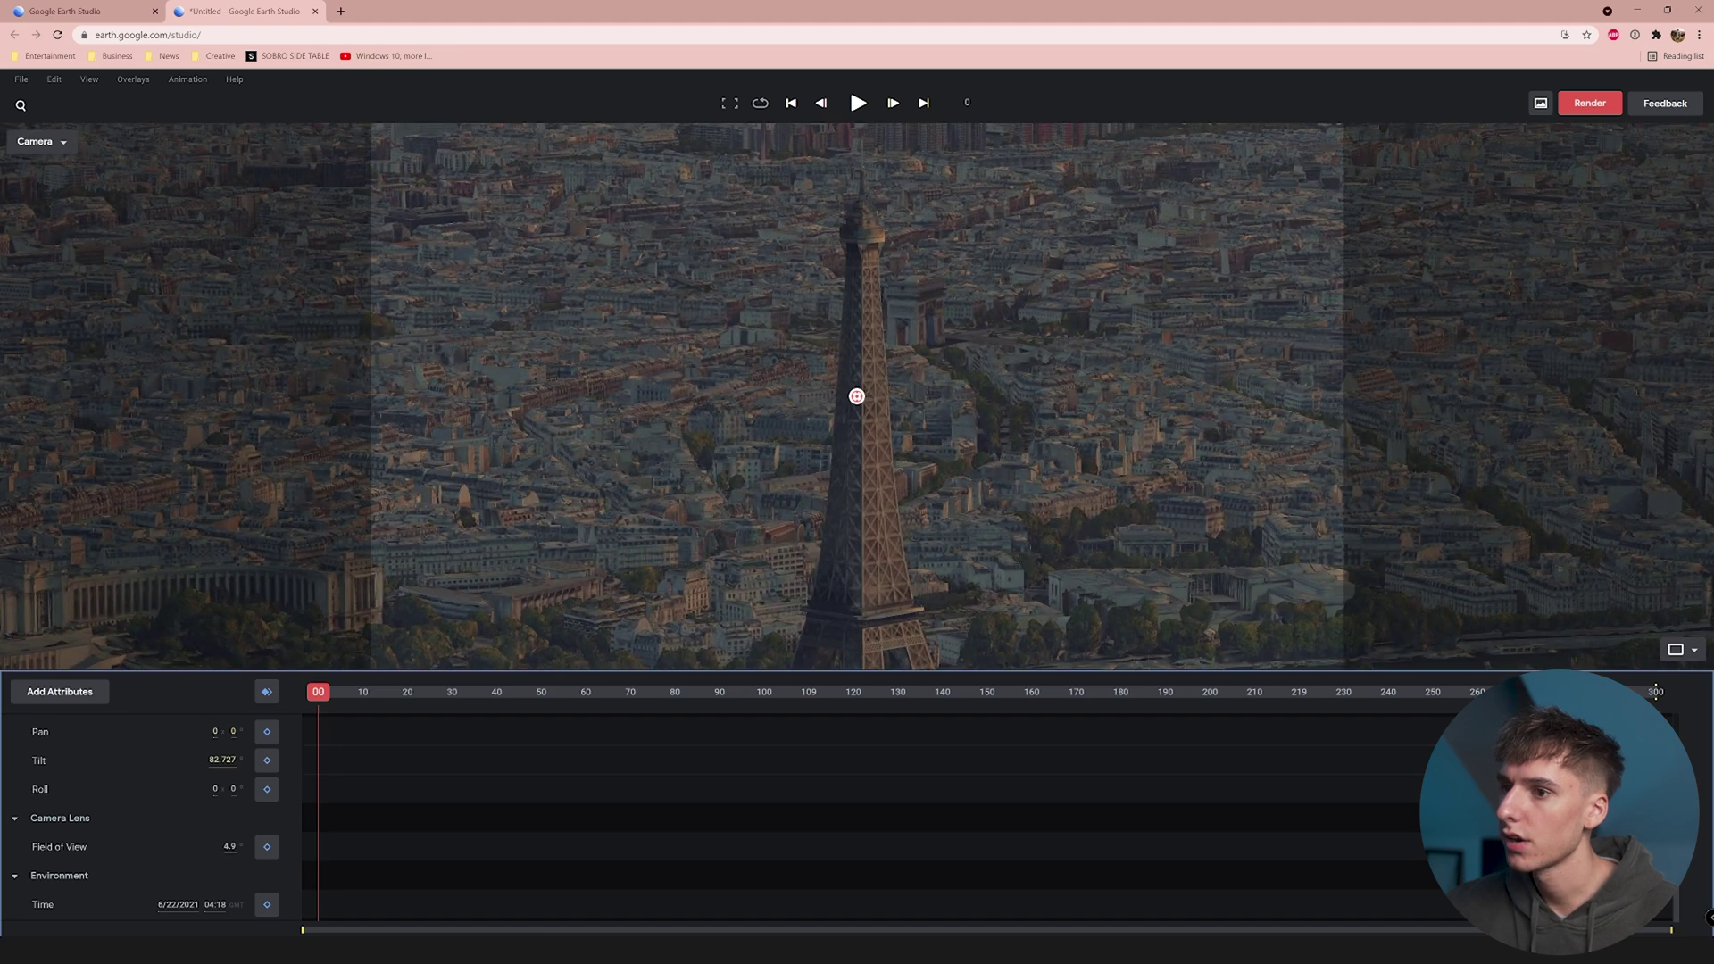
pyautogui.write('4')
pyautogui.press('Return')
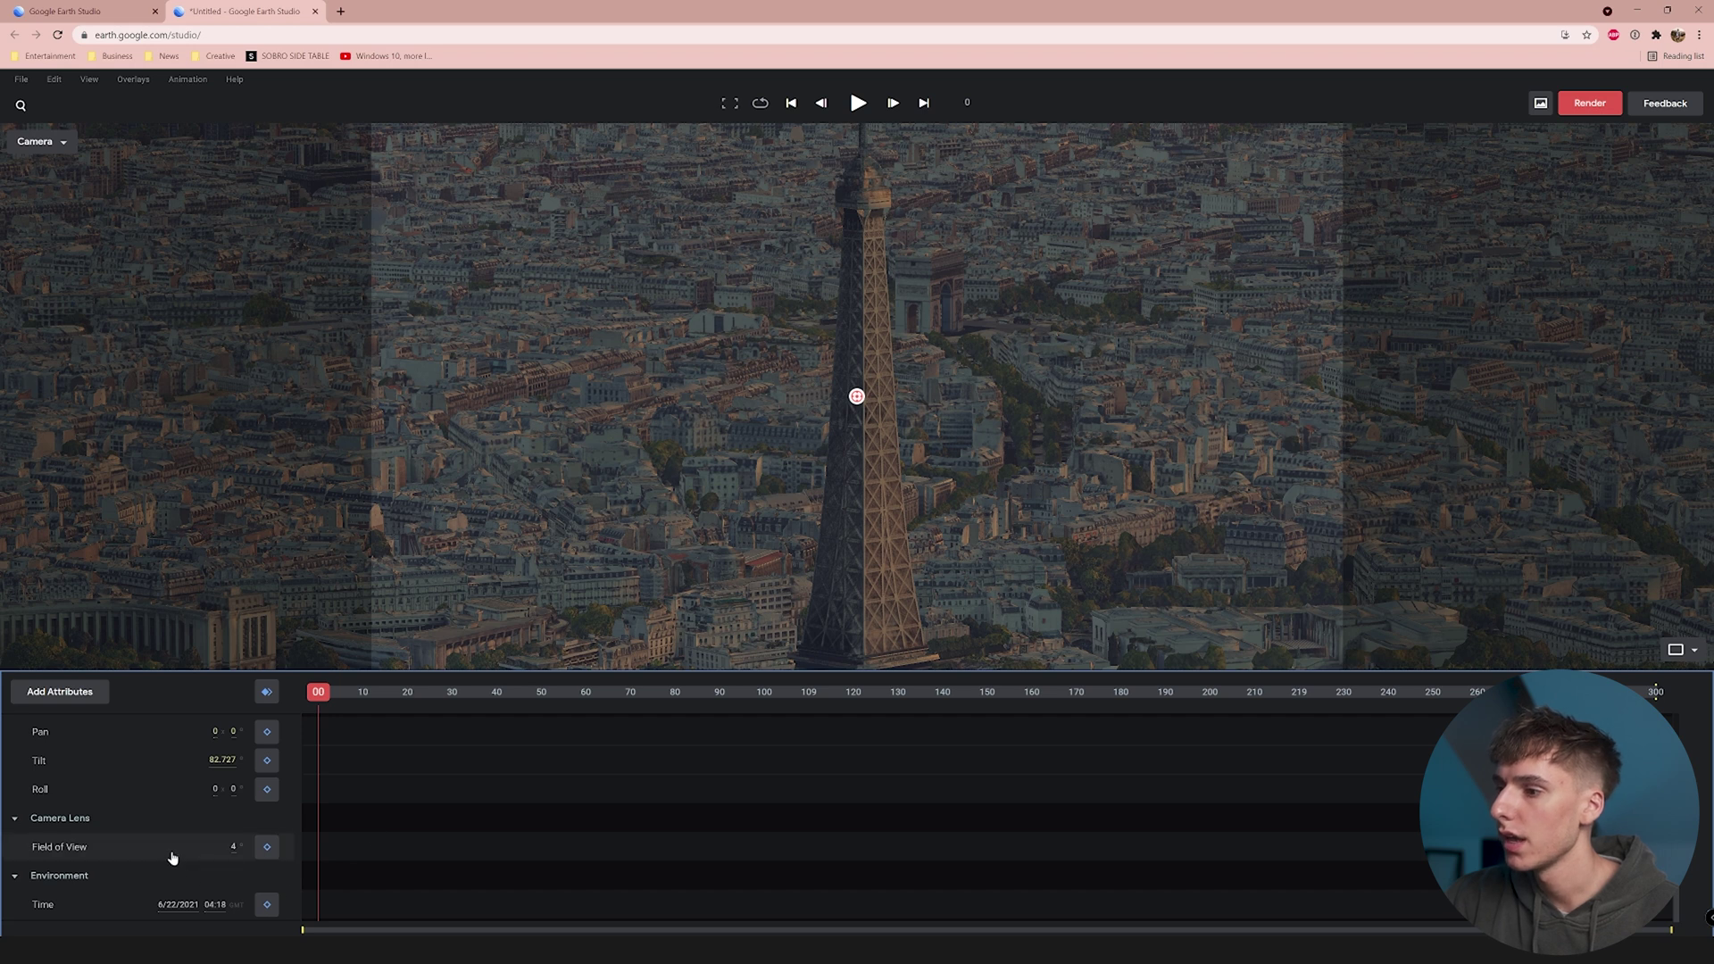
# Set the camera roll to 7.5° and add keyframes for roll and field of view at frame 0.
pyautogui.scroll(2, 170, 852)
pyautogui.scroll(-2, 175, 862)
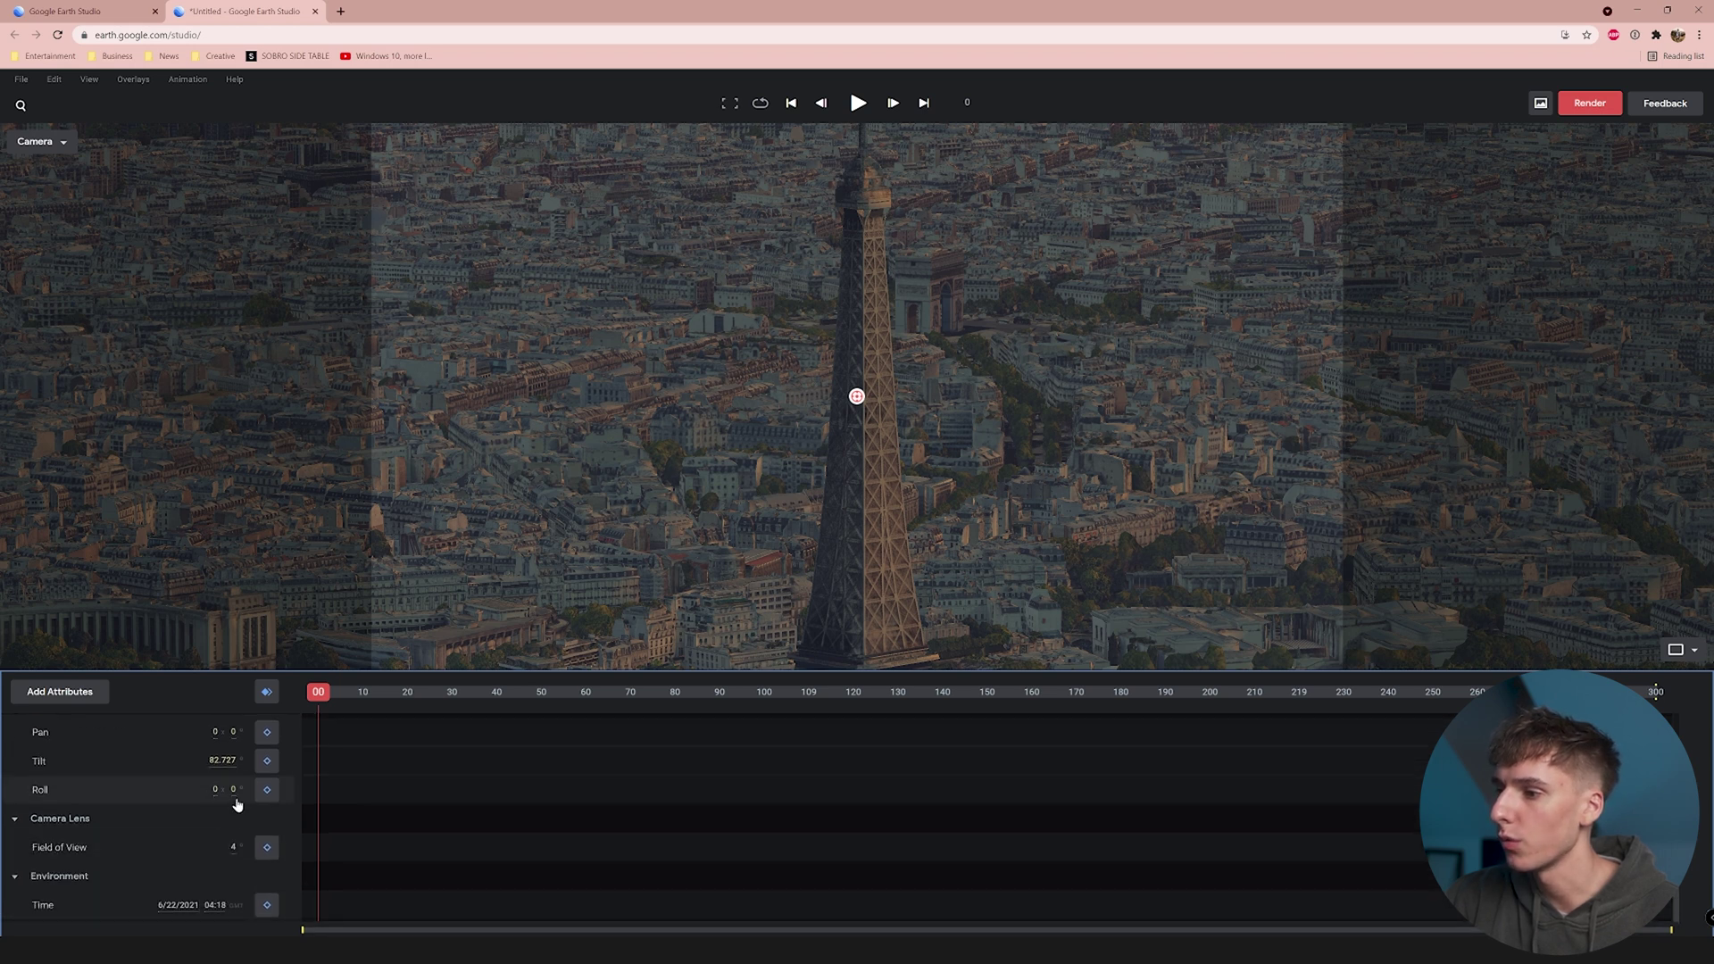
pyautogui.moveTo(234, 789); pyautogui.dragTo(284, 795)
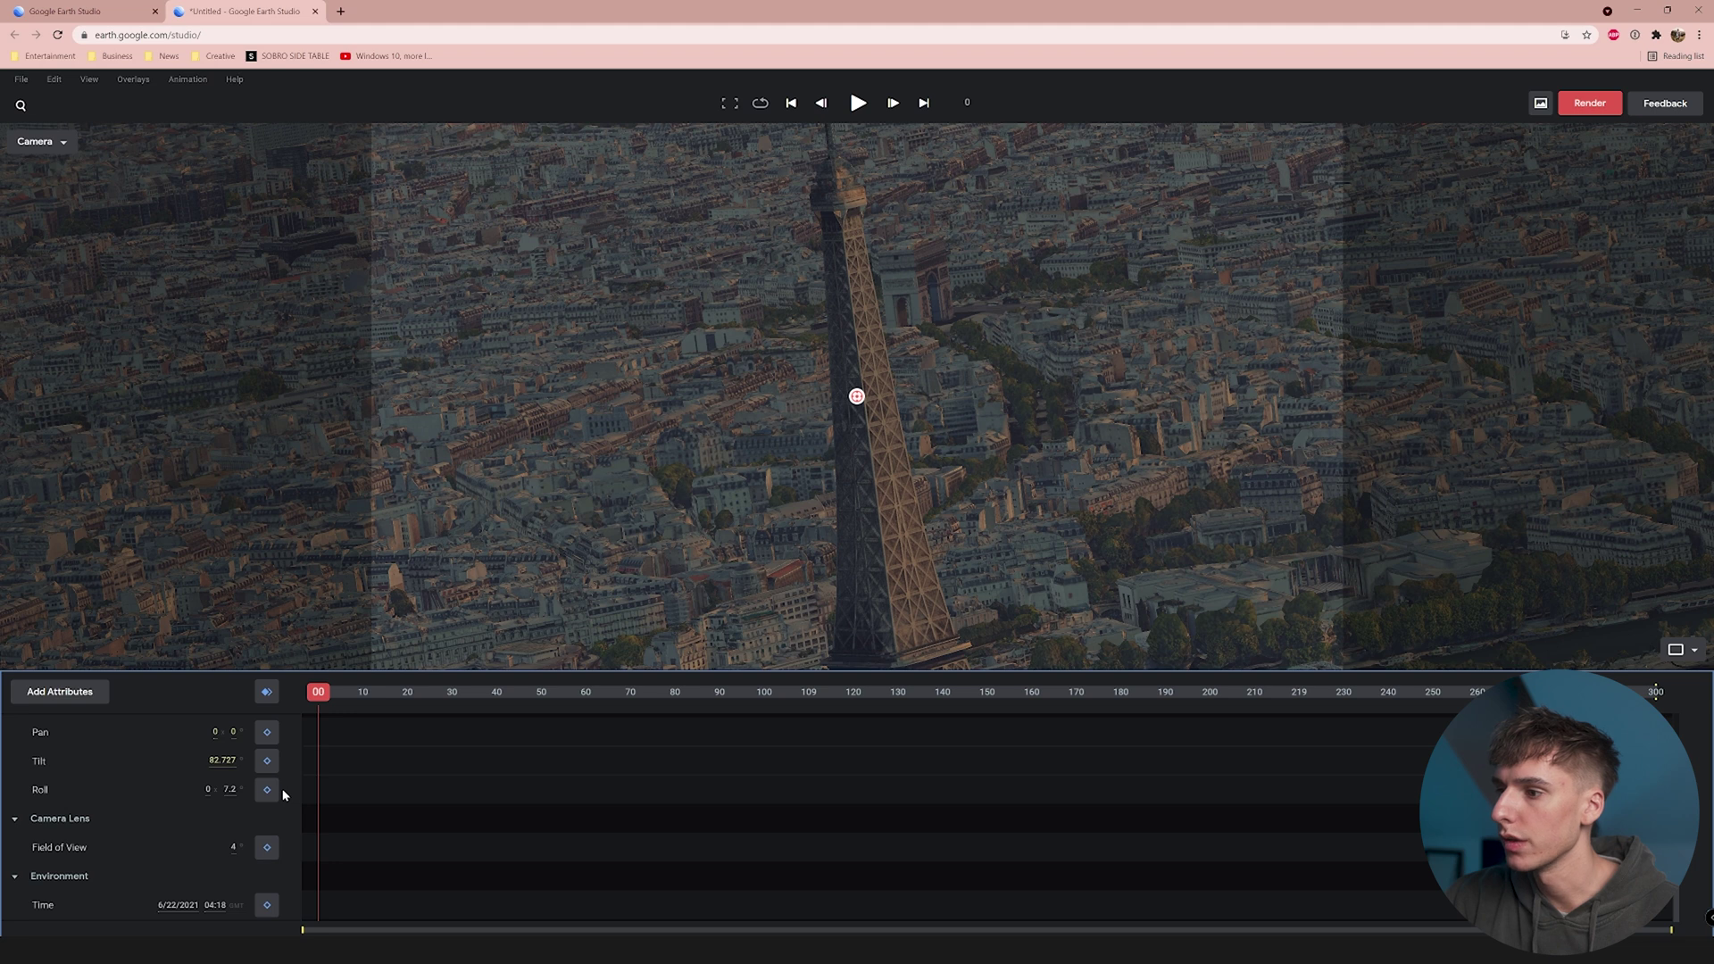
pyautogui.write('.5')
pyautogui.click(267, 789)
pyautogui.click(267, 847)
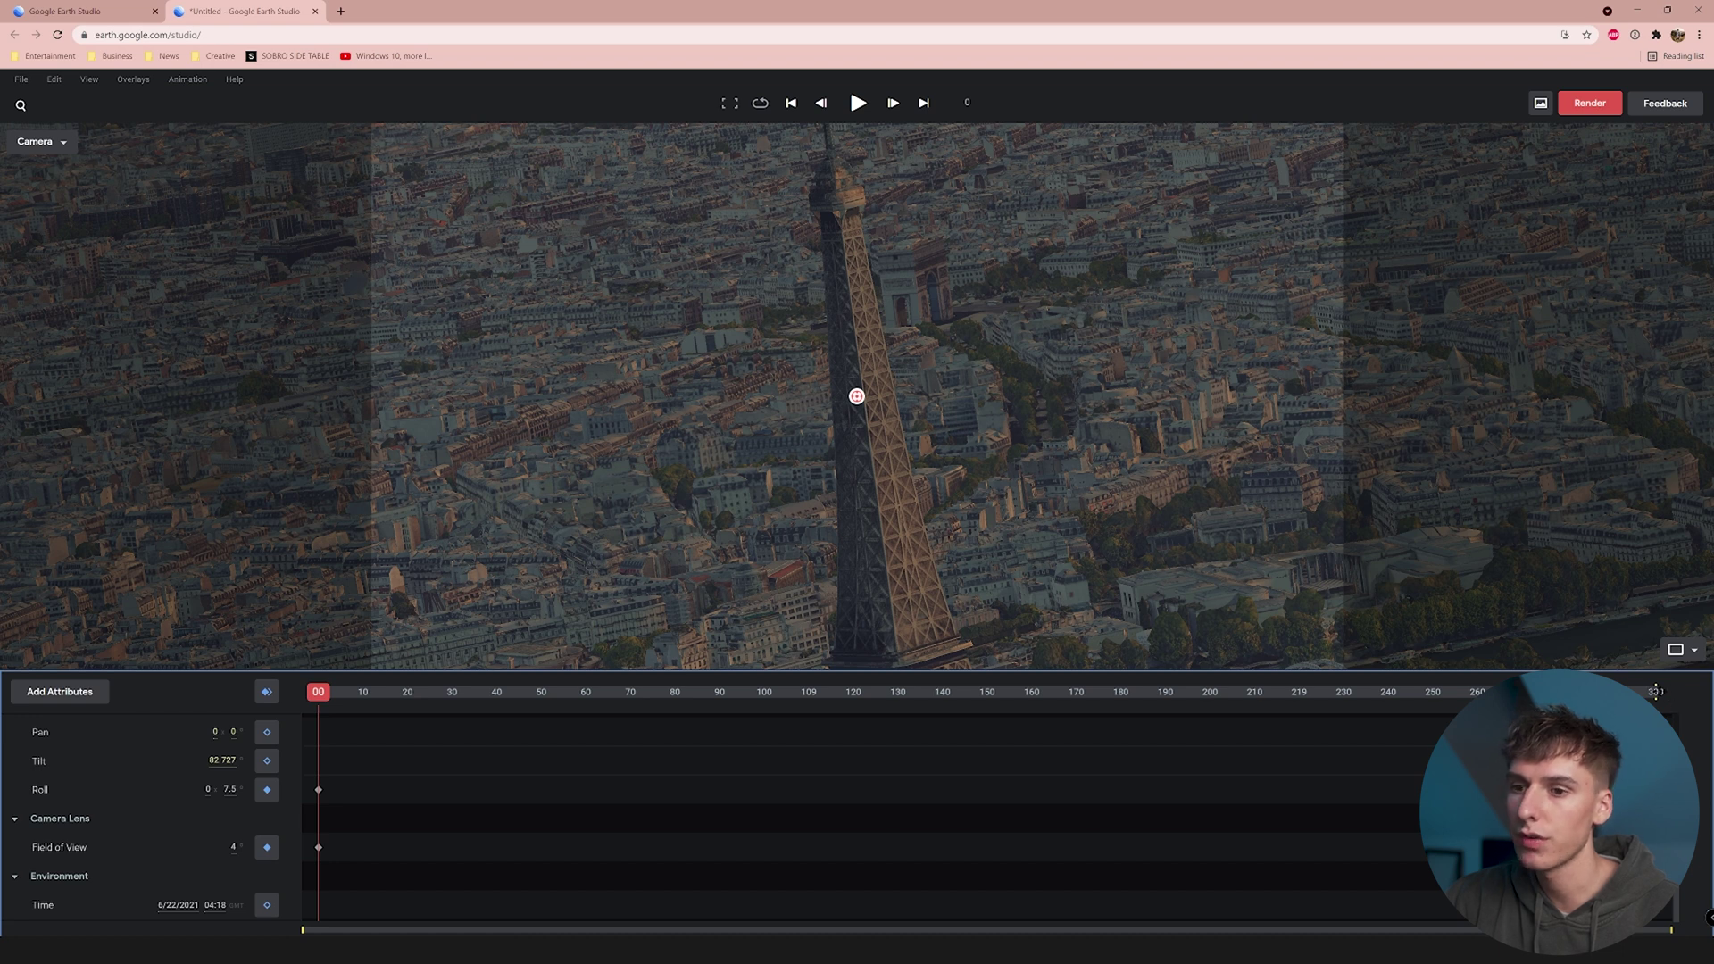
# At frame 150, set the camera roll to -7.5° and the field of view to 90.2°.
pyautogui.click(985, 701)
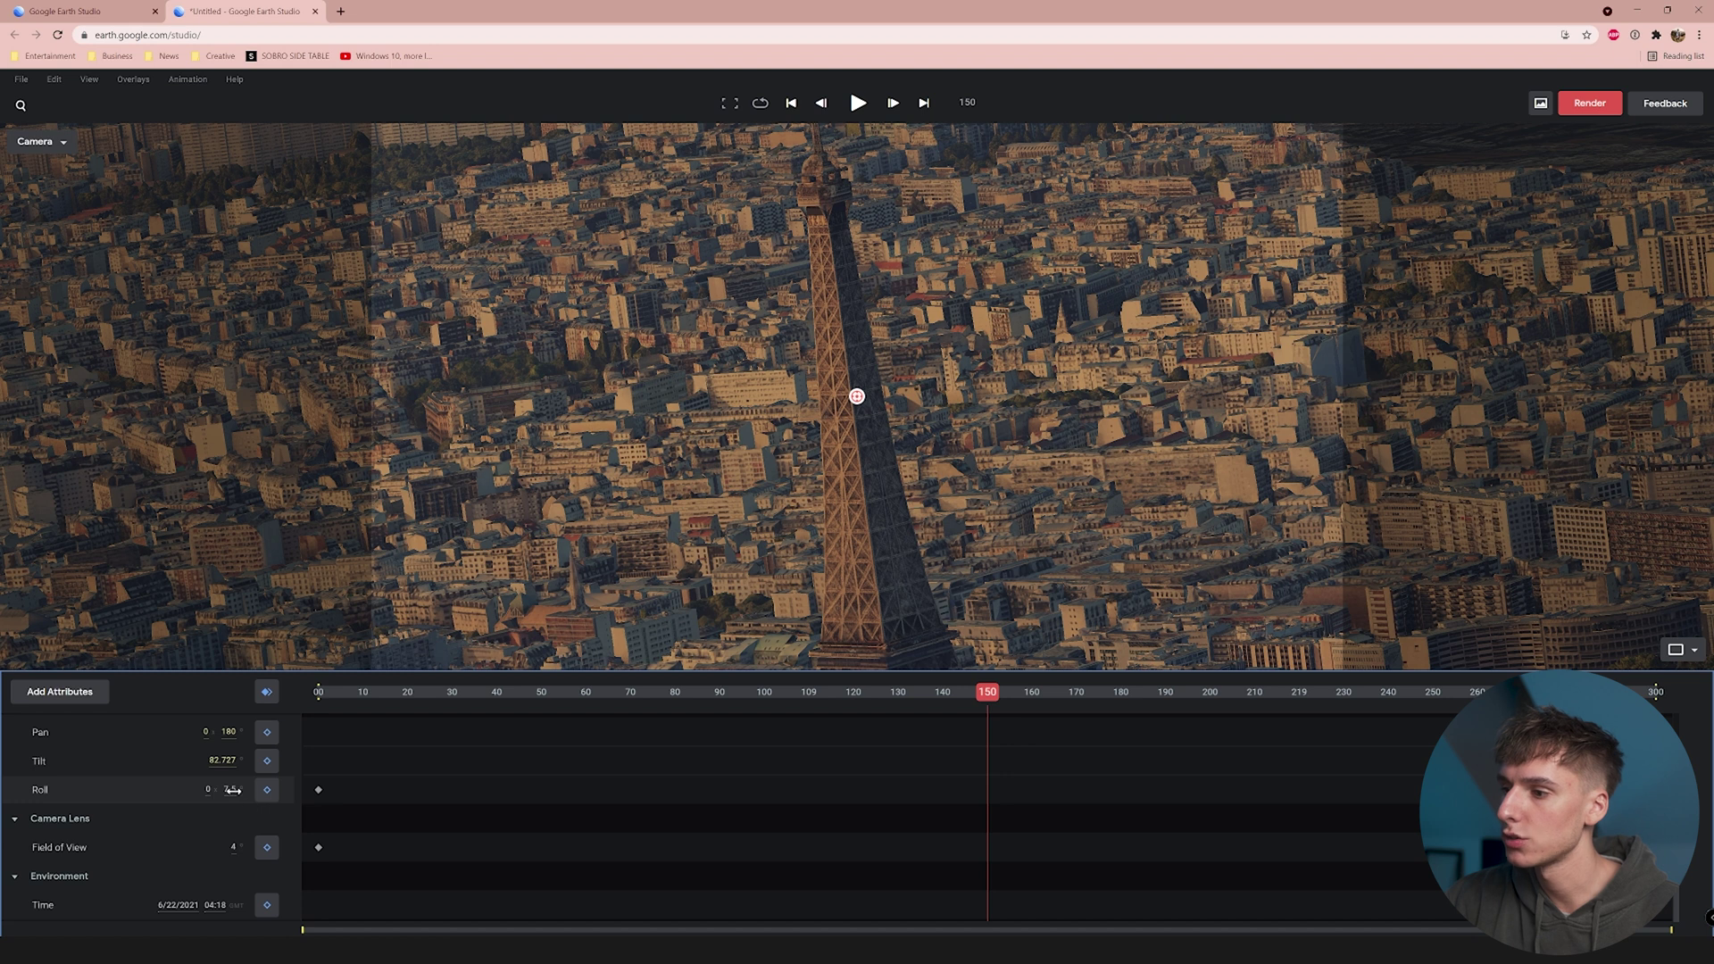
pyautogui.click(232, 790)
pyautogui.write('-7.5')
pyautogui.press('Return')
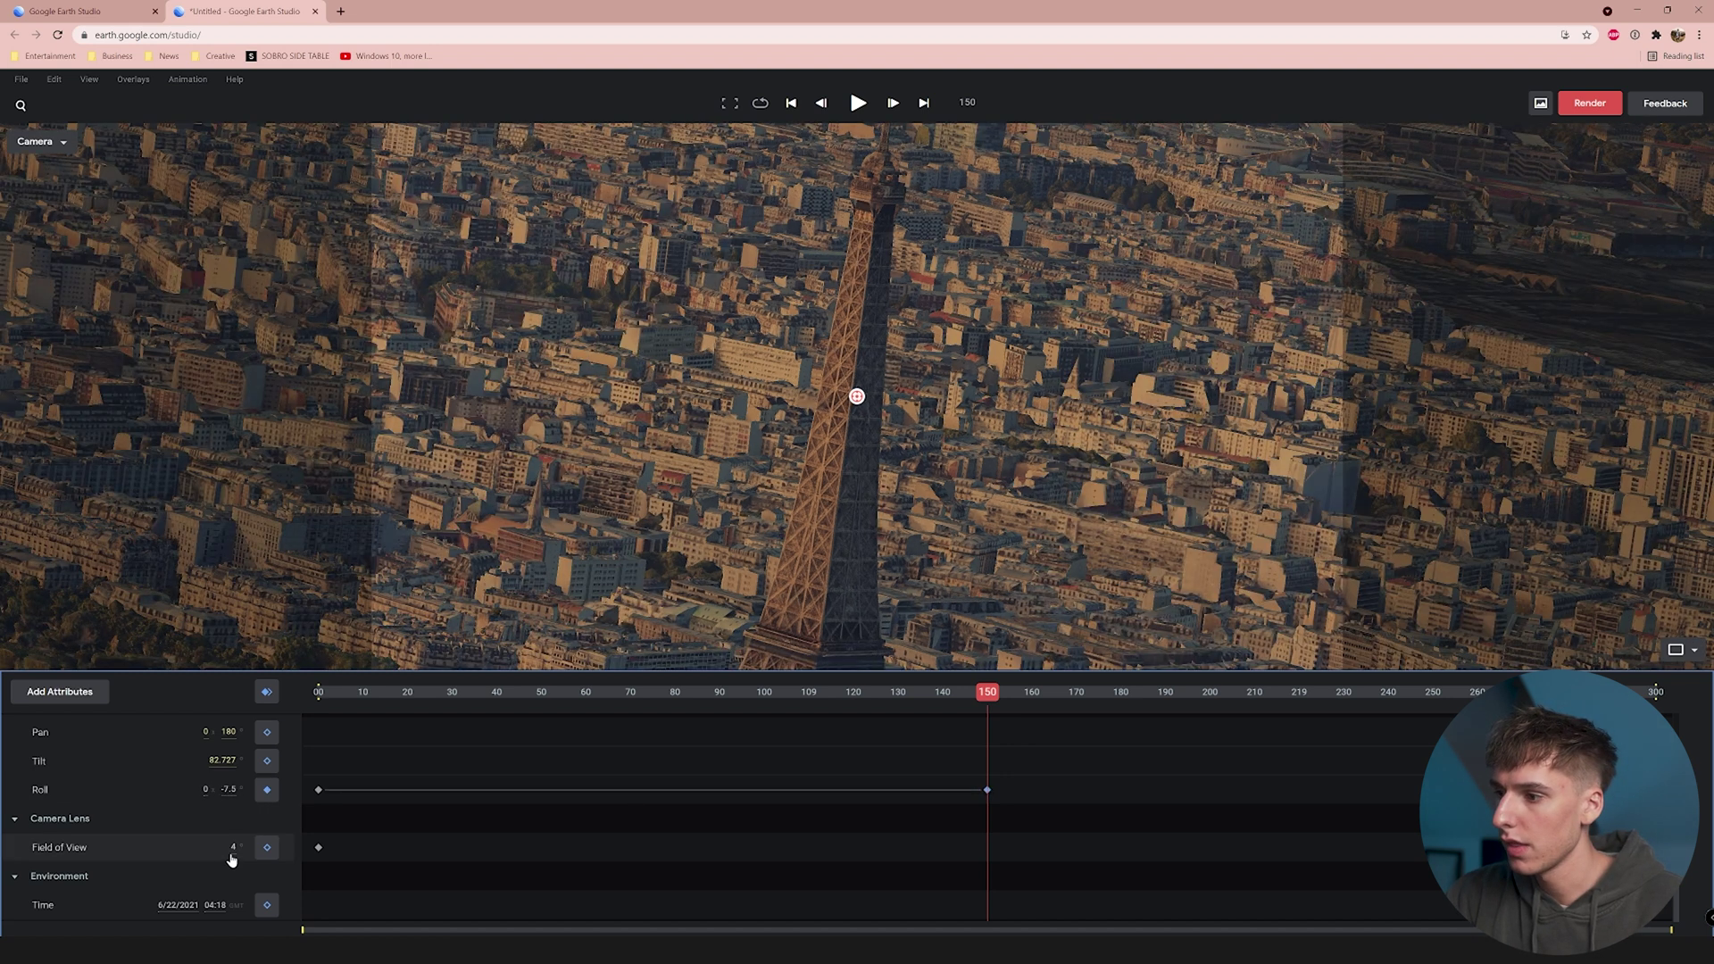
pyautogui.moveTo(230, 848); pyautogui.dragTo(1588, 852)
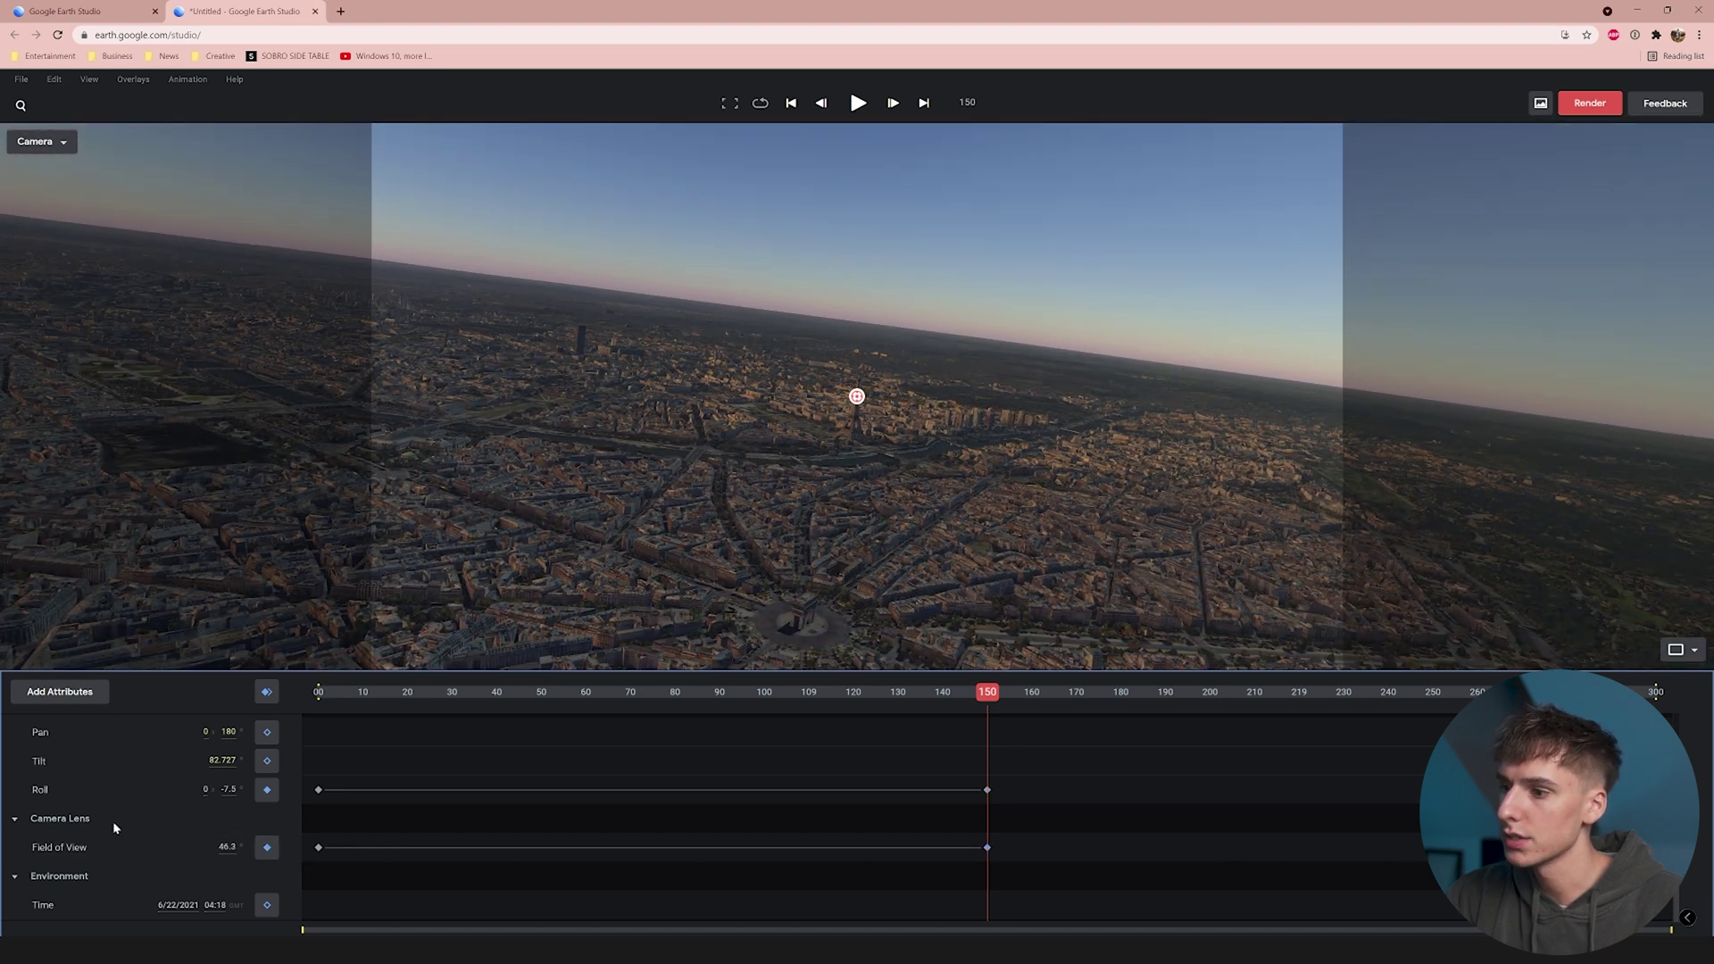
pyautogui.moveTo(224, 846); pyautogui.dragTo(1562, 857)
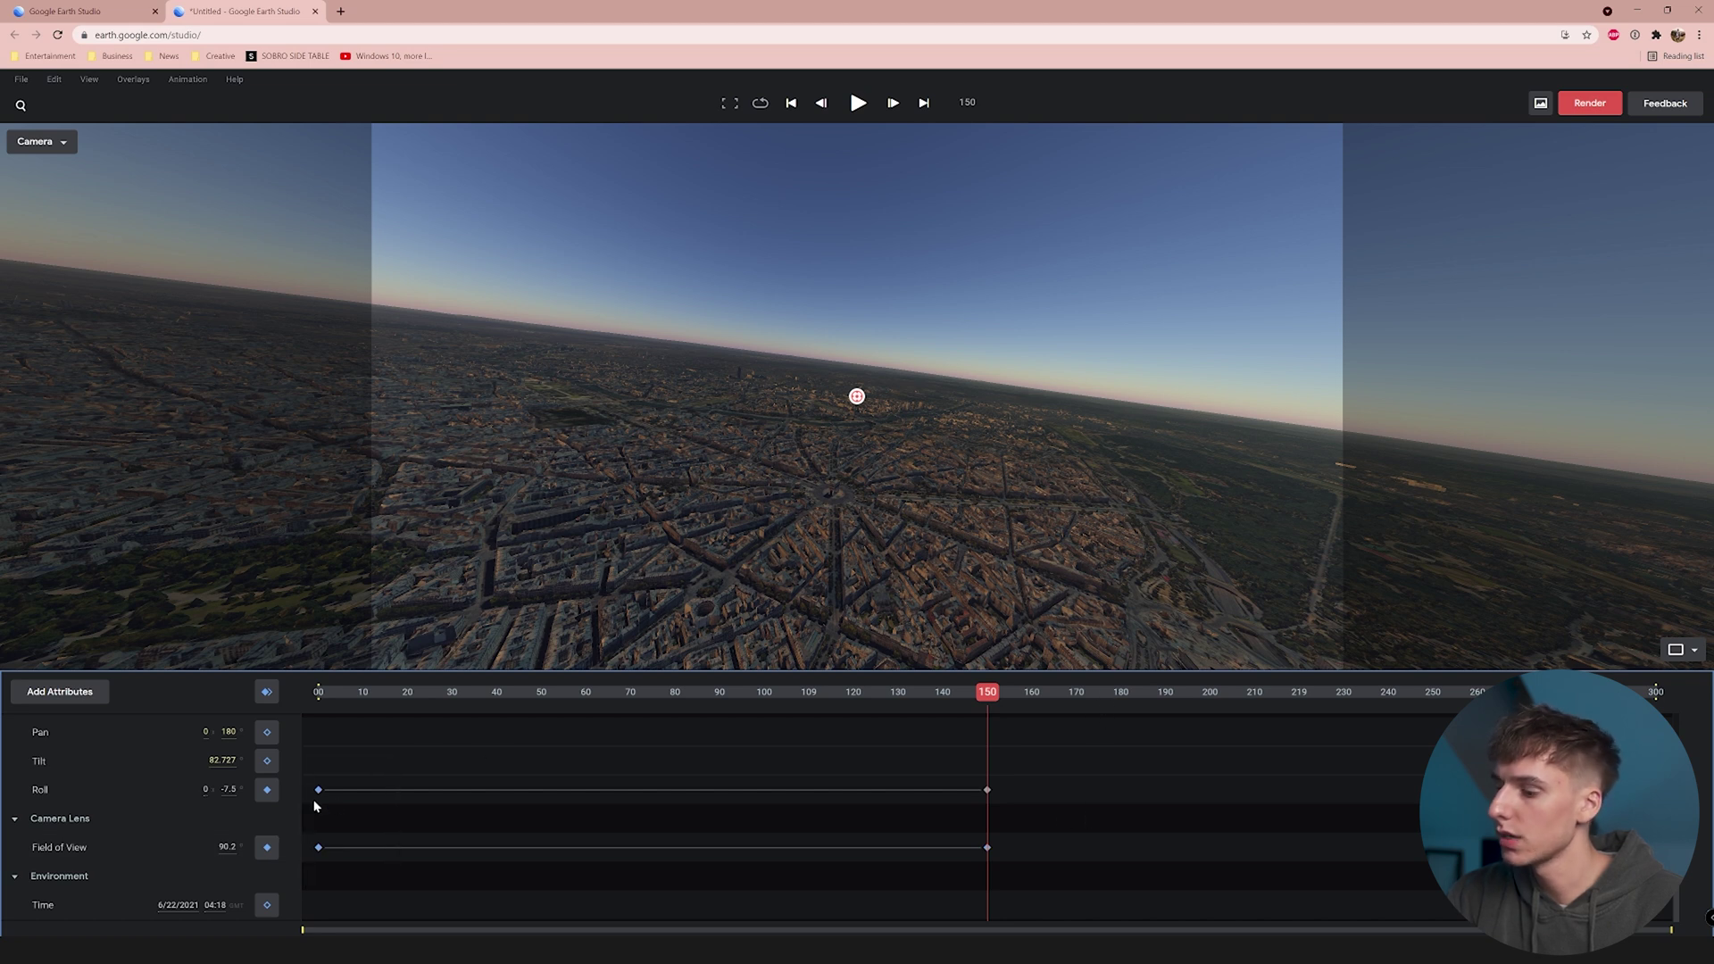
# Copy the roll and field of view keyframes from frame 0 to frame 300.
pyautogui.moveTo(1078, 705); pyautogui.dragTo(1706, 705)
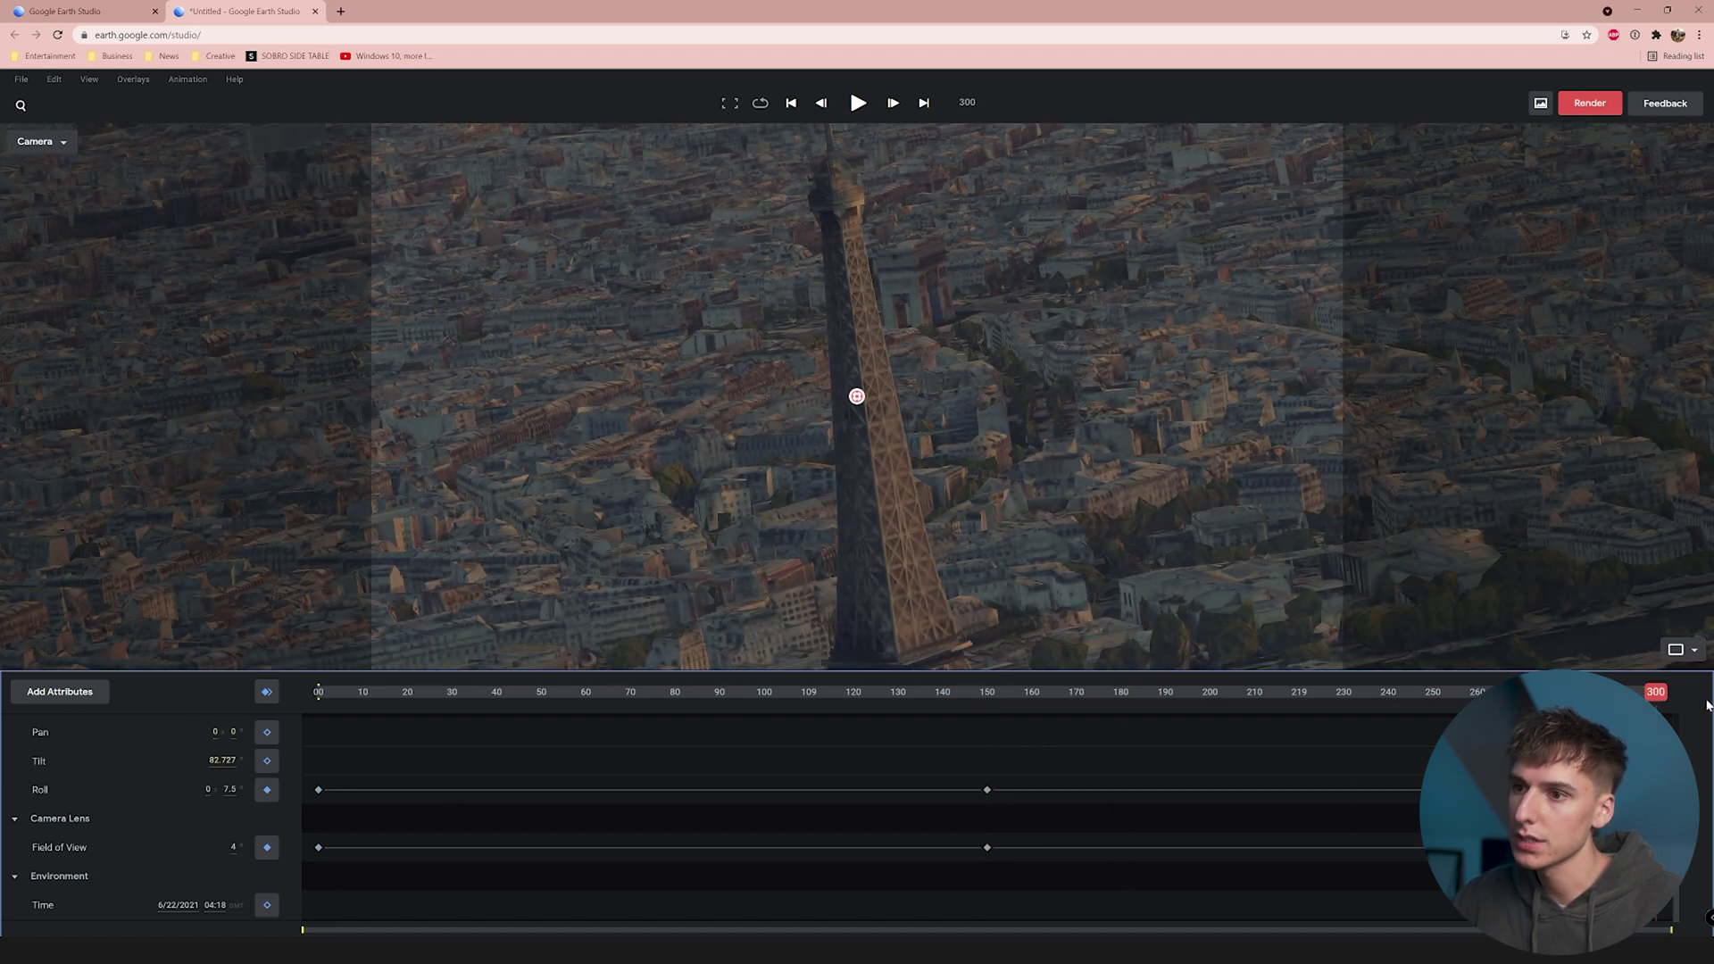
pyautogui.moveTo(1648, 694)
pyautogui.mouseDown()
pyautogui.moveTo(1473, 695)
pyautogui.moveTo(1651, 694)
pyautogui.mouseUp()
pyautogui.click(364, 694)
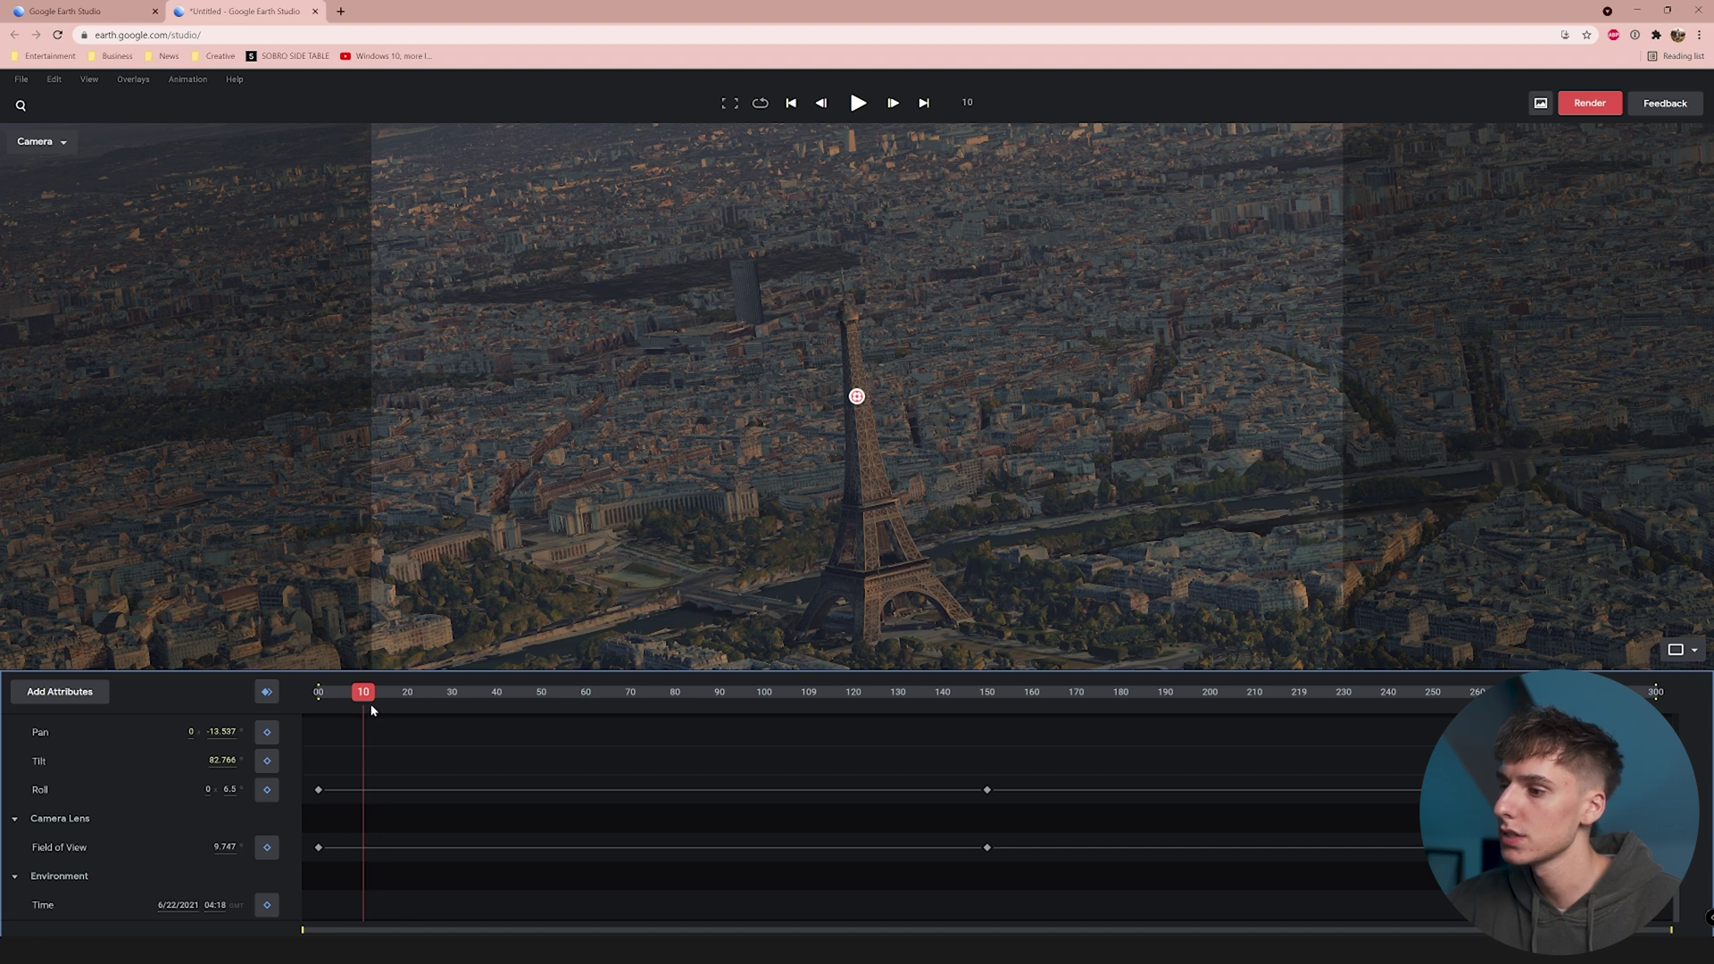
# Select all roll and field of view keyframes and apply Auto Ease to them.
pyautogui.click(317, 789)
pyautogui.moveTo(548, 876); pyautogui.dragTo(1442, 893)
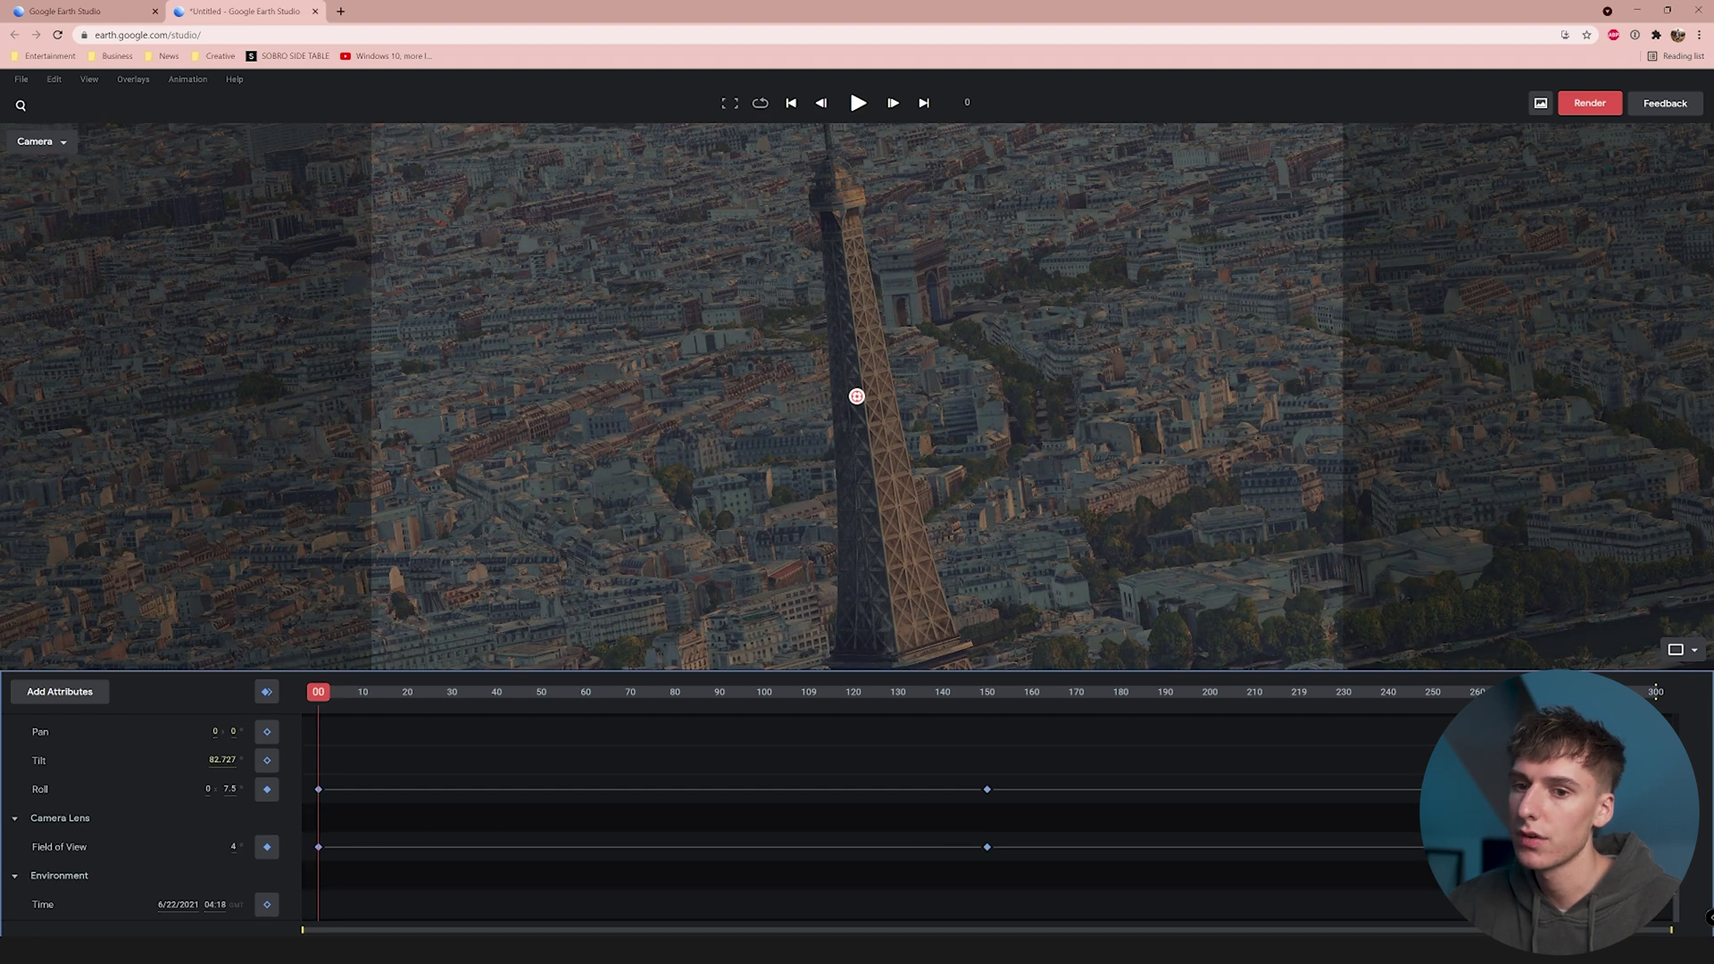
pyautogui.click(189, 85)
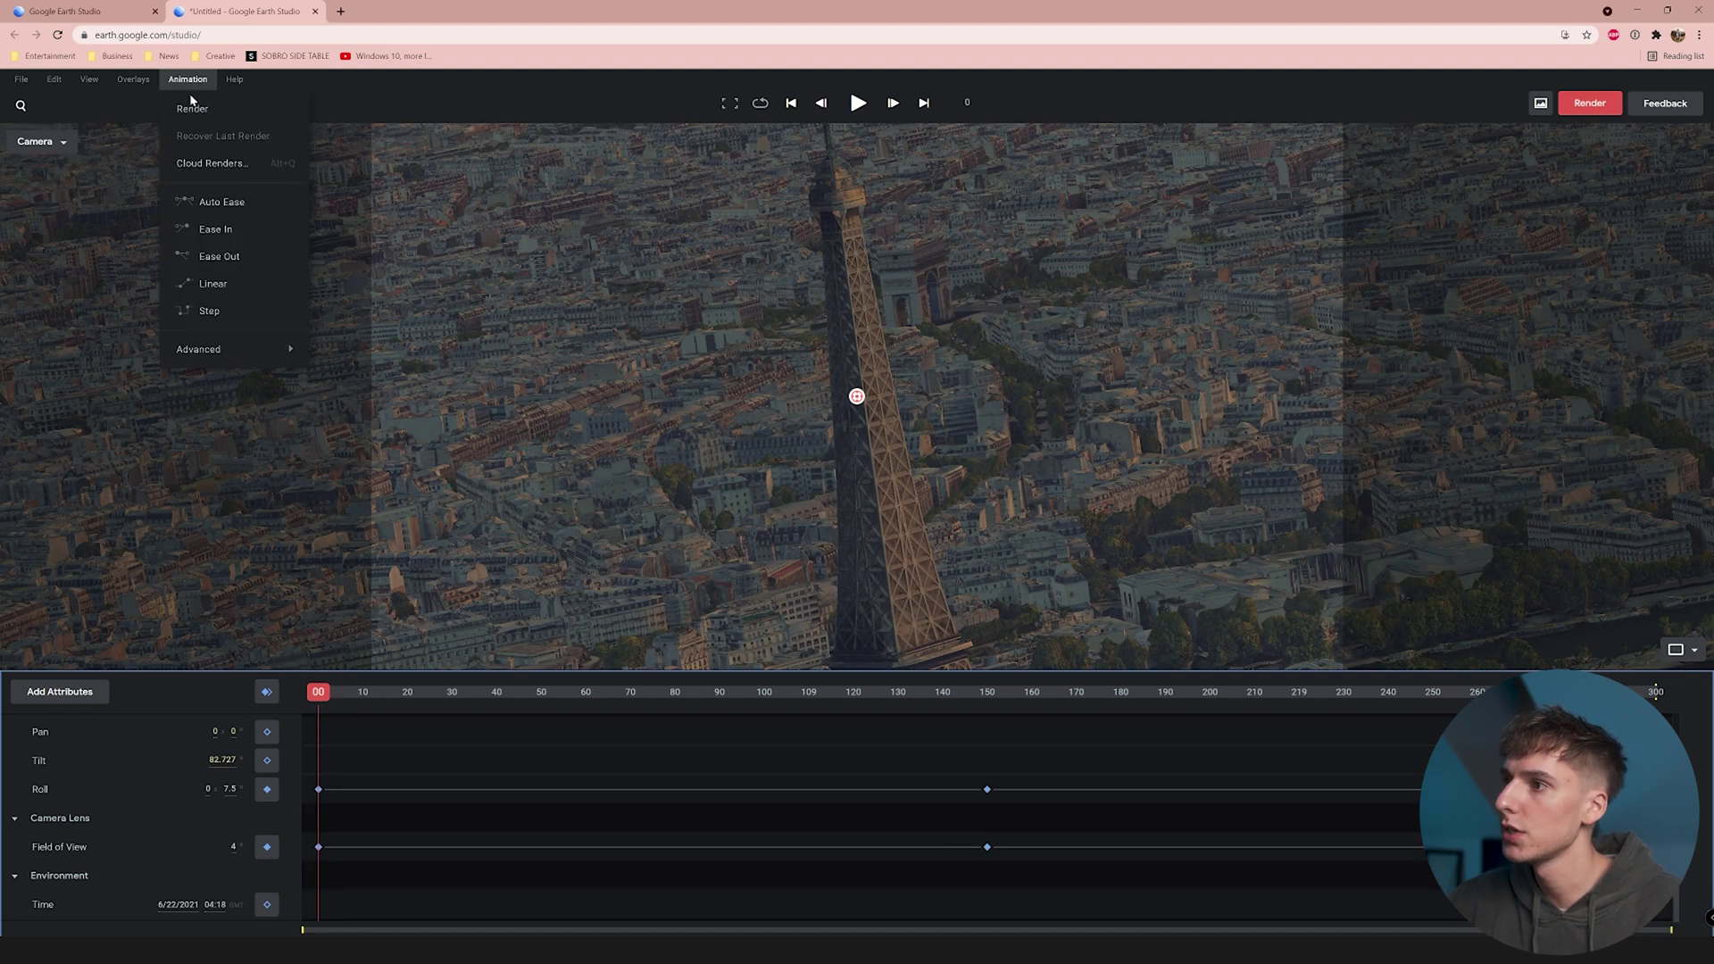
pyautogui.click(200, 204)
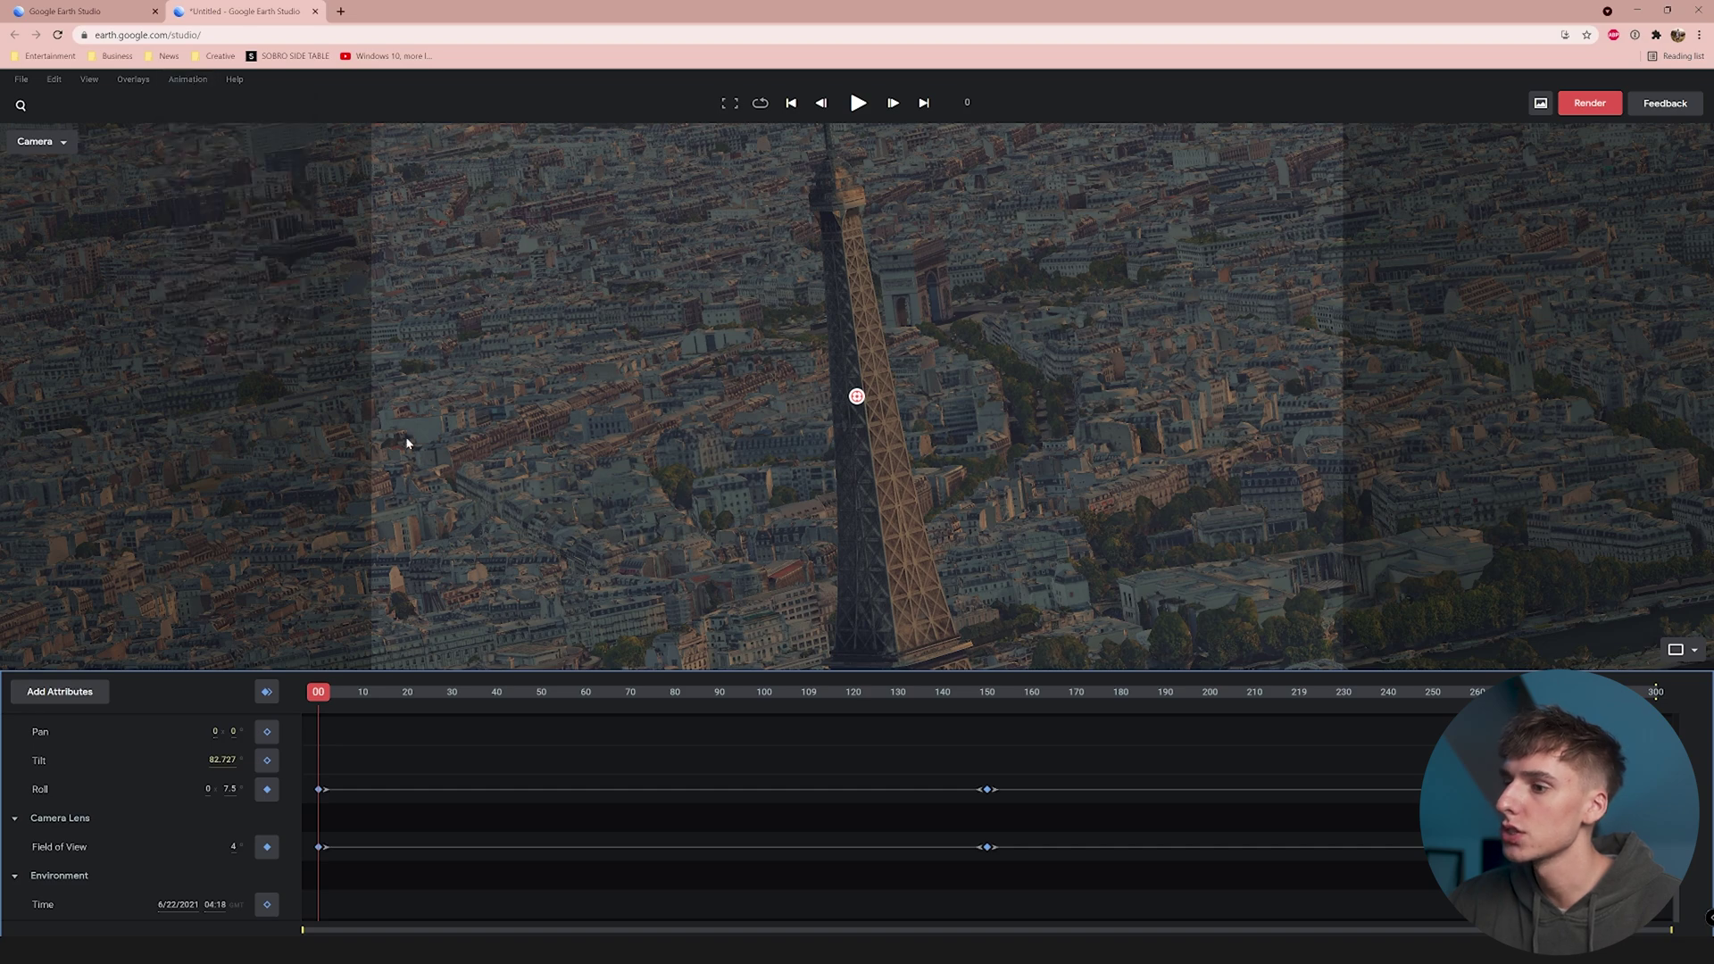
# Play the eased orbit animation, restart it from frame 0 and stop playback at frame 212.
pyautogui.press('space')
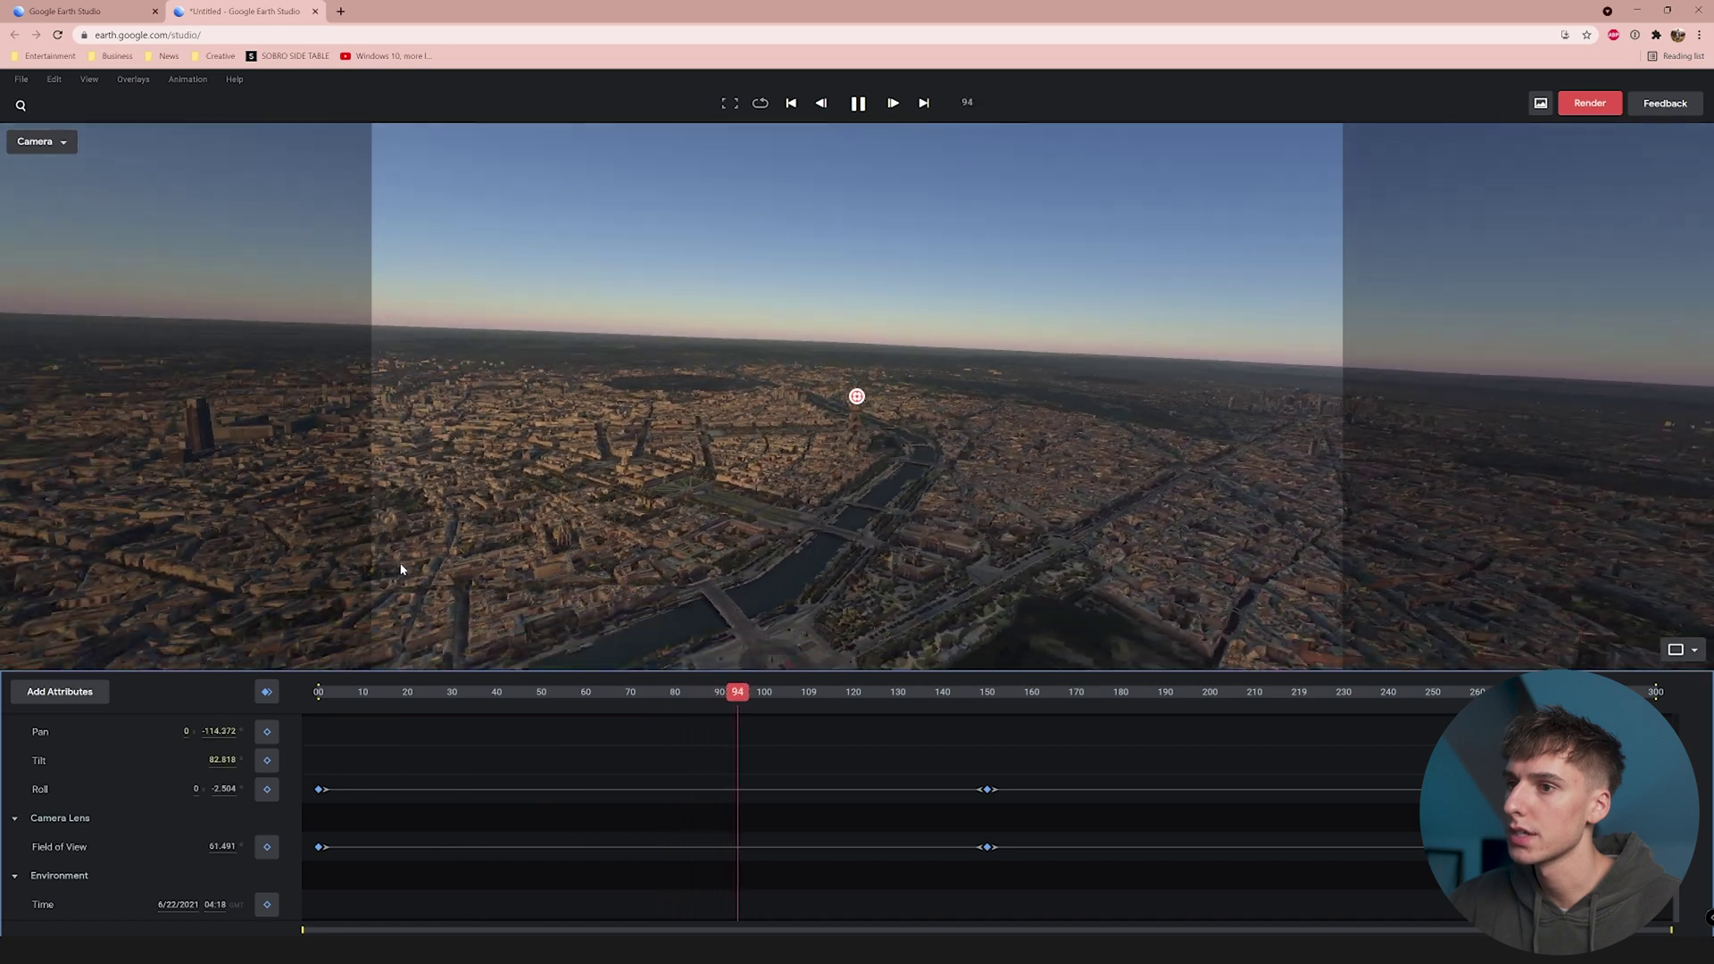
pyautogui.scroll(5, 624, 785)
pyautogui.moveTo(880, 691); pyautogui.dragTo(211, 702)
pyautogui.scroll(-3, 375, 776)
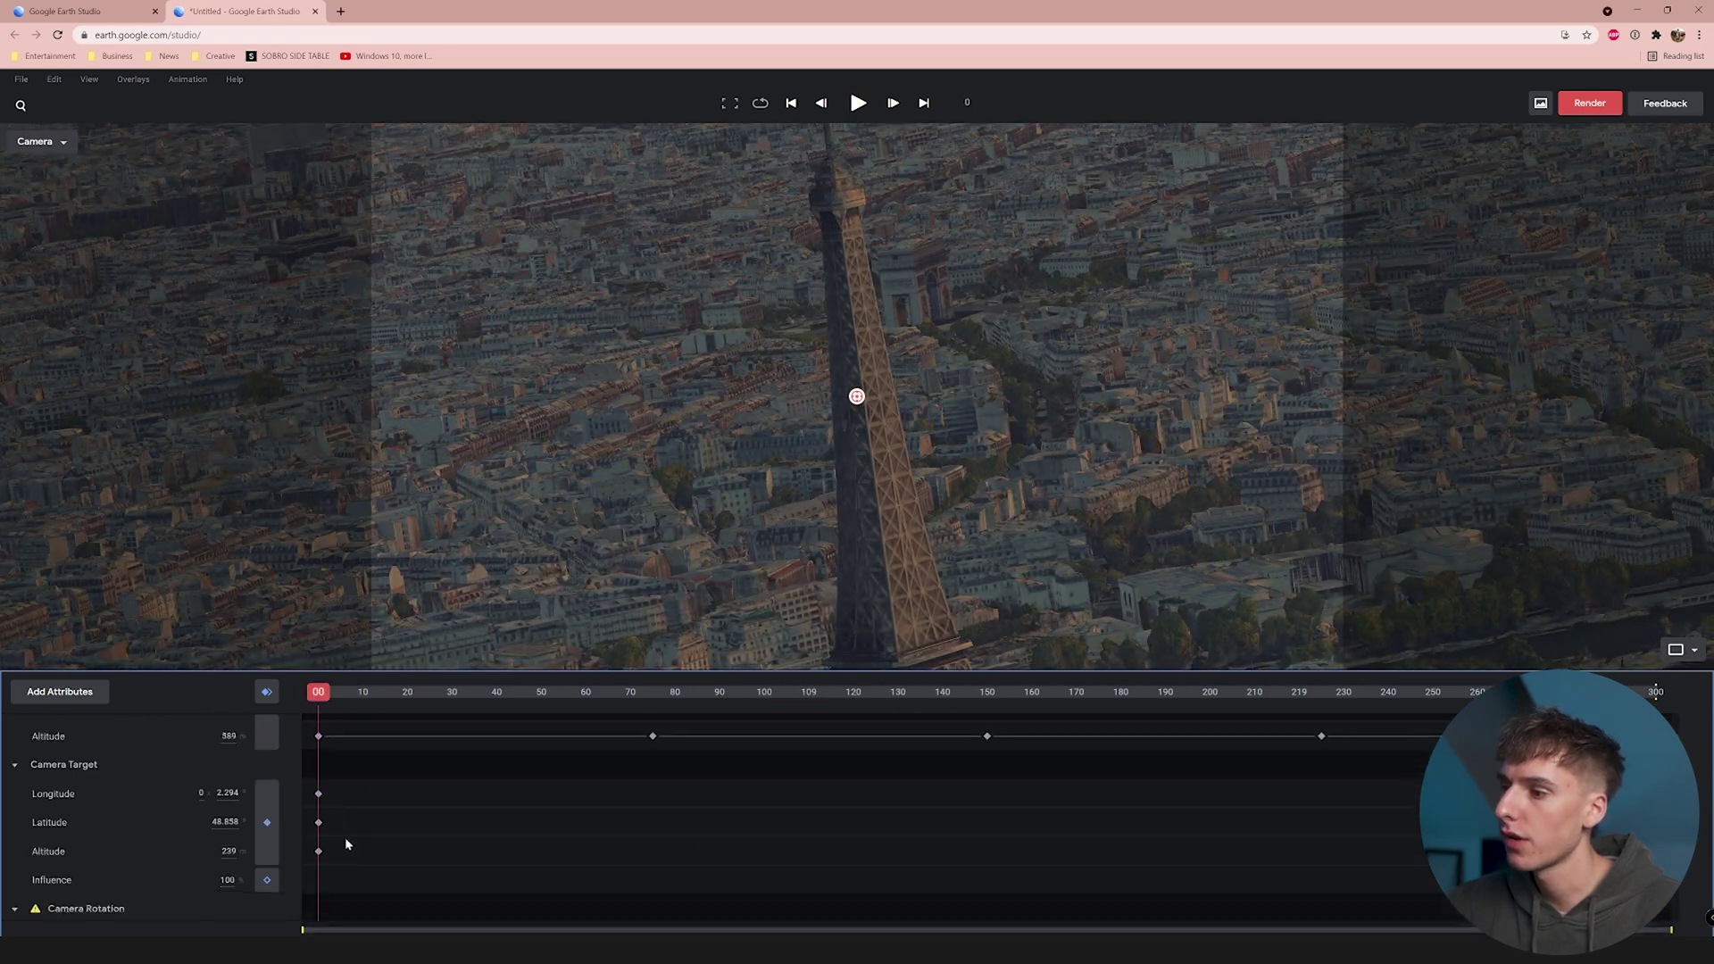
pyautogui.press('space')
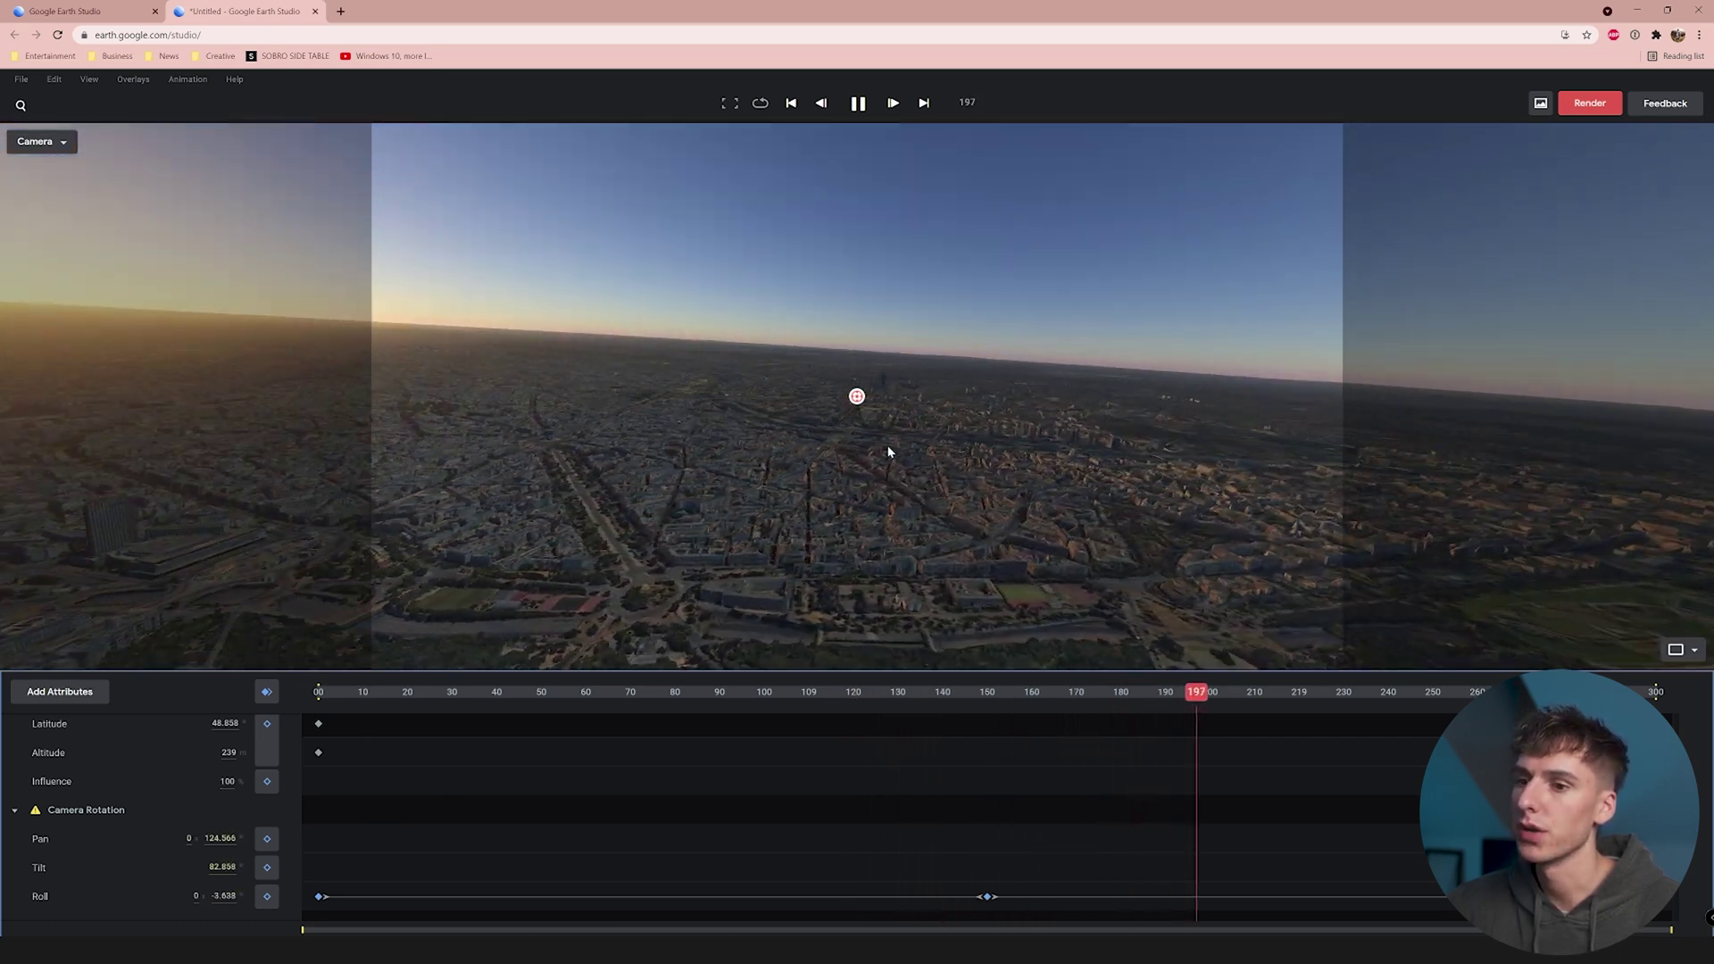
pyautogui.press('space')
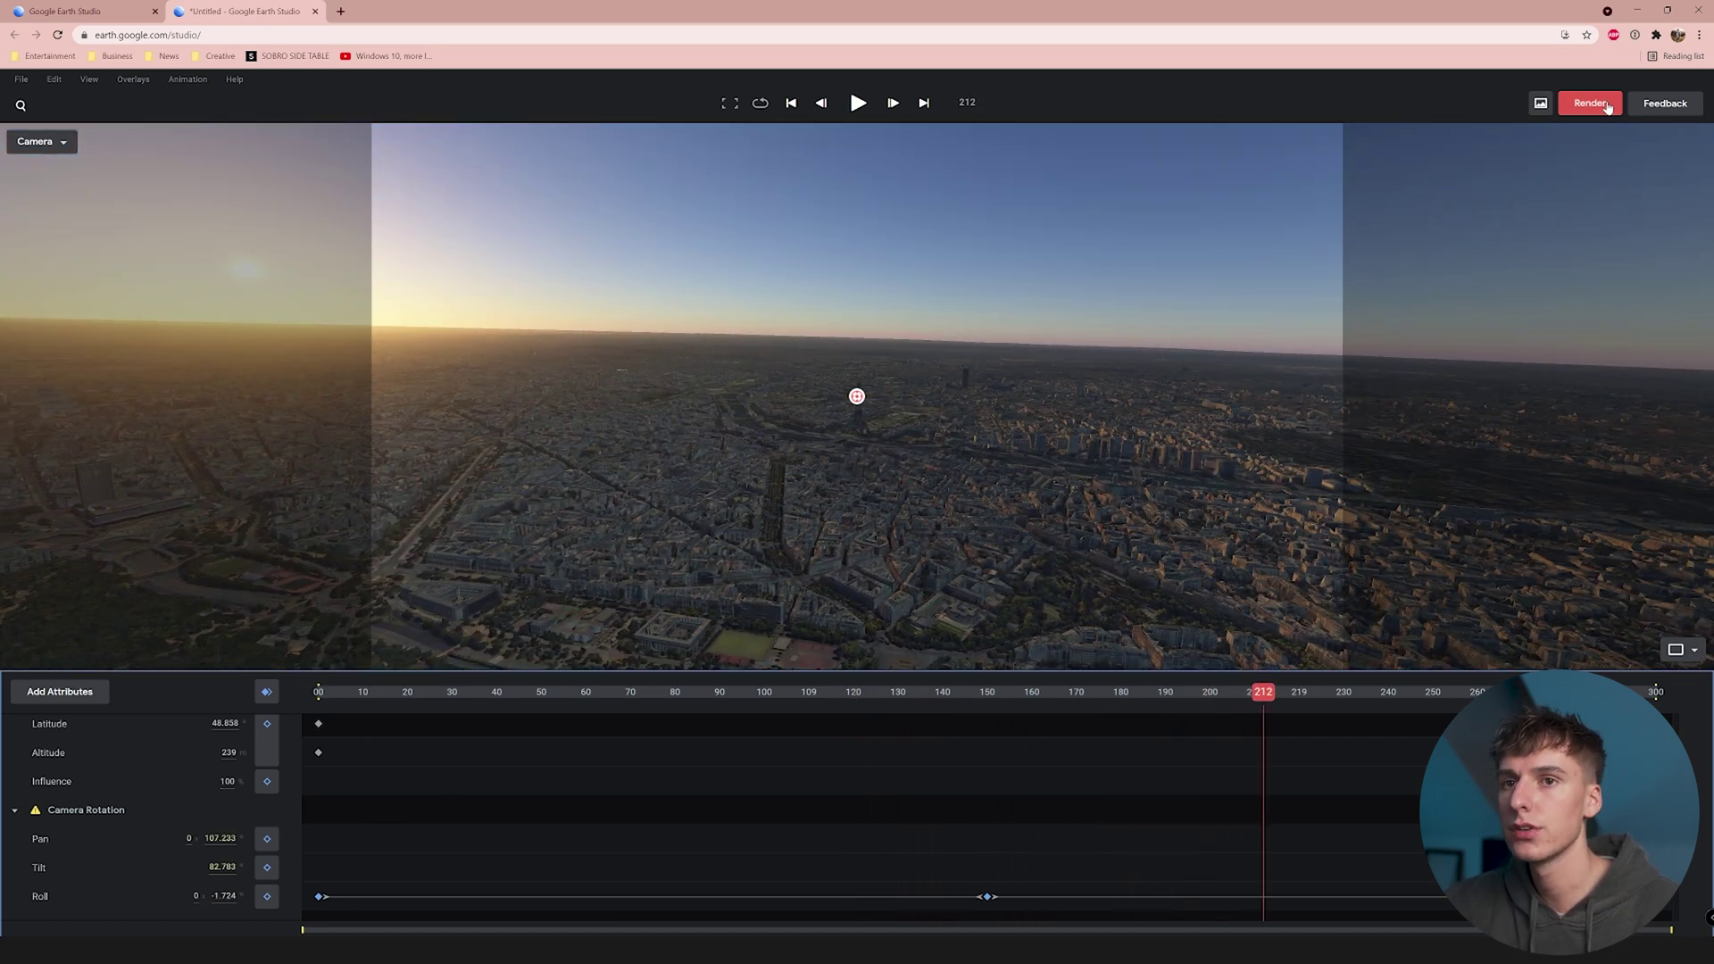
# Open the render settings, name the video "paris day", turn off 360° Spherical (VR) and keep texture quality at High.
pyautogui.click(1606, 105)
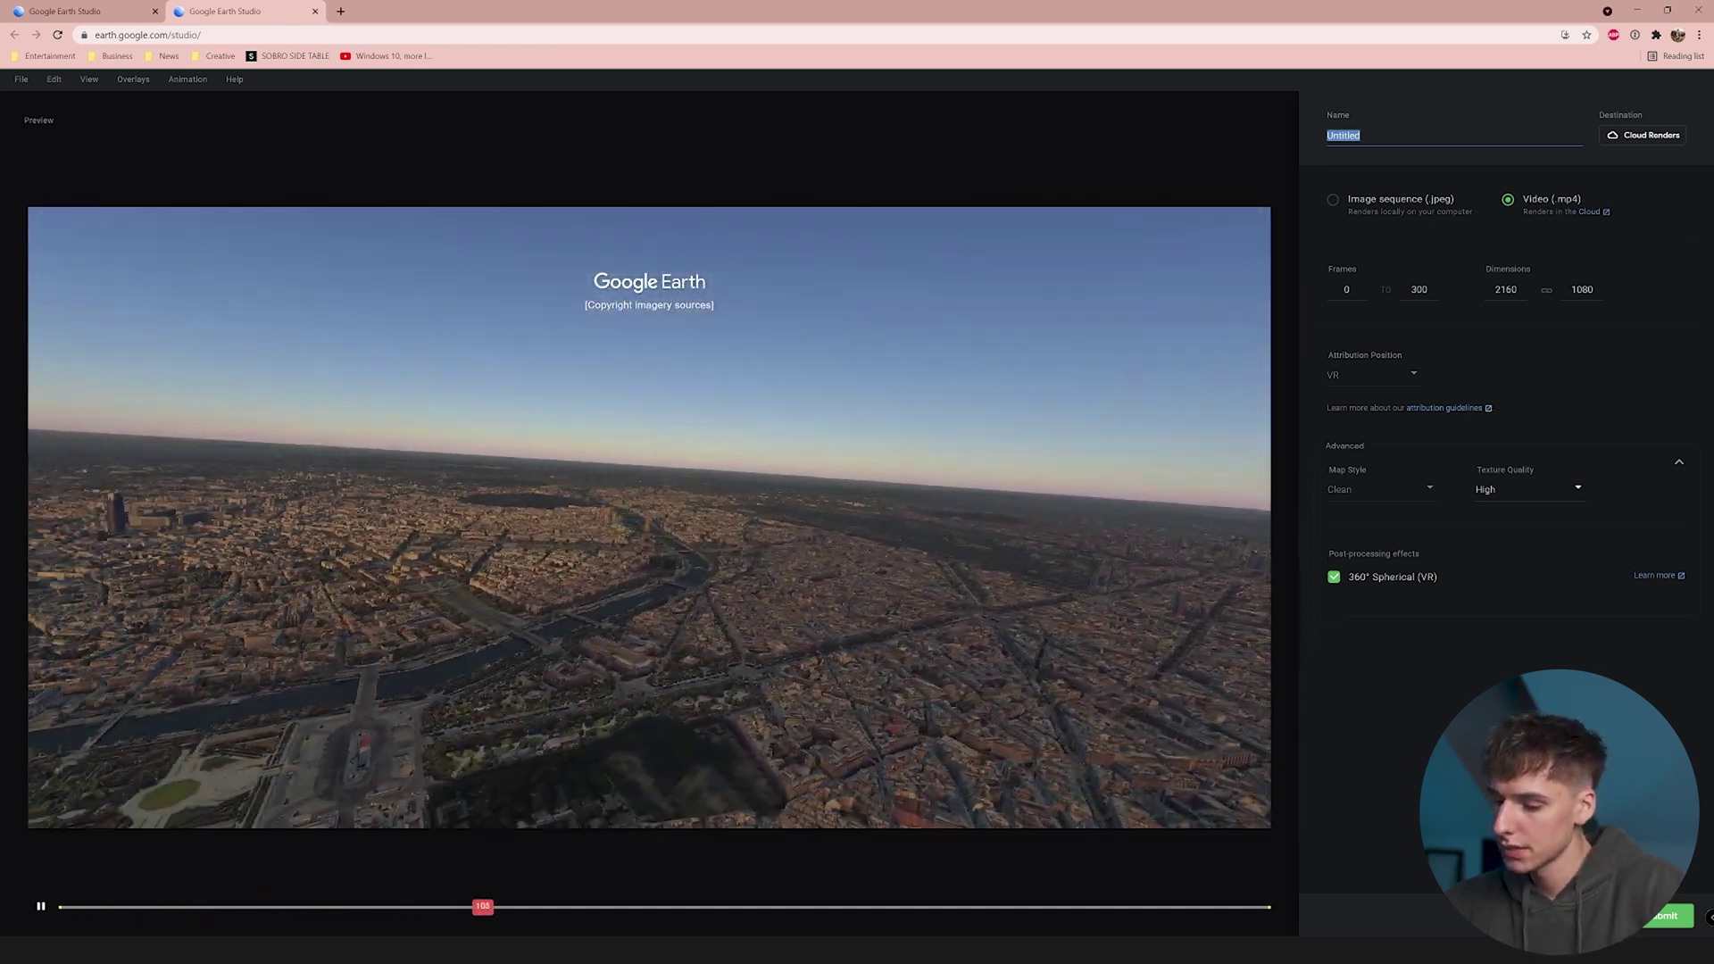
pyautogui.write('paris da')
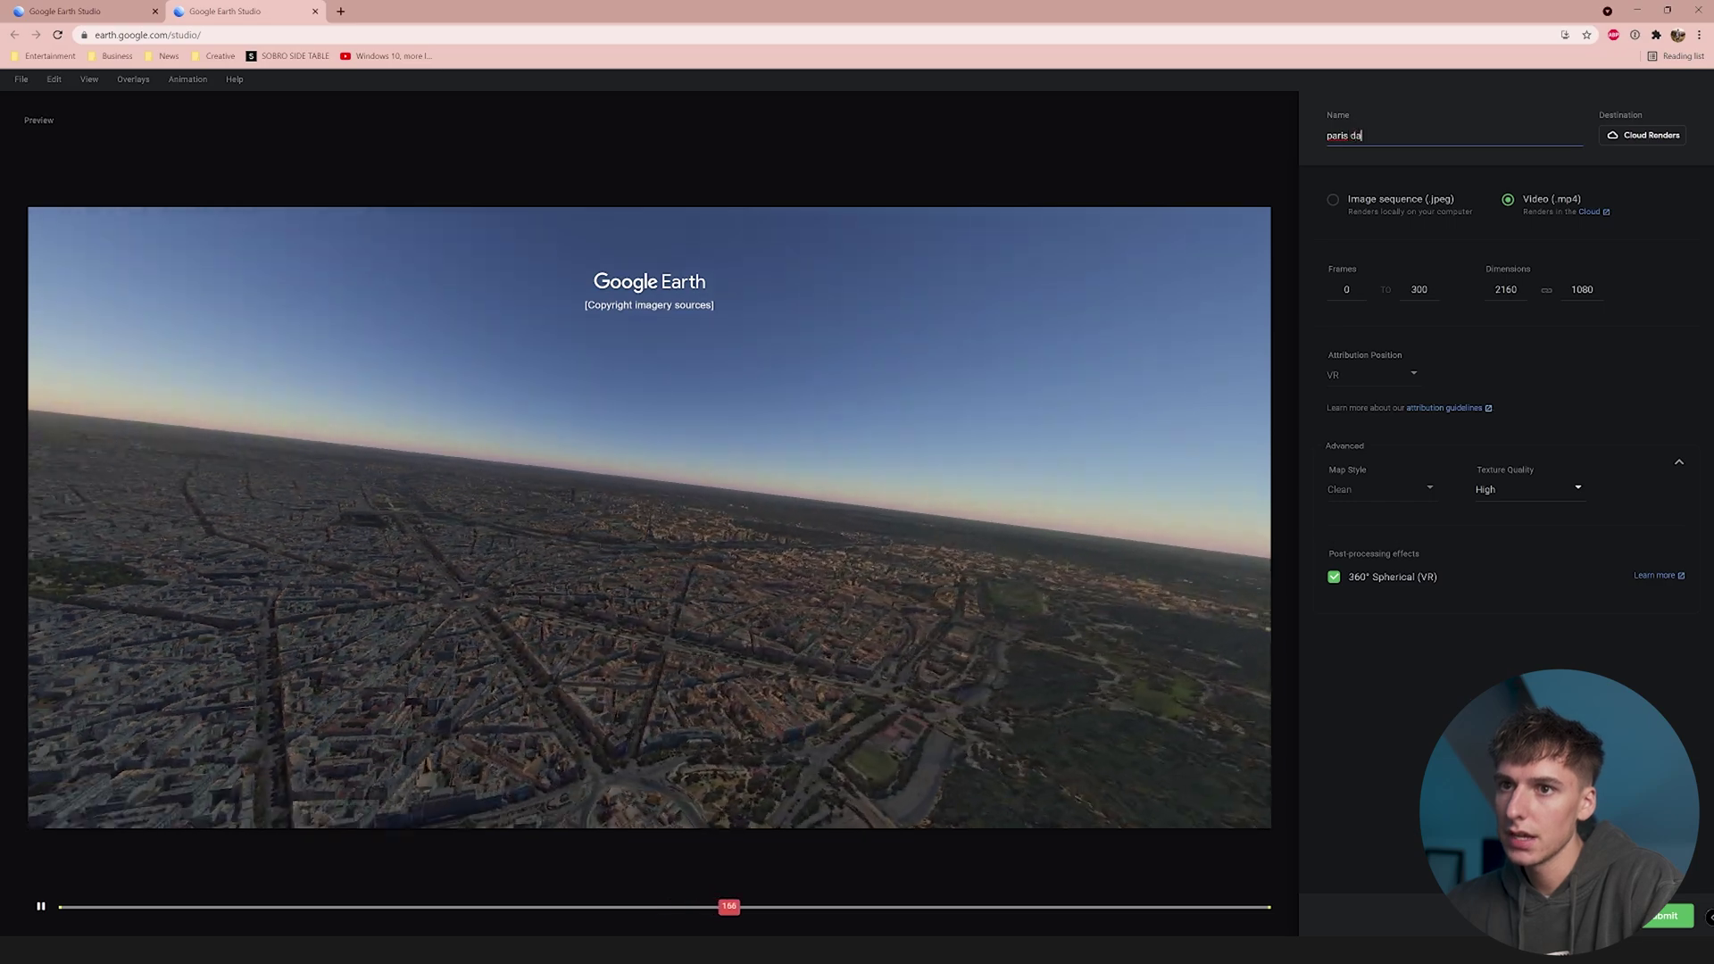
pyautogui.write('y')
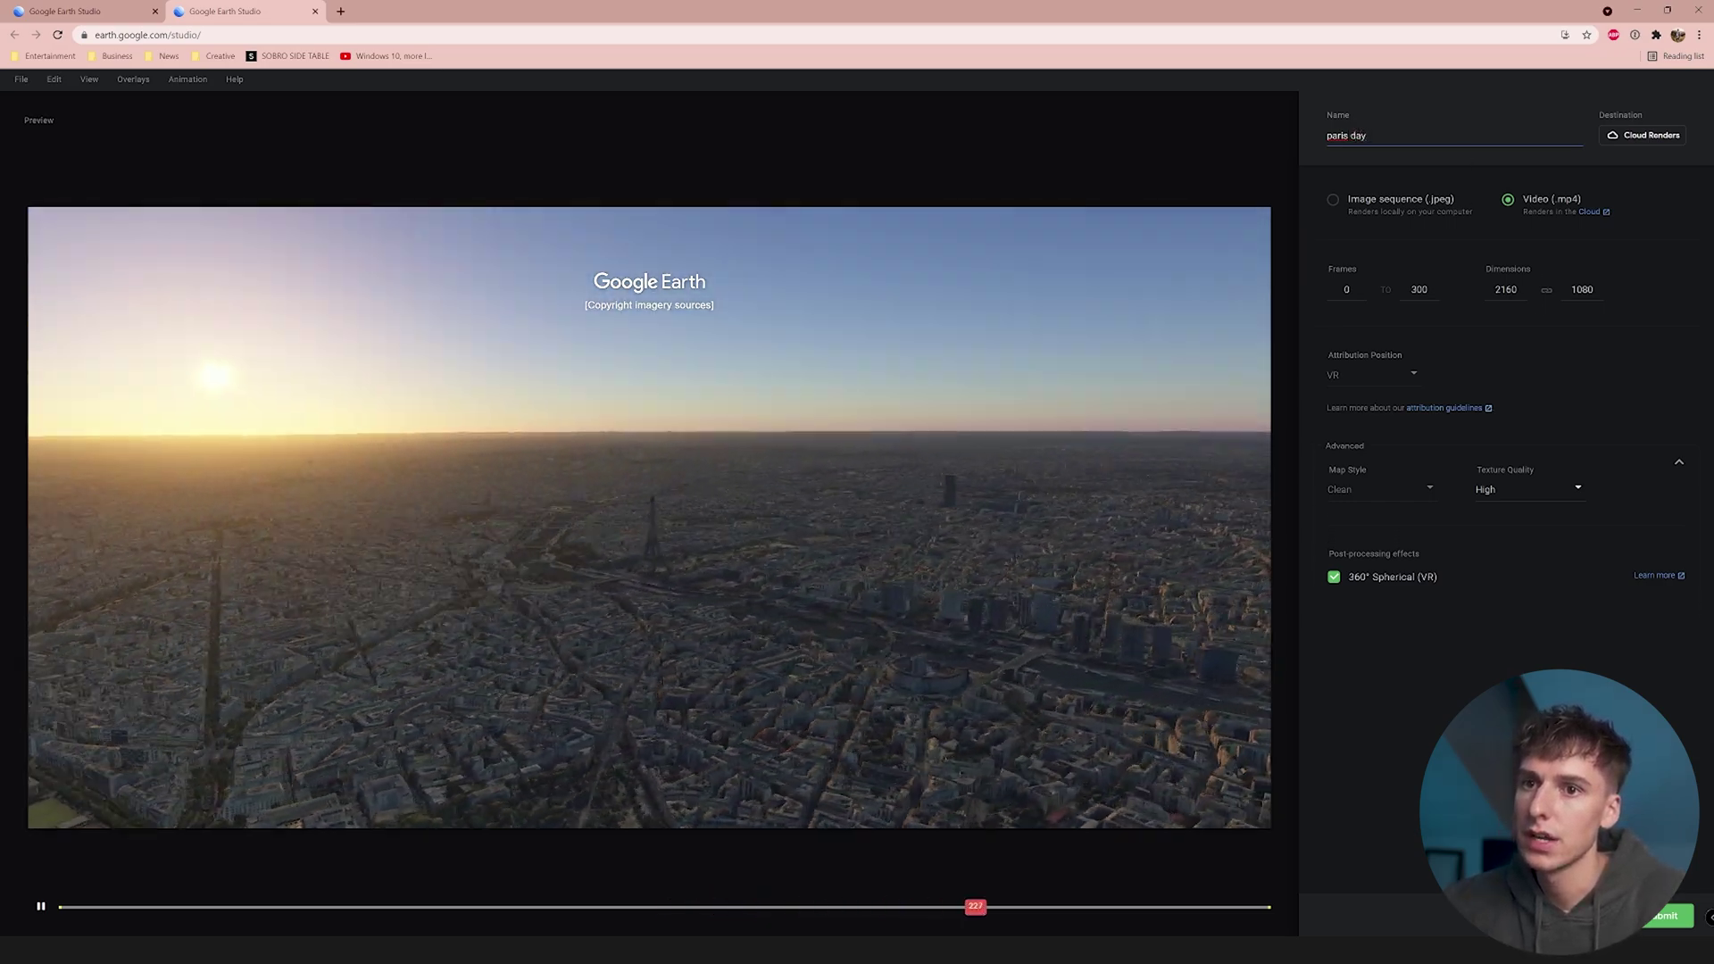
pyautogui.click(1334, 577)
pyautogui.click(1528, 489)
pyautogui.click(1486, 545)
# Try the Exploration and Everything map styles in the render preview and return to Clean.
pyautogui.click(1363, 490)
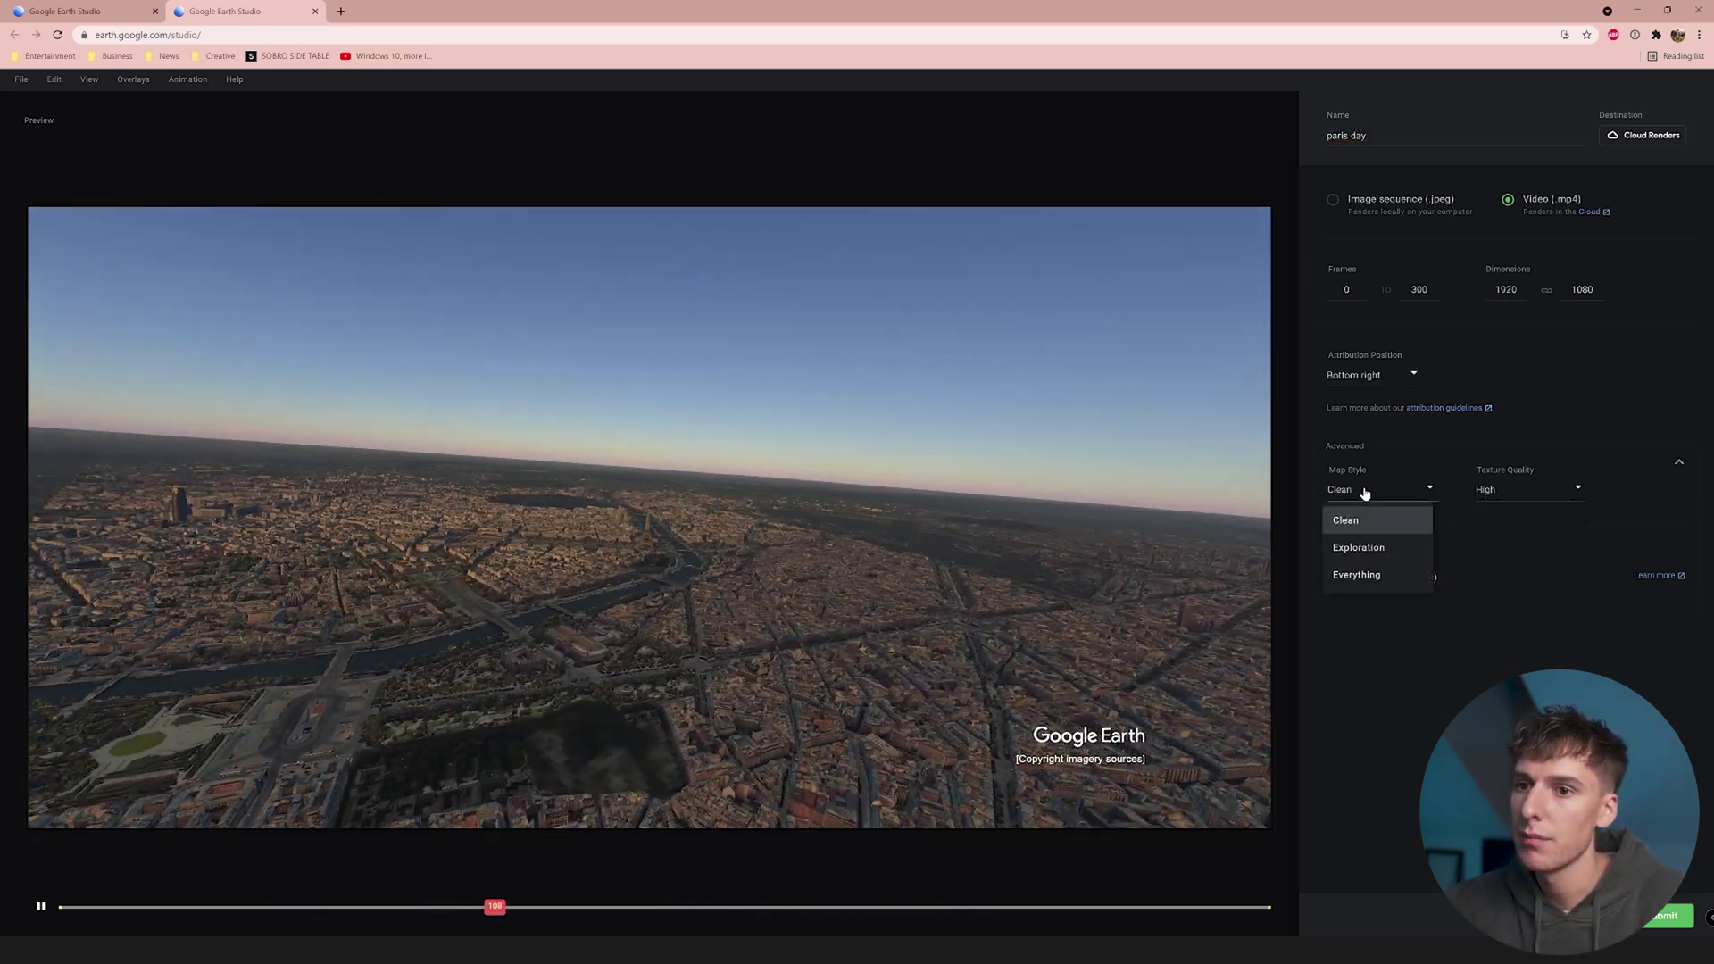
pyautogui.click(1357, 546)
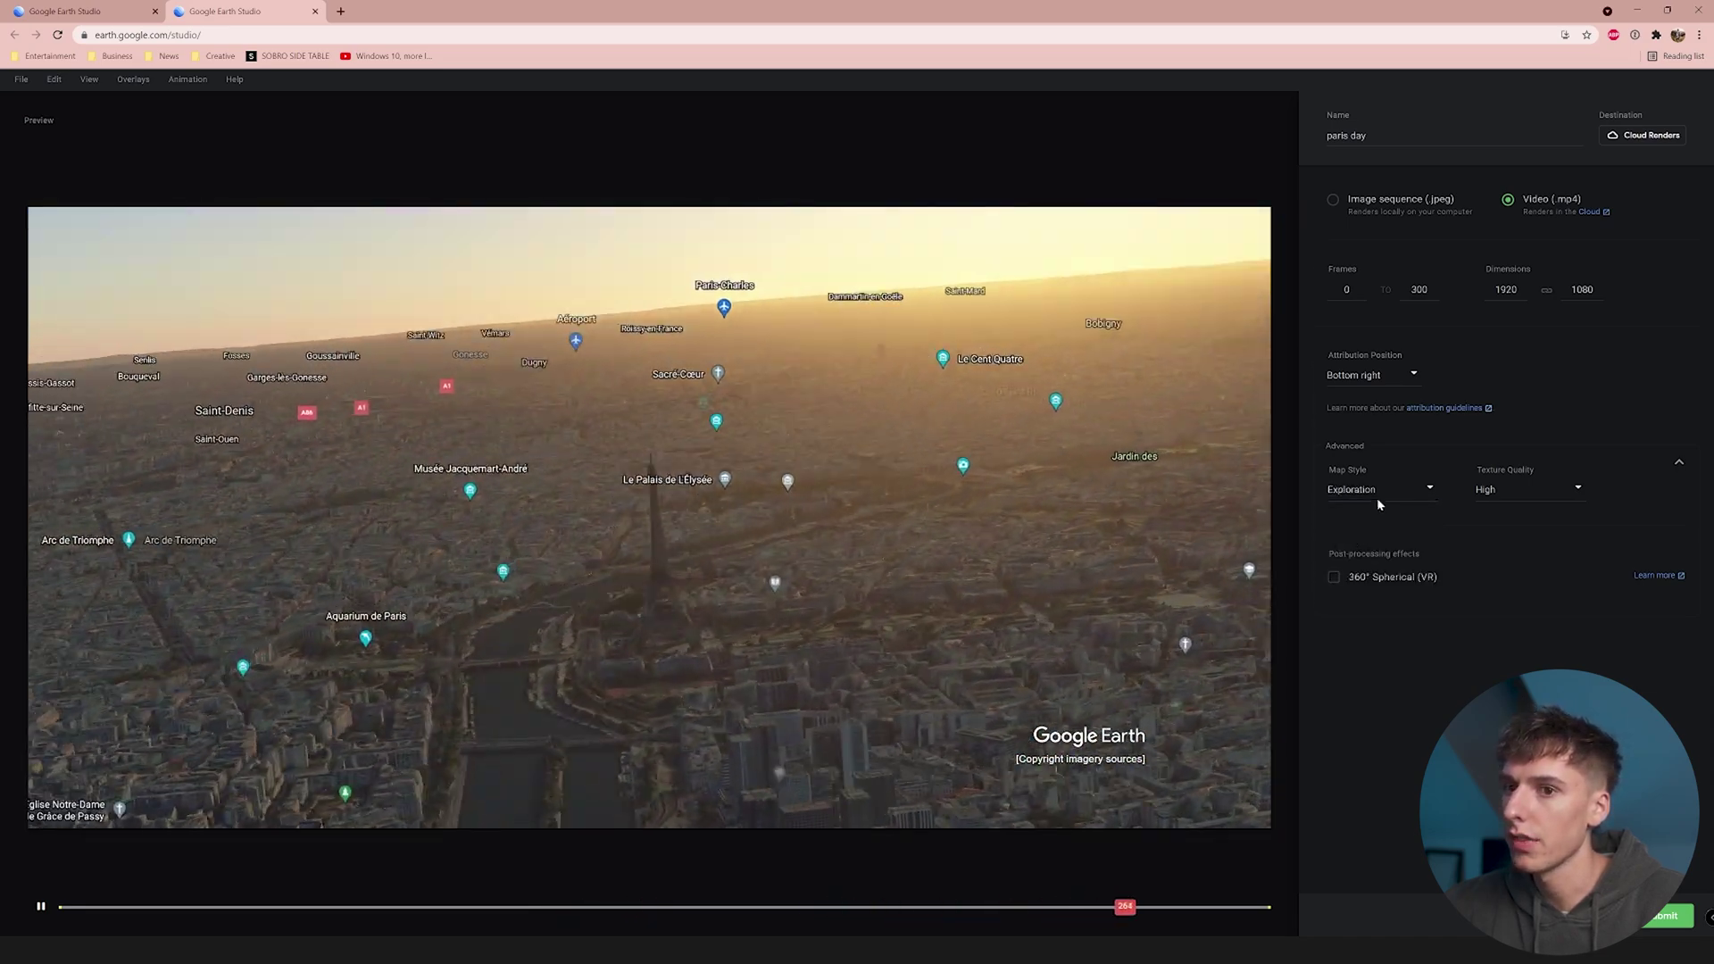
pyautogui.click(1376, 491)
pyautogui.click(1356, 573)
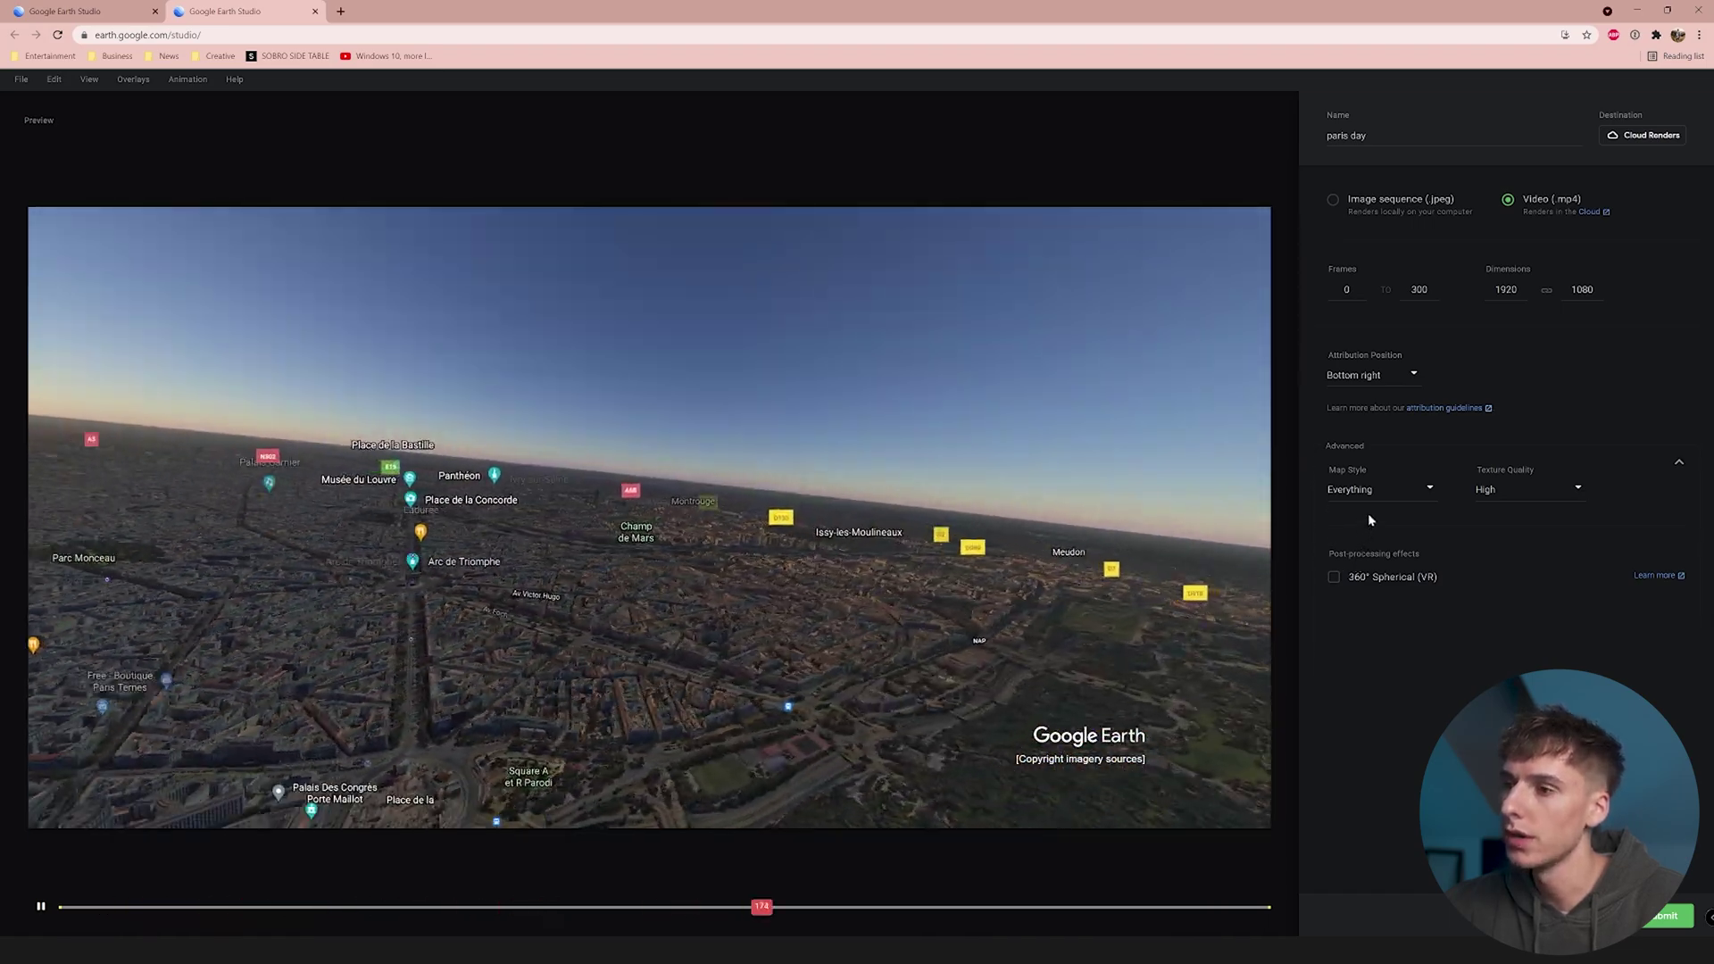
pyautogui.click(1359, 496)
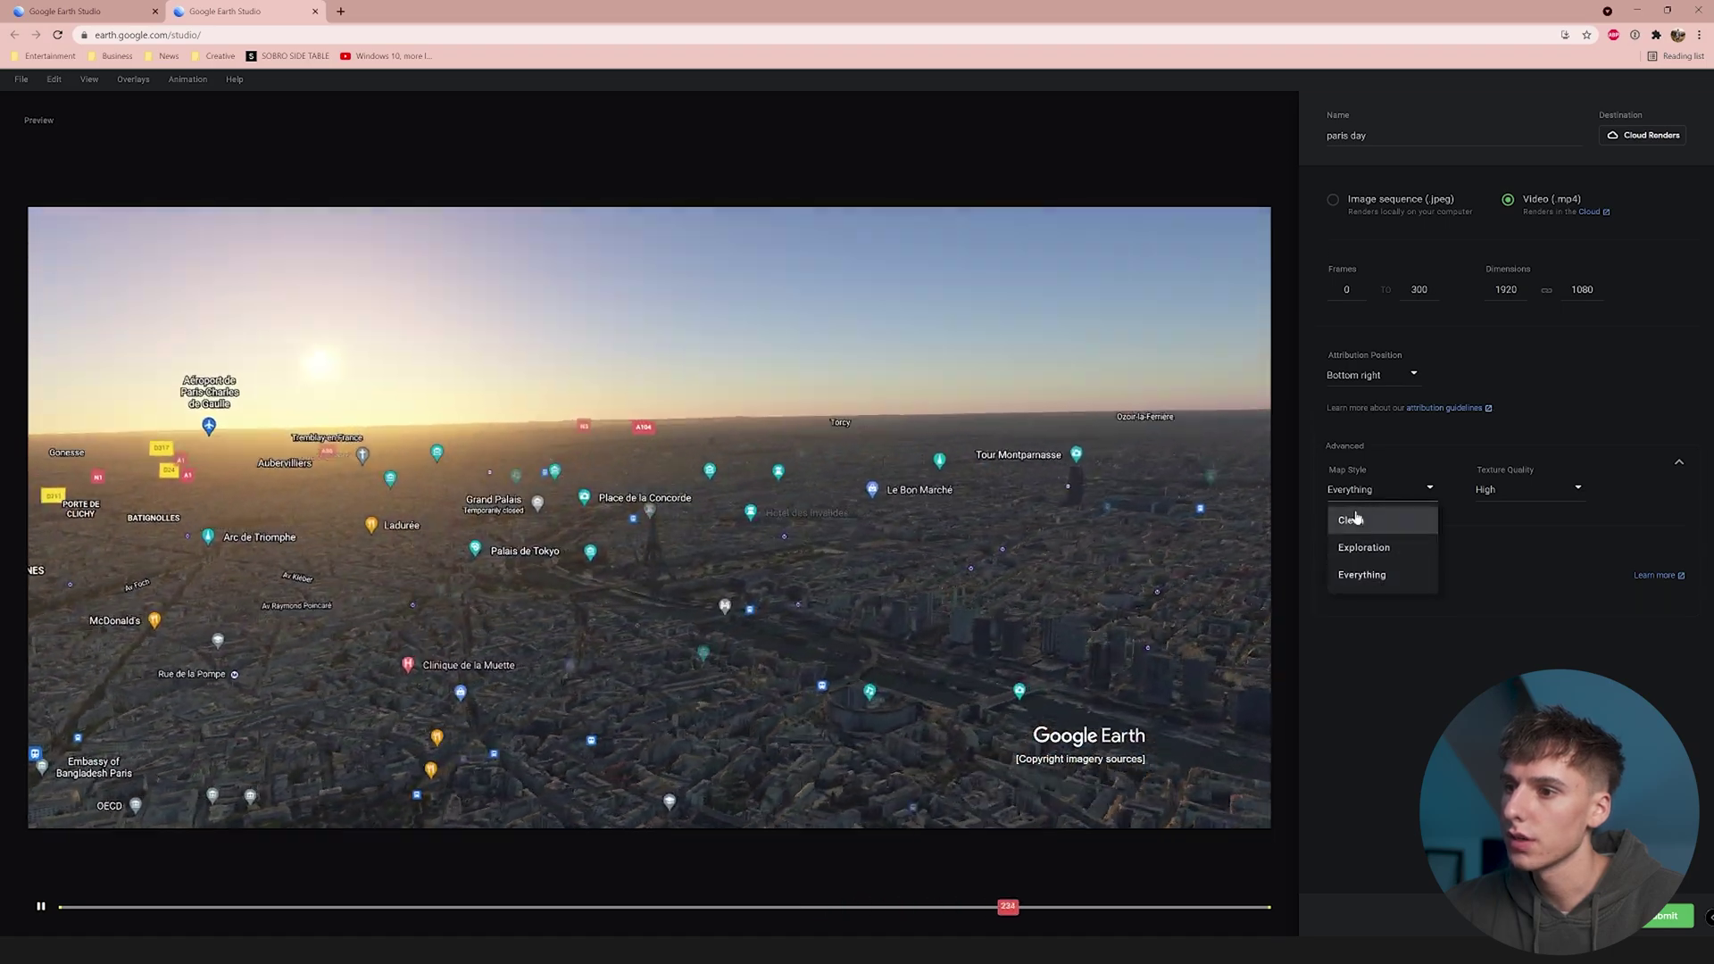
pyautogui.click(1353, 520)
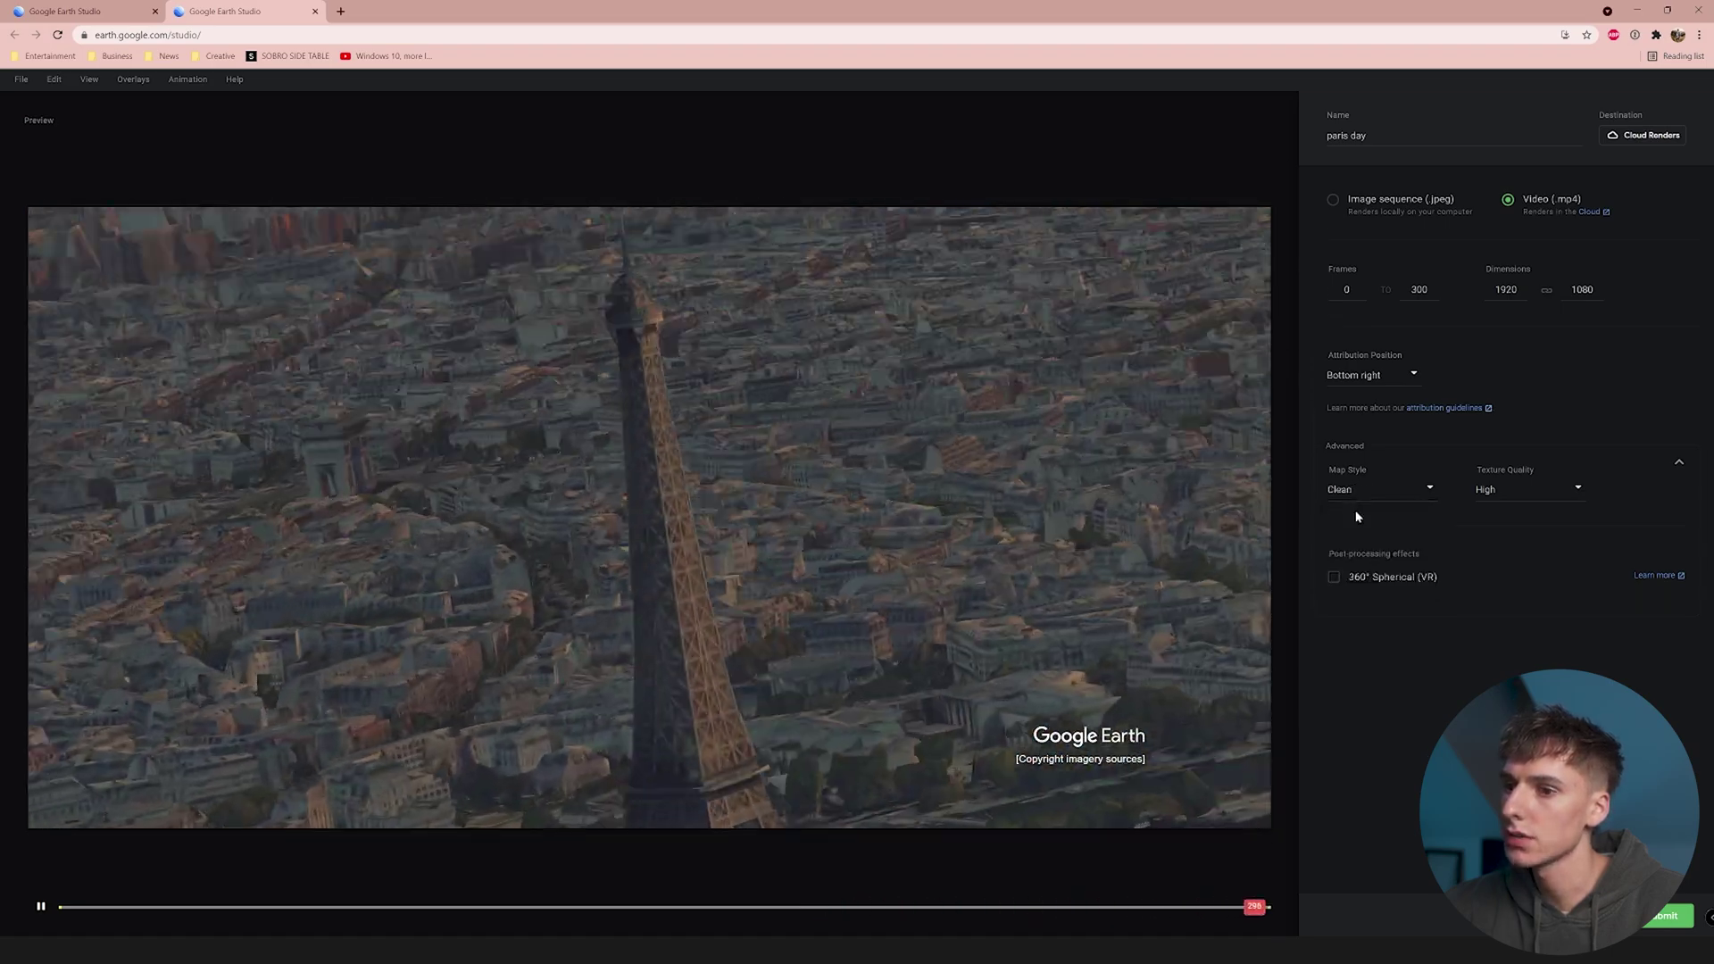
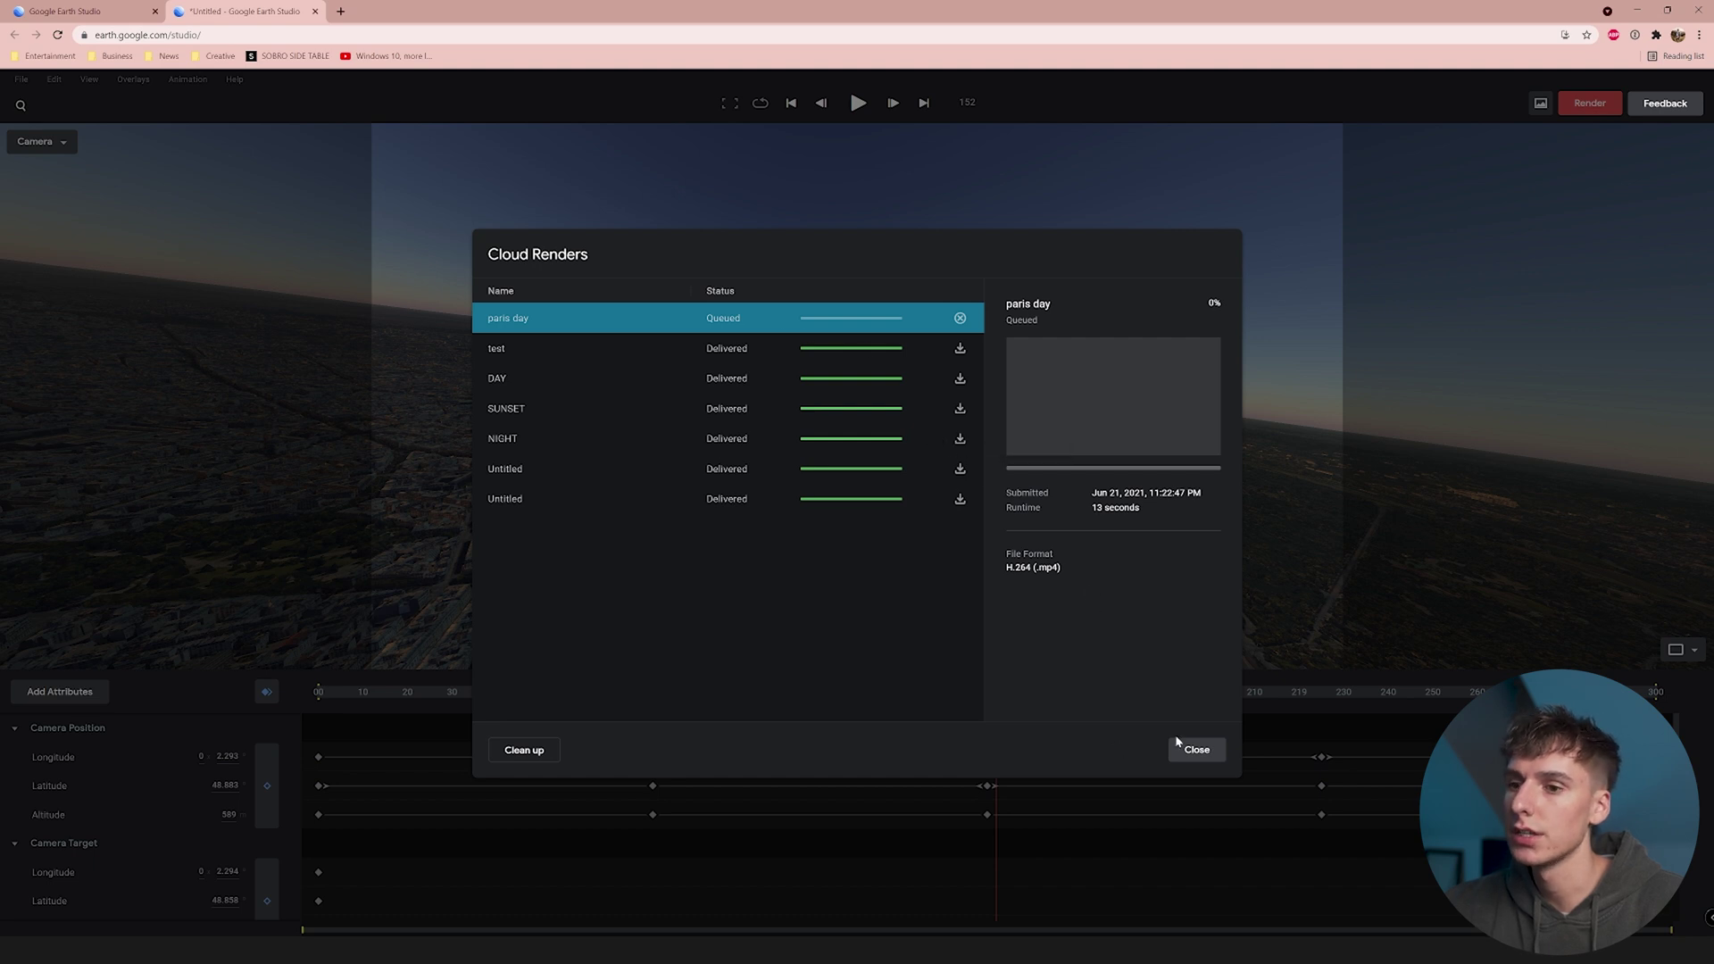
# Close the Cloud Renders list and position the playhead at frame 150.
pyautogui.click(1195, 757)
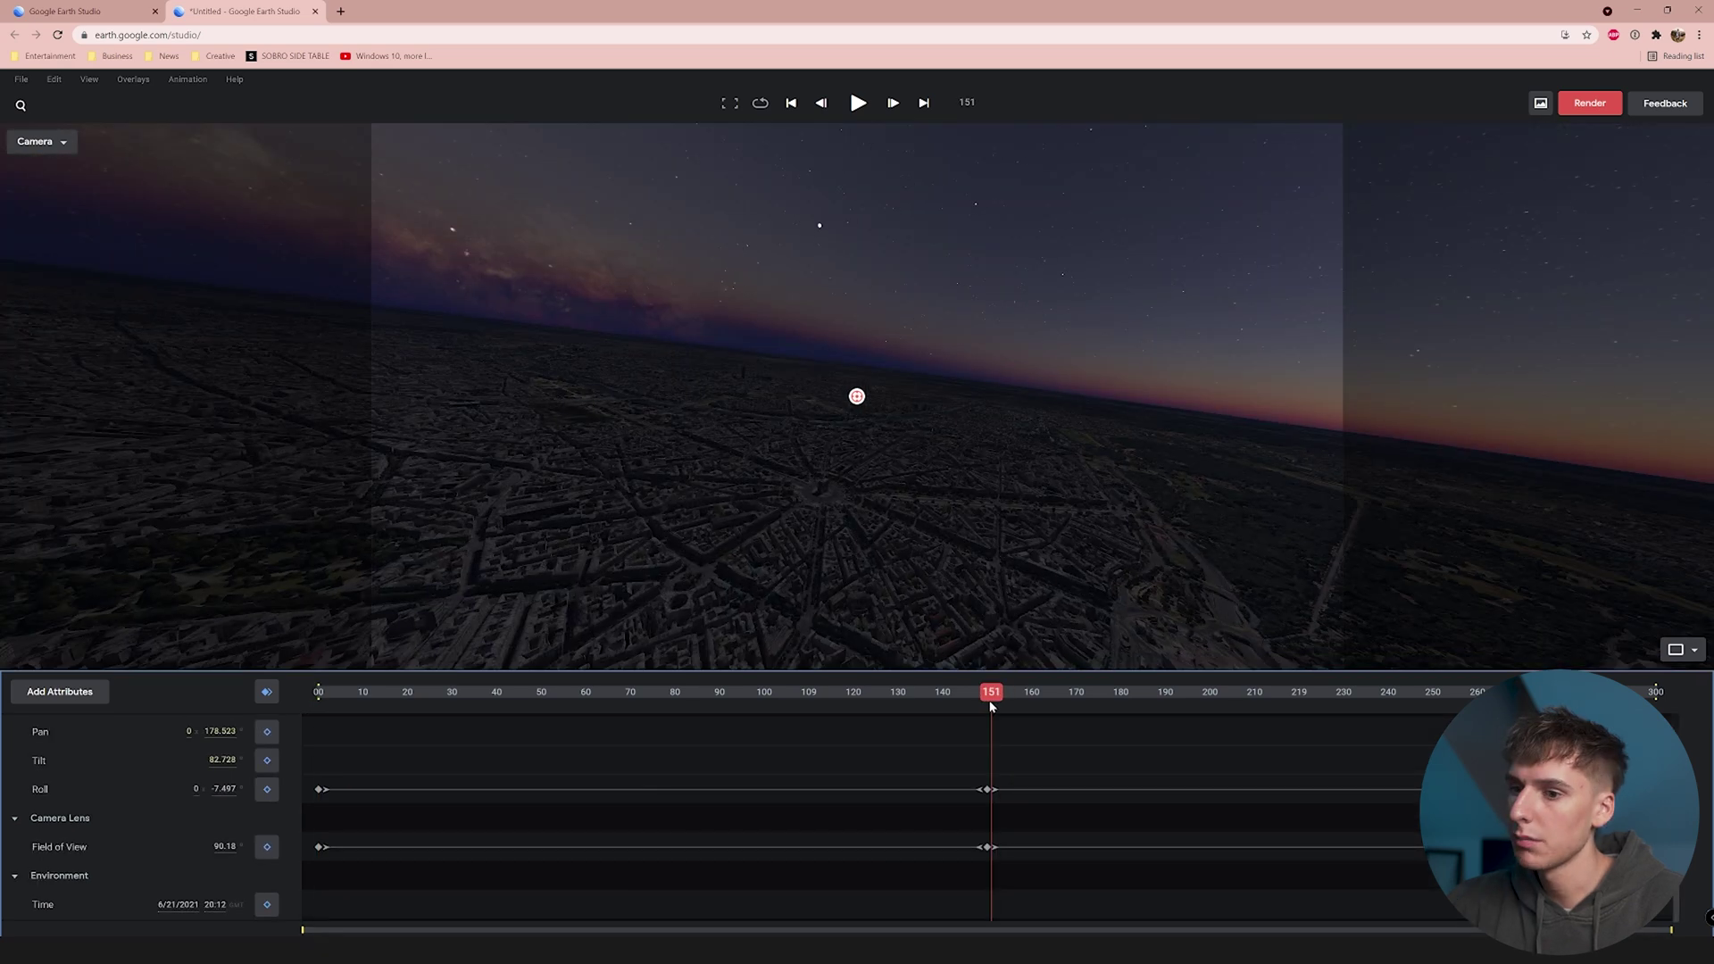
pyautogui.moveTo(991, 705); pyautogui.dragTo(985, 699)
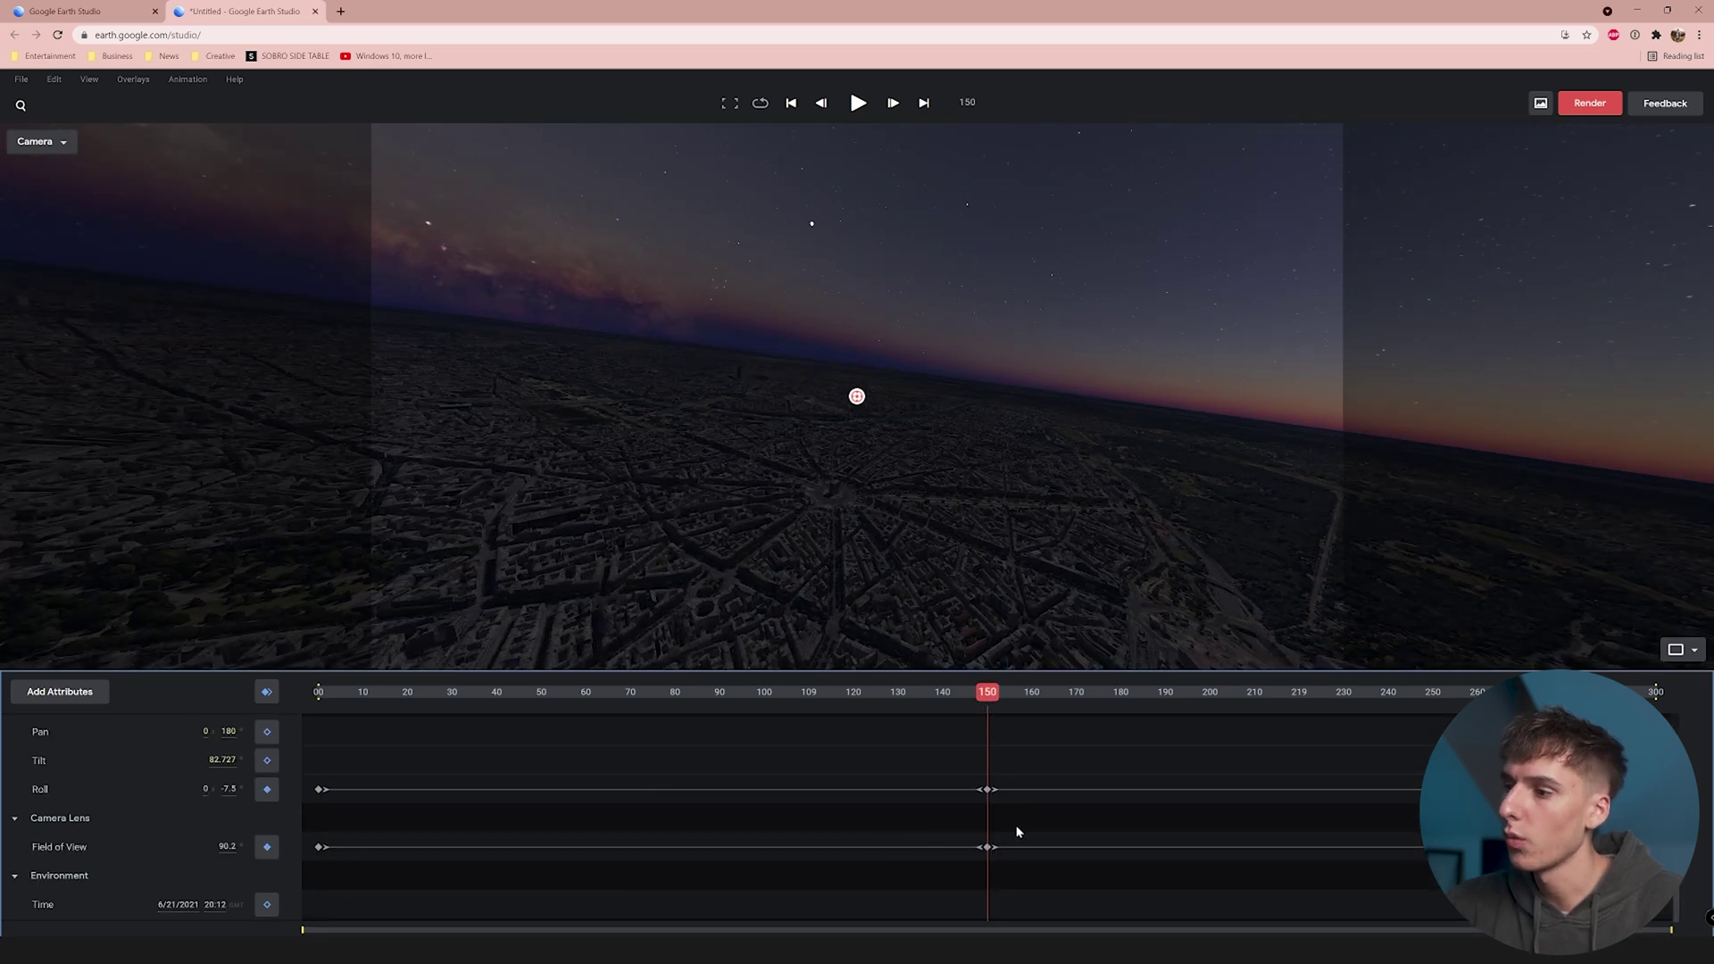
# Animate the environment time to reach 6/22/2021 06:30 and move its second keyframe from frame 150 towards the end of the timeline.
pyautogui.moveTo(210, 908); pyautogui.dragTo(1044, 925)
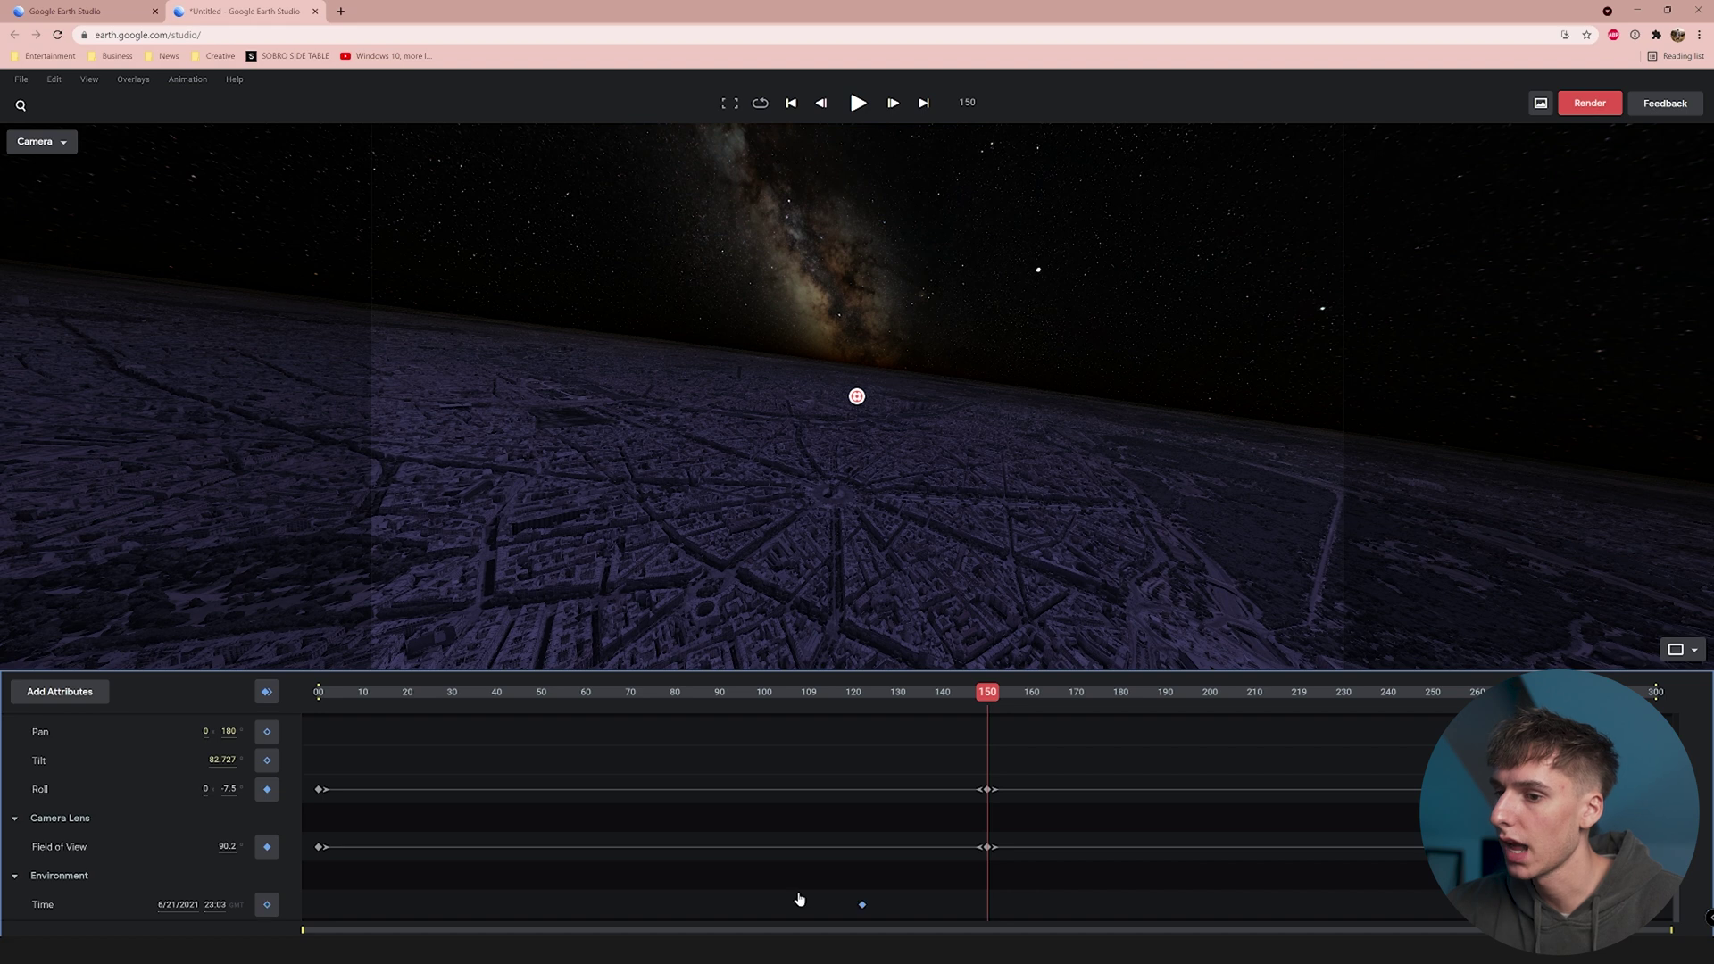
pyautogui.moveTo(223, 905); pyautogui.dragTo(1002, 929)
pyautogui.moveTo(214, 903); pyautogui.dragTo(212, 902)
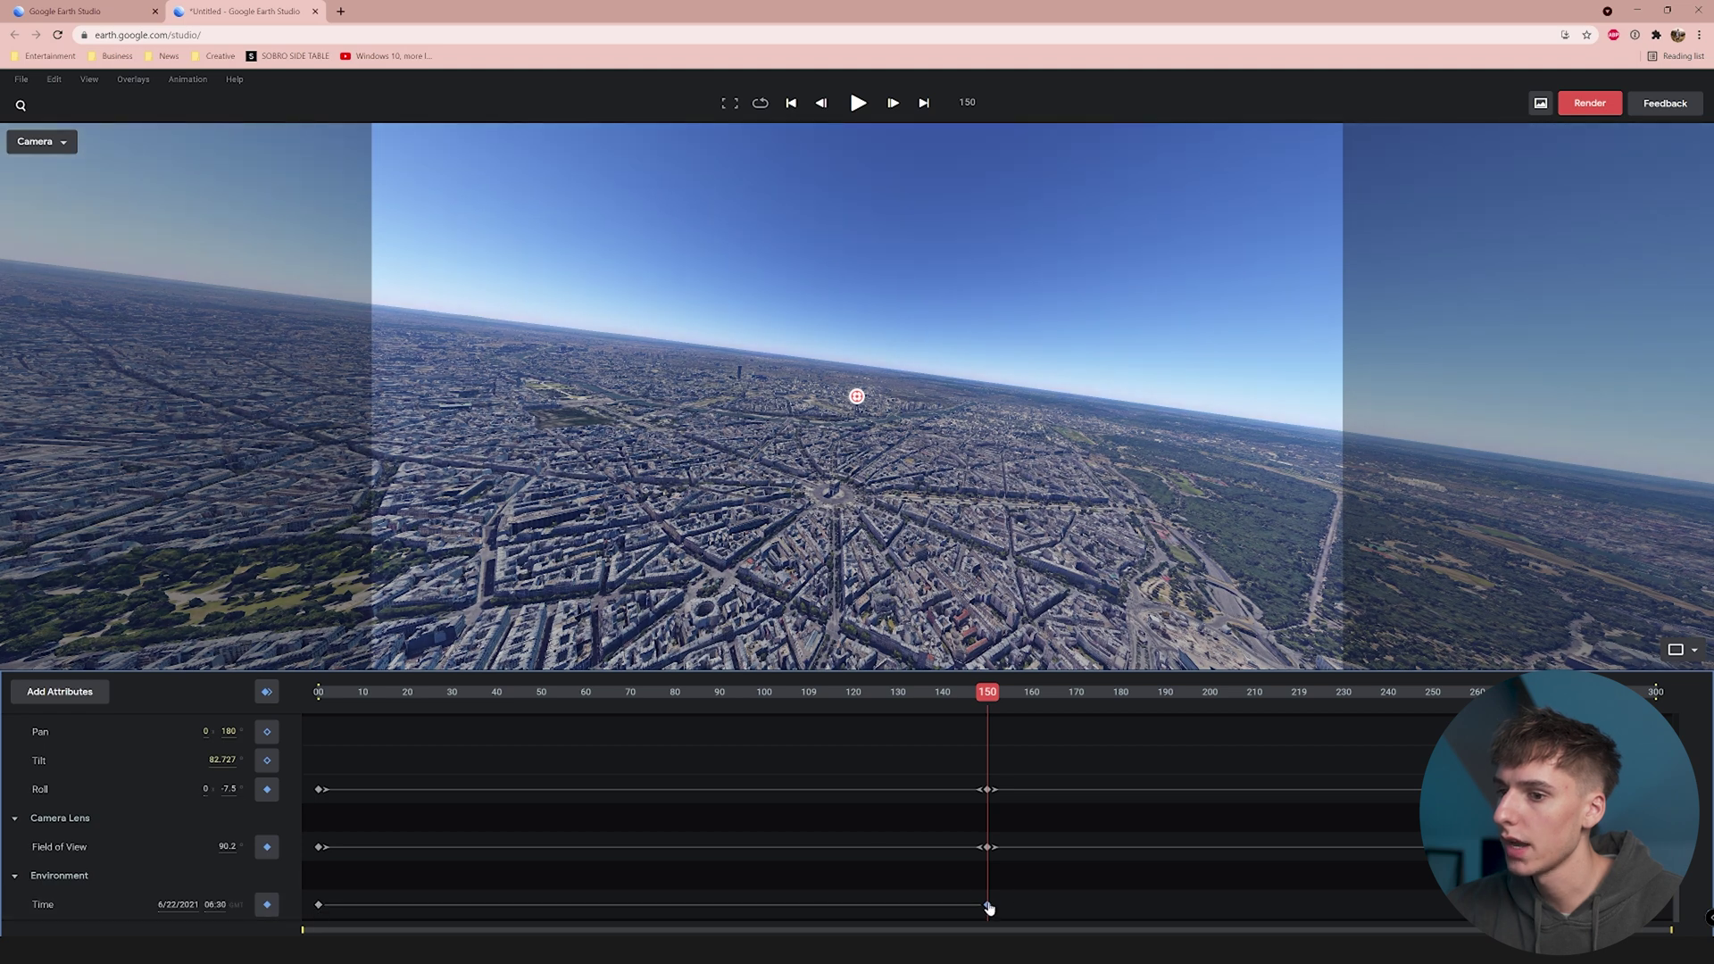
pyautogui.moveTo(989, 908); pyautogui.dragTo(1463, 907)
# Play the animation from frame 0 to check the changing time of day.
pyautogui.moveTo(517, 693); pyautogui.dragTo(315, 693)
pyautogui.press('space')
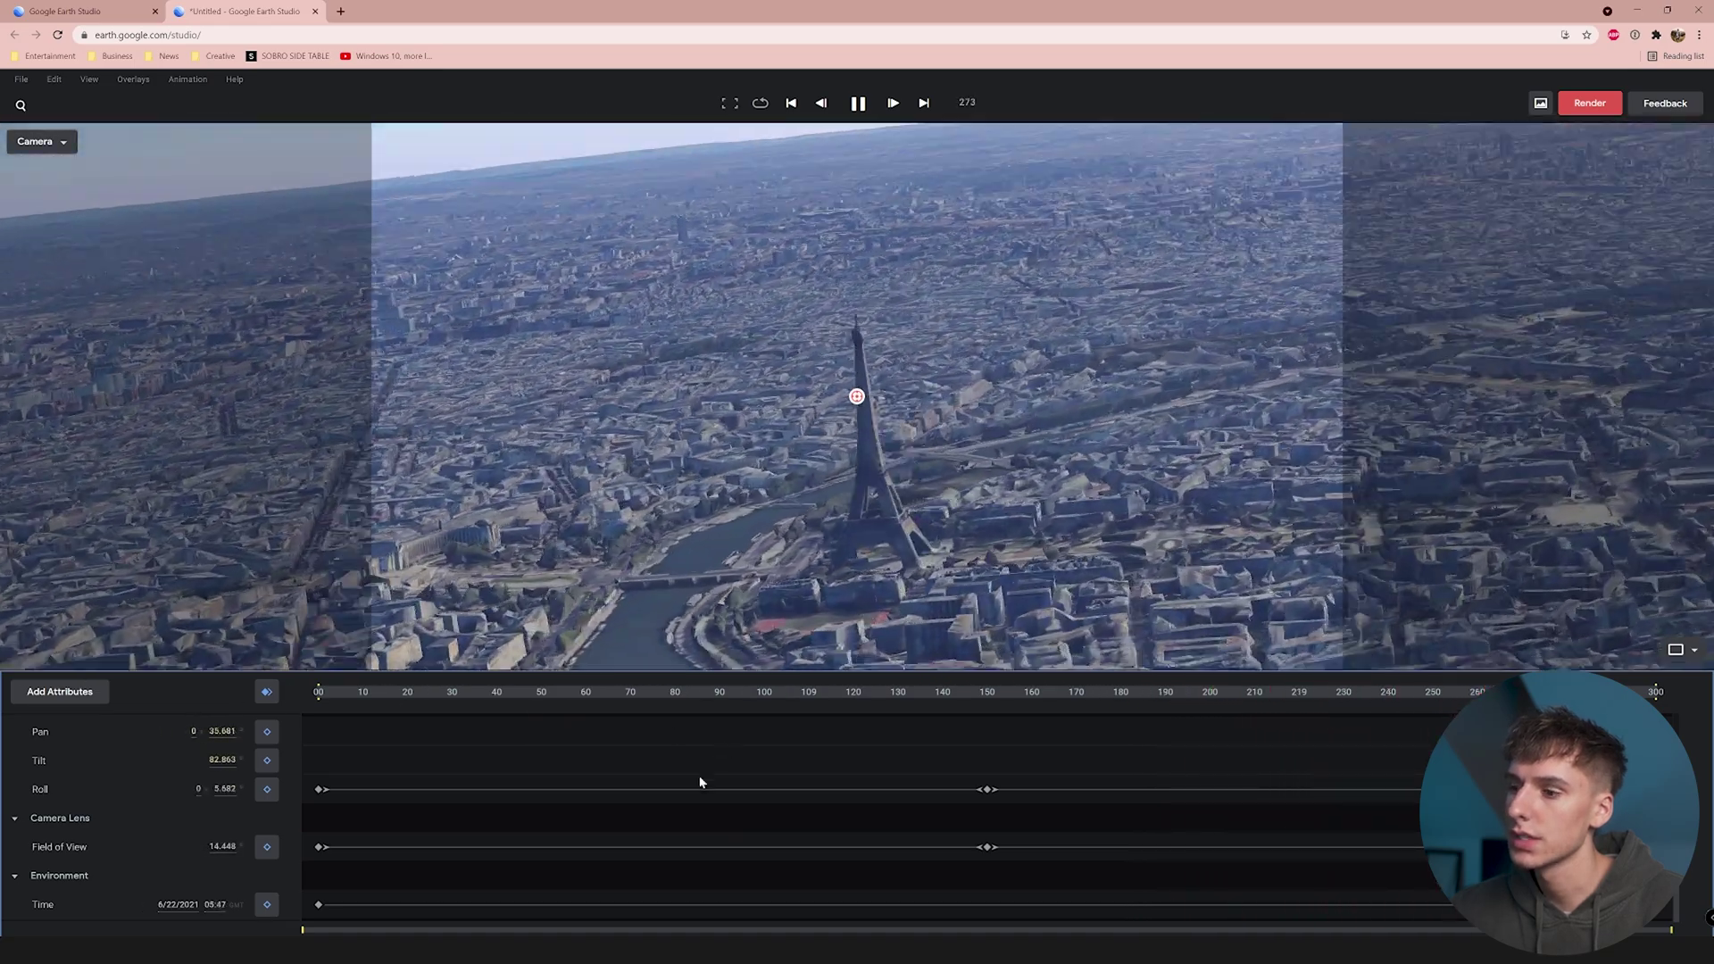
pyautogui.press('space')
# Remove the environment time keyframes and set the time to 6/21/2021 23:23 for a night version.
pyautogui.moveTo(323, 884); pyautogui.dragTo(1009, 718)
pyautogui.click(987, 697)
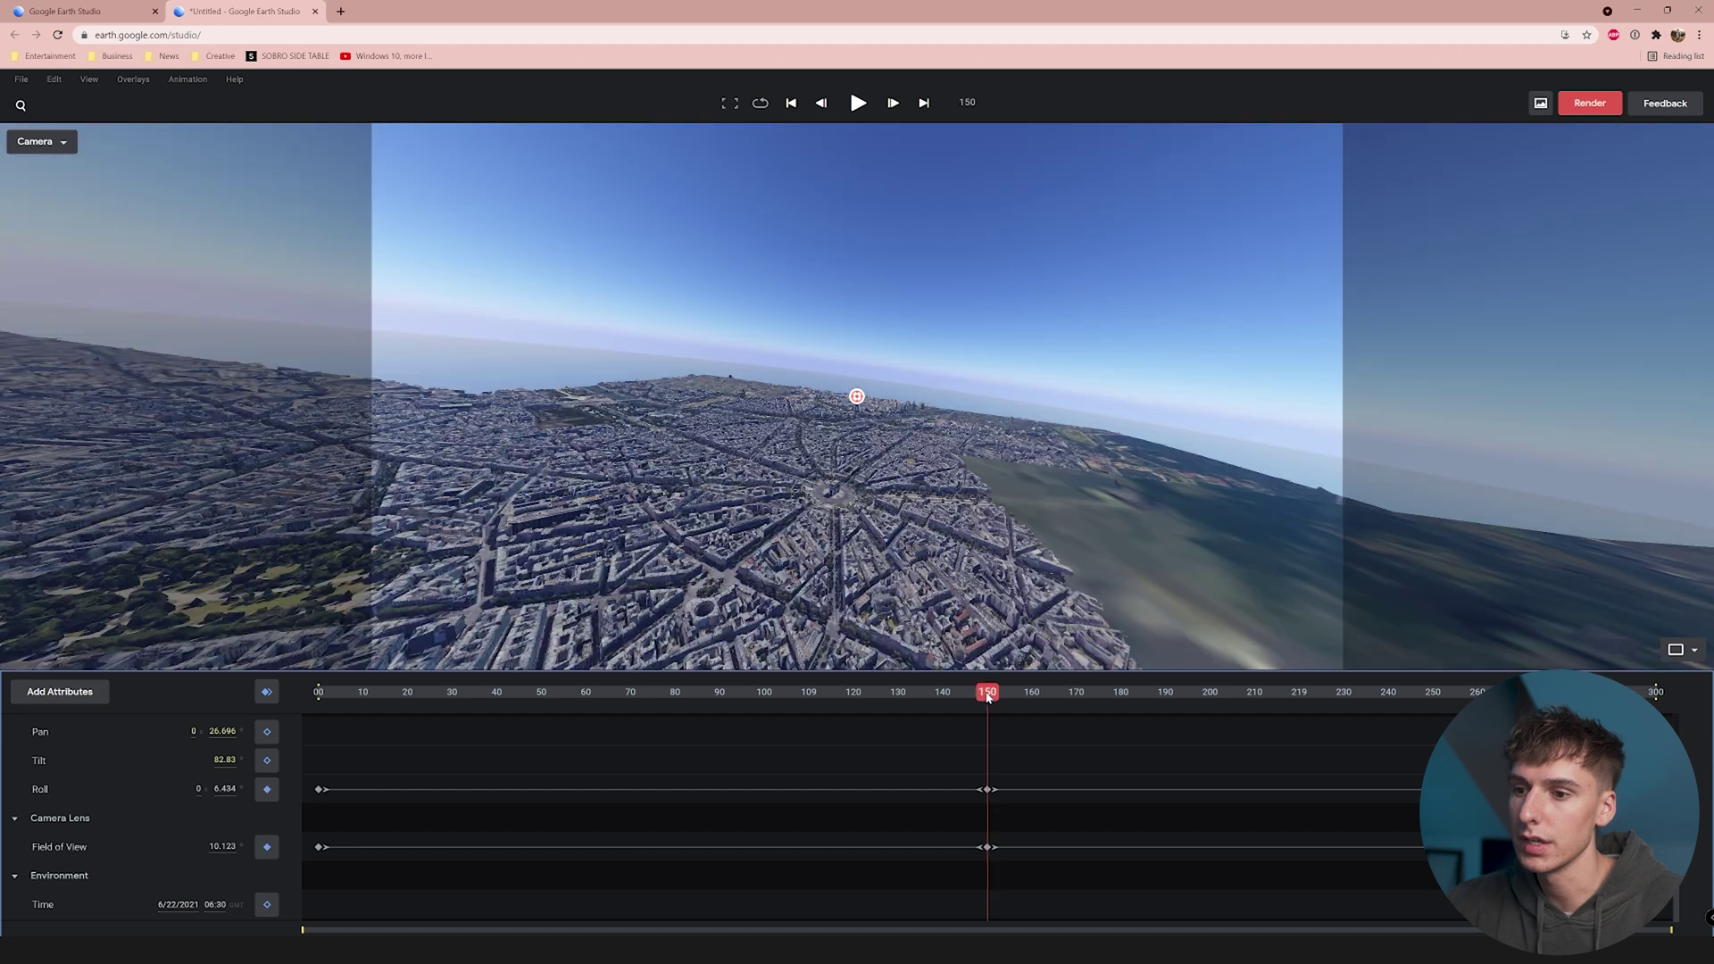
pyautogui.moveTo(215, 904); pyautogui.dragTo(169, 903)
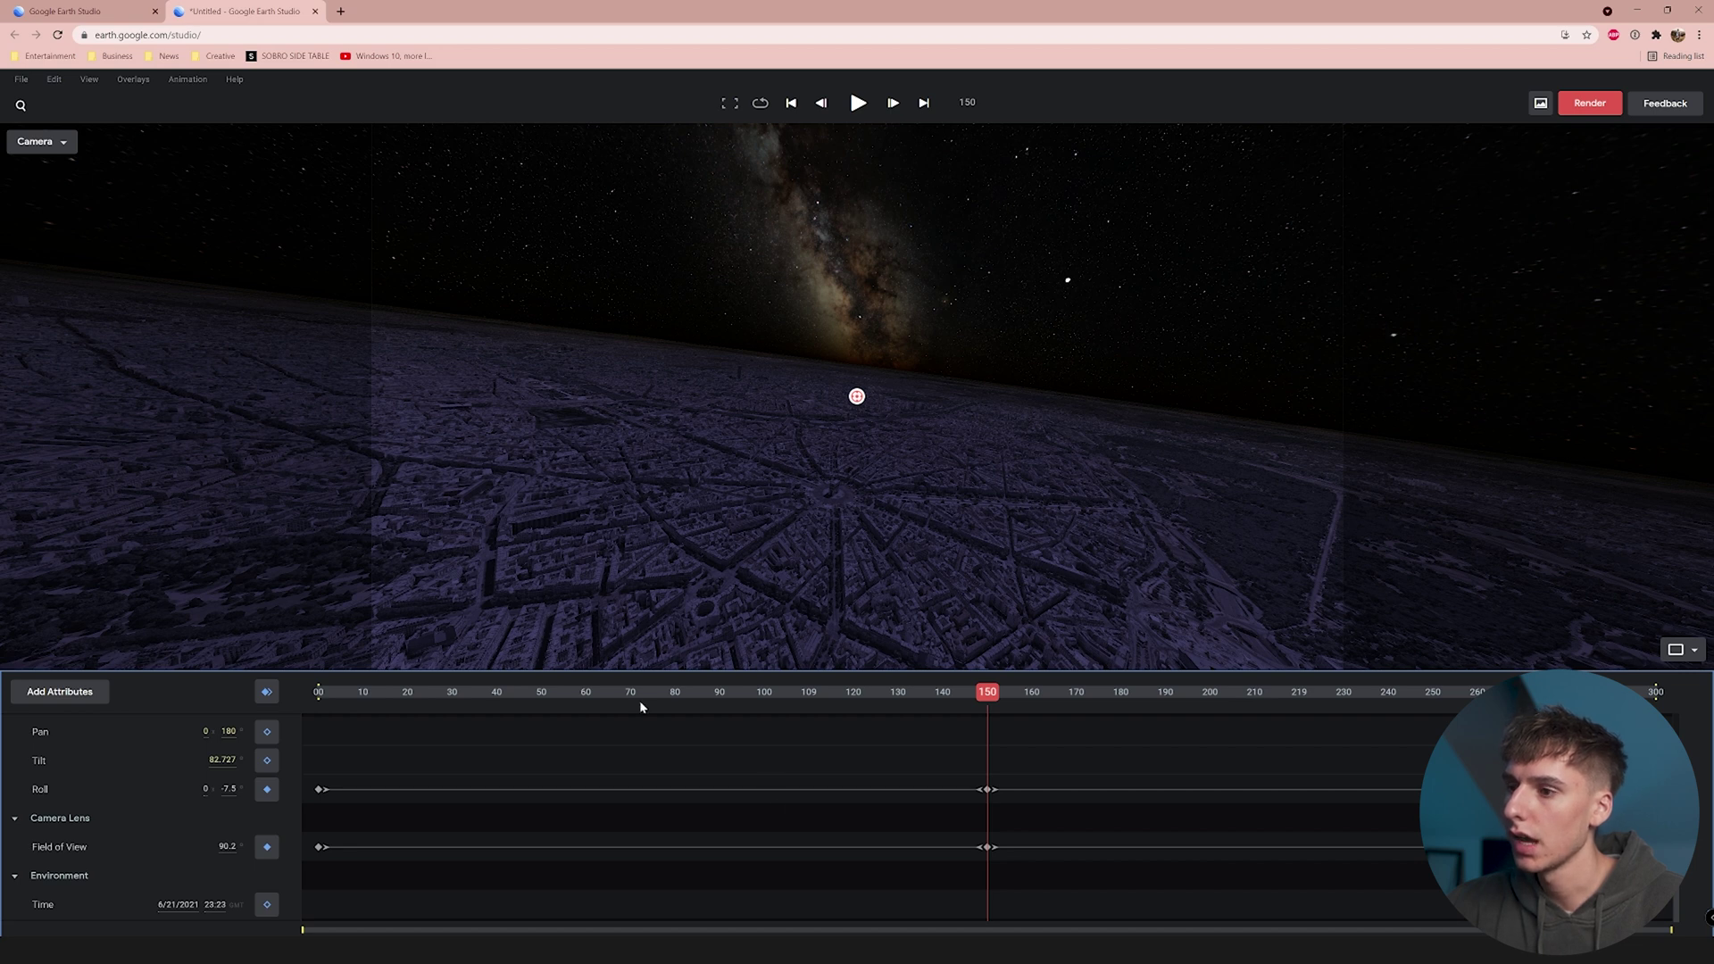
# Open the render settings for the night version and enter "paris n" as the start of its name.
pyautogui.click(1590, 103)
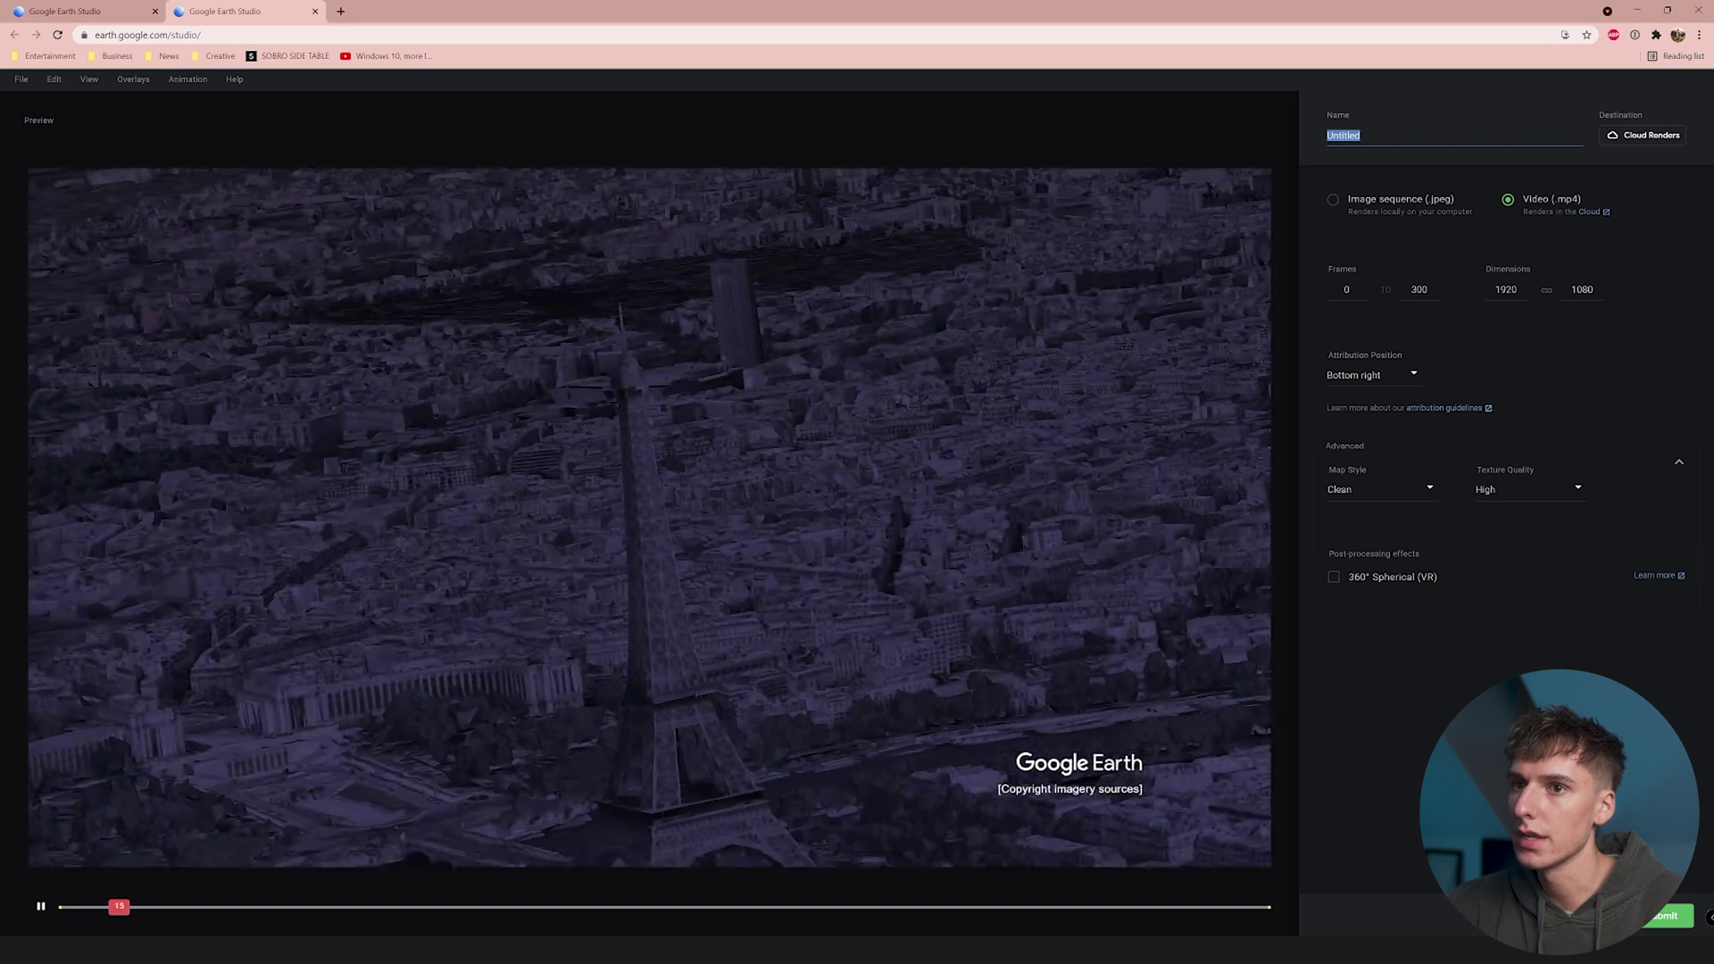
pyautogui.write('paris n')
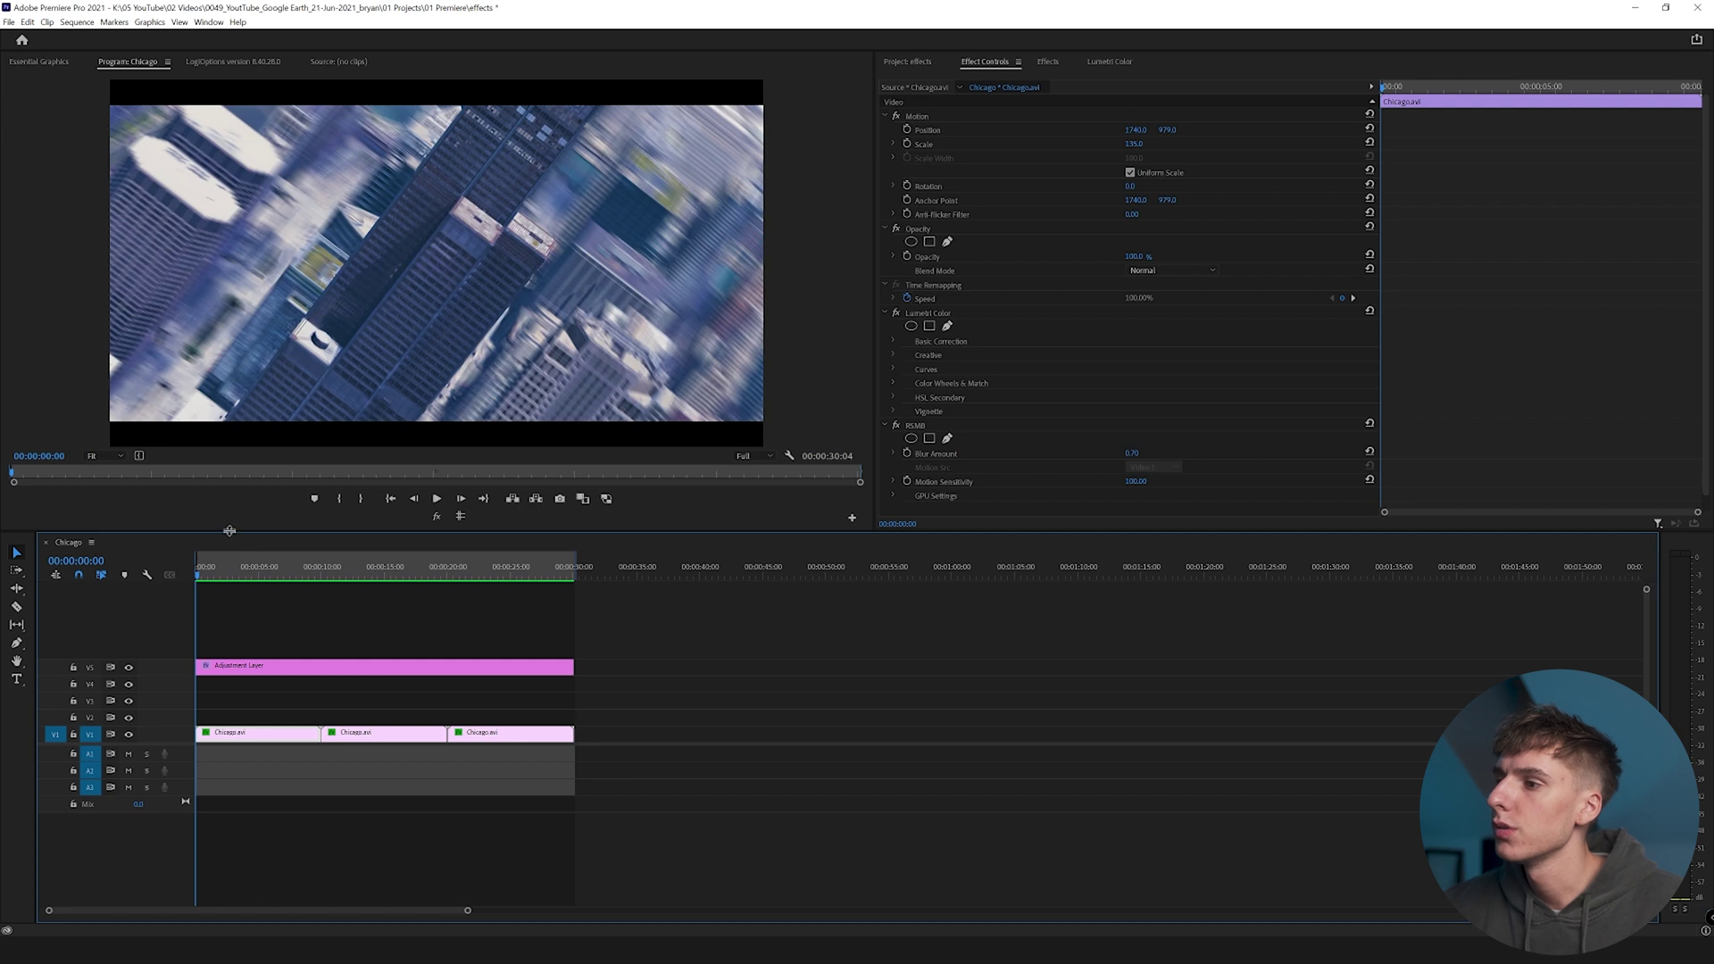
# In Premiere Pro, play the Chicago sequence in the maximized program monitor, pause it and scrub back to 00:00:13:25.
pyautogui.press('space')
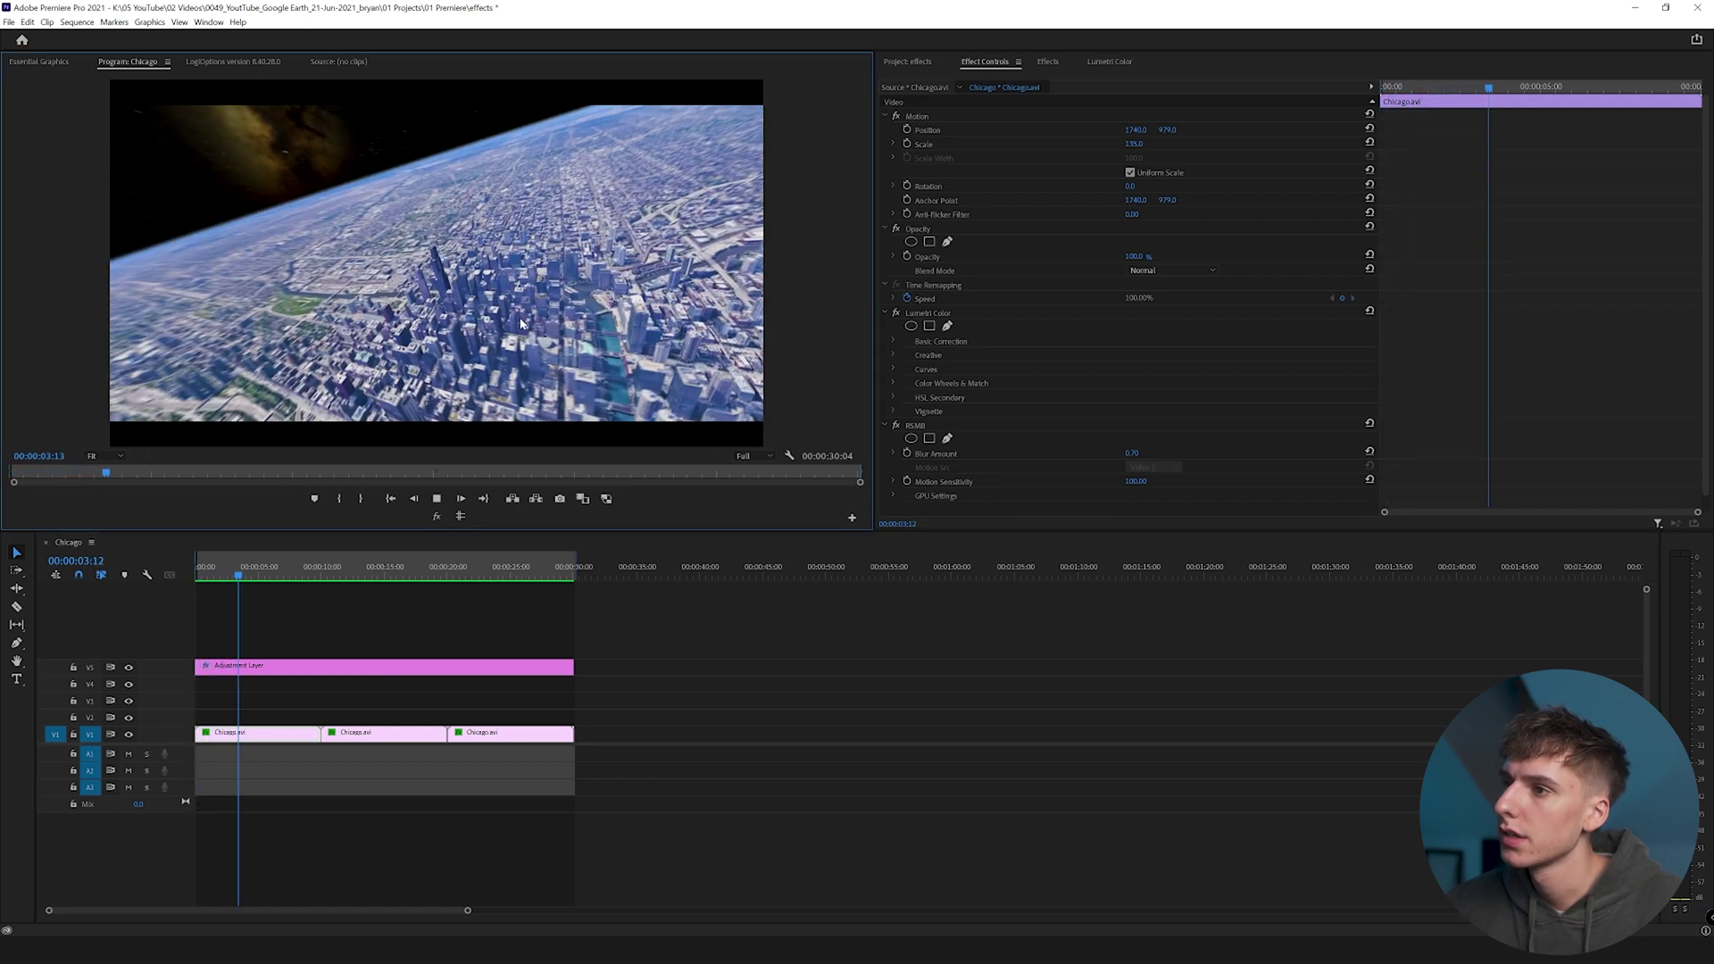
pyautogui.press('`')
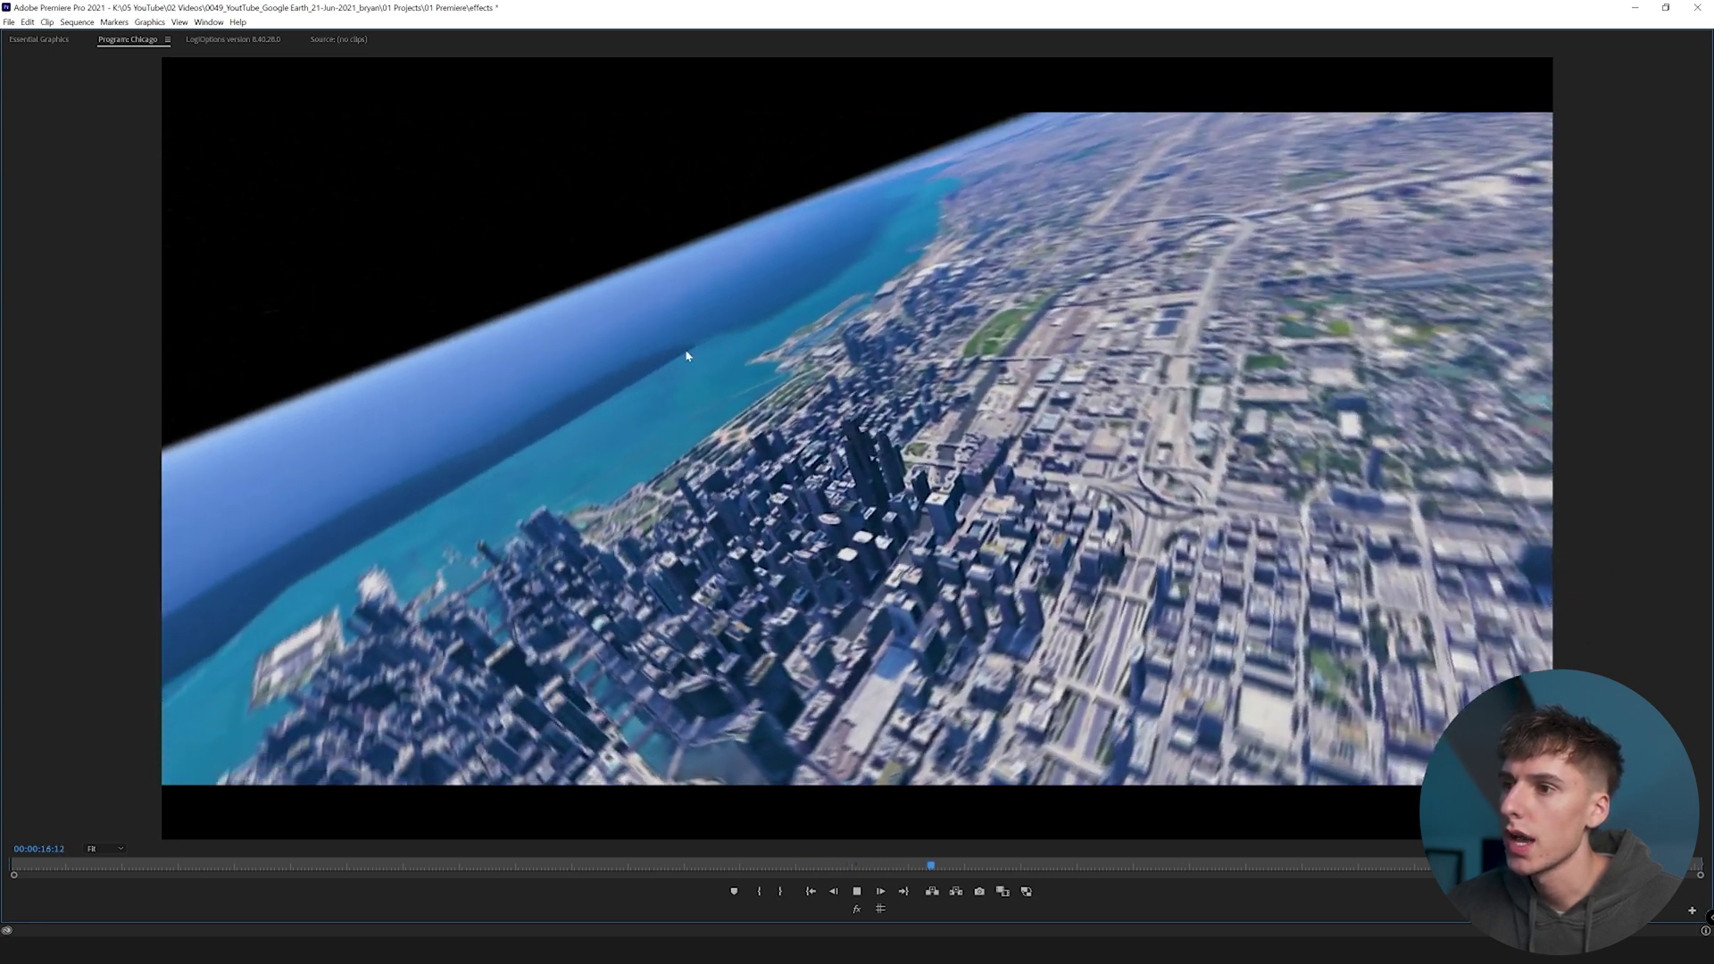
pyautogui.press('space')
pyautogui.moveTo(875, 868); pyautogui.dragTo(791, 865)
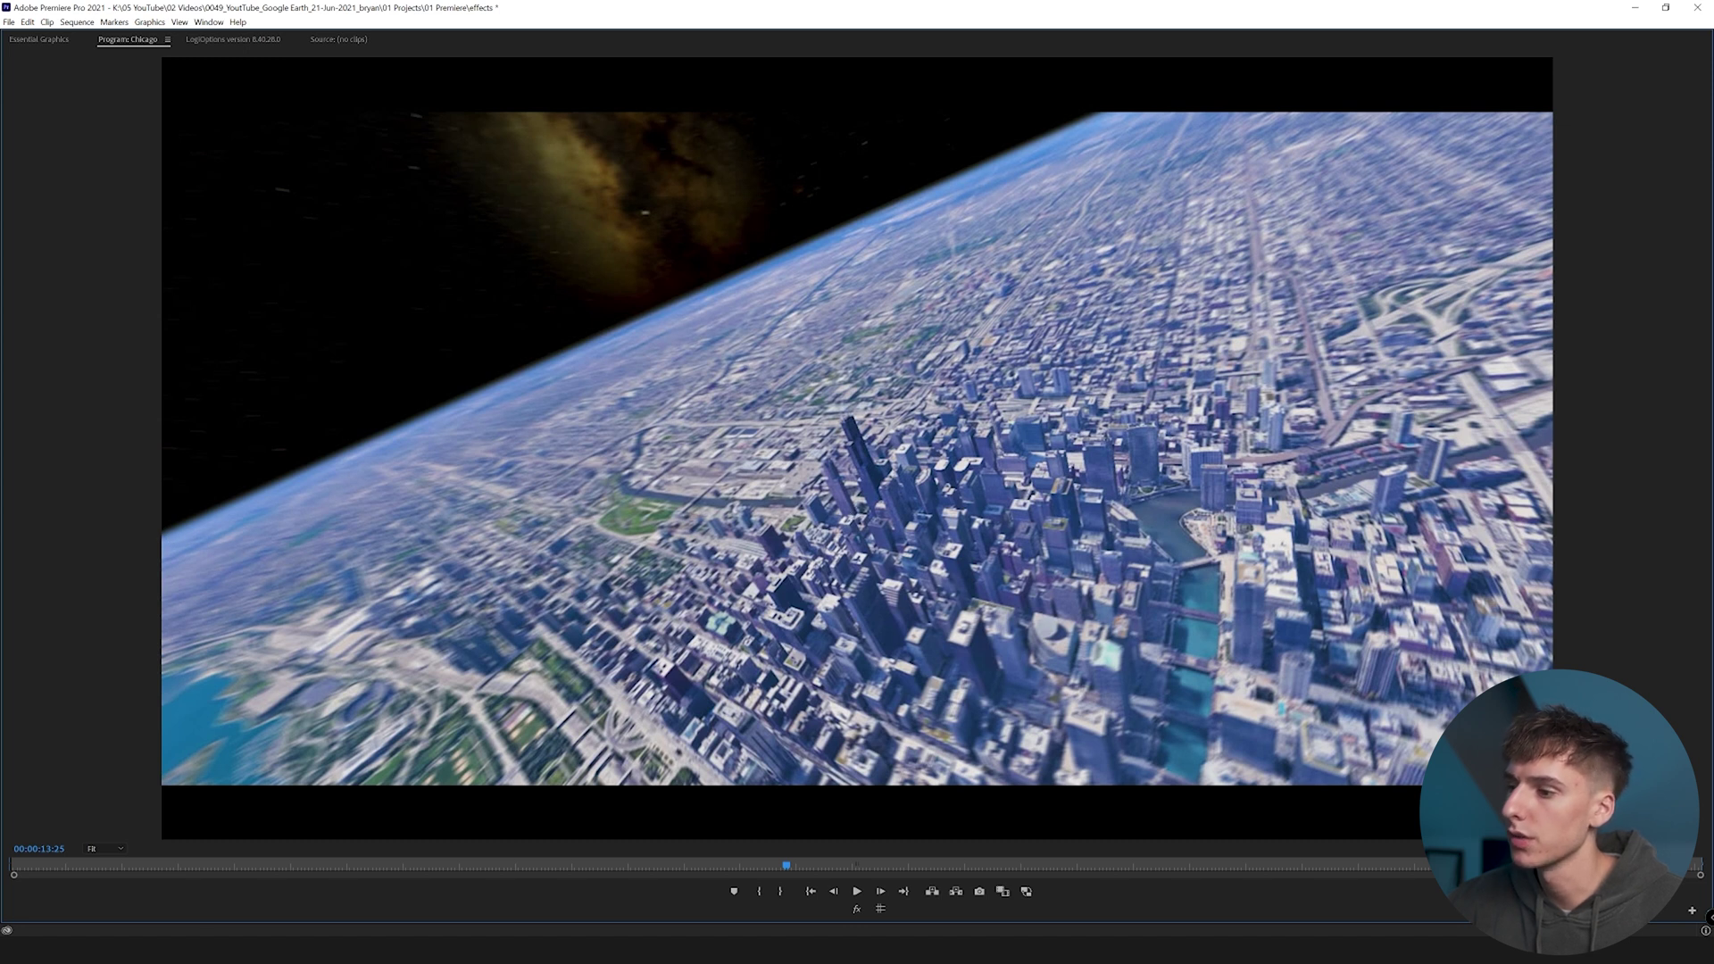
# Switch to the Downloads folder and play the DAY and NIGHT renders one after the other.
pyautogui.hotkey('alt', 'Tab')
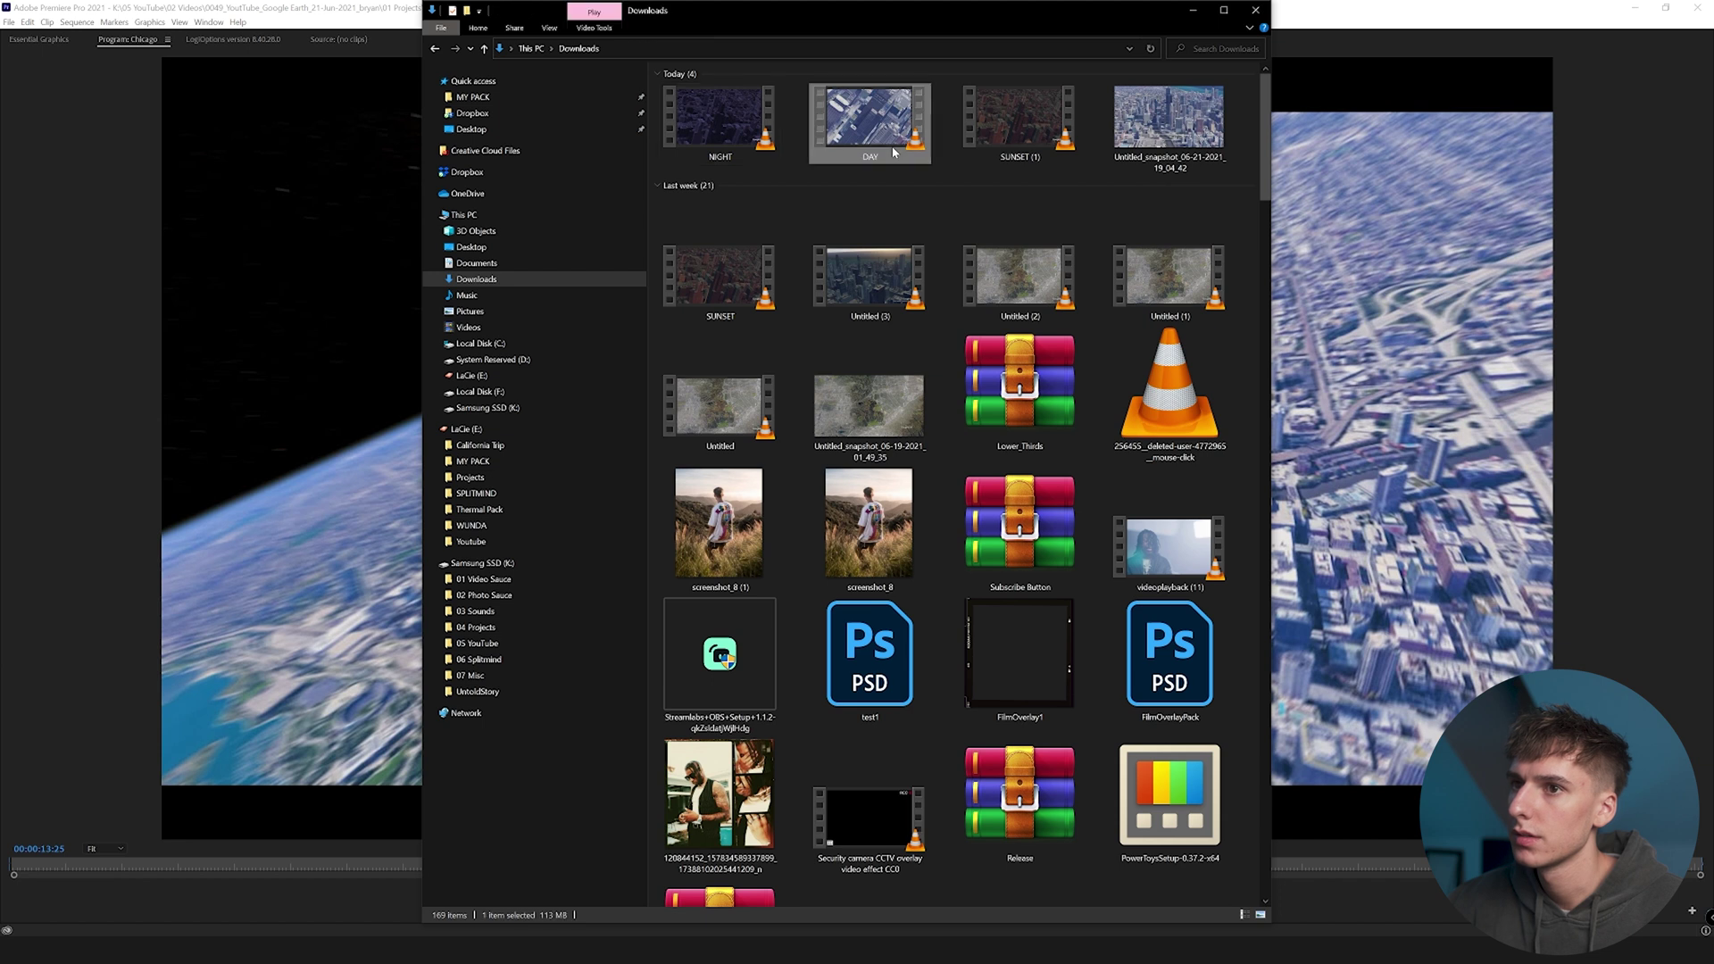
pyautogui.doubleClick(889, 160)
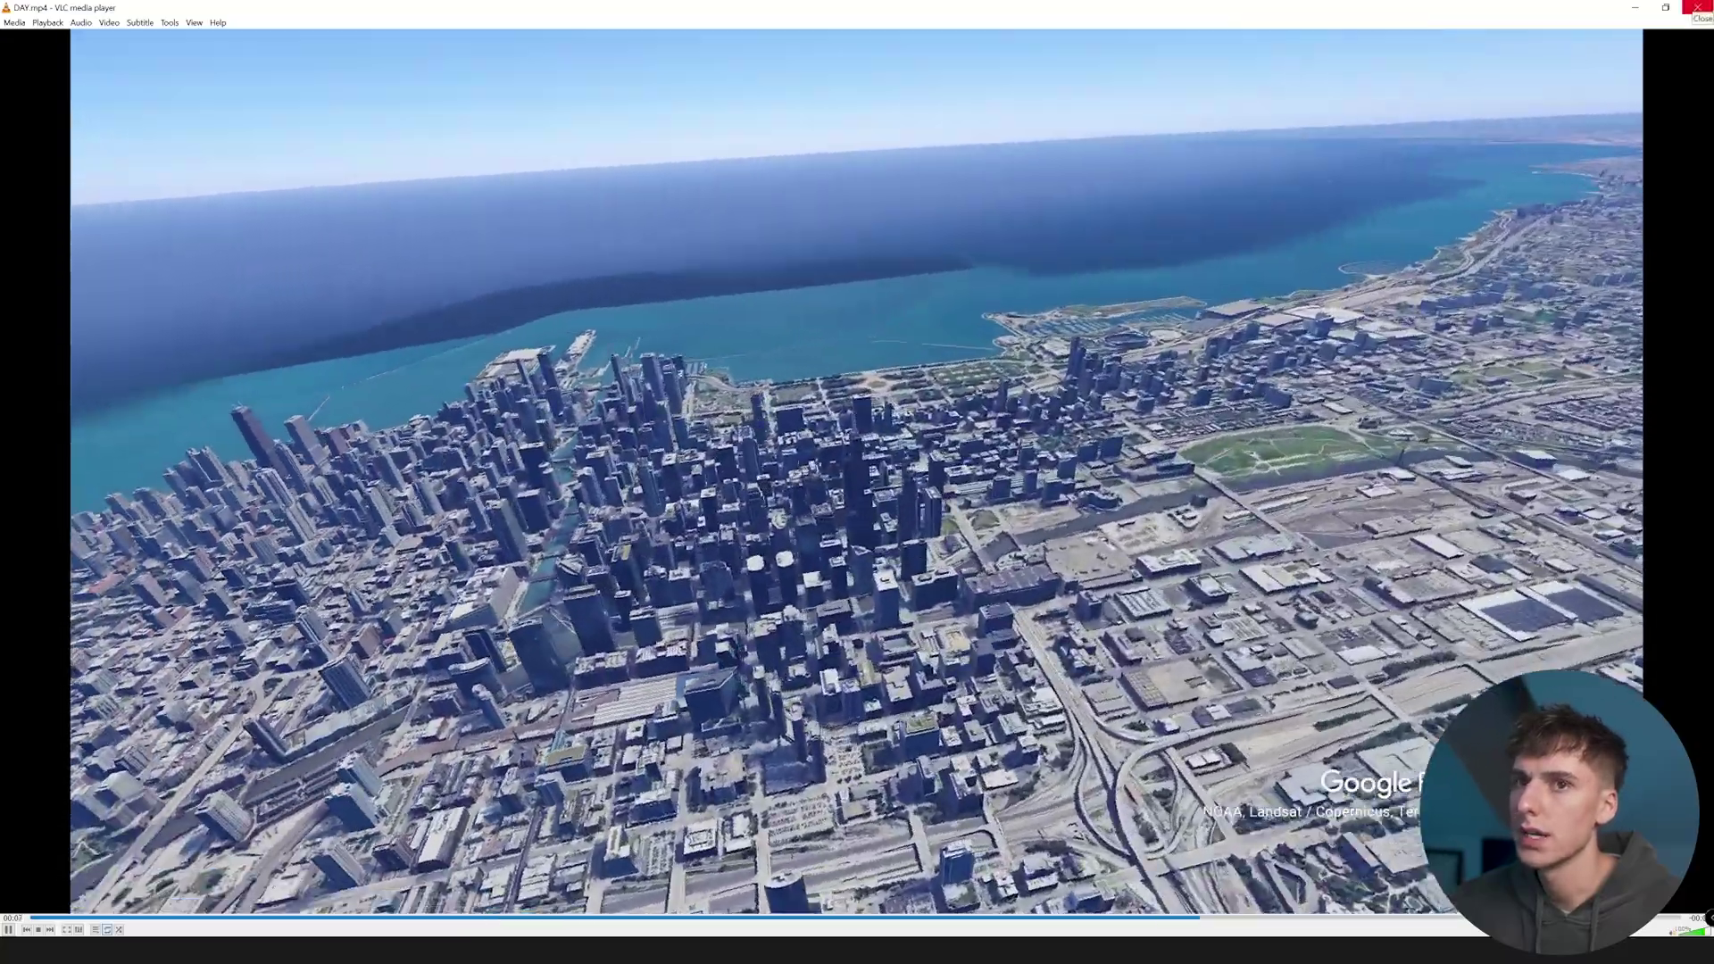
pyautogui.click(1695, 8)
pyautogui.click(723, 141)
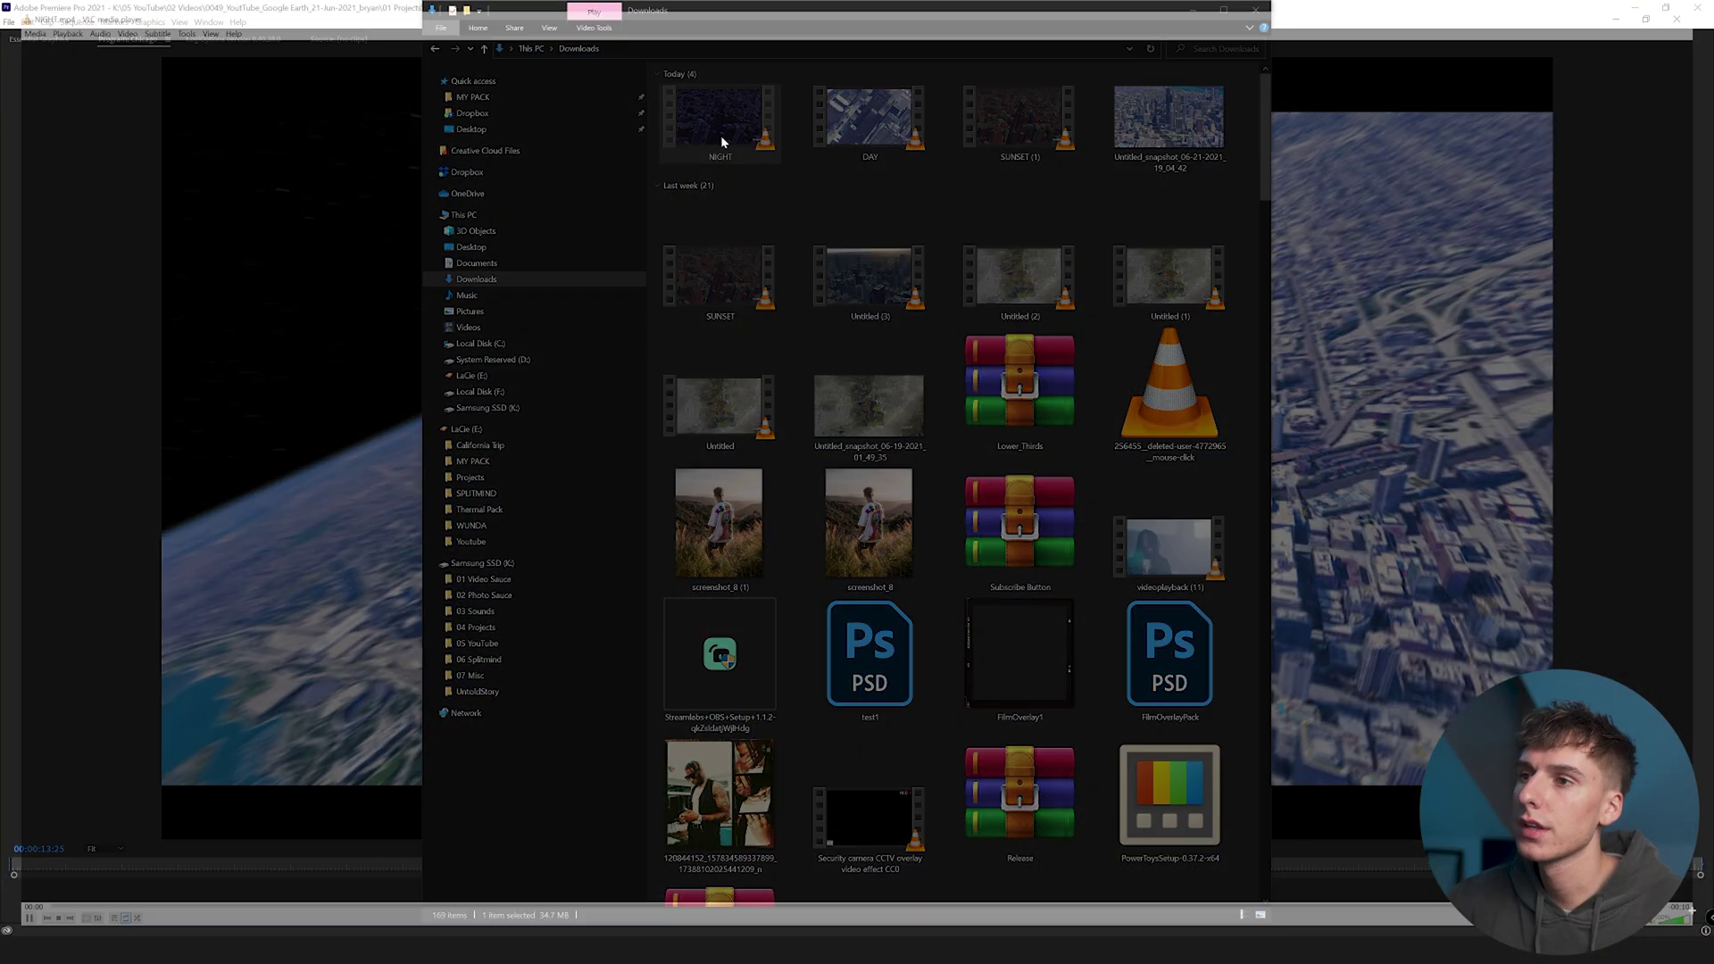
pyautogui.doubleClick(720, 136)
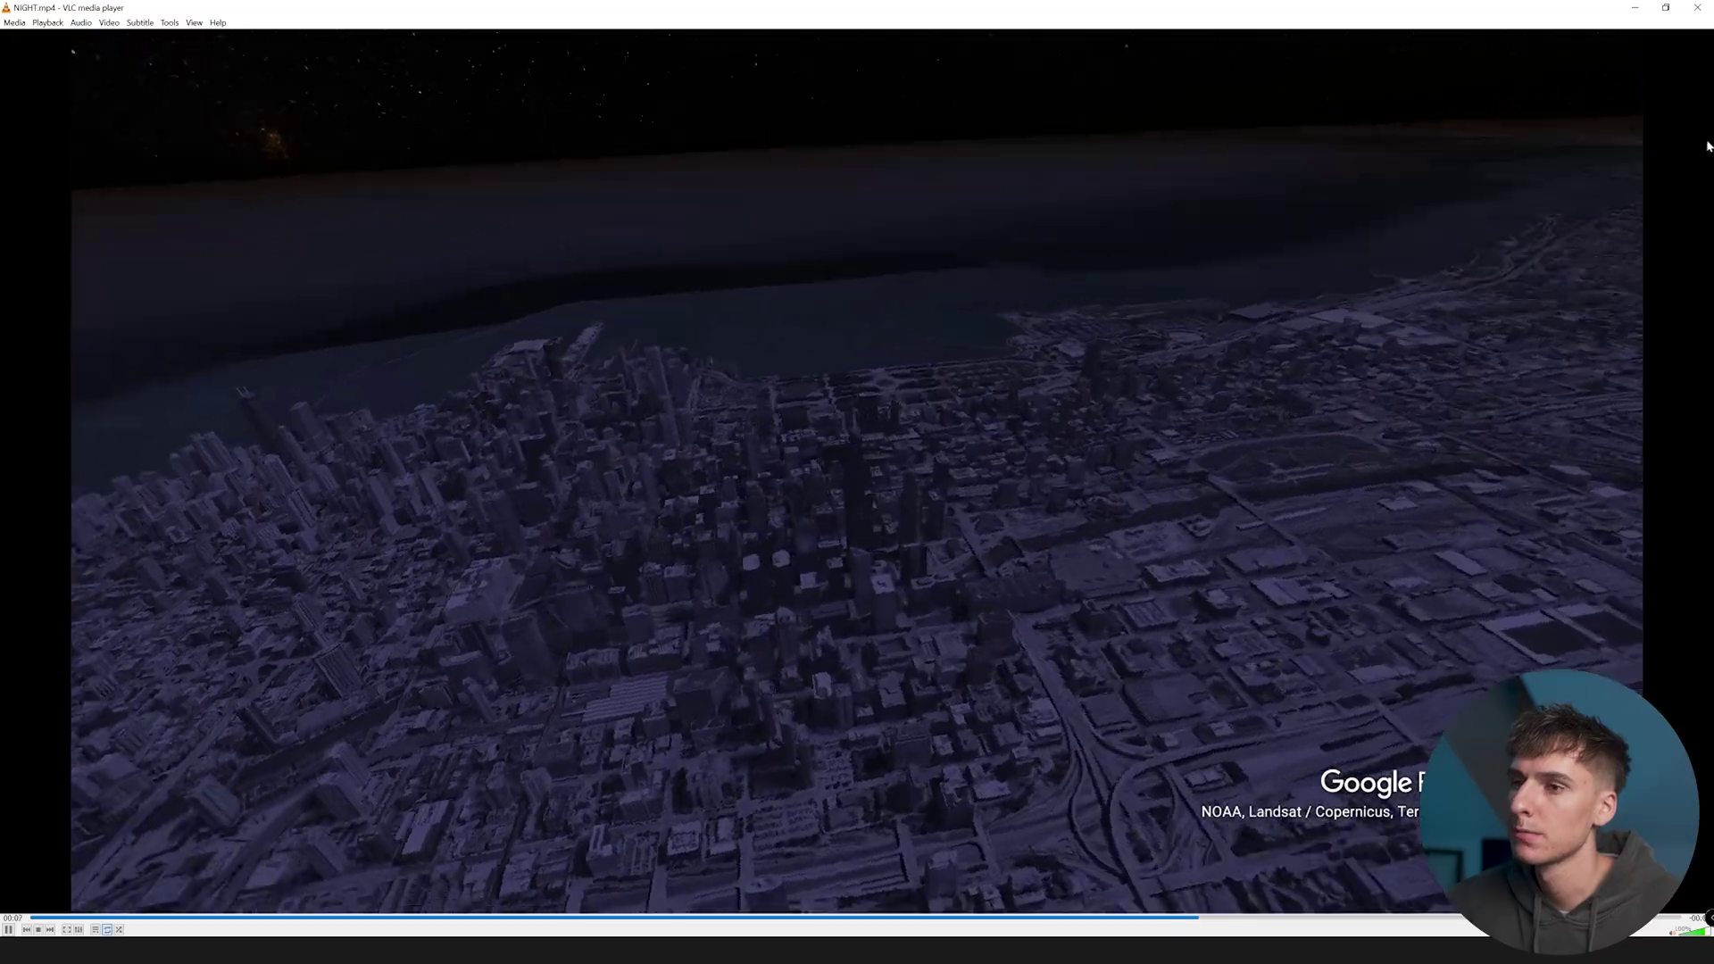
# Play the Untitled (3) clip, close it and open the Untitled (2) clip.
pyautogui.press('n')
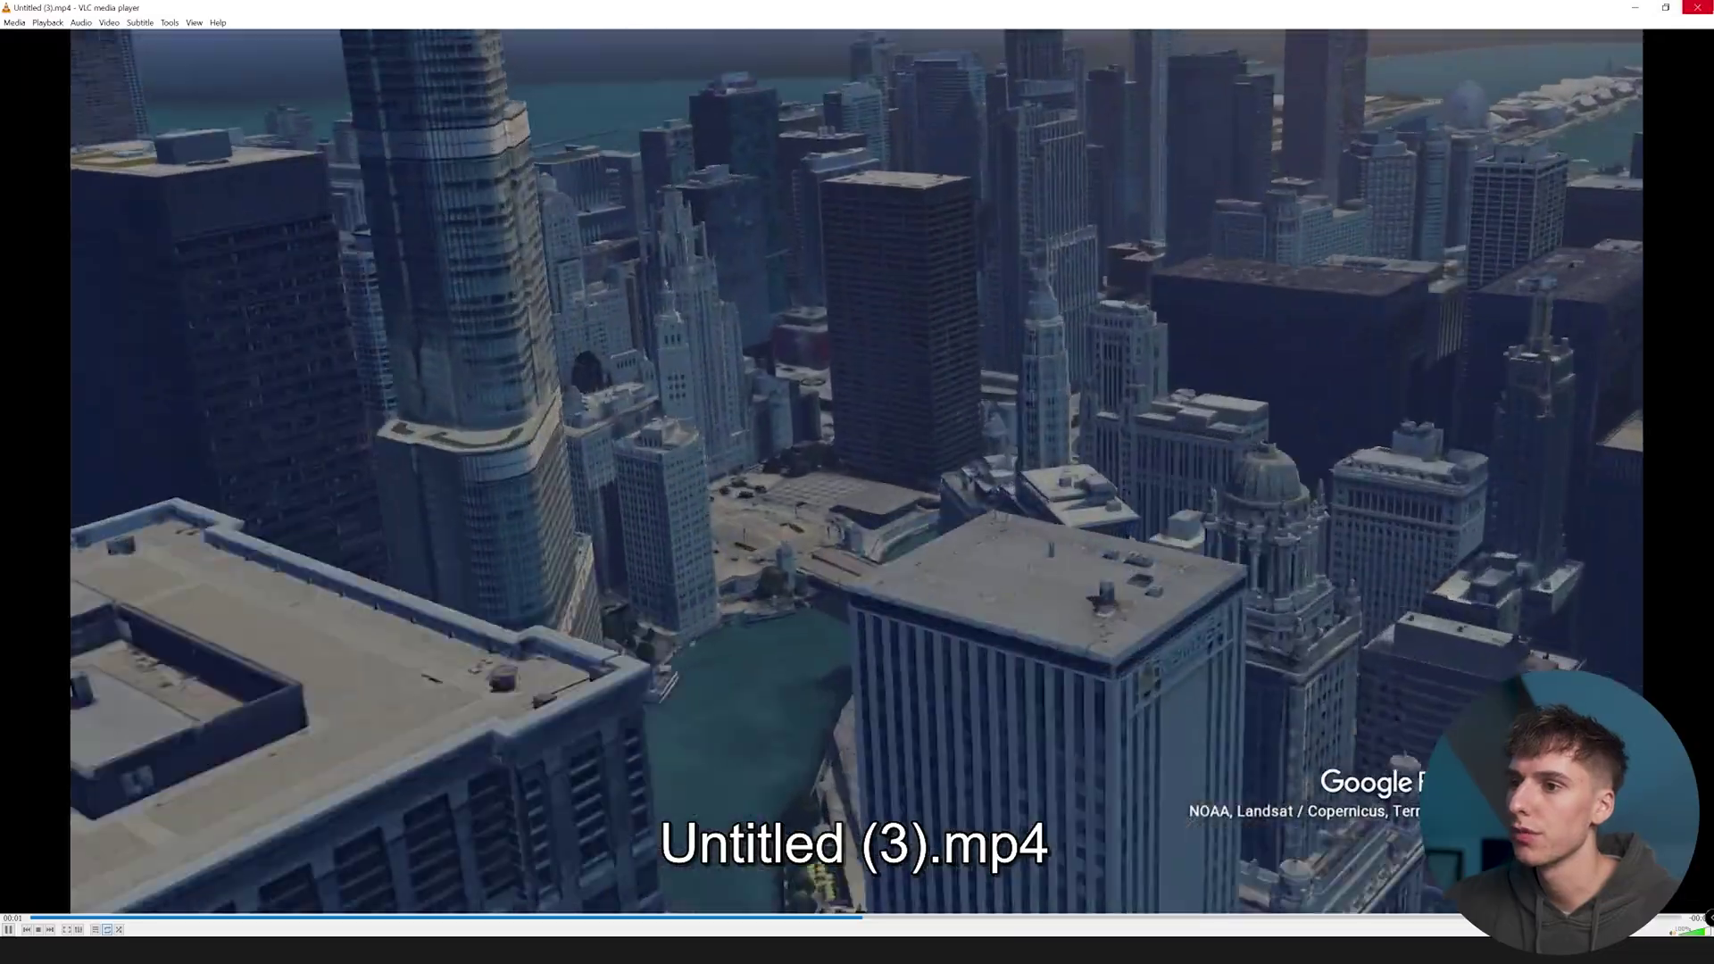
pyautogui.click(1697, 8)
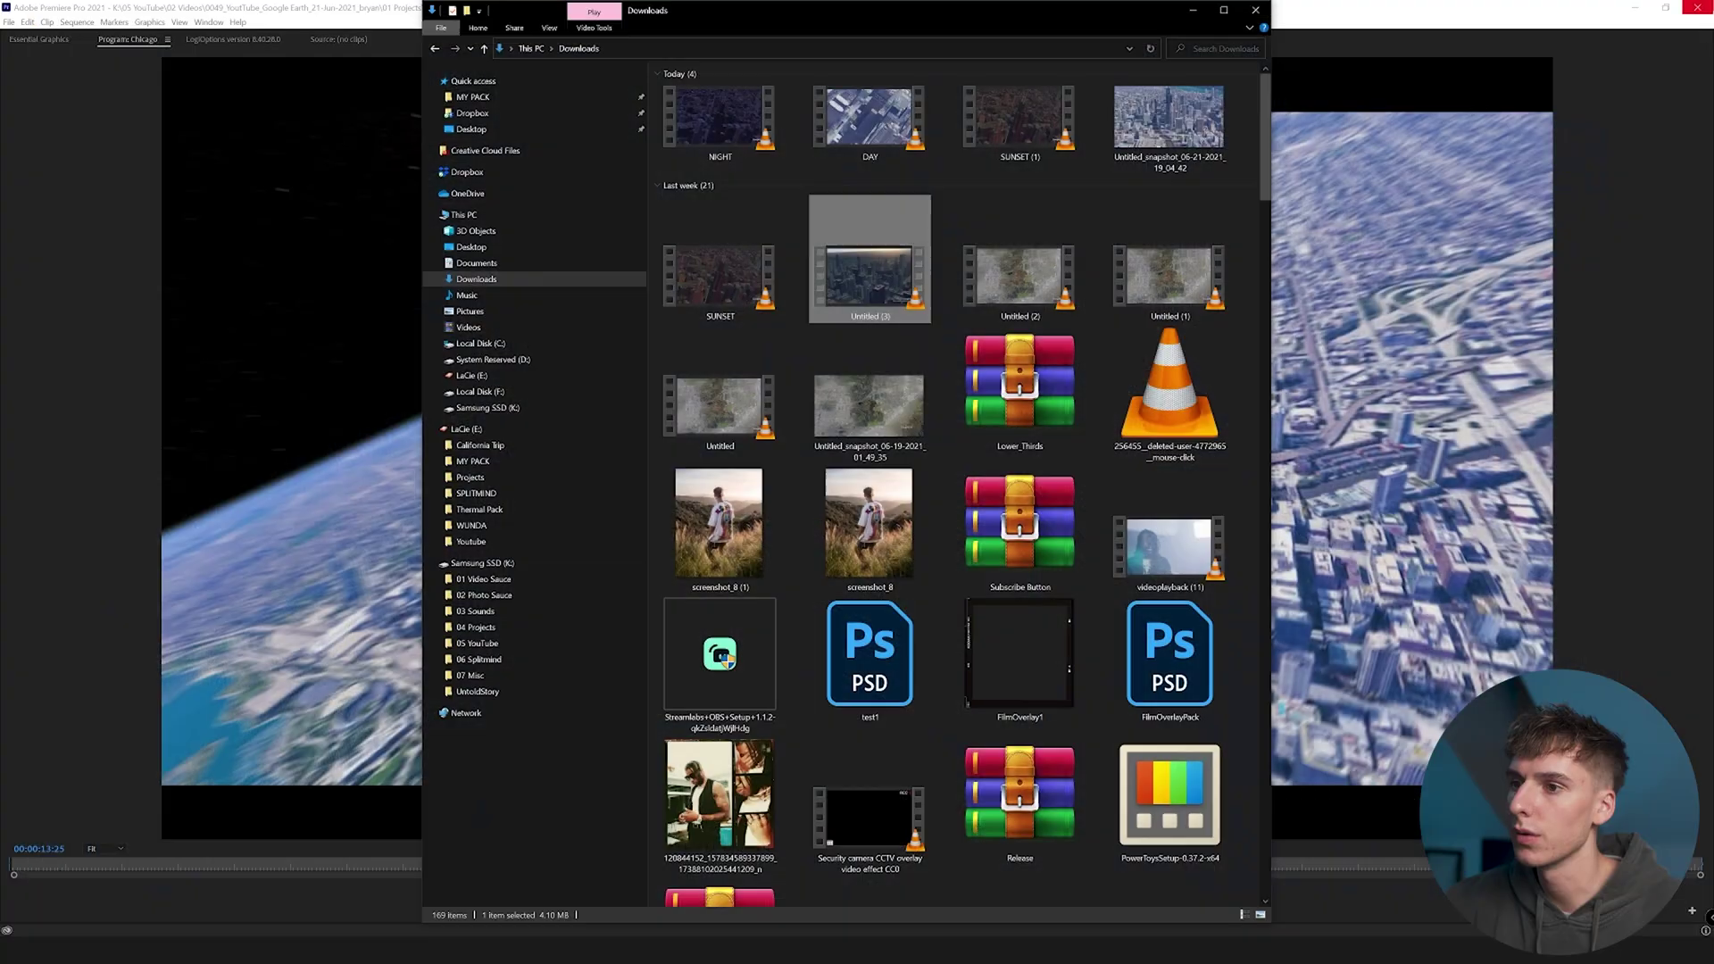
pyautogui.click(988, 318)
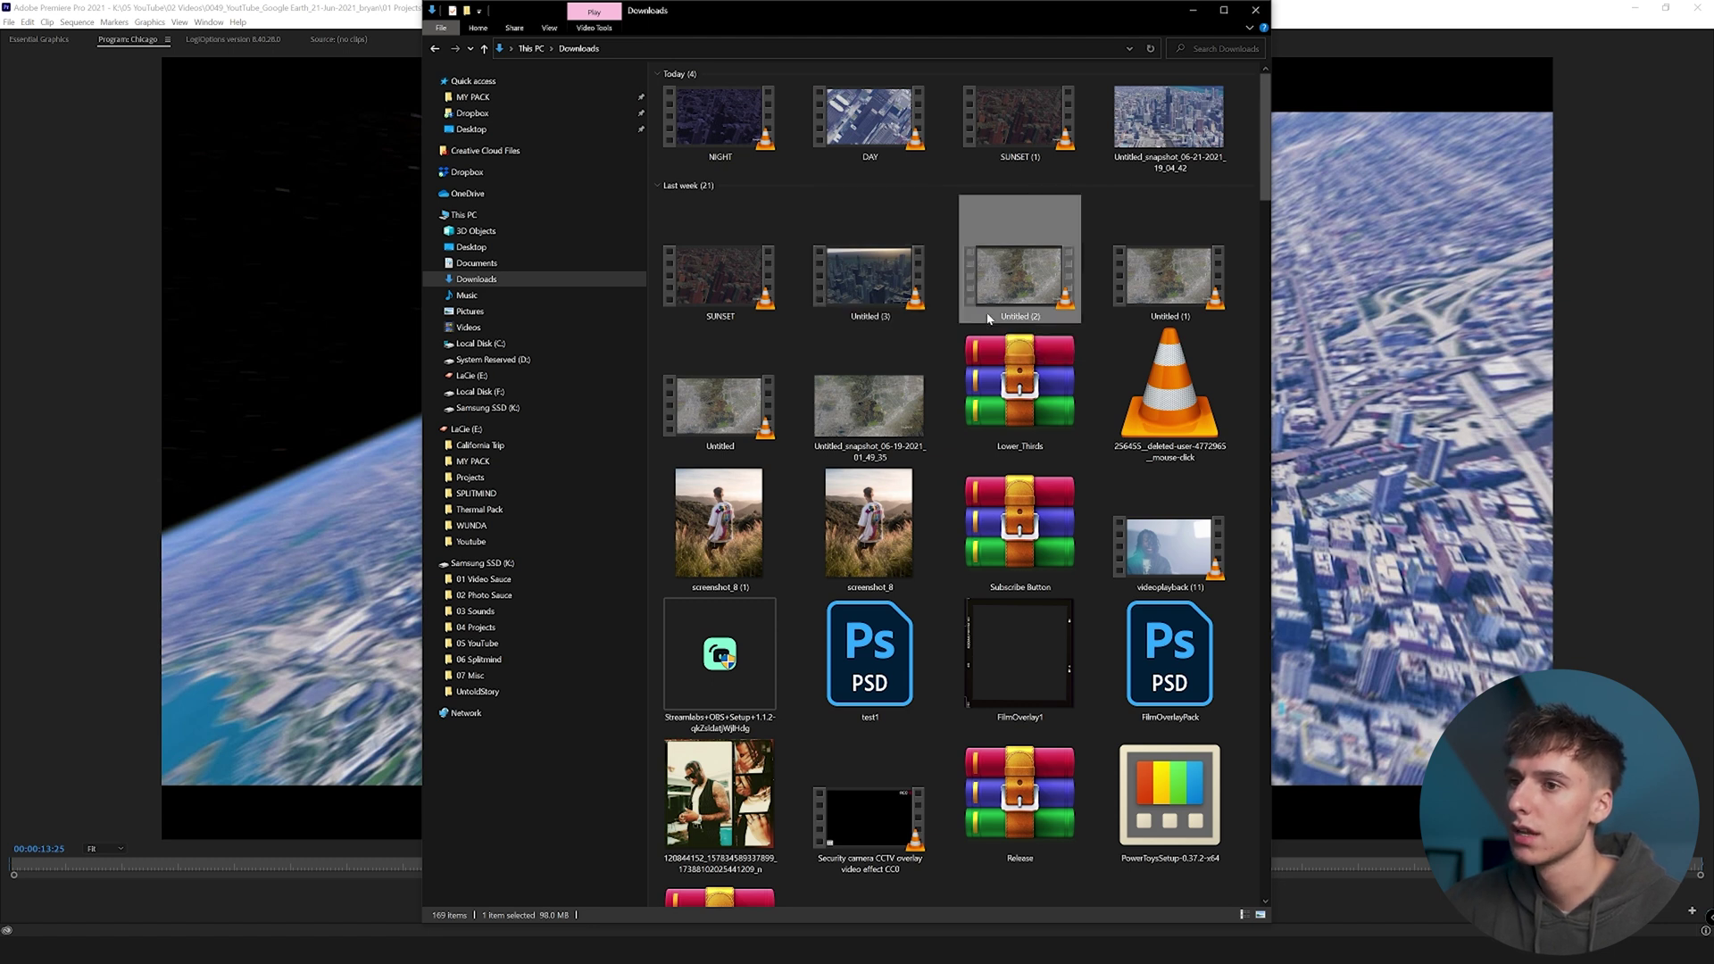
pyautogui.doubleClick(988, 318)
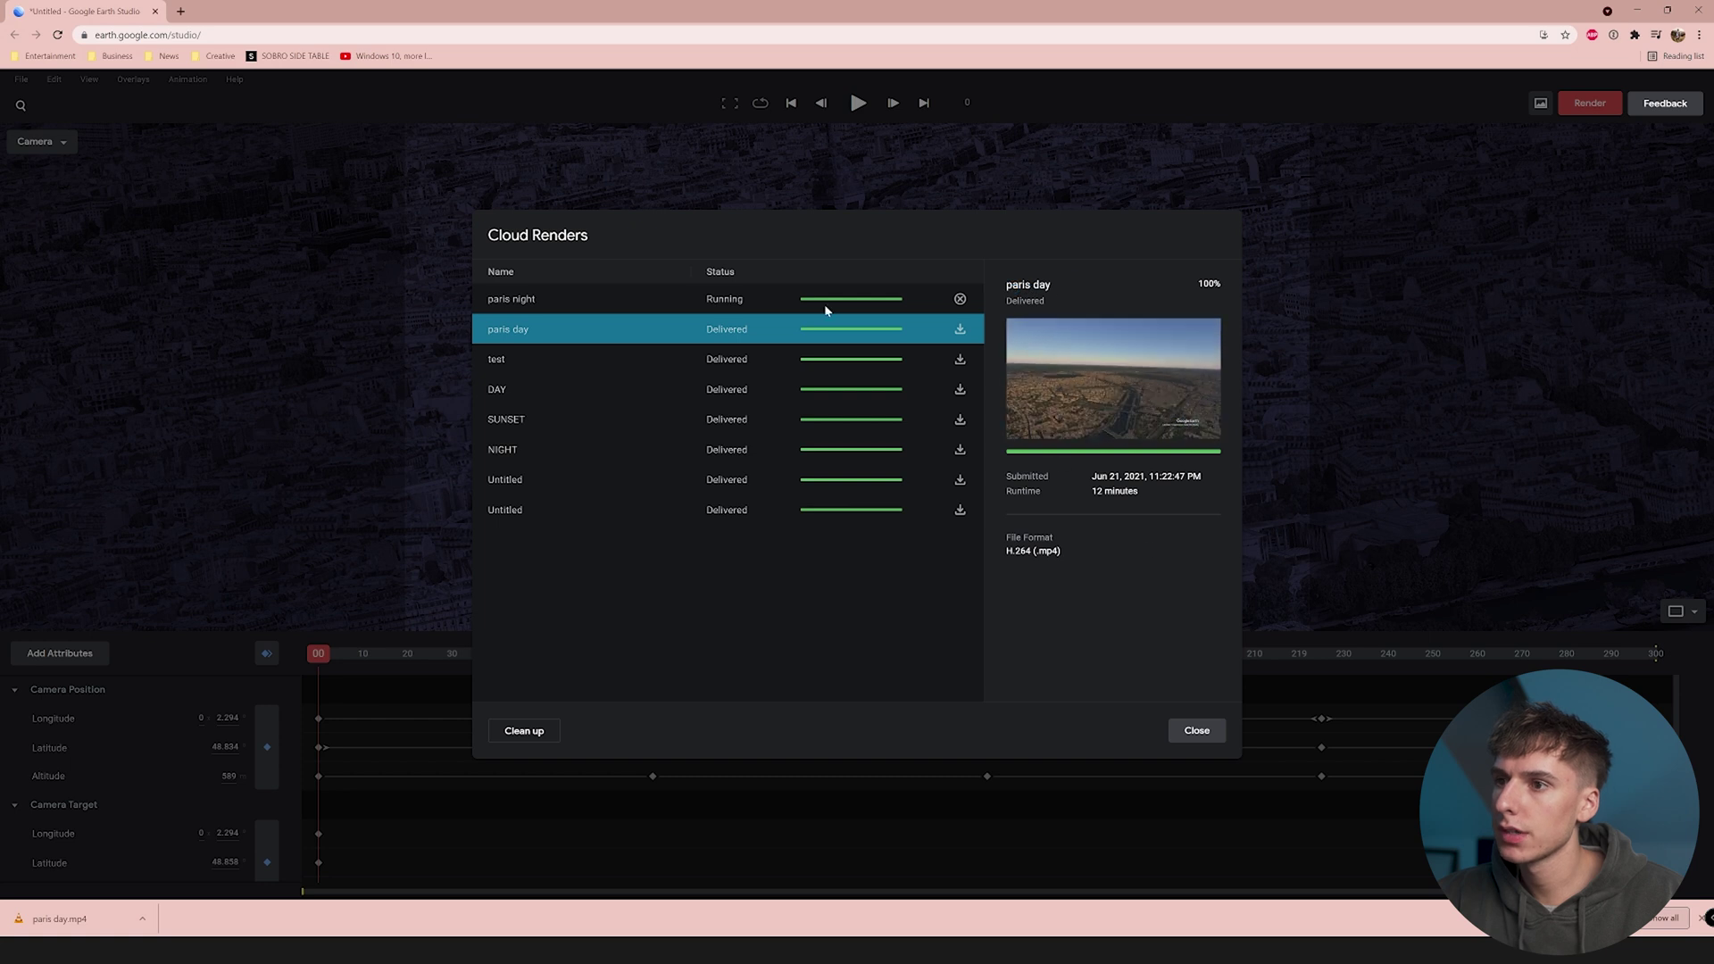
# In Google Earth Studio, check the status of the paris night cloud render and minimize the browser.
pyautogui.click(707, 307)
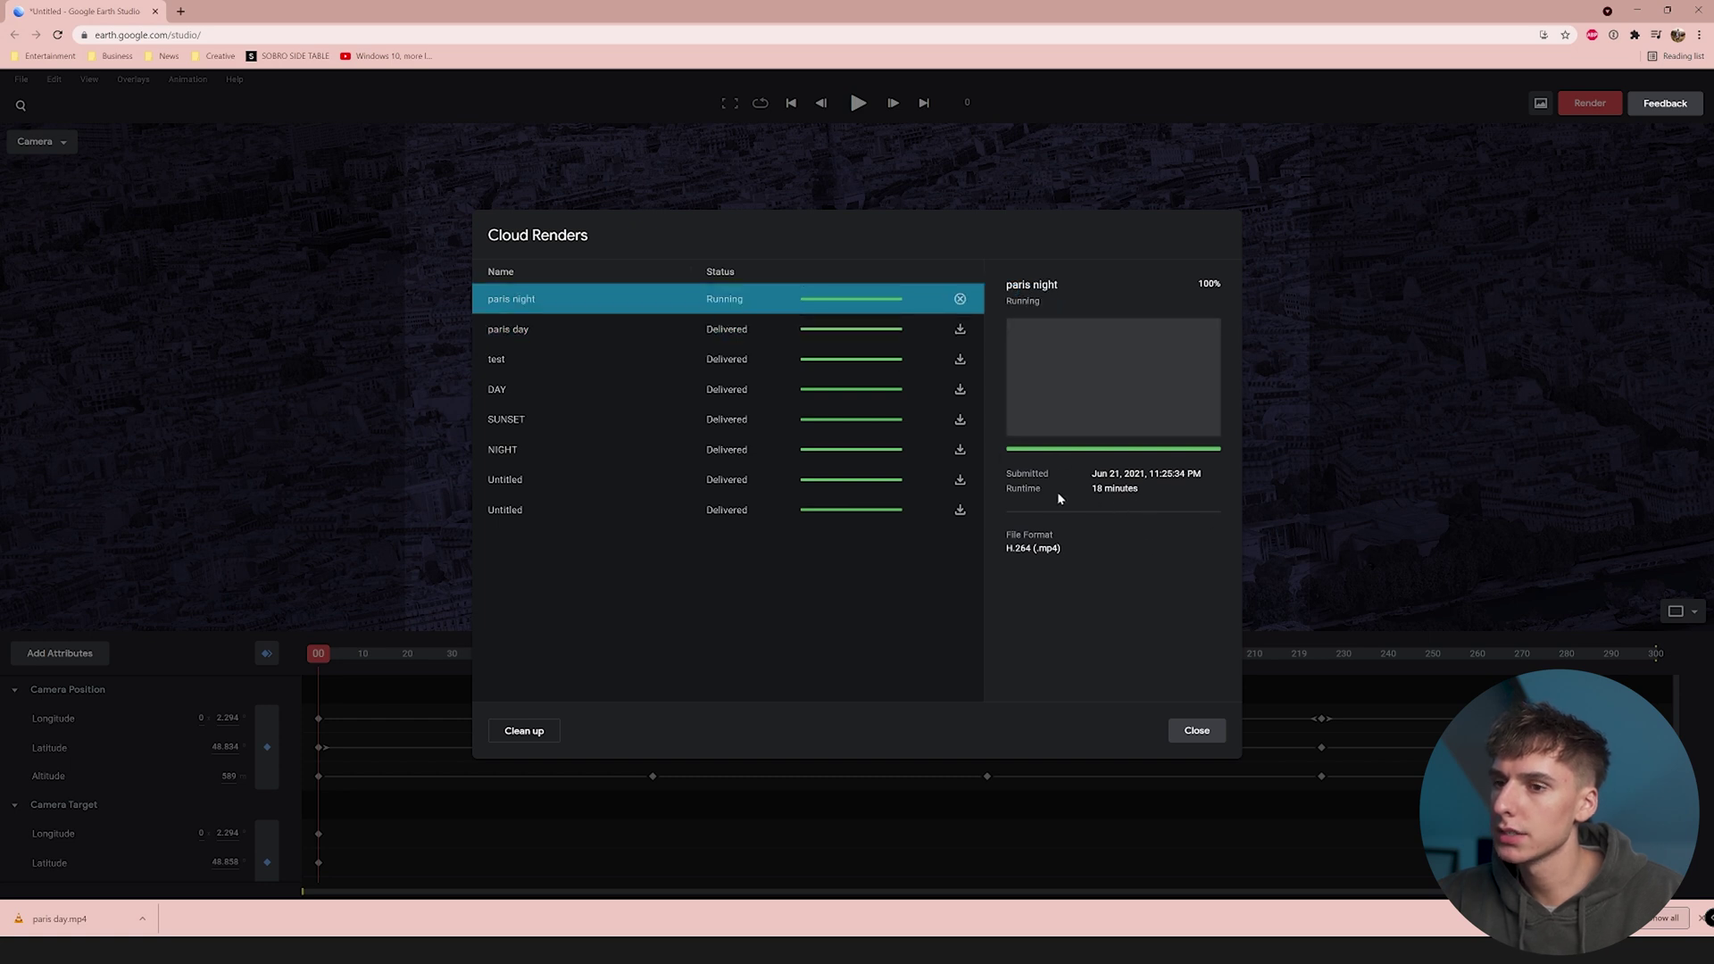
pyautogui.click(1648, 6)
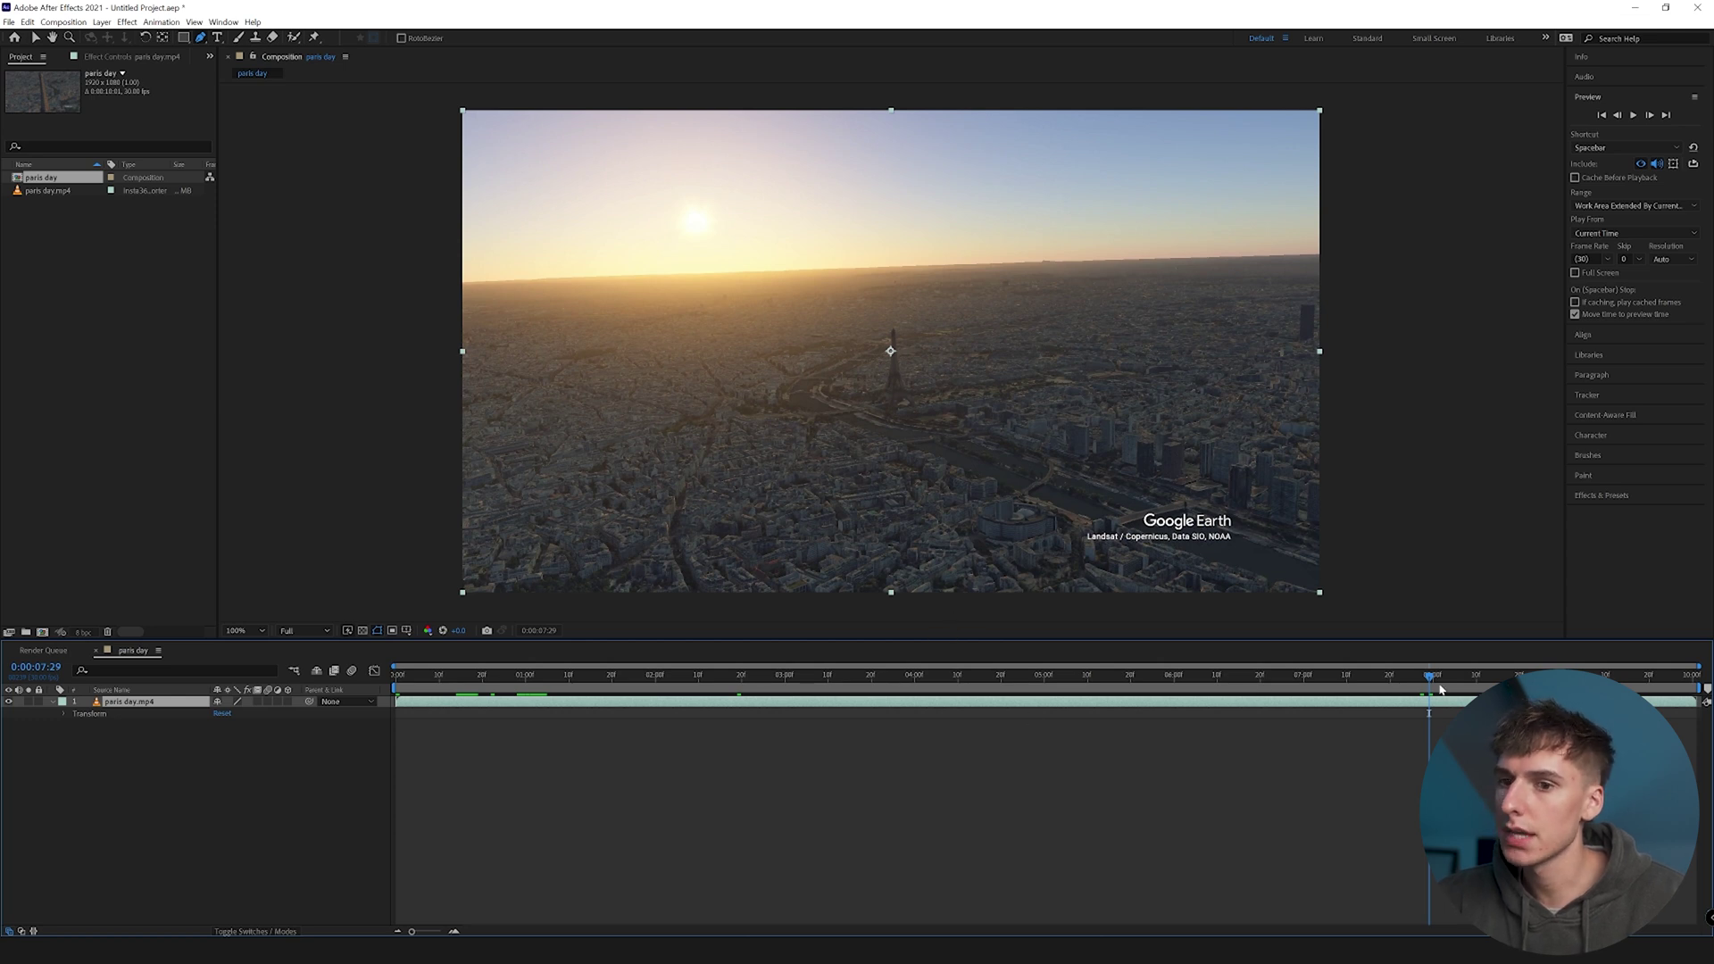
# In After Effects, move the current time of the paris day composition to 0:00:08:12.
pyautogui.moveTo(1429, 680); pyautogui.dragTo(1489, 681)
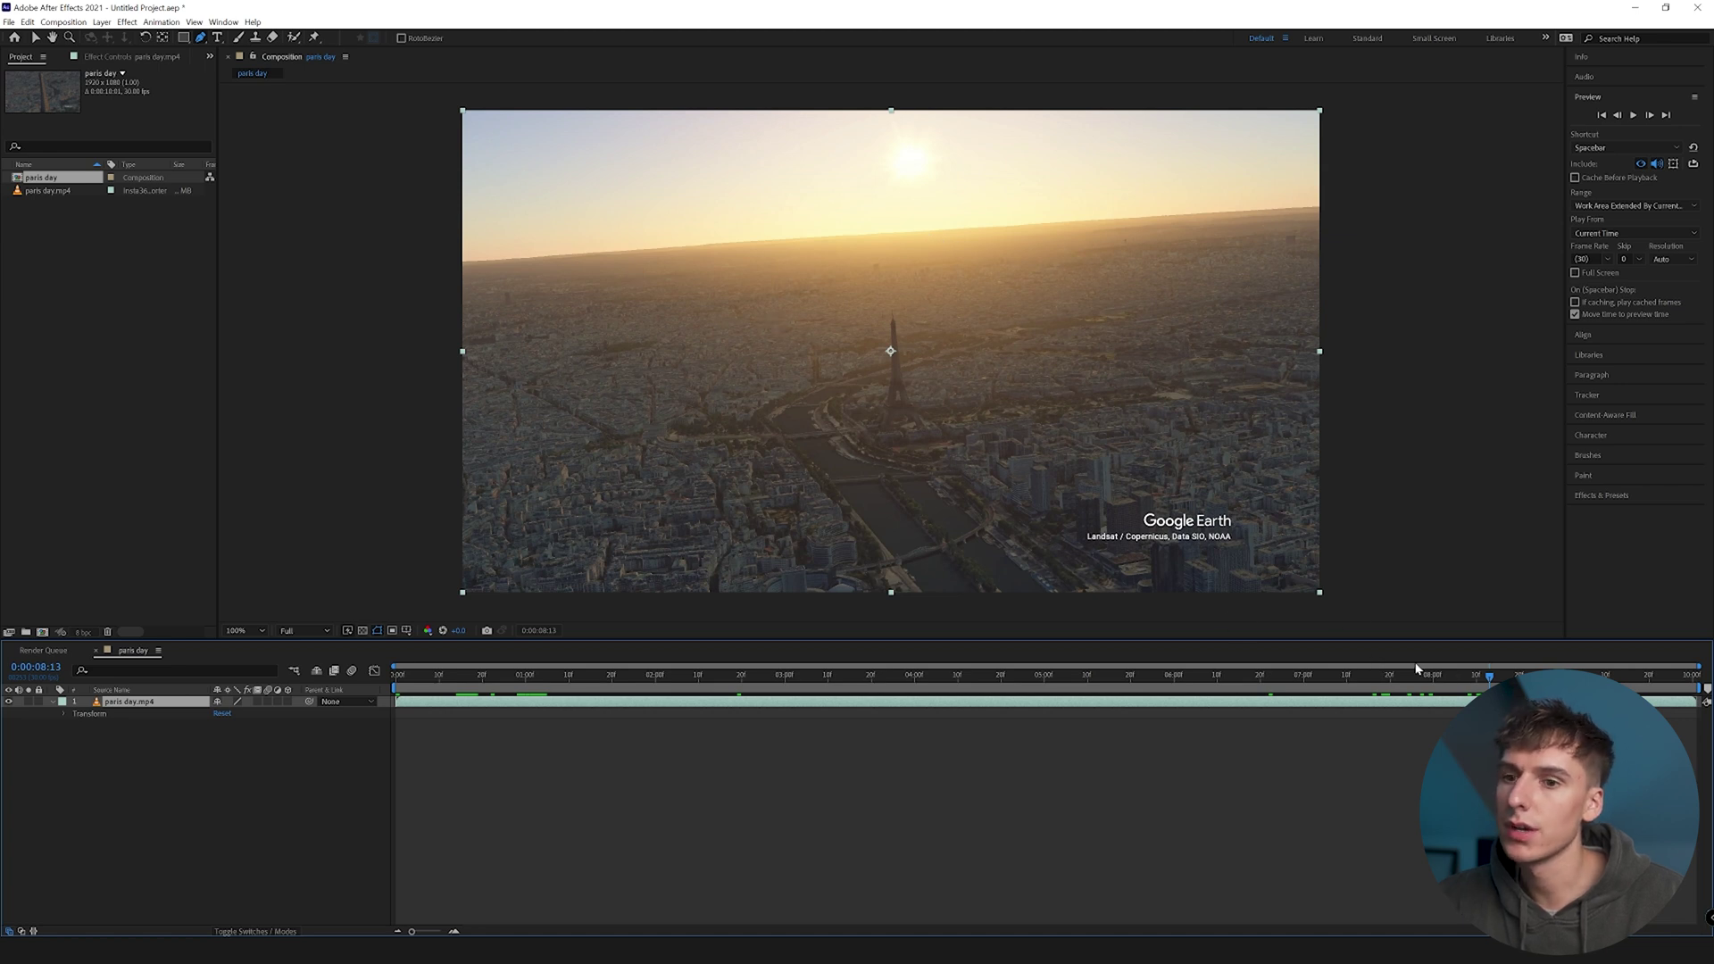
pyautogui.moveTo(1488, 680); pyautogui.dragTo(1478, 685)
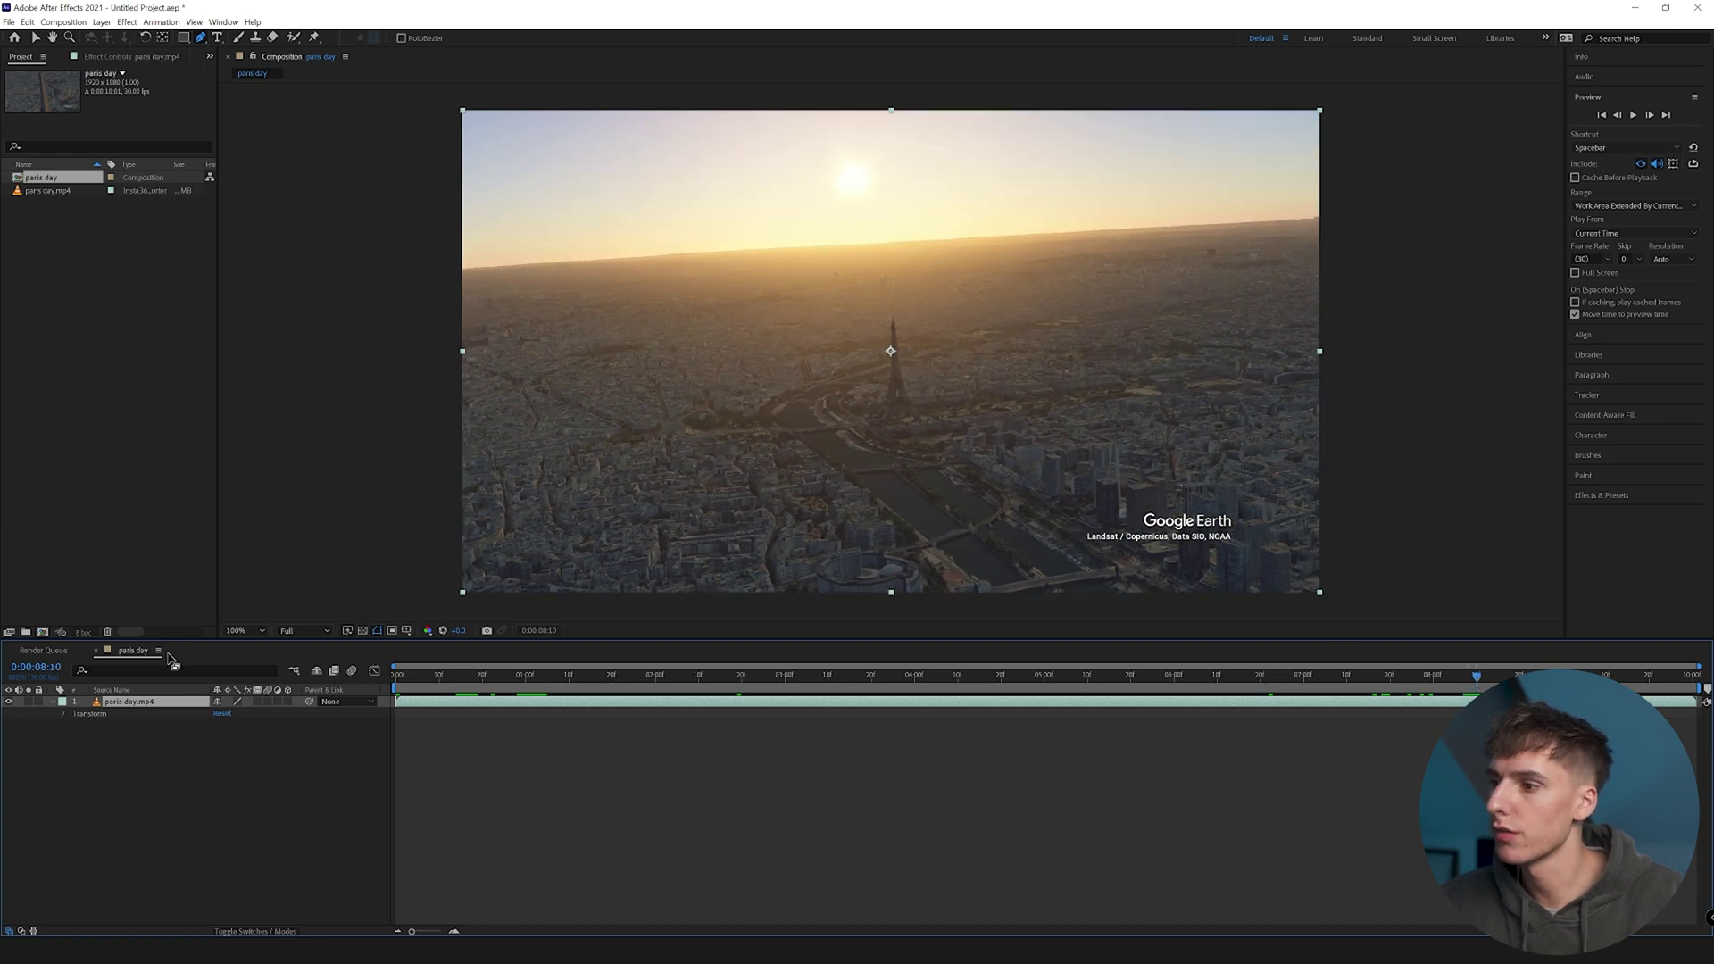
pyautogui.click(1322, 218)
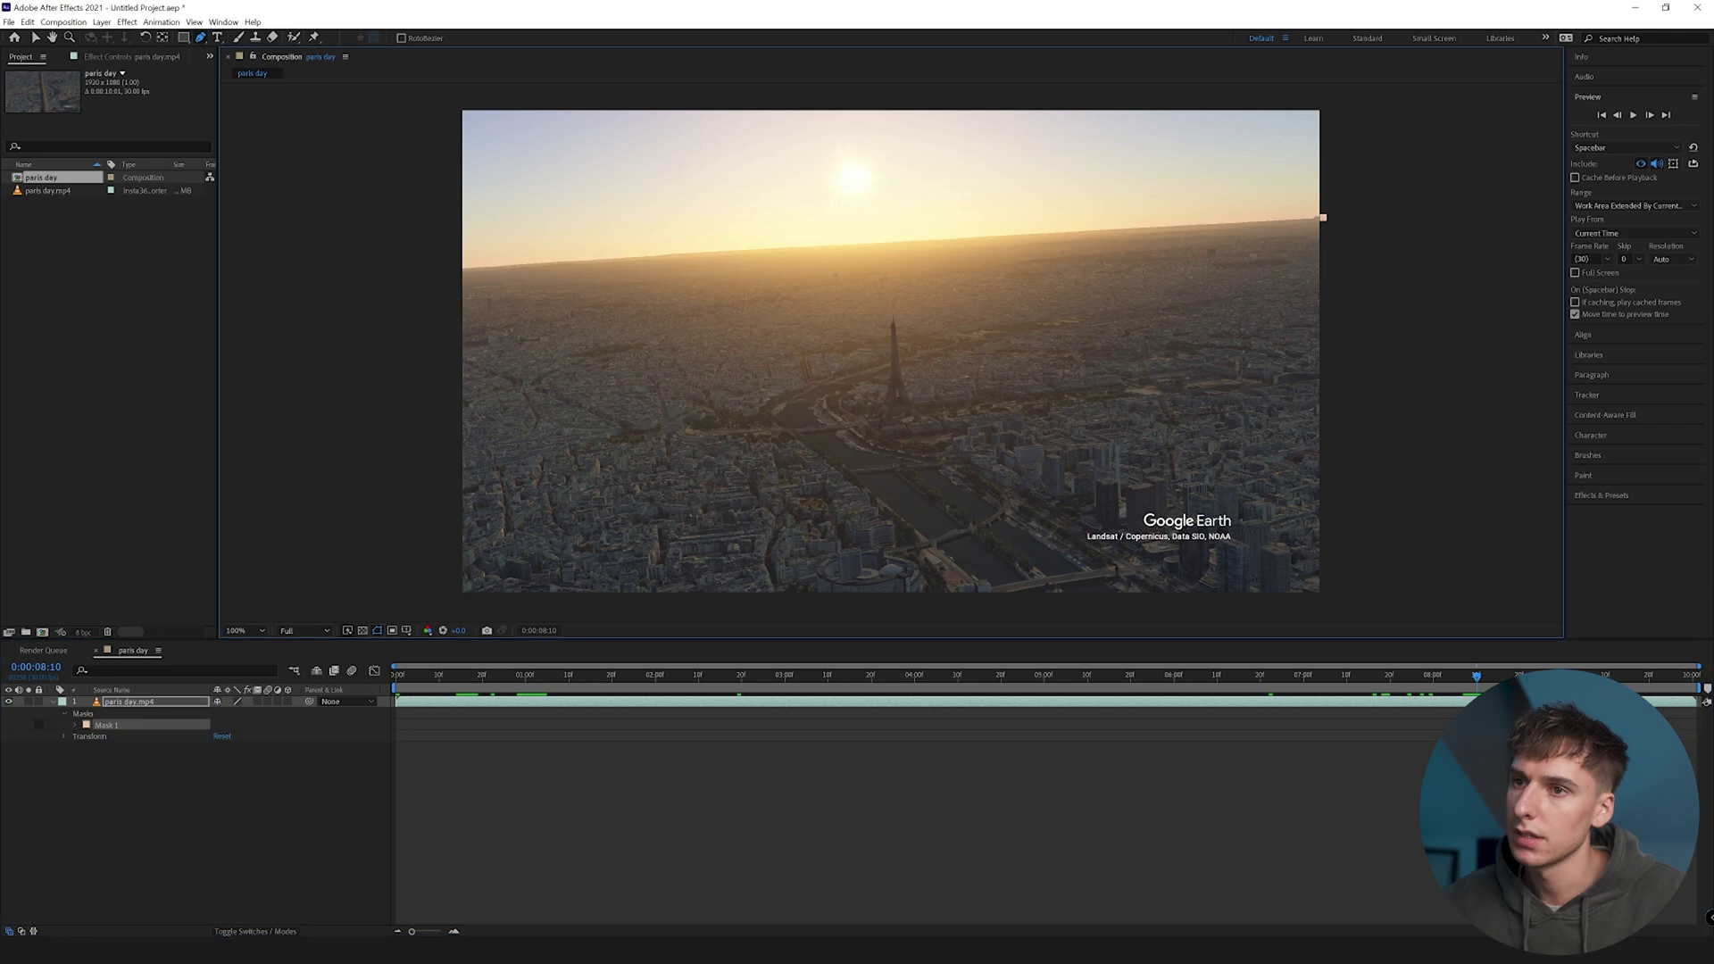
pyautogui.click(1468, 685)
pyautogui.moveTo(1483, 684); pyautogui.dragTo(1487, 682)
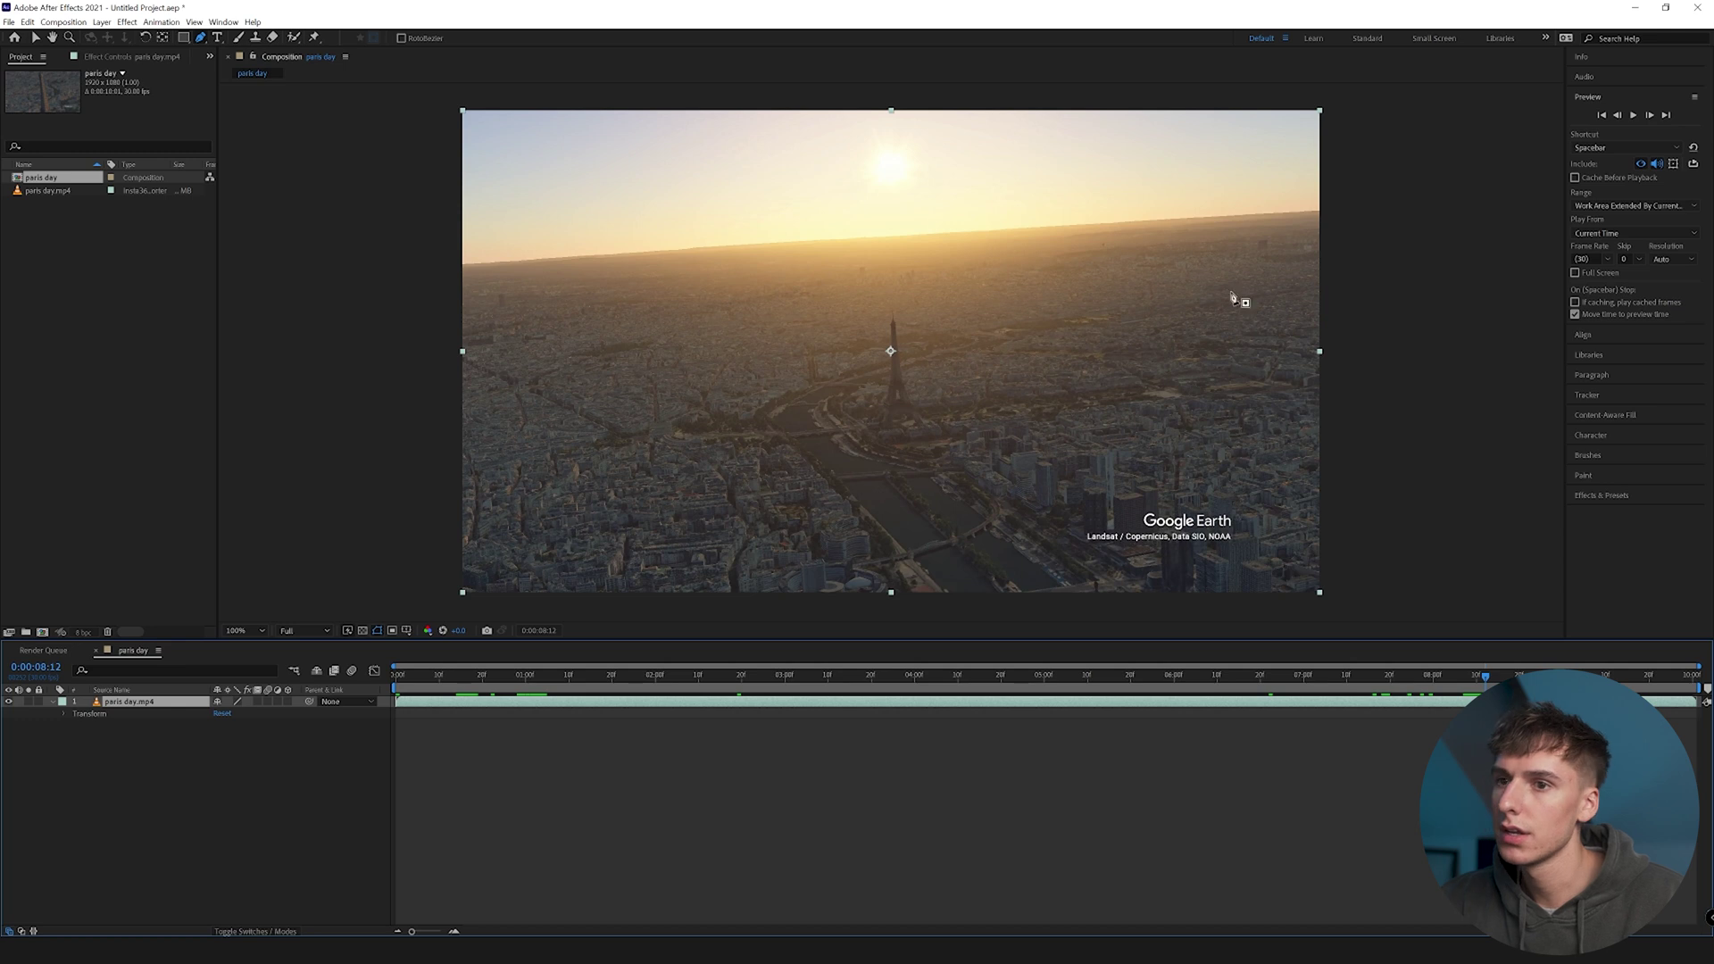
pyautogui.click(1322, 212)
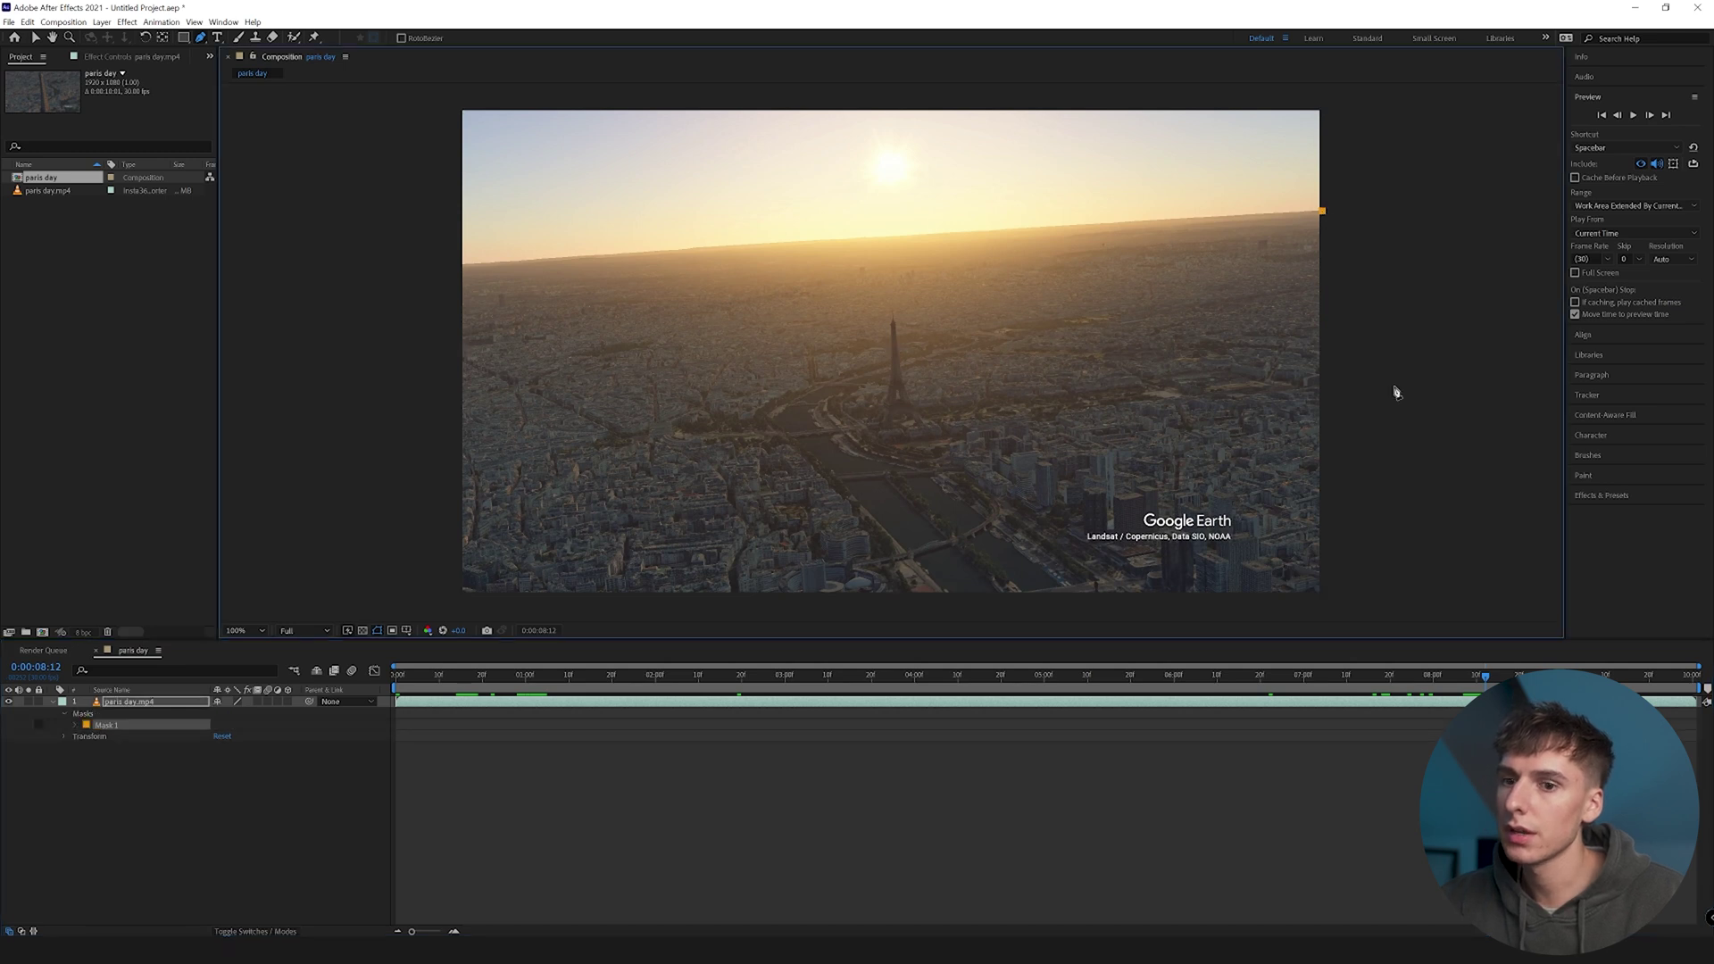
pyautogui.hotkey('ctrl', 'z')
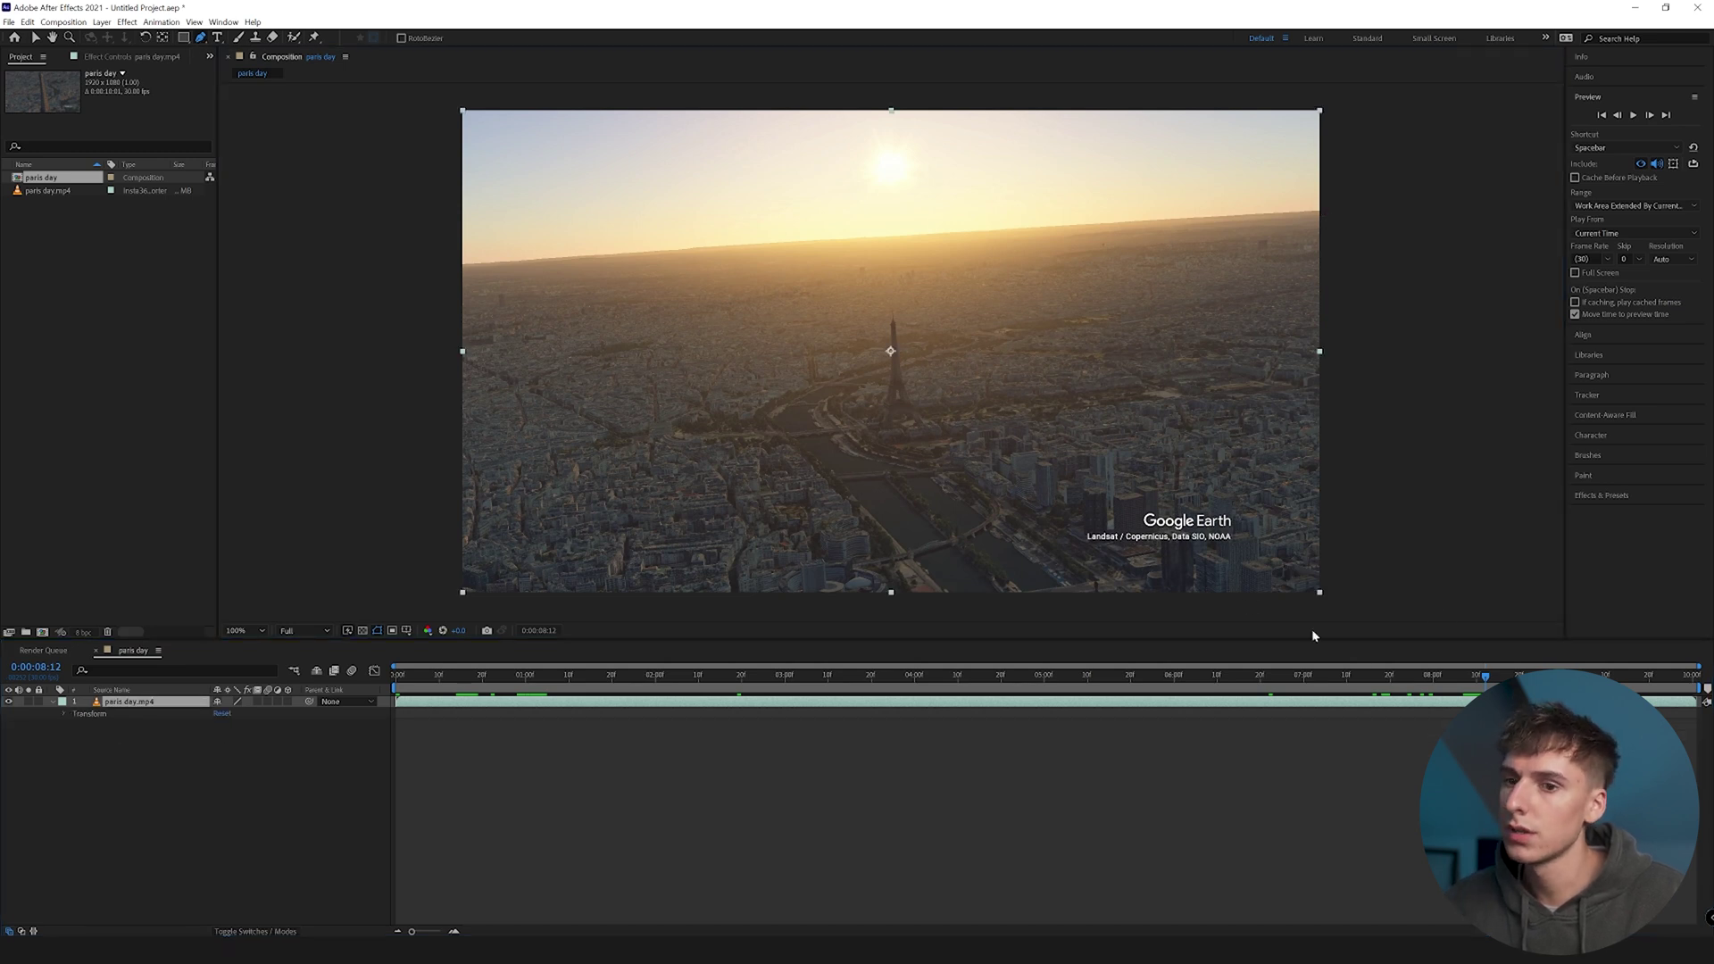
pyautogui.click(1402, 707)
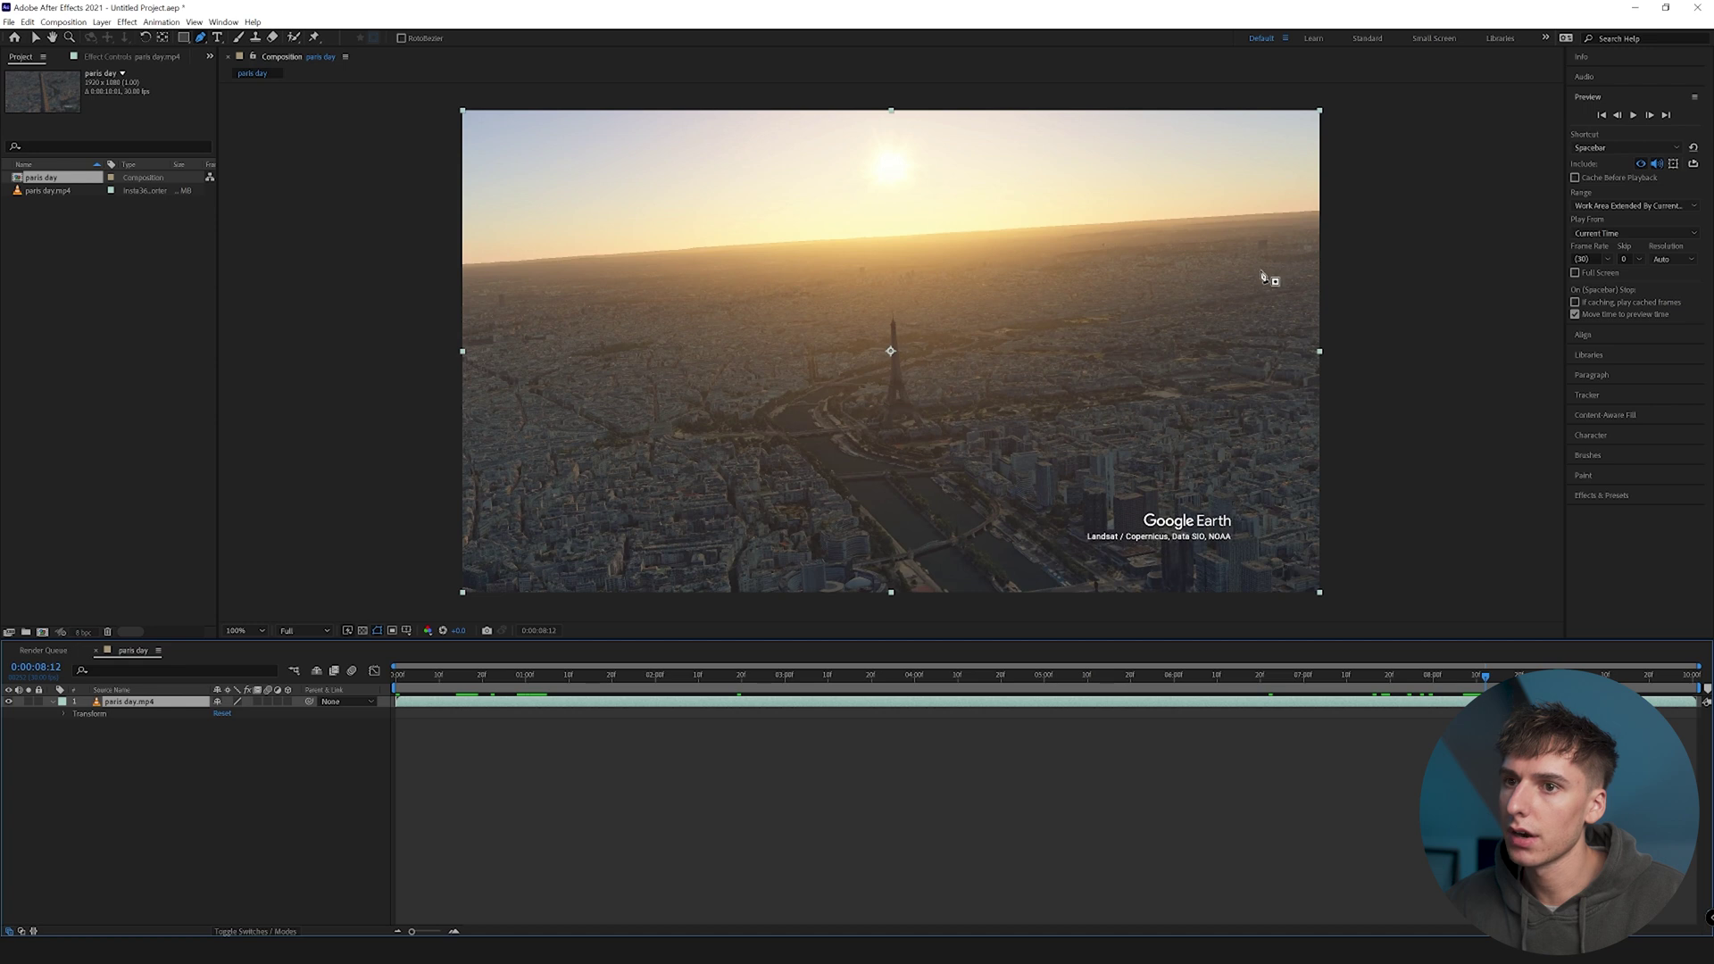
# Draw a closed Pen mask around the sky on the paris day.mp4 layer, following the horizon and extending beyond the frame.
pyautogui.click(1322, 211)
pyautogui.moveTo(442, 268); pyautogui.dragTo(407, 282)
pyautogui.click(398, 127)
pyautogui.click(449, 104)
pyautogui.click(1363, 103)
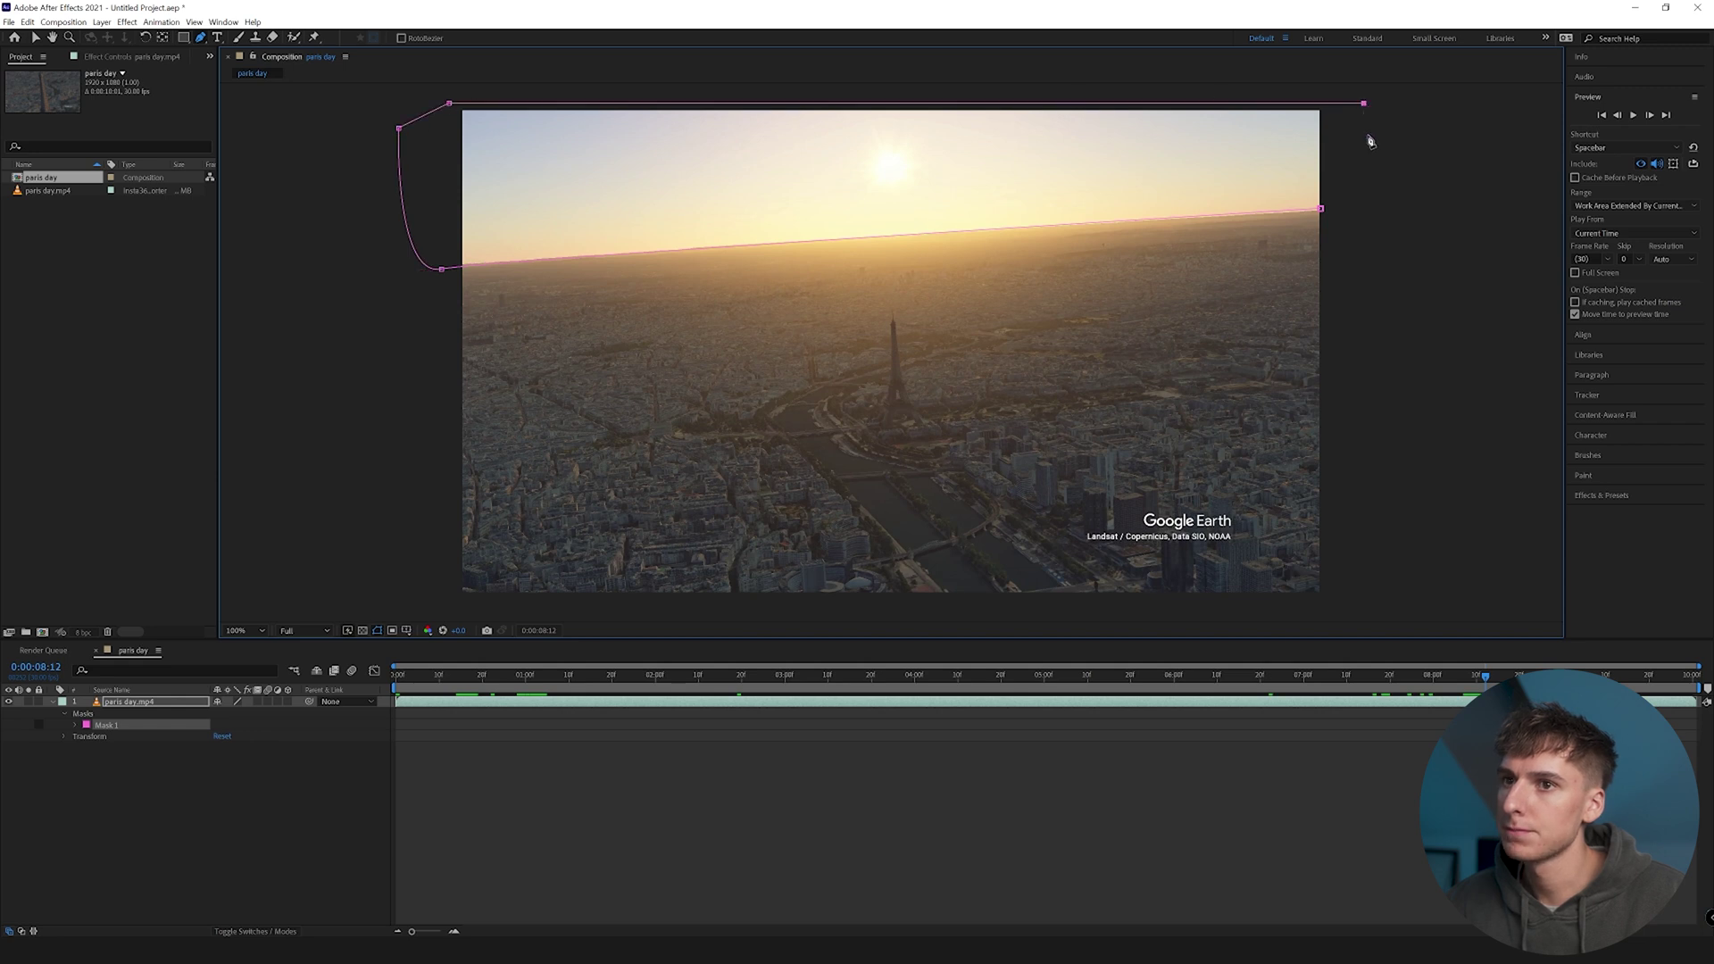
pyautogui.click(1321, 211)
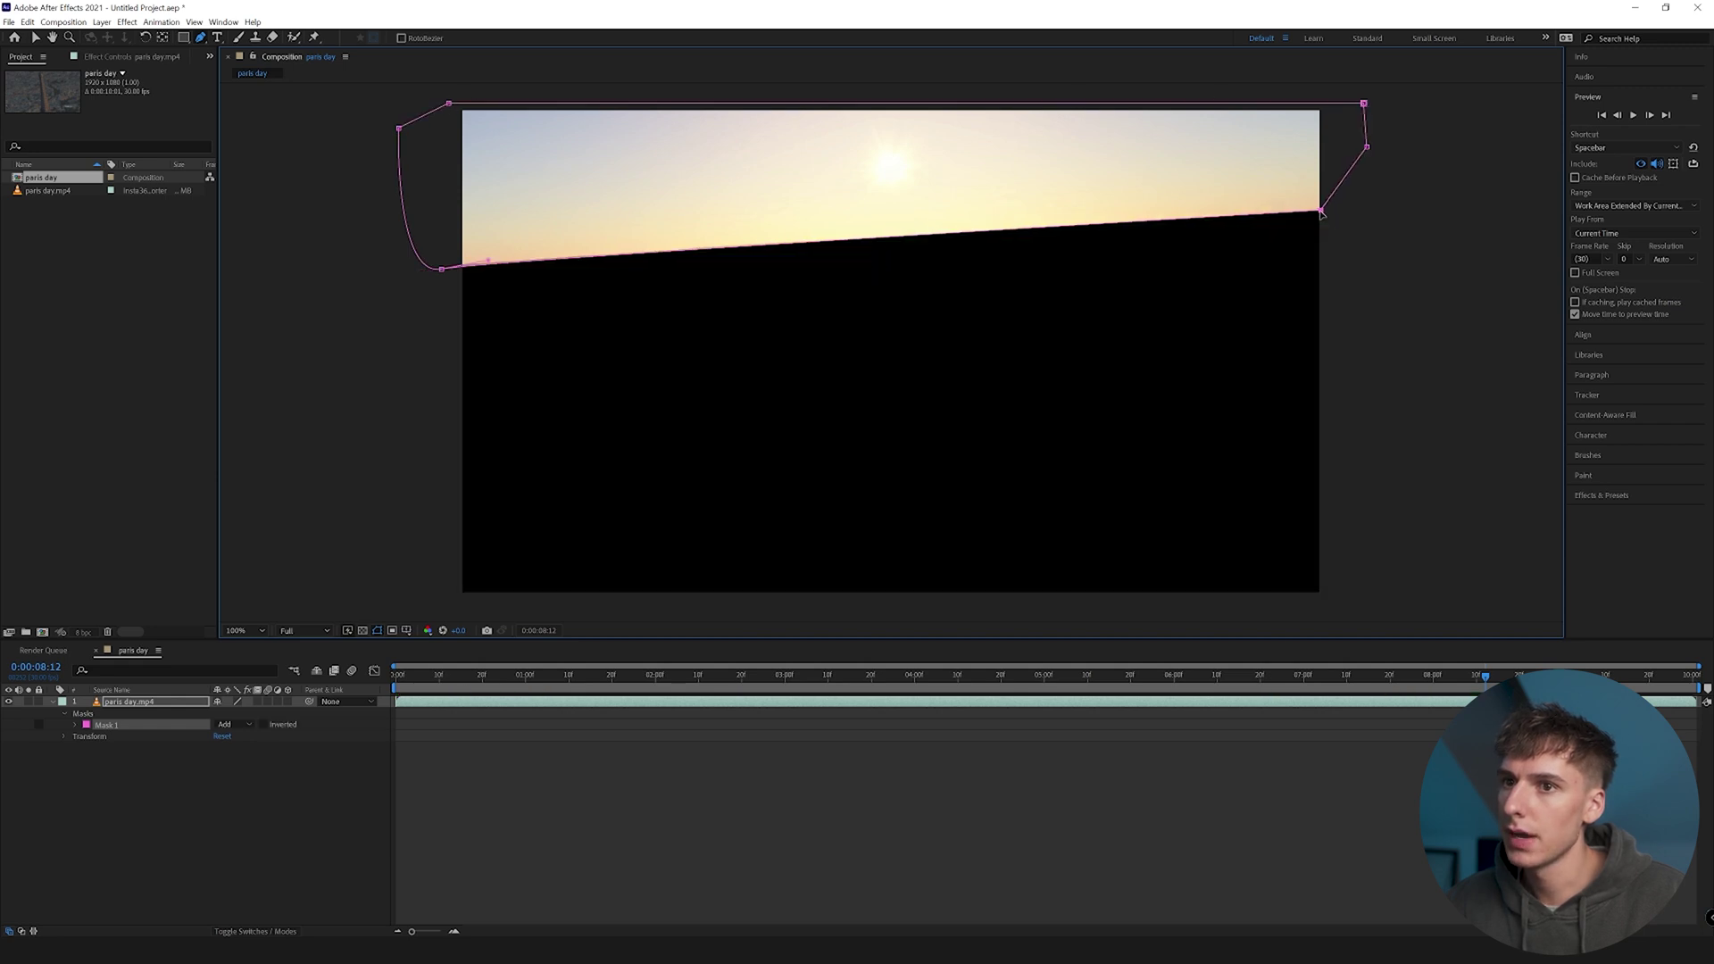
# Set the sky mask's mode to None and start keyframing its Mask Path at 0:00:08:12.
pyautogui.click(76, 723)
pyautogui.click(225, 726)
pyautogui.click(237, 735)
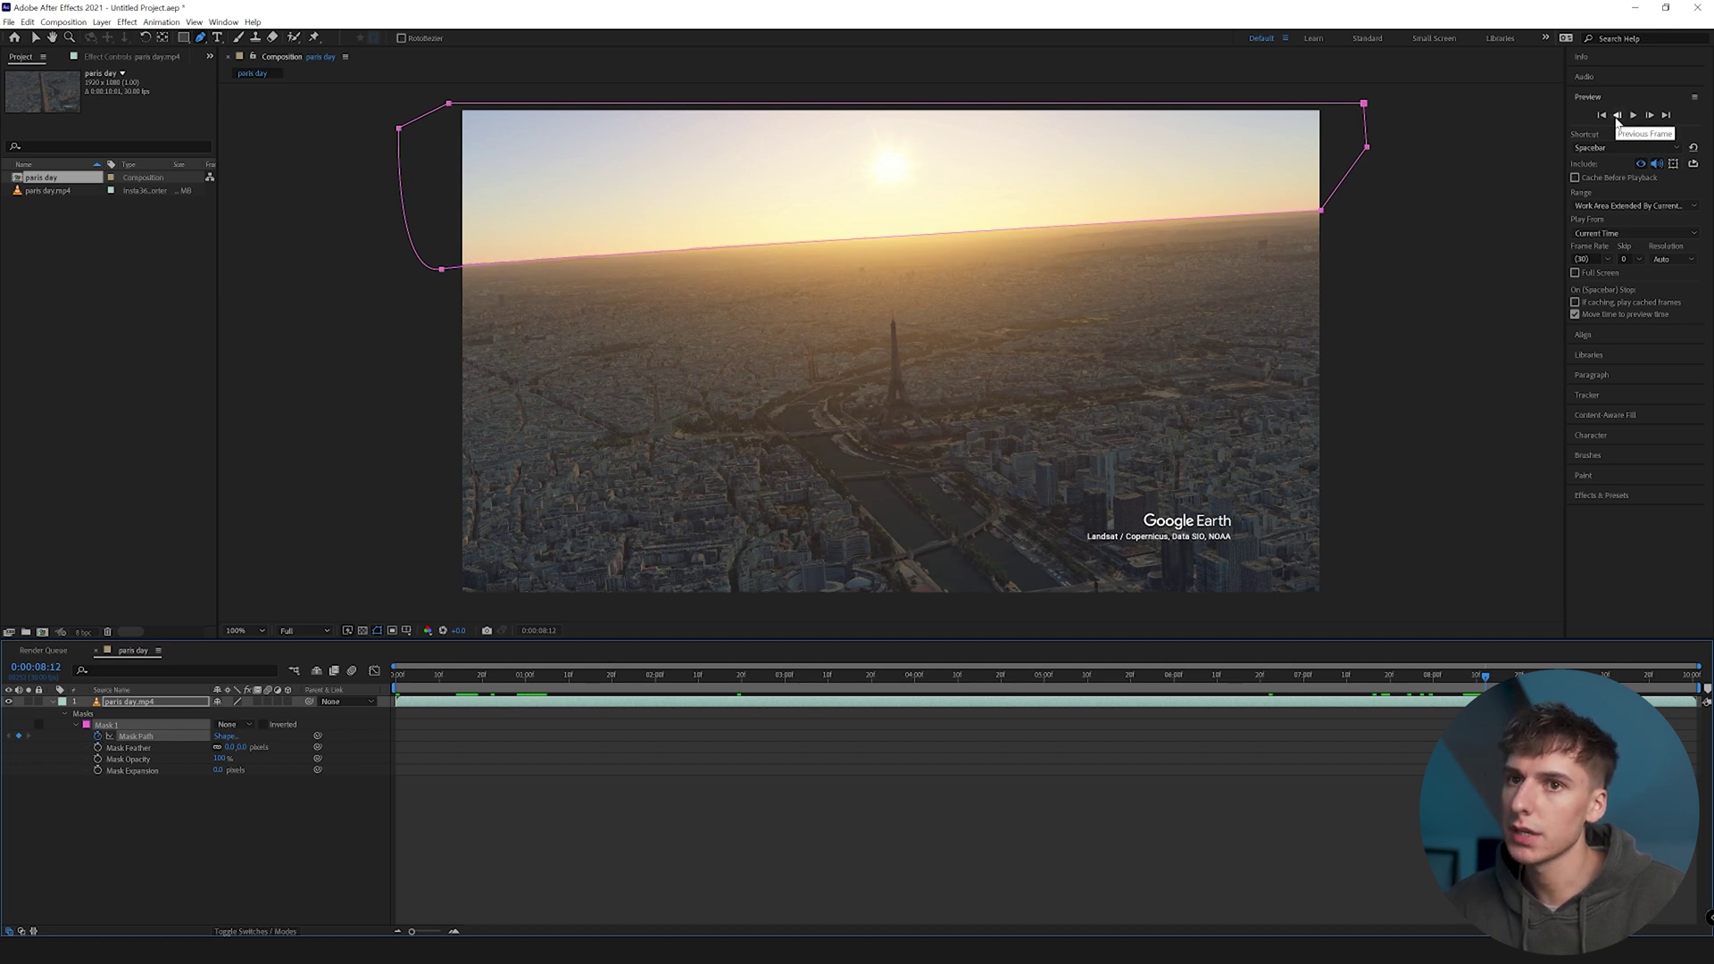
# Go back ten frames to 0:00:08:02 and move both horizon points of the mask down to match the horizon.
pyautogui.click(1616, 122)
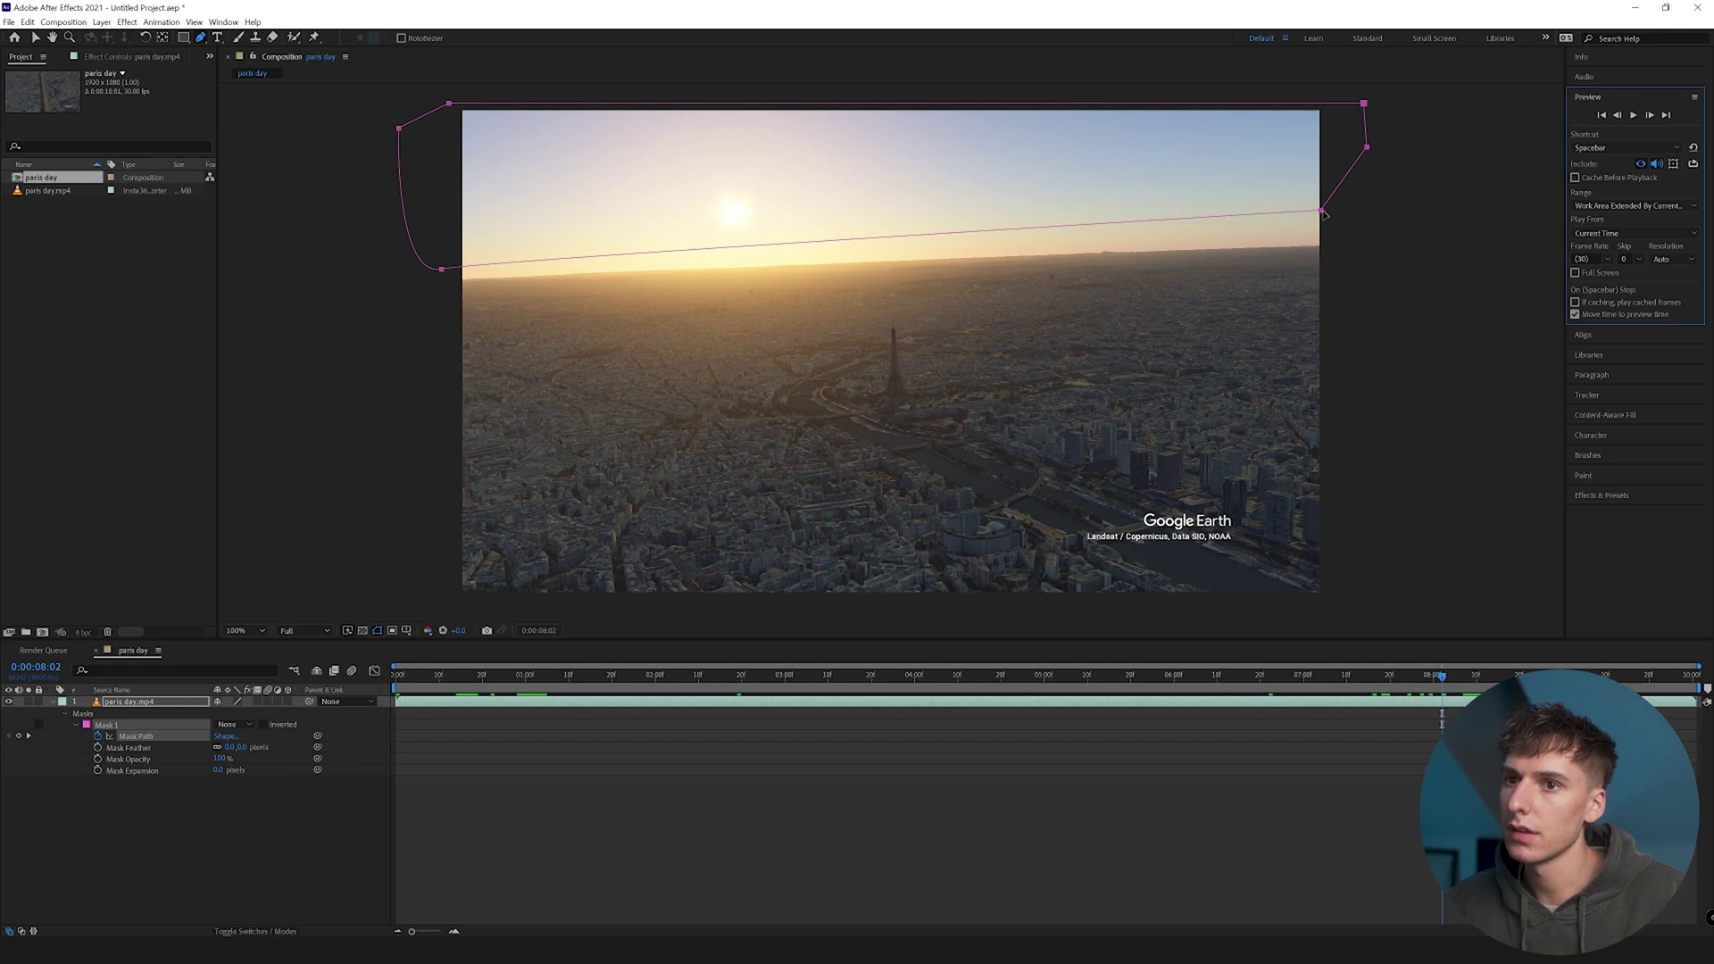
pyautogui.click(1321, 212)
pyautogui.moveTo(1321, 213); pyautogui.dragTo(1324, 246)
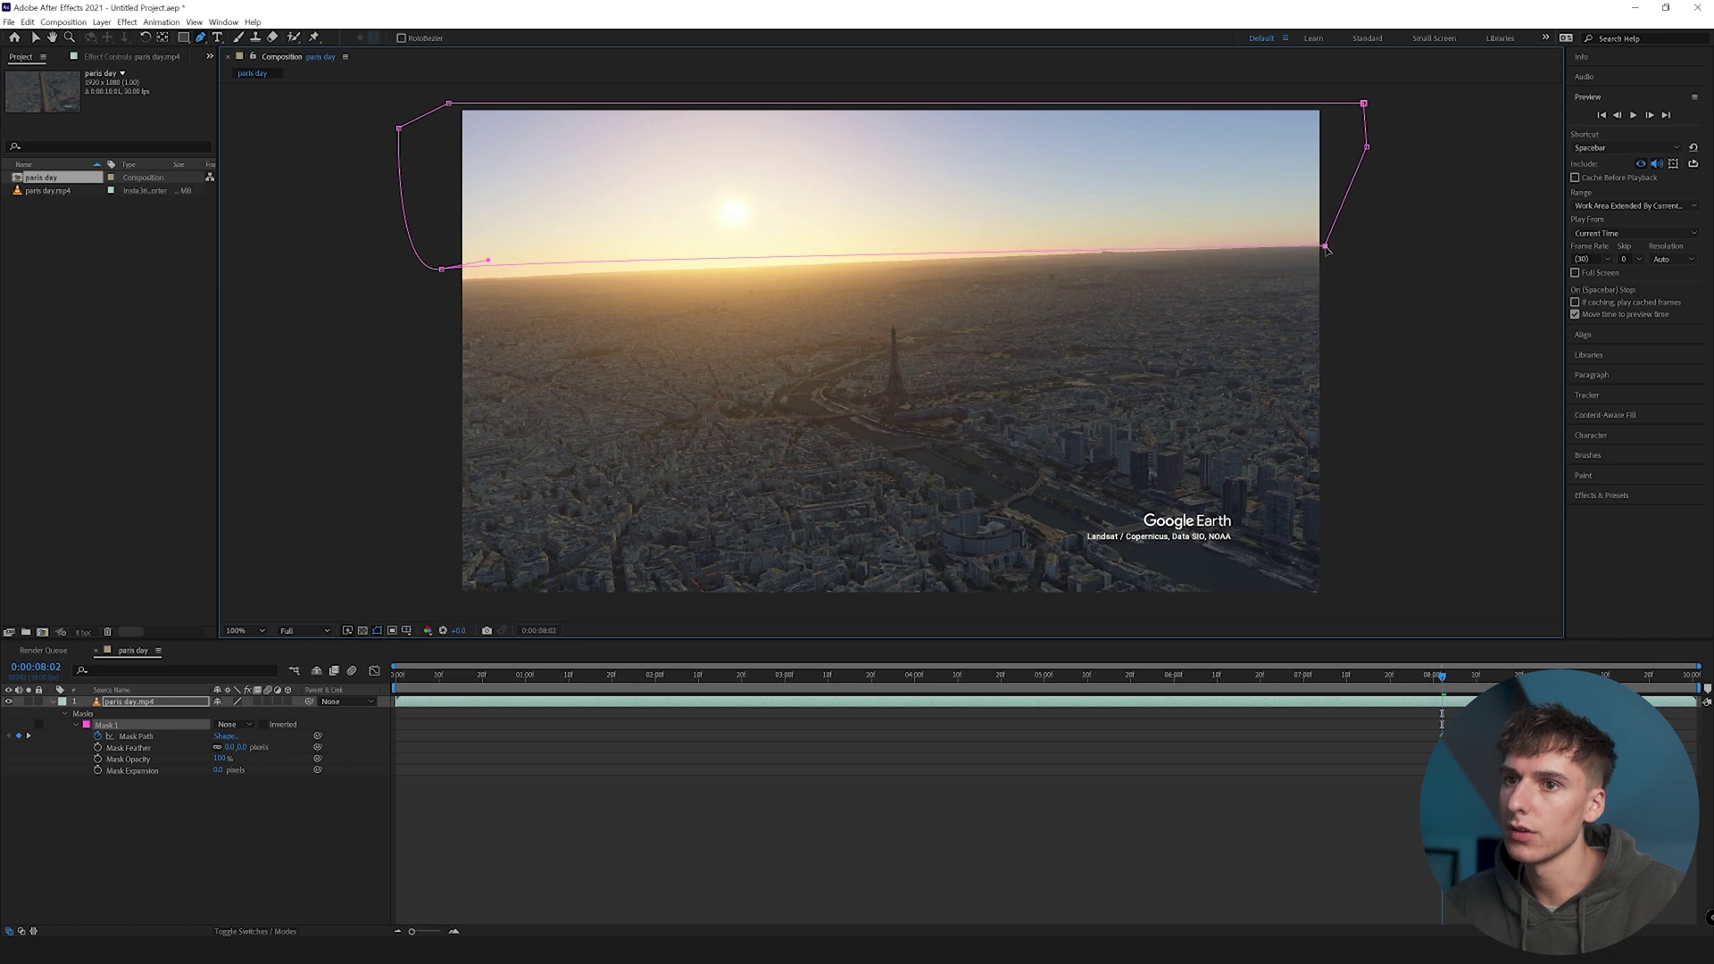
pyautogui.moveTo(443, 270); pyautogui.dragTo(443, 287)
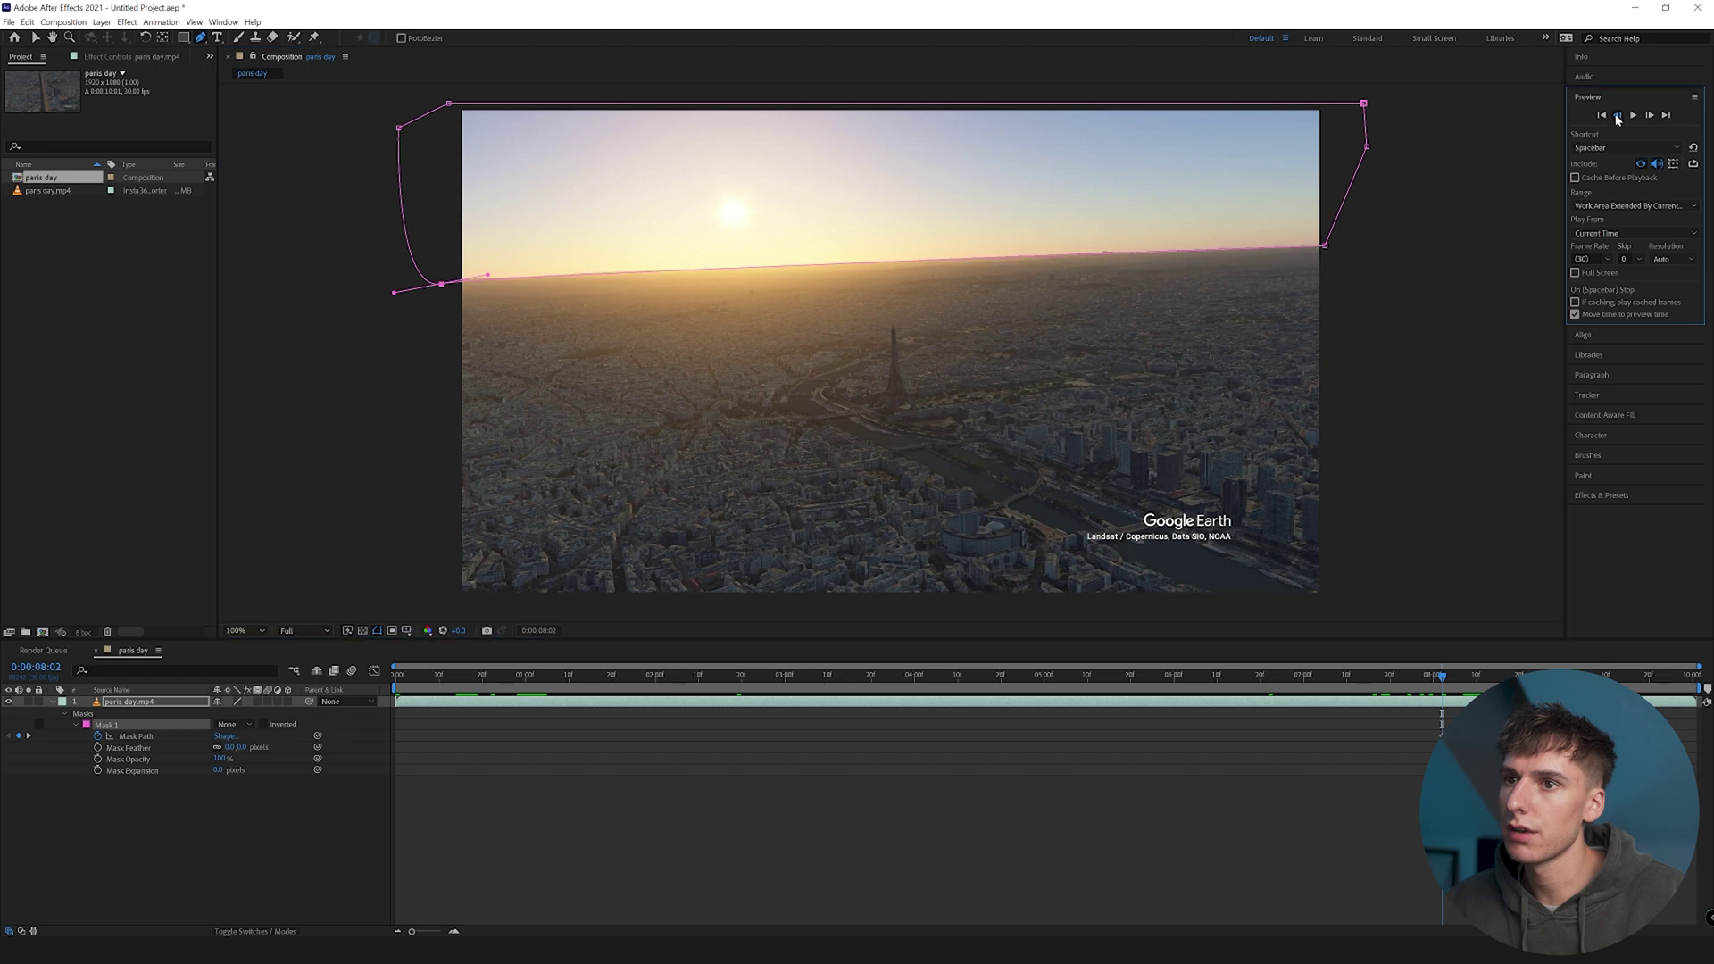
# Keyframe the mask path at 0:00:07:22 and 0:00:07:12 by realigning its horizon points with the skyline.
pyautogui.hotkey('shift', 'pageup')
pyautogui.moveTo(1324, 246); pyautogui.dragTo(1325, 275)
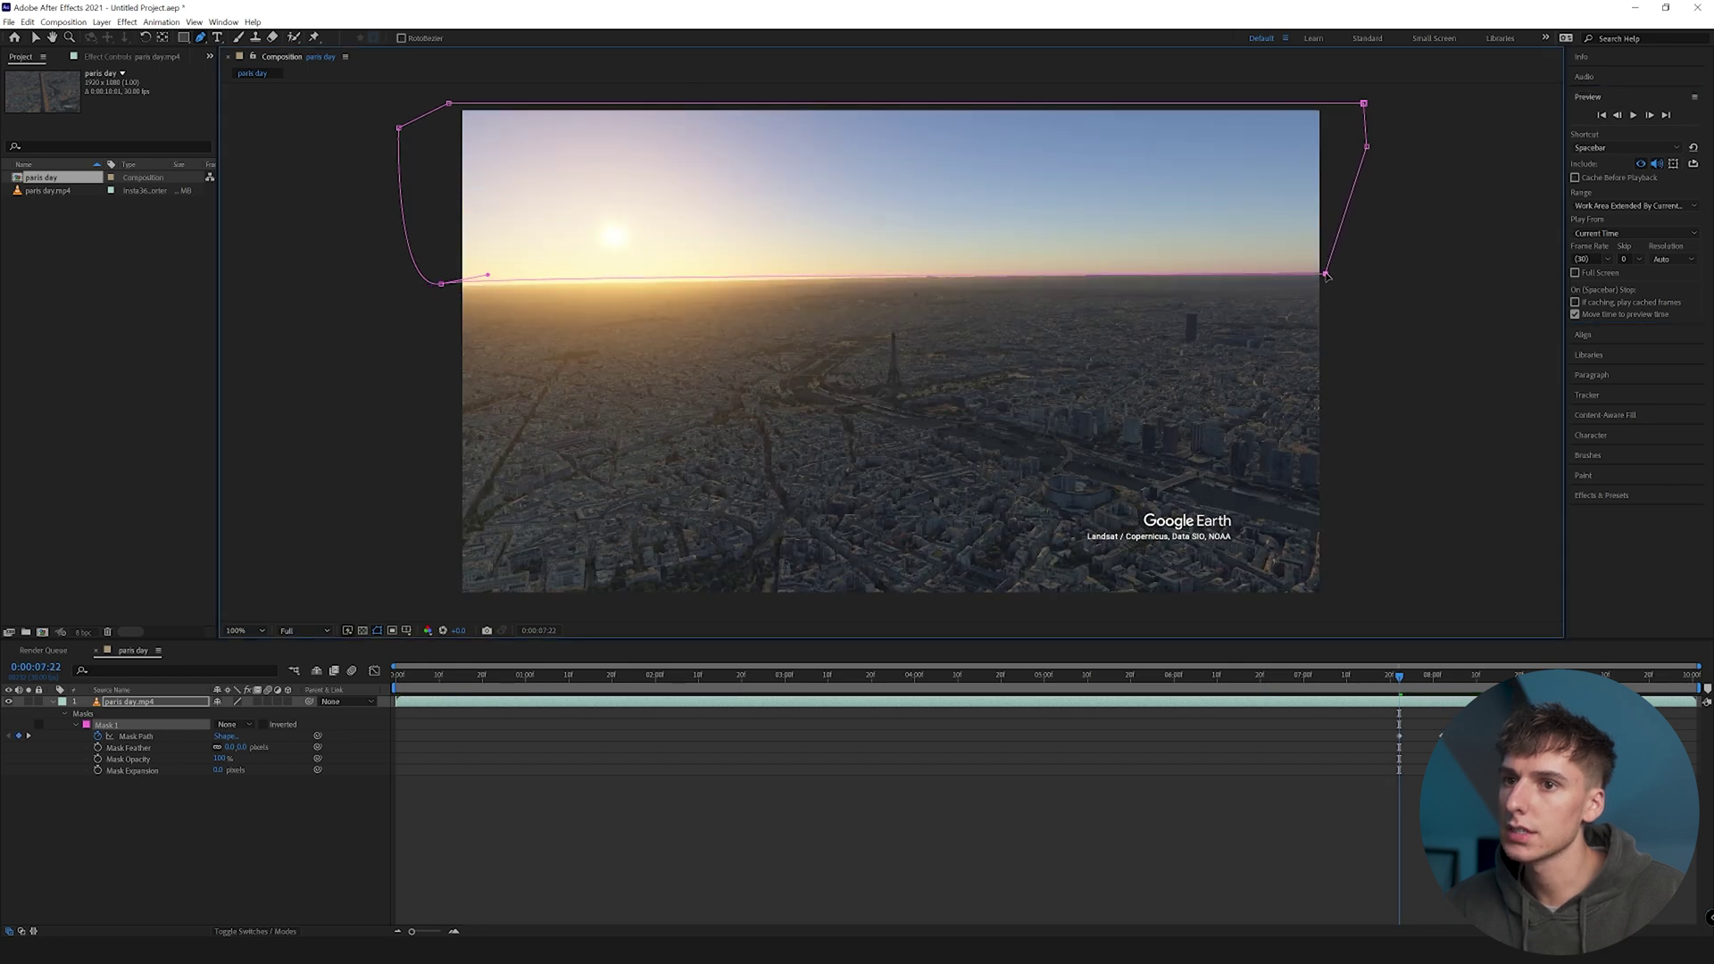
pyautogui.moveTo(442, 284); pyautogui.dragTo(443, 293)
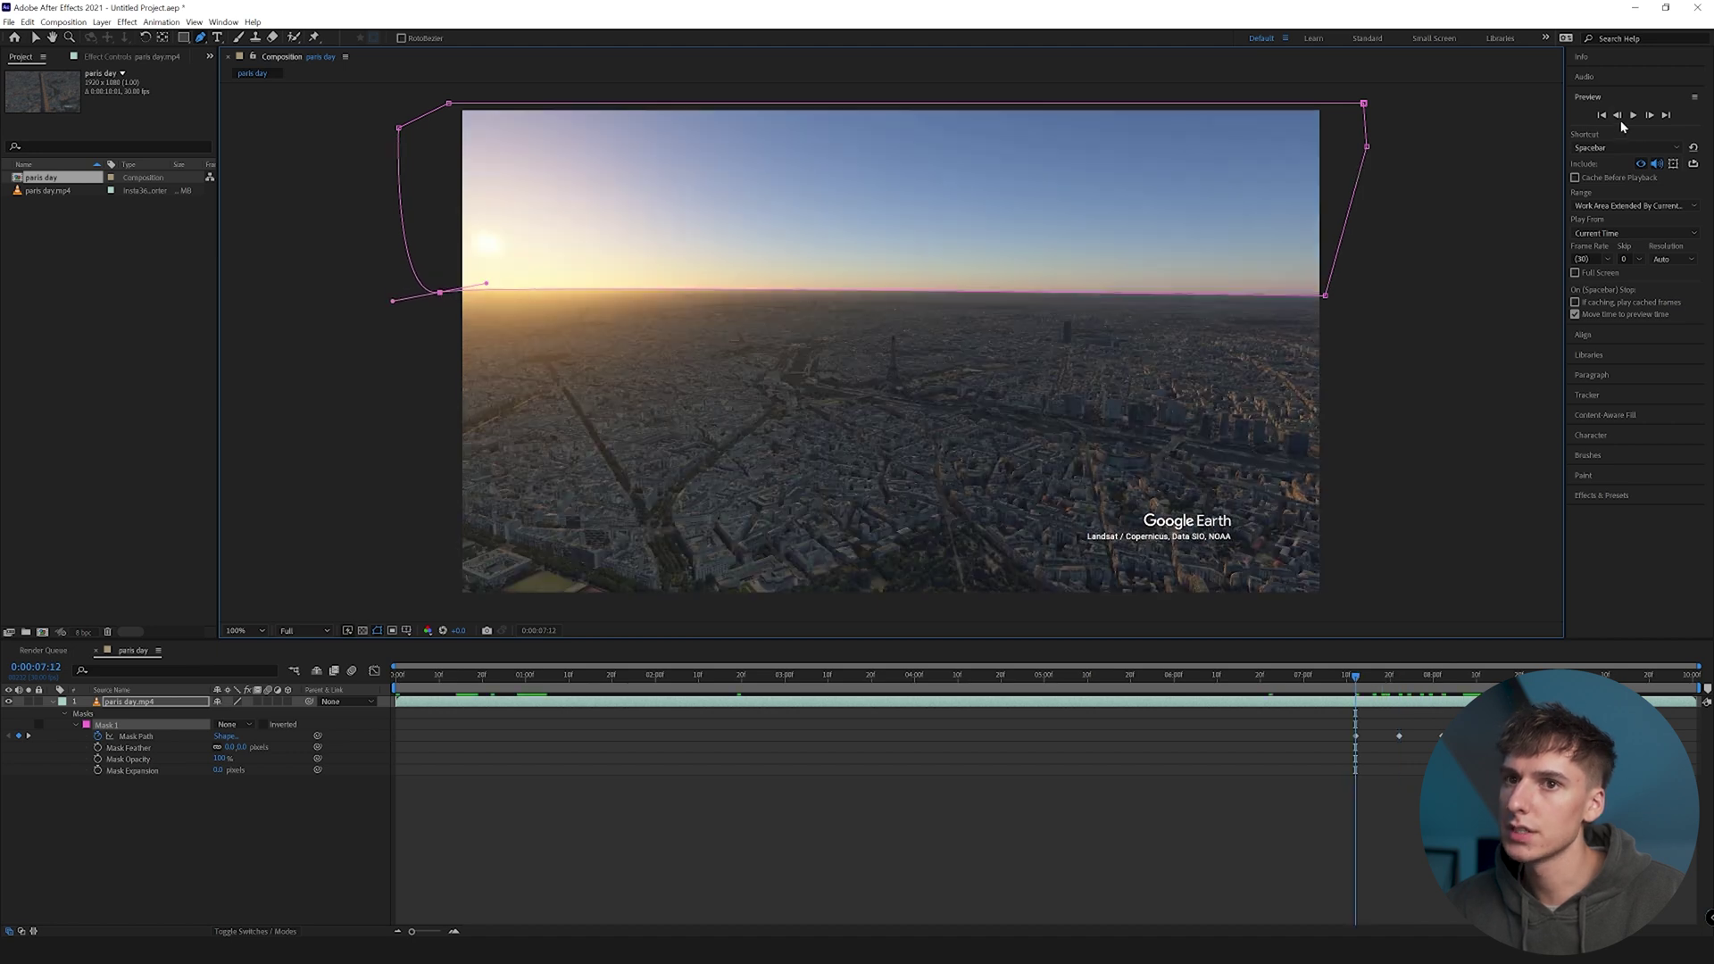
# Continue the mask path keyframes at 0:00:07:02 and 0:00:06:22, lowering the right horizon point to follow the horizon.
pyautogui.click(1618, 115)
pyautogui.moveTo(1325, 297); pyautogui.dragTo(1330, 317)
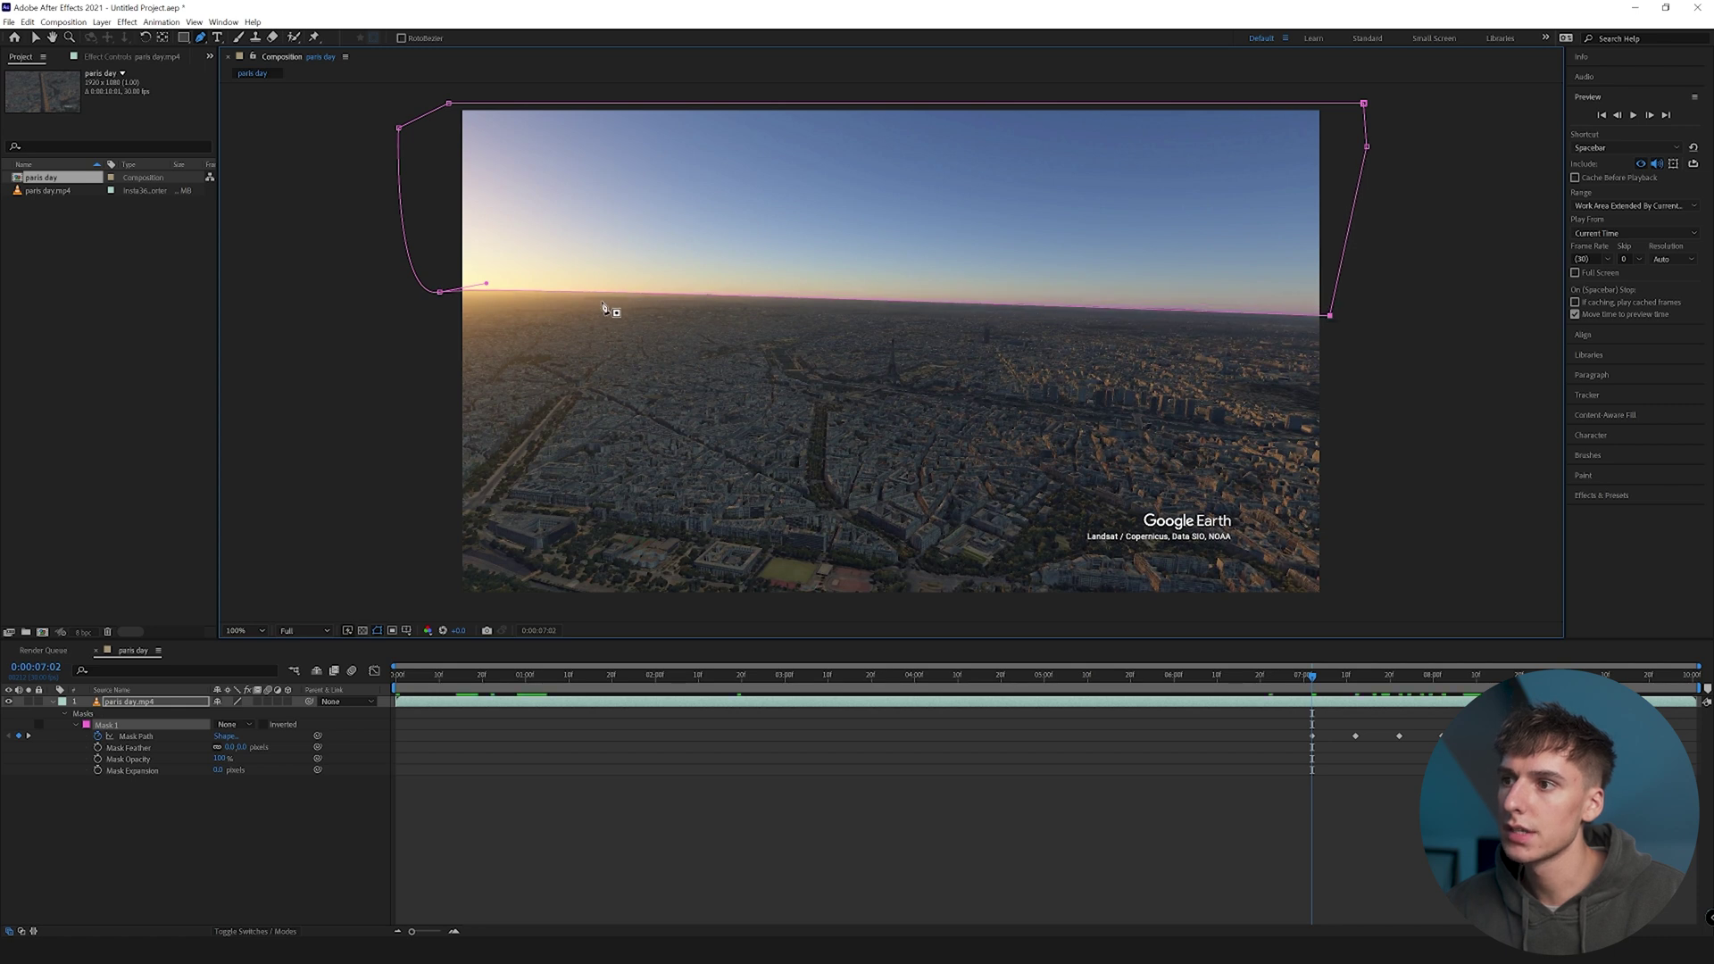
pyautogui.click(1607, 234)
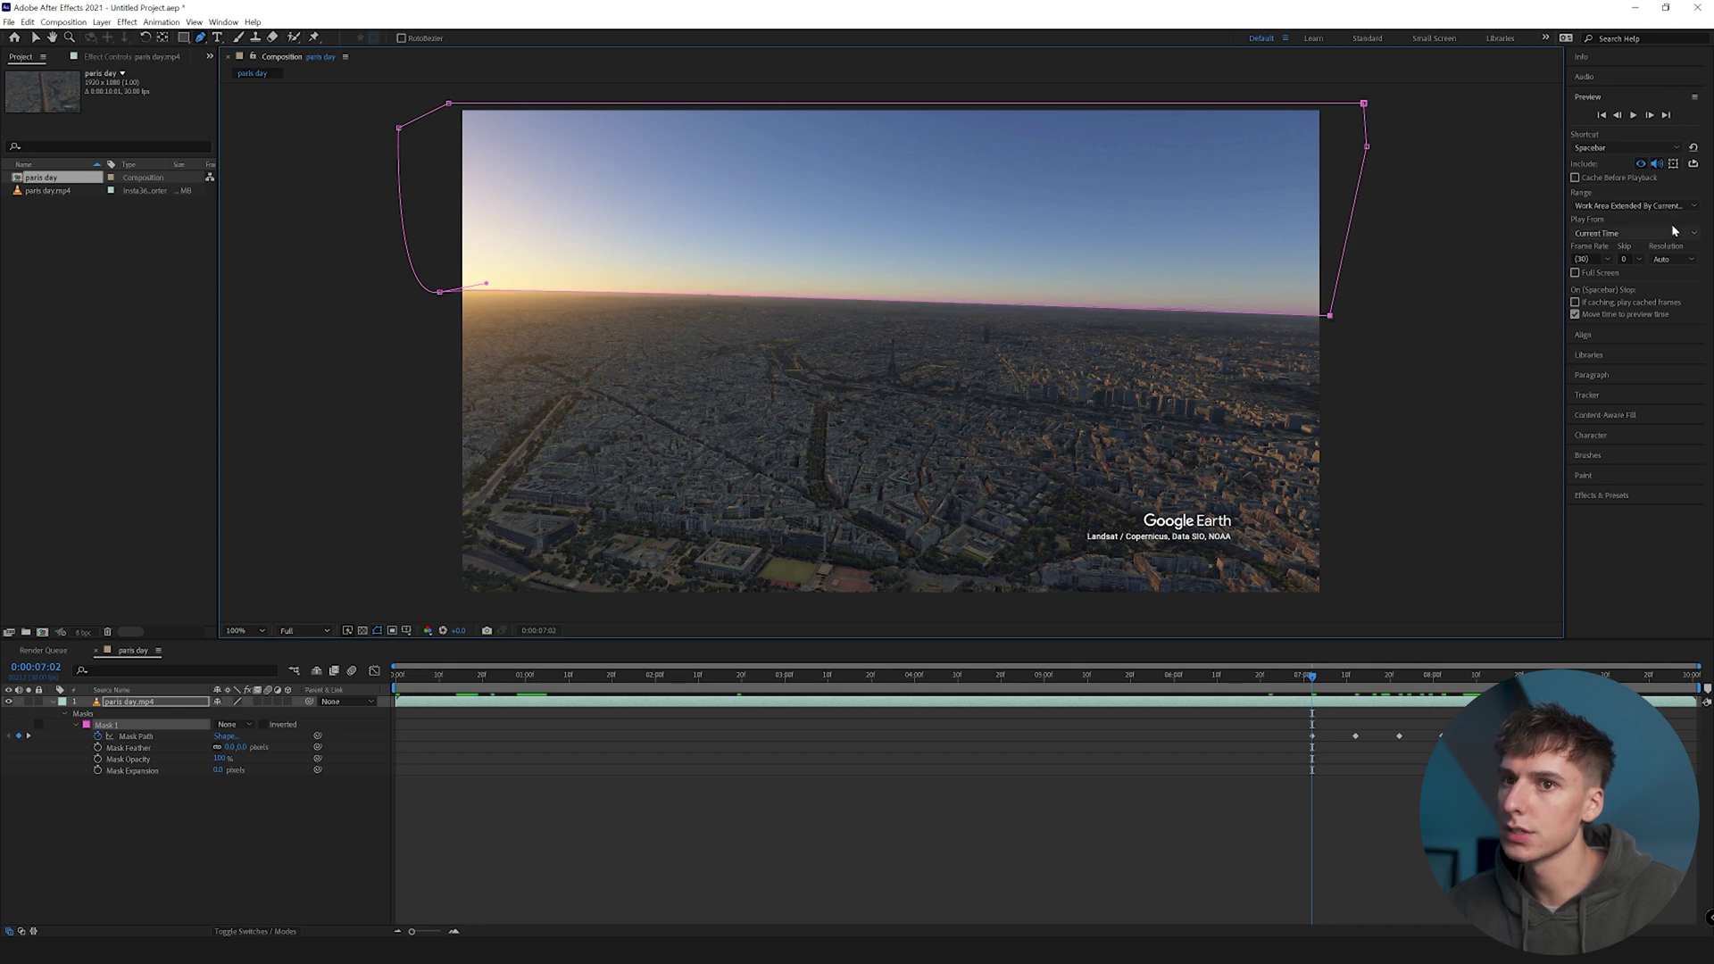
pyautogui.hotkey('shift', 'pageup')
pyautogui.moveTo(1328, 320); pyautogui.dragTo(1330, 332)
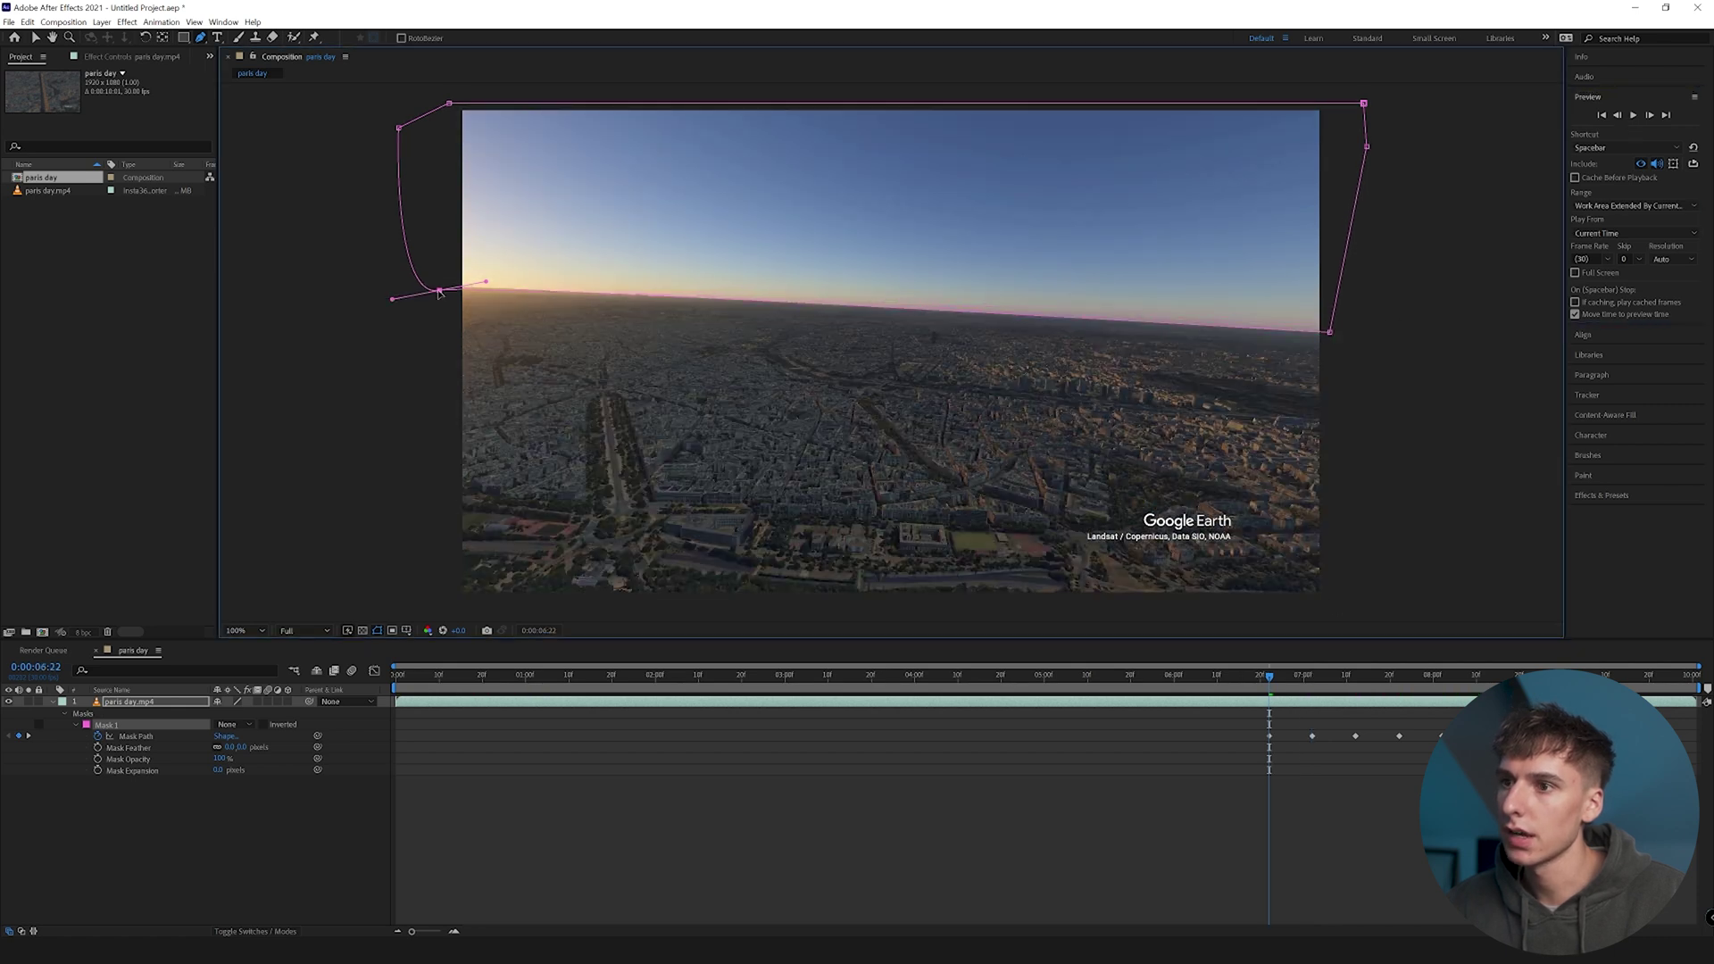
# Recheck the mask at 0:00:07:02, then fit both horizon points to the horizon at 0:00:06:12.
pyautogui.click(1647, 126)
pyautogui.hotkey('shift', 'pagedown')
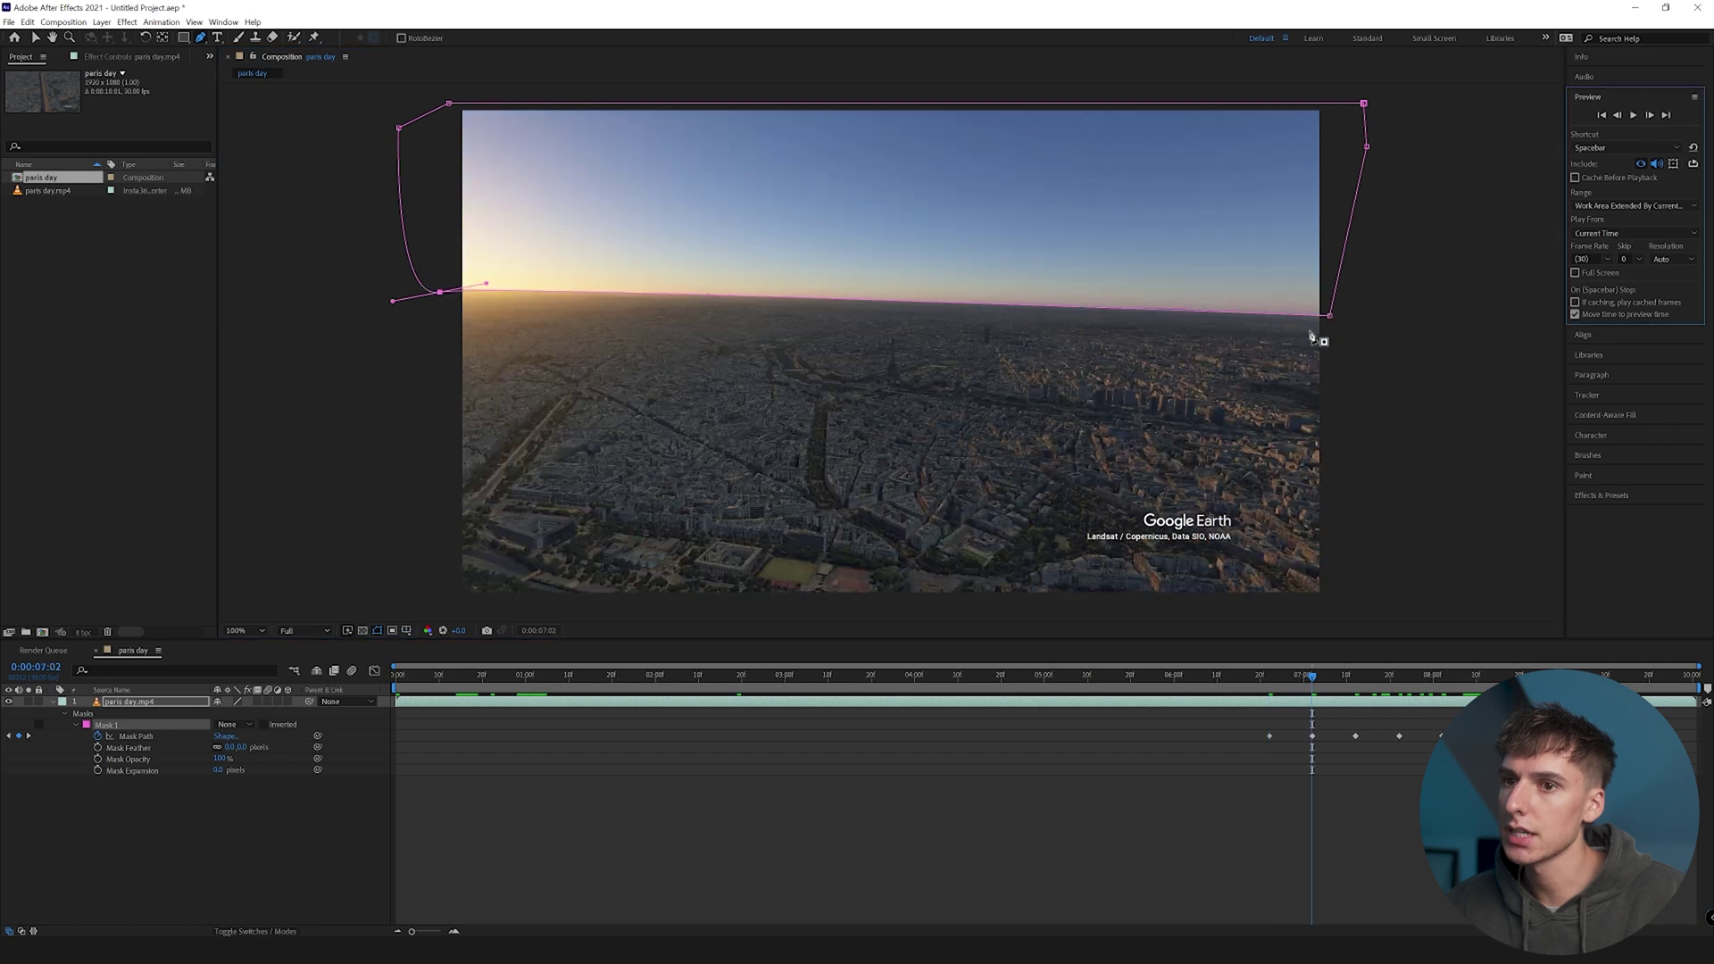
pyautogui.hotkey('shift', 'pageup')
pyautogui.hotkey('shift', 'pageup')
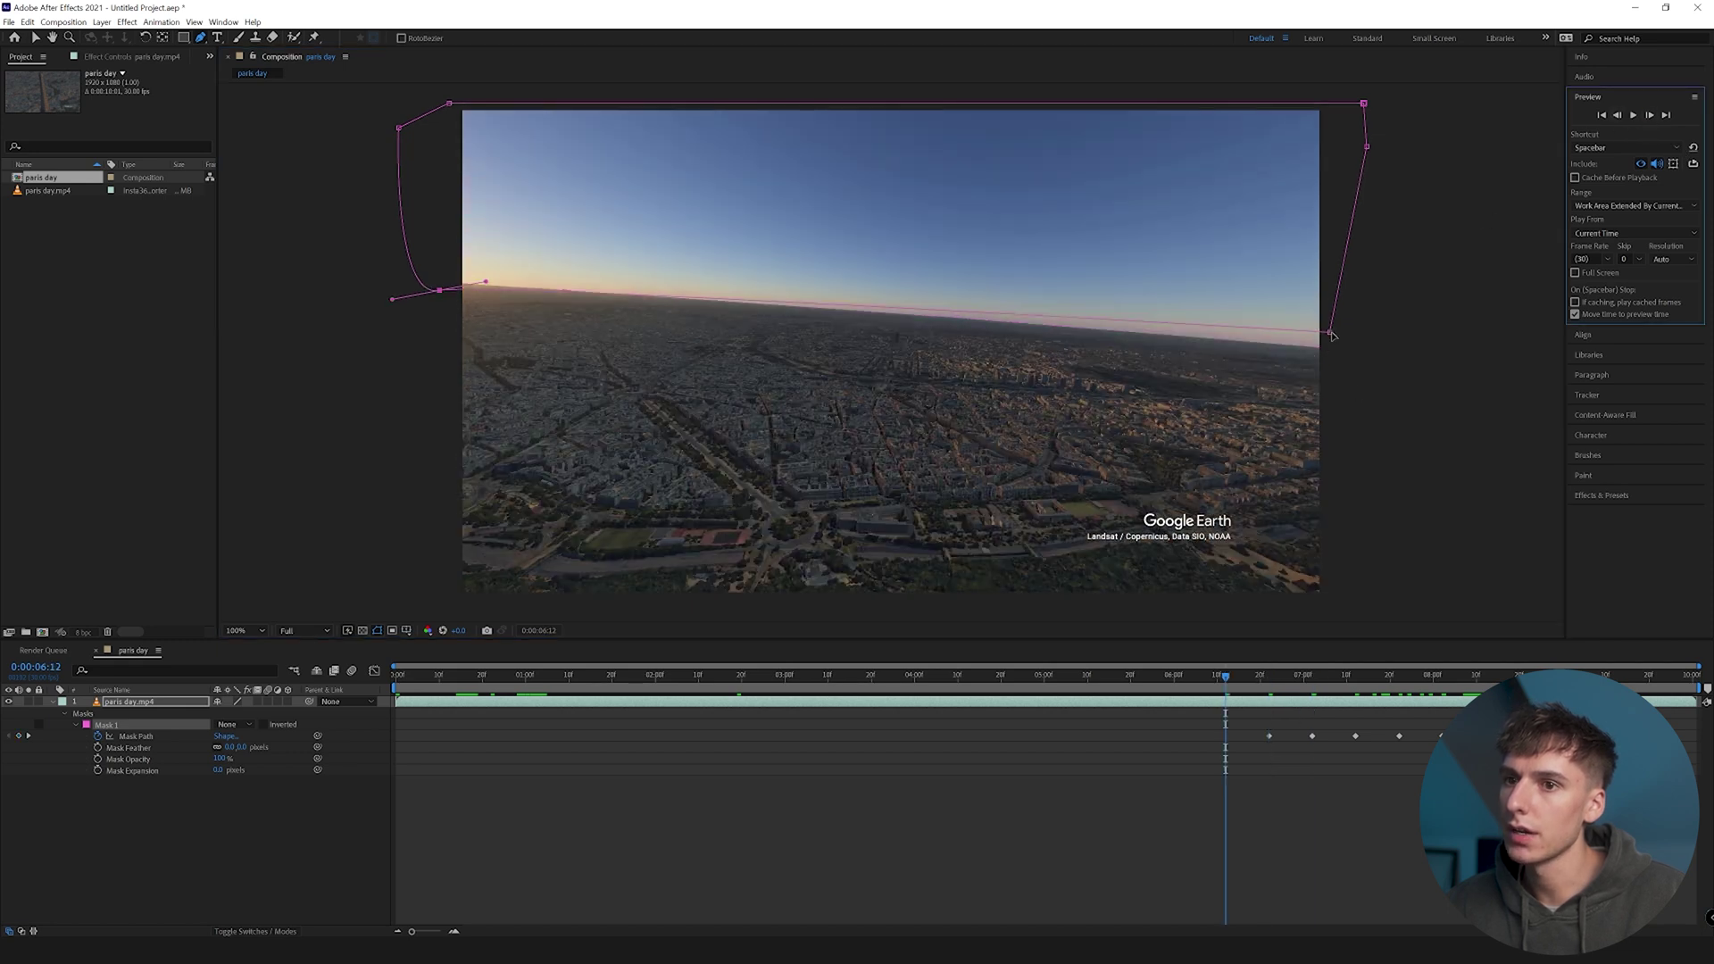
pyautogui.moveTo(1329, 333); pyautogui.dragTo(1331, 347)
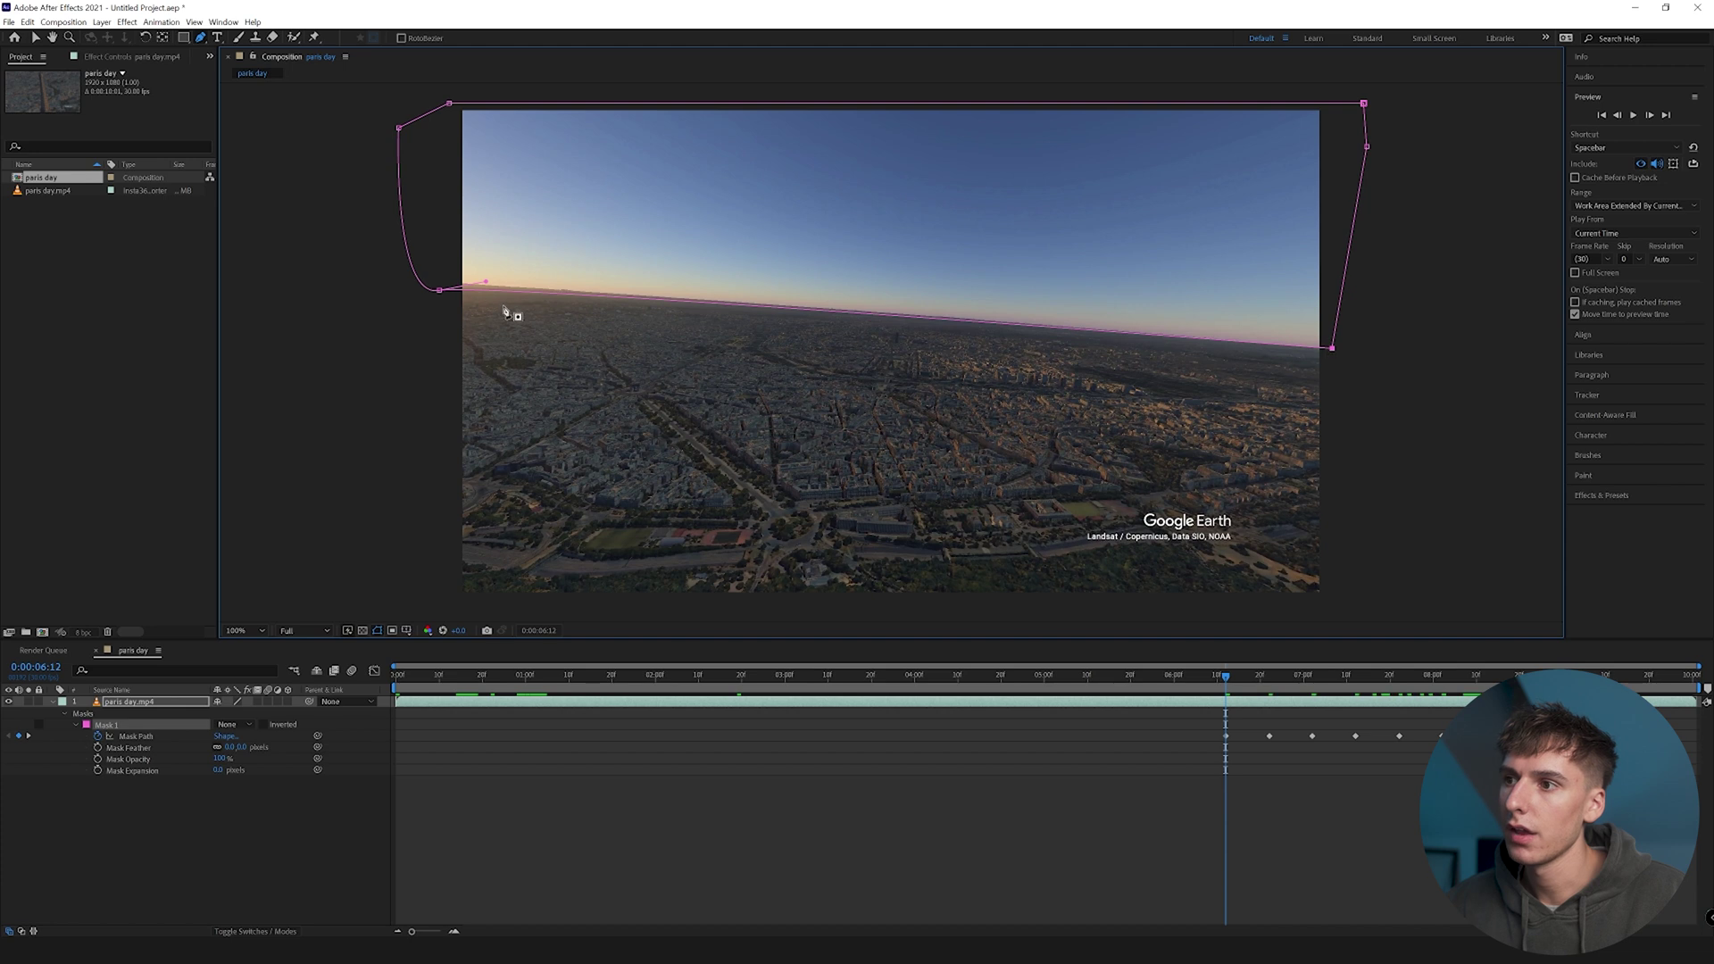
pyautogui.click(440, 289)
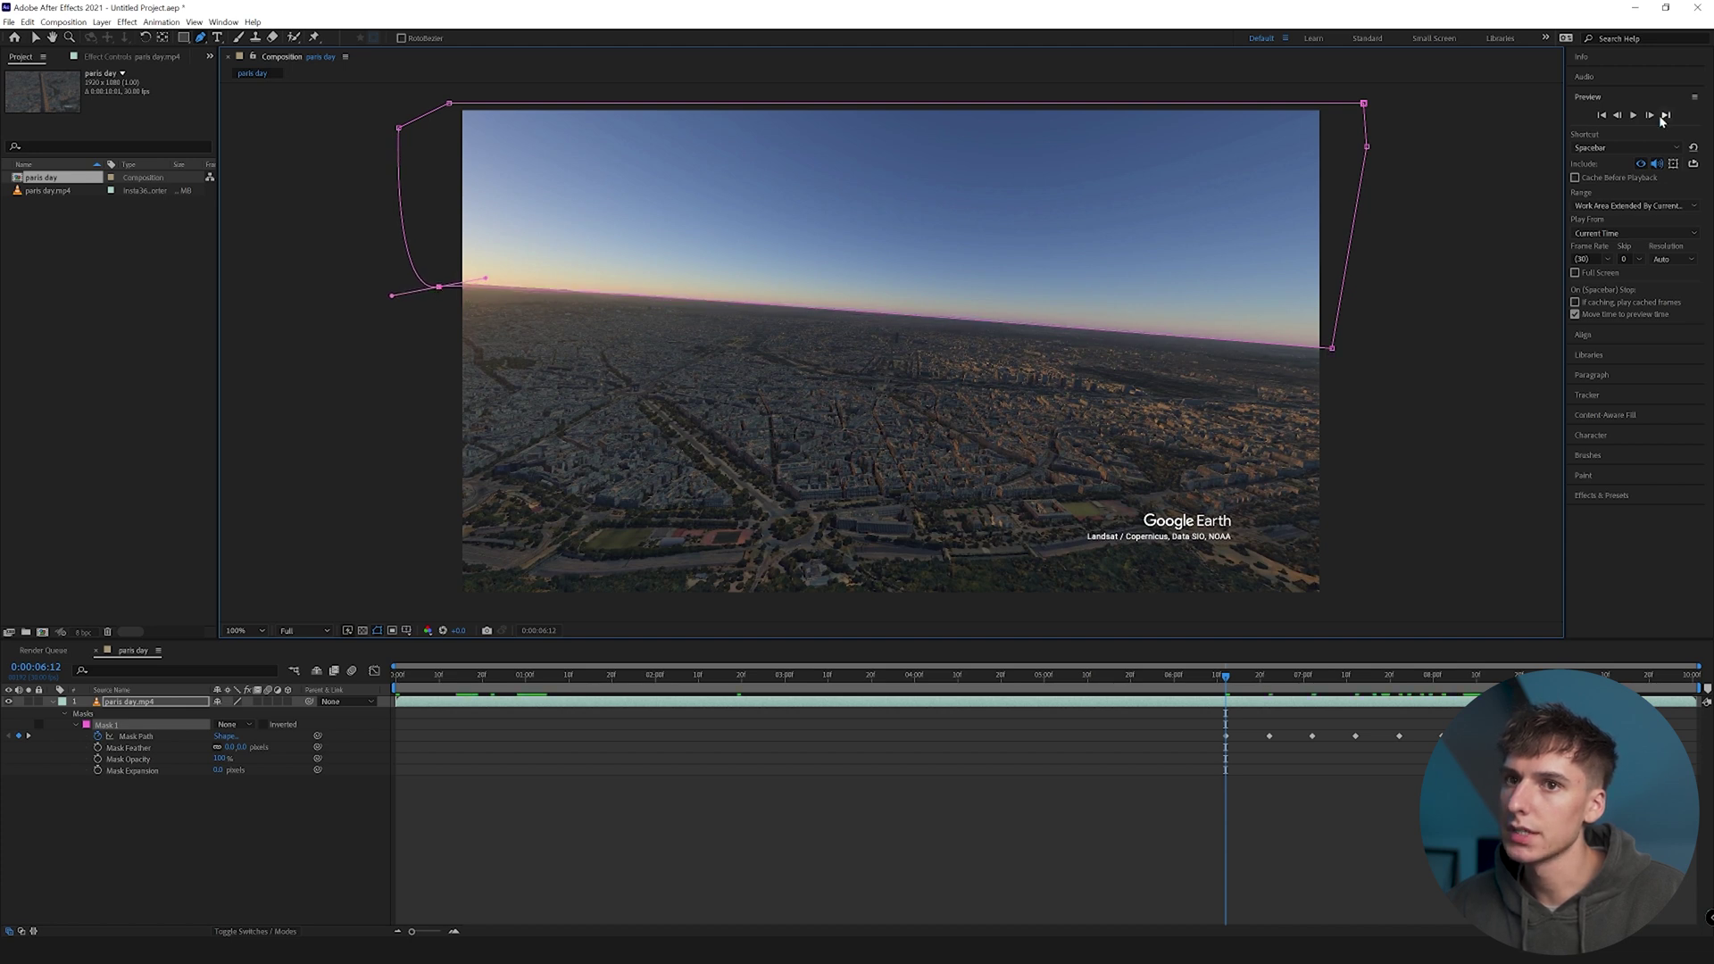
# Keyframe the mask path every ten frames back to 0:00:00:22, moving its left horizon point above the frame there.
pyautogui.click(1617, 115)
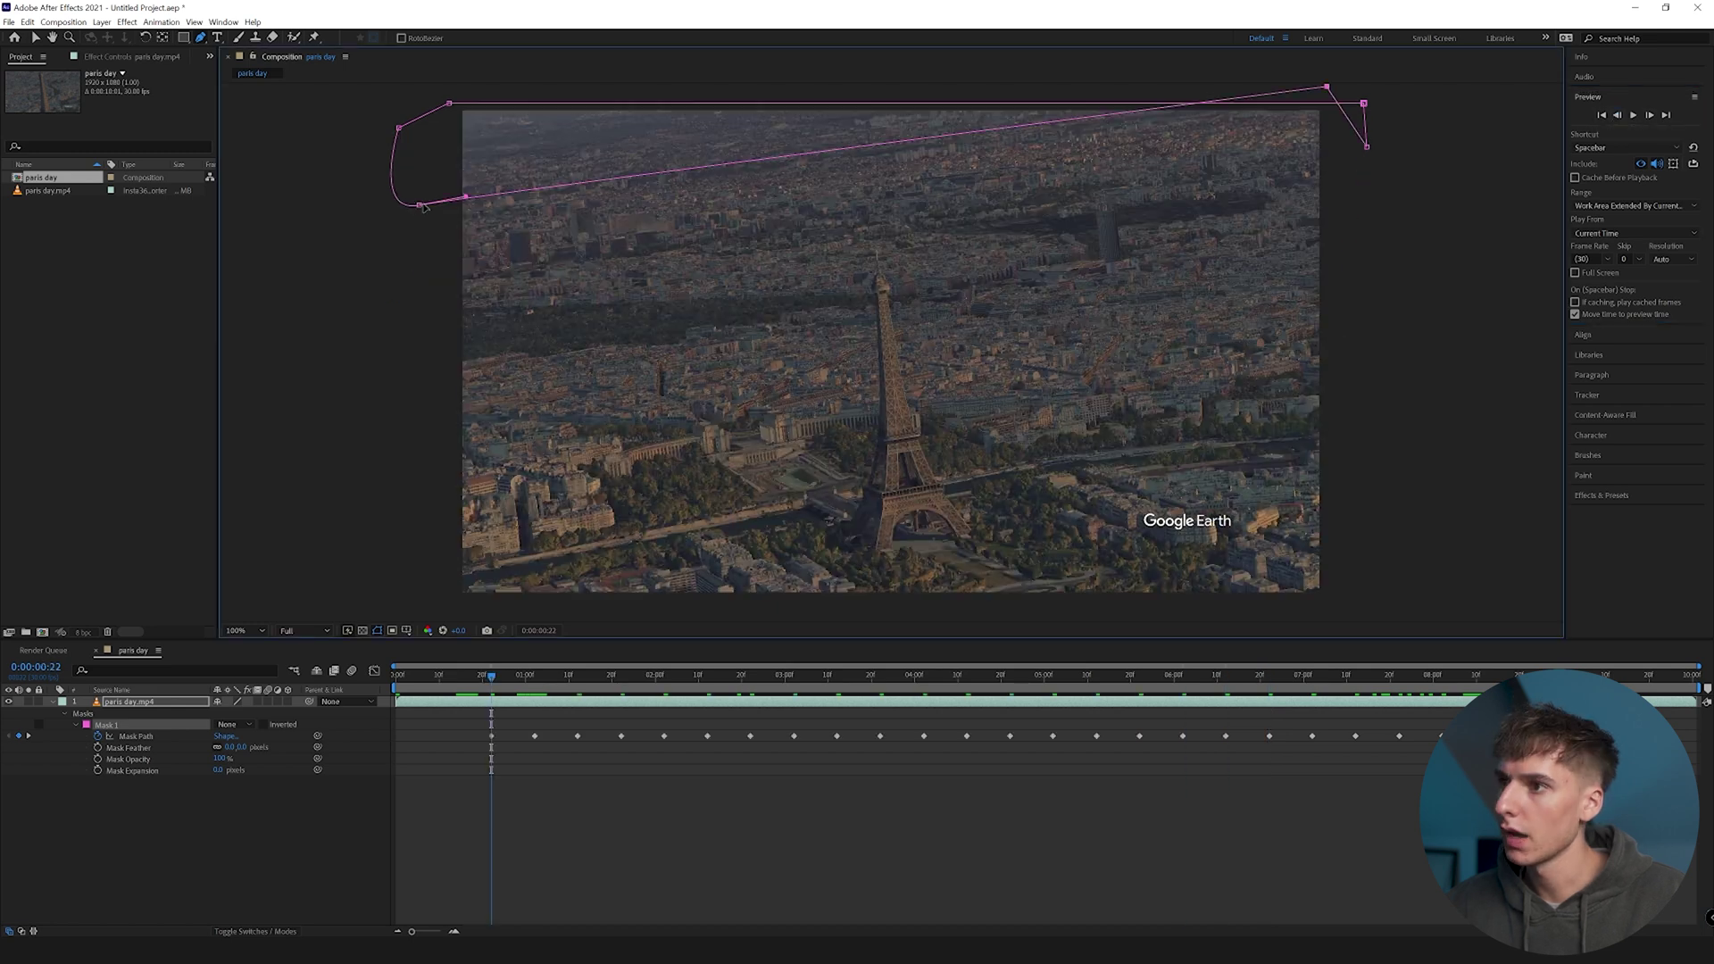
pyautogui.moveTo(419, 205); pyautogui.dragTo(427, 111)
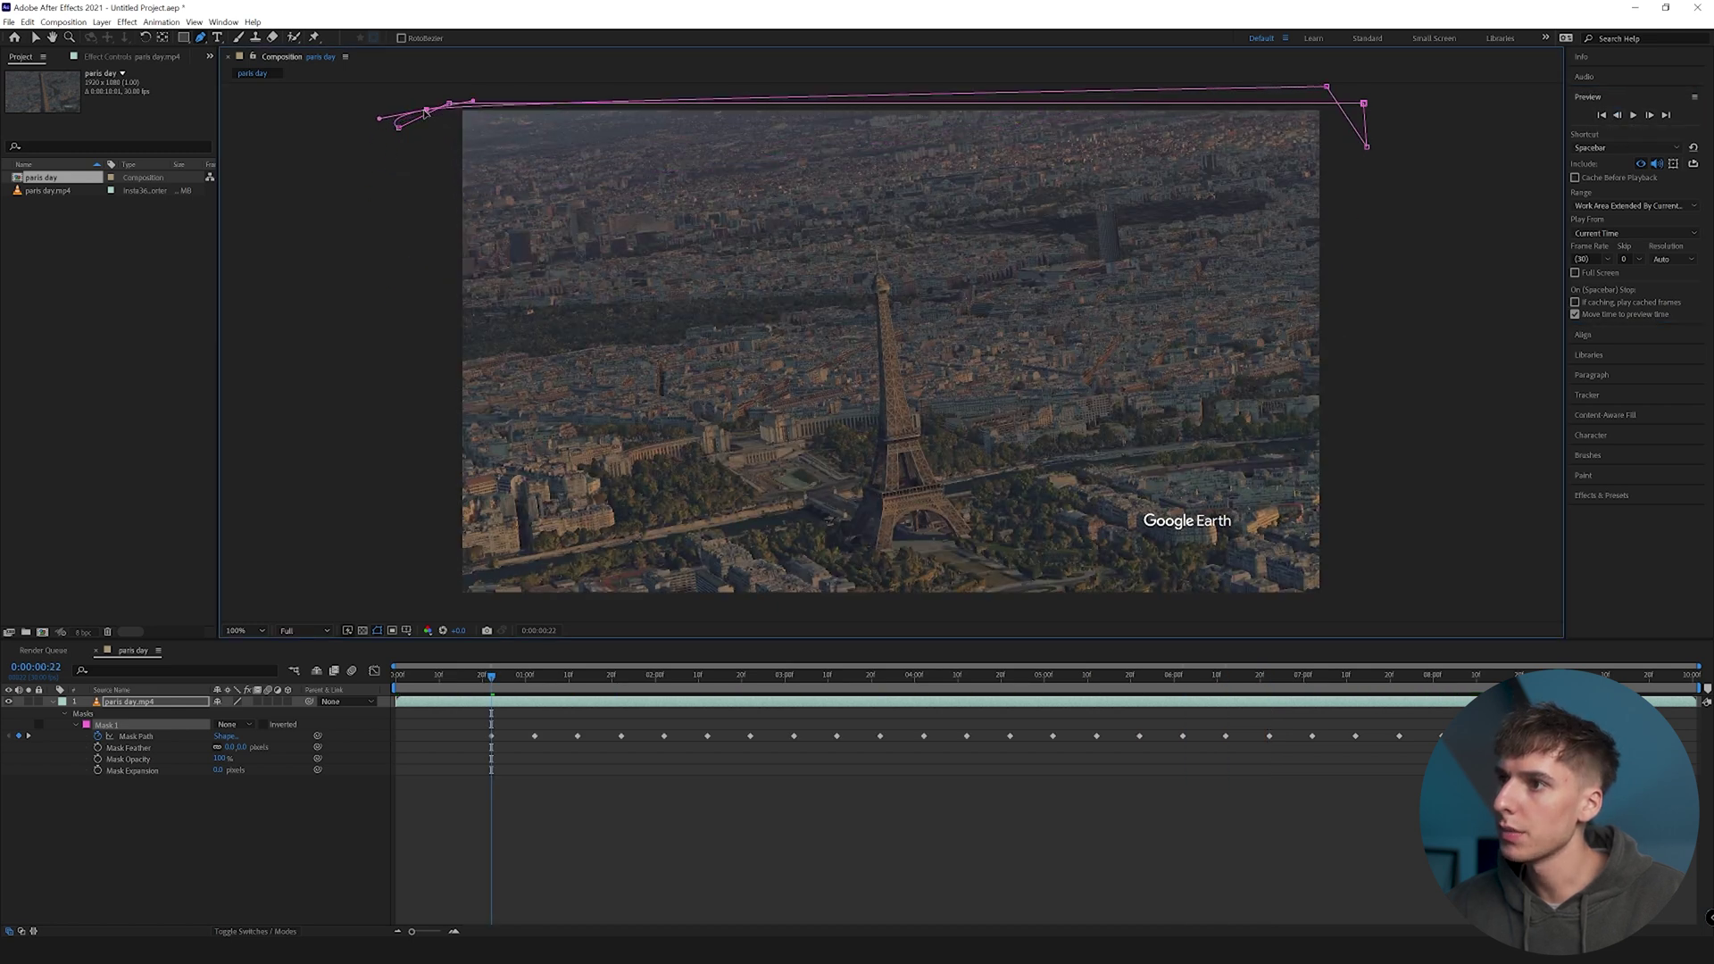
pyautogui.click(1648, 115)
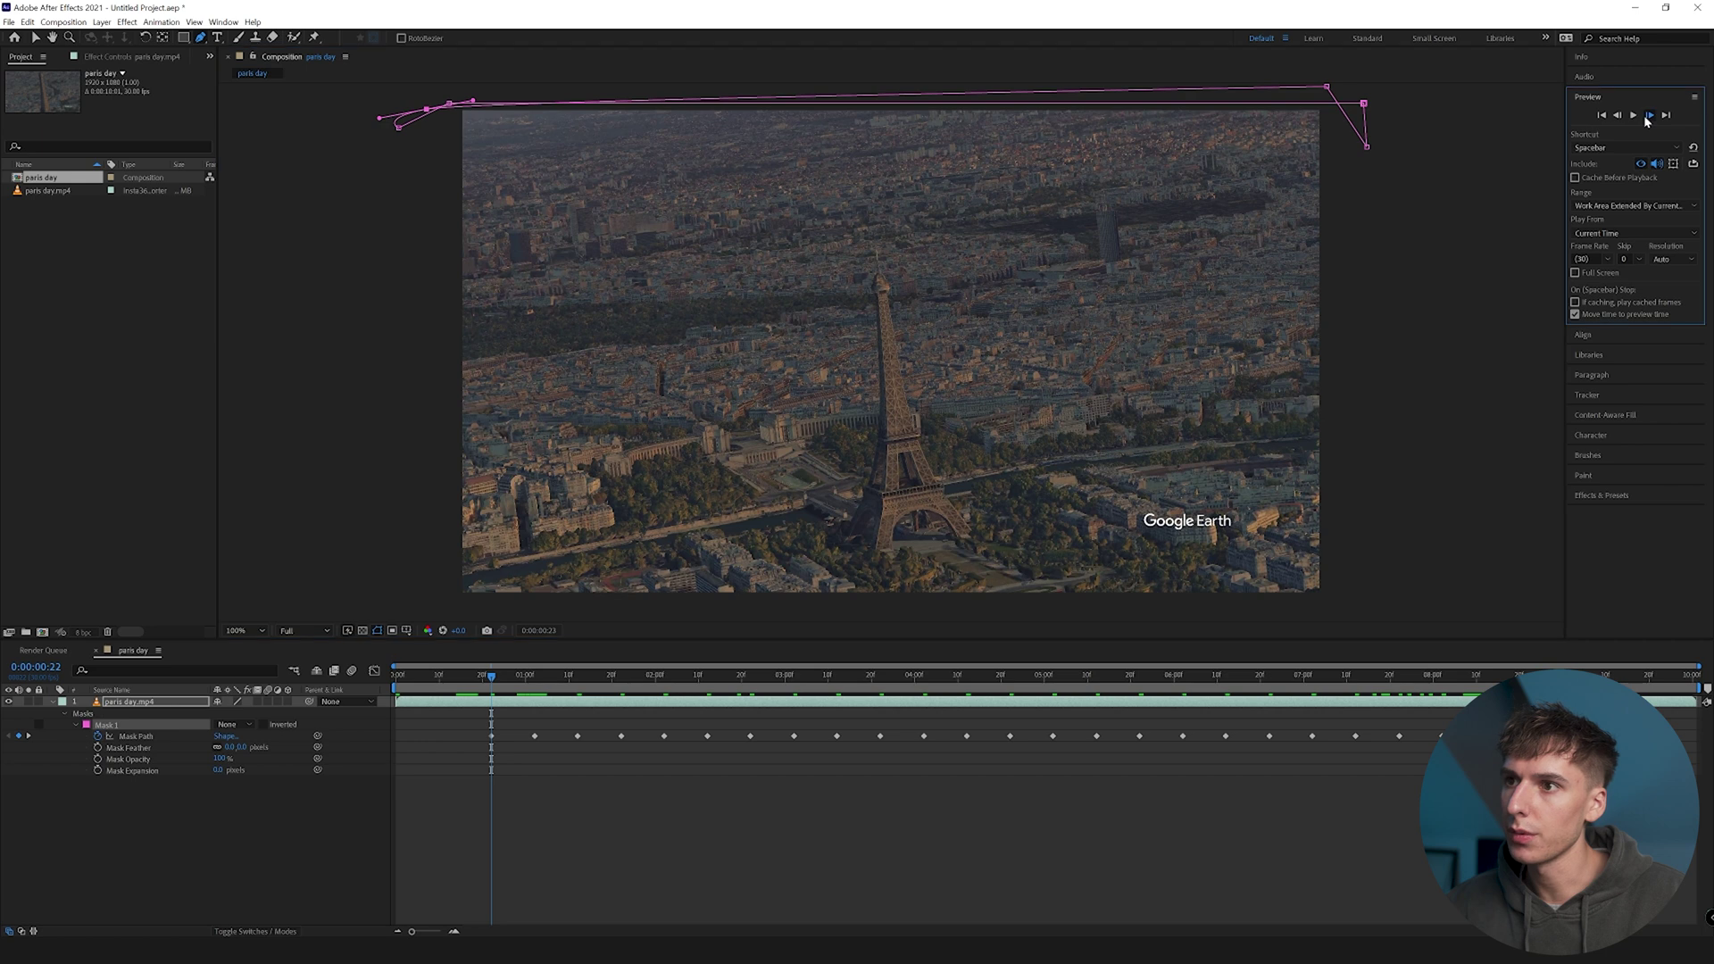
# Keyframe the mask path frame by frame from 0:00:00:23, repositioning its points just outside the frame to follow the horizon.
pyautogui.moveTo(425, 117); pyautogui.dragTo(424, 119)
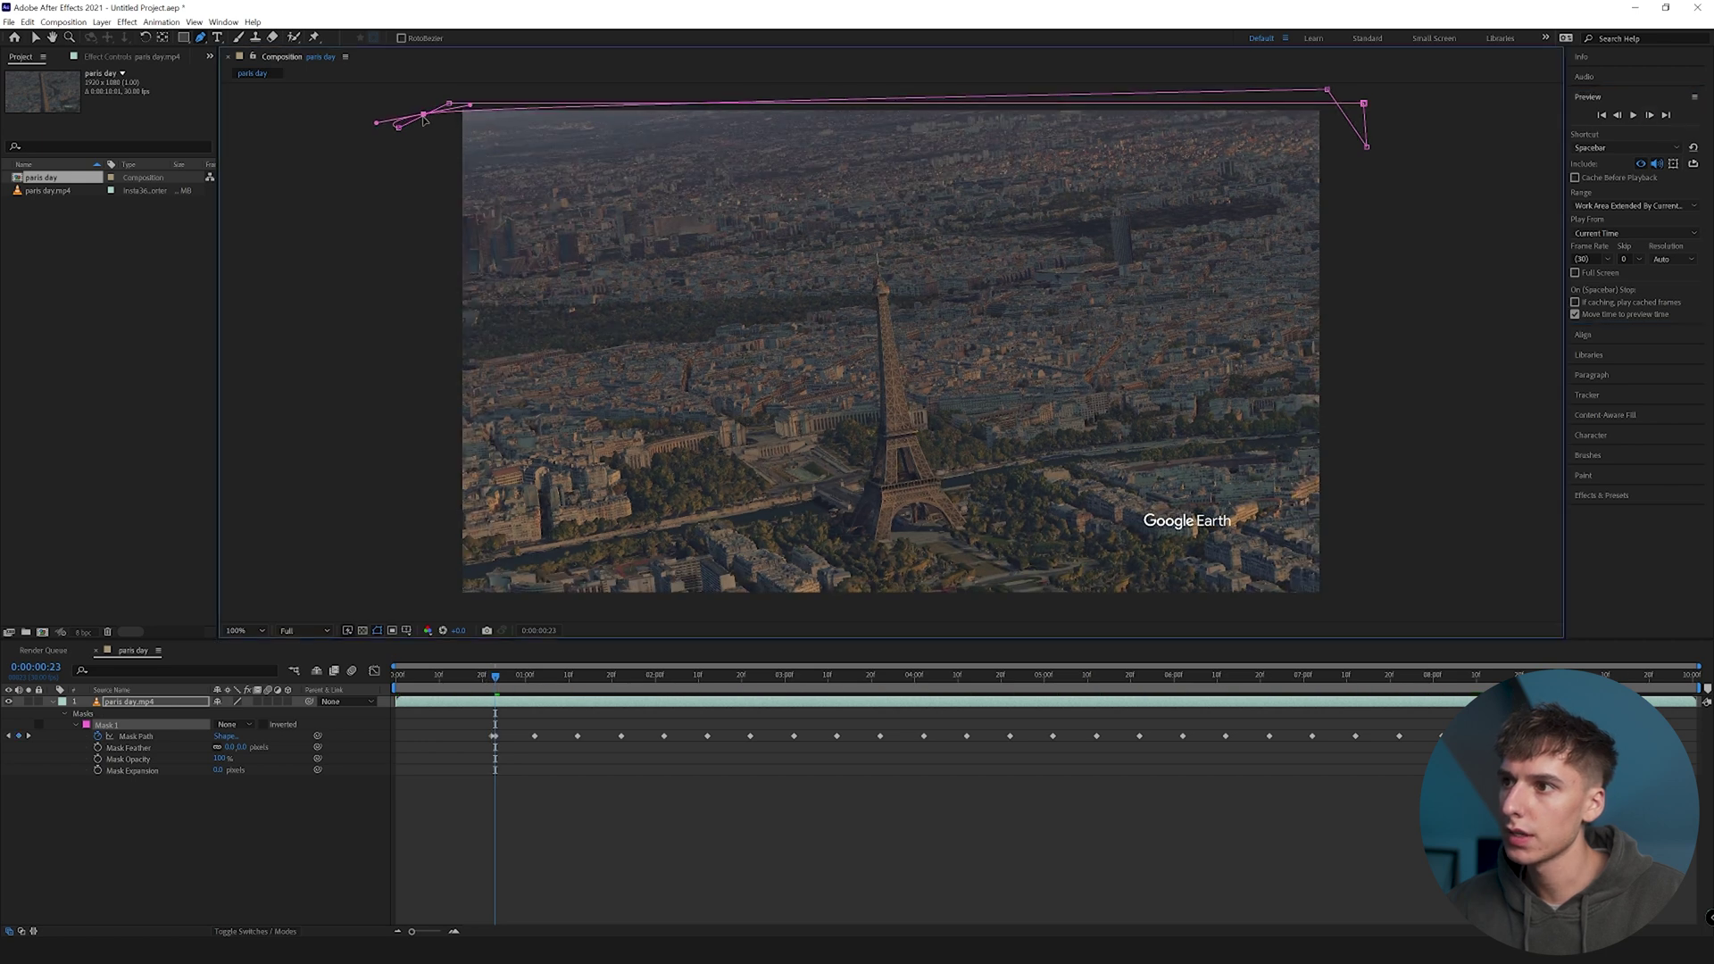
pyautogui.click(1650, 115)
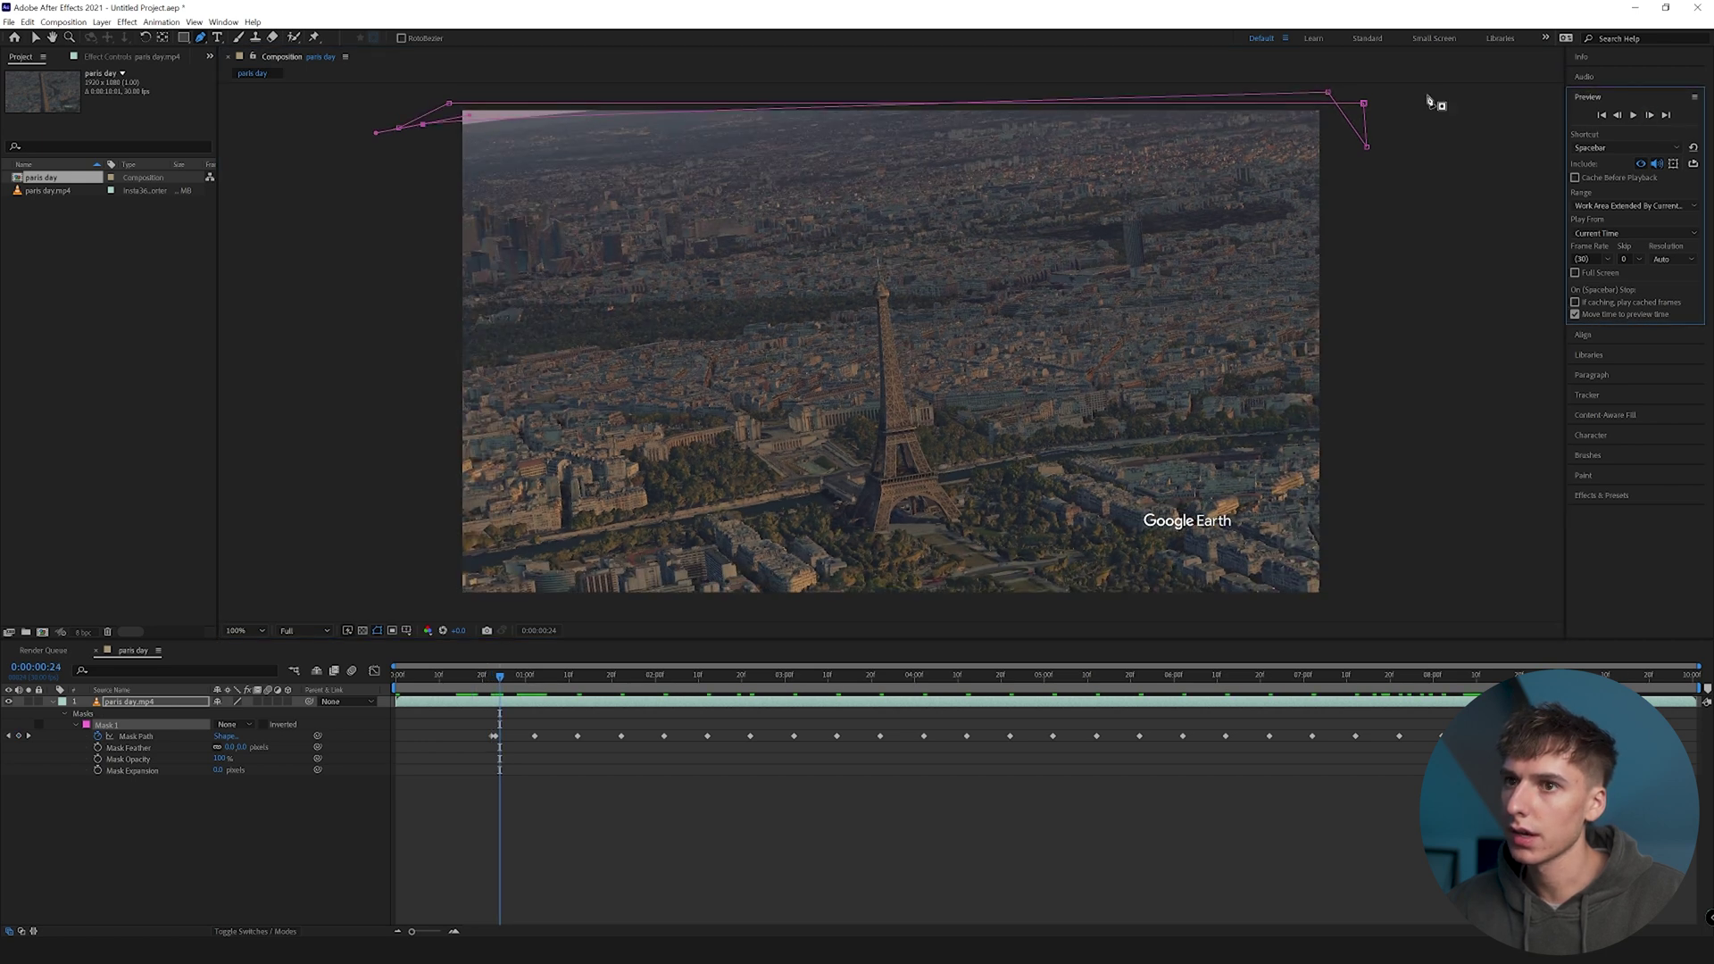
pyautogui.moveTo(1365, 107); pyautogui.dragTo(1361, 108)
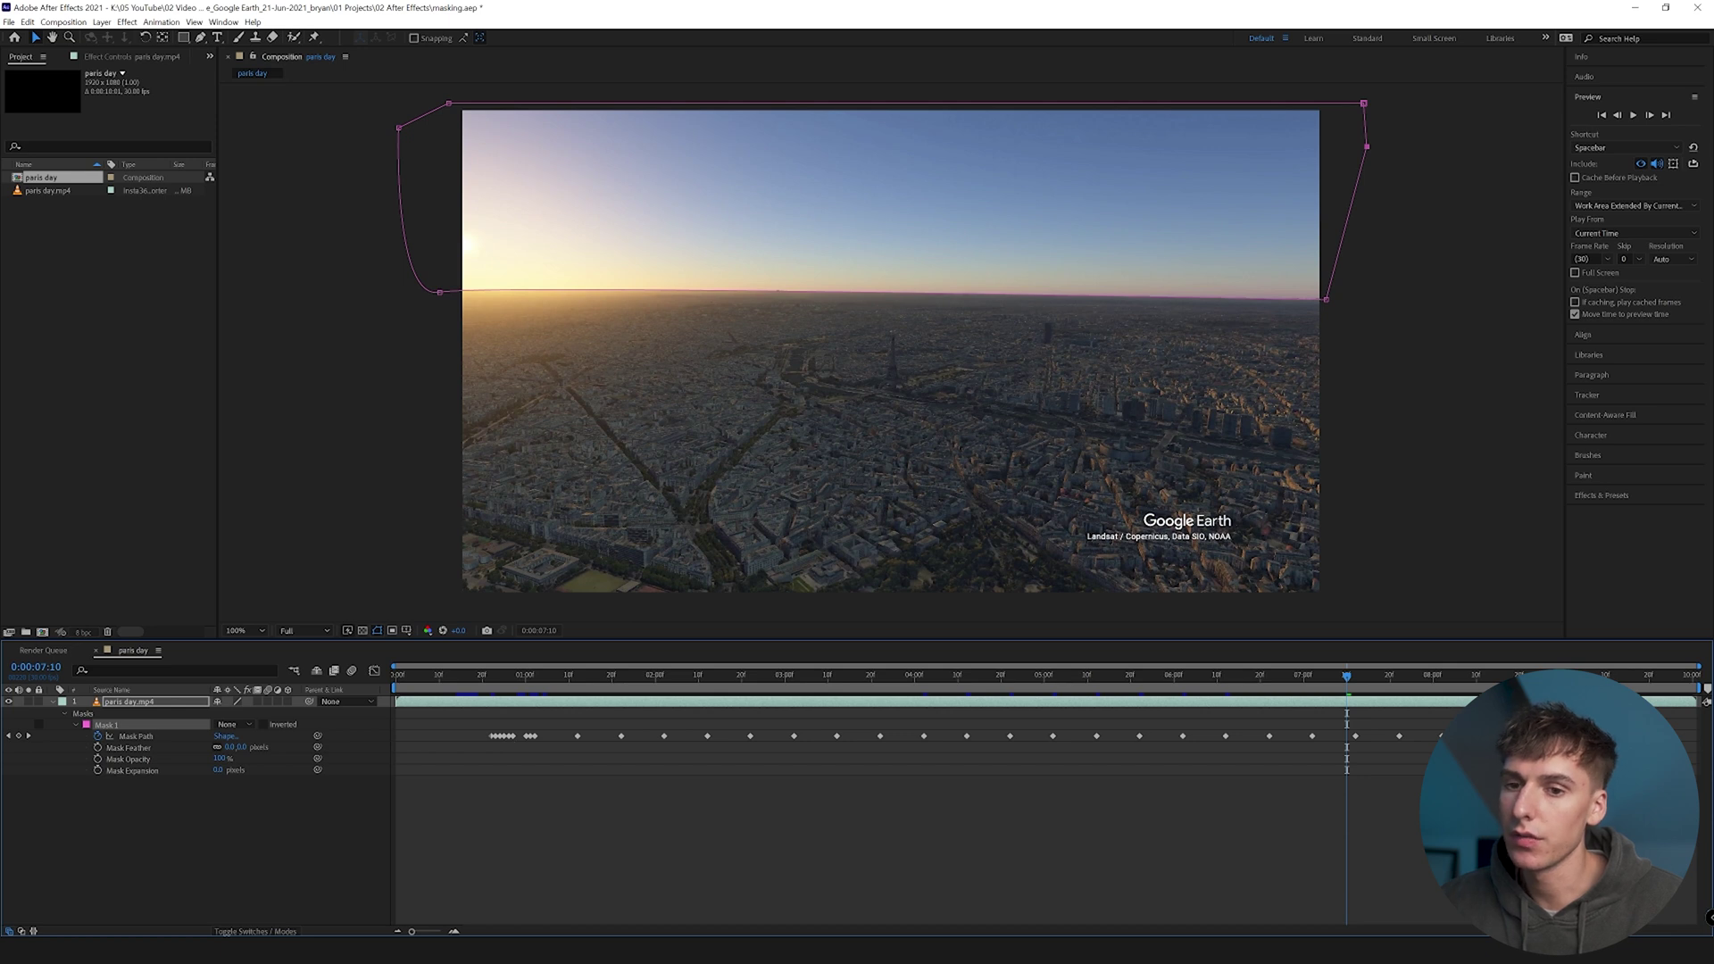
# Set Mask 1 to Subtract so the sky is cut out, and preview the clip from the beginning.
pyautogui.moveTo(1346, 675)
pyautogui.mouseDown()
pyautogui.moveTo(1463, 679)
pyautogui.moveTo(1322, 687)
pyautogui.mouseUp()
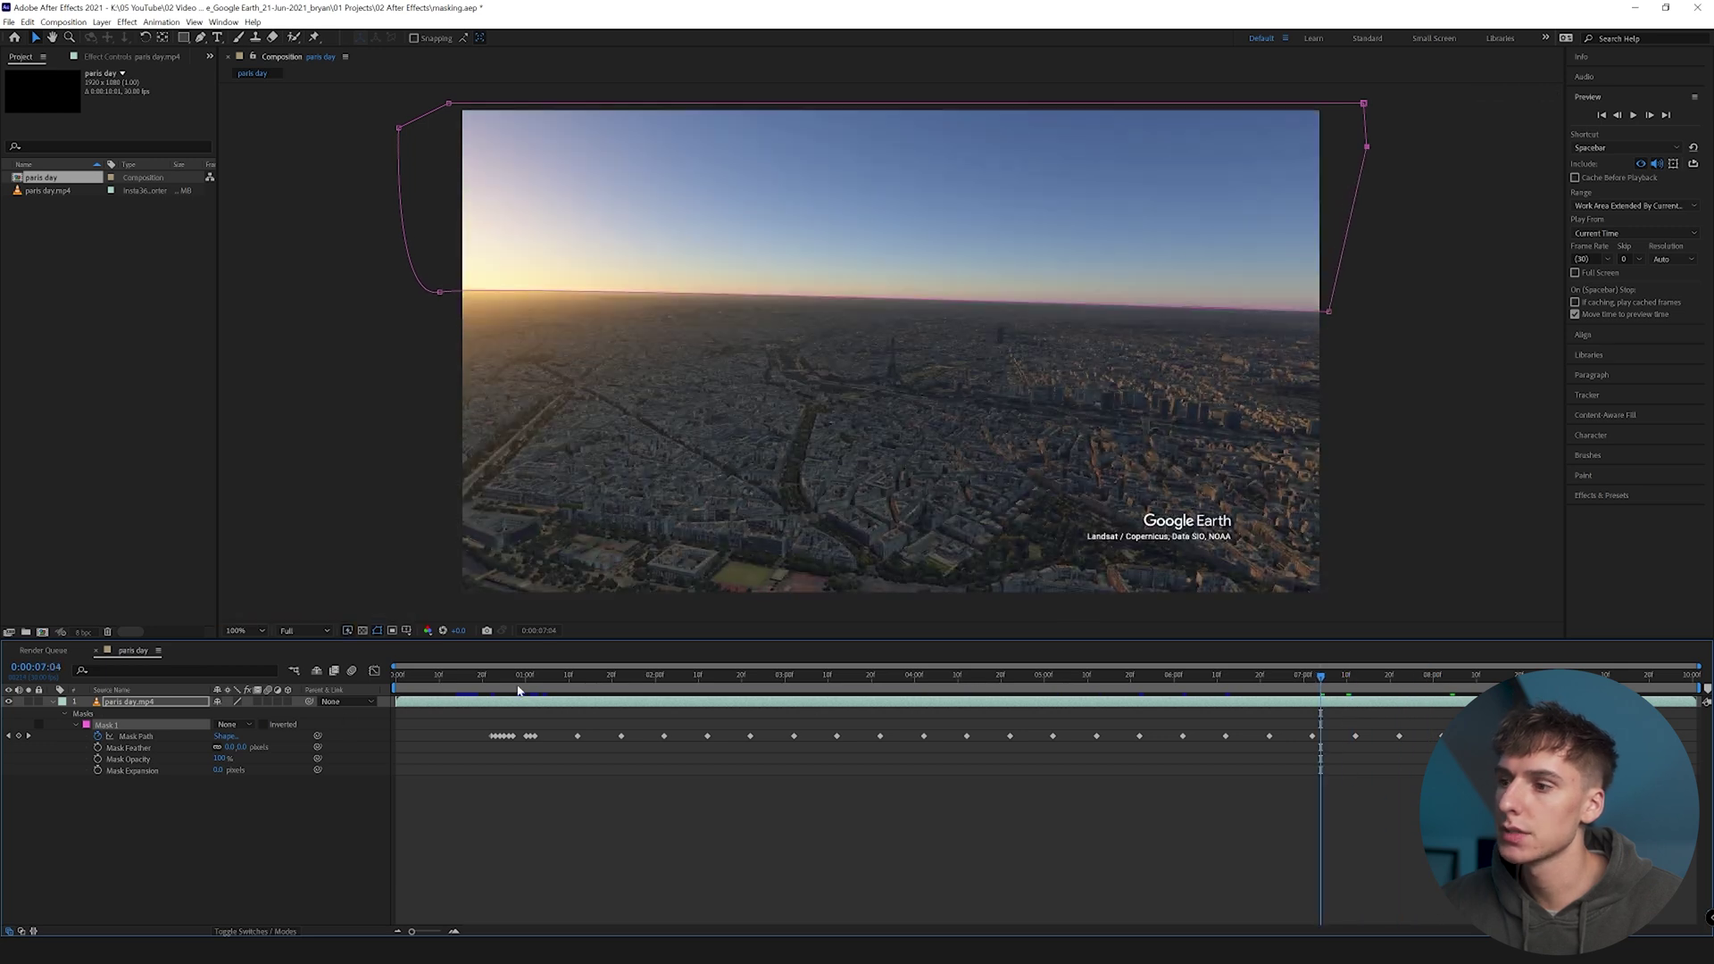
pyautogui.click(225, 725)
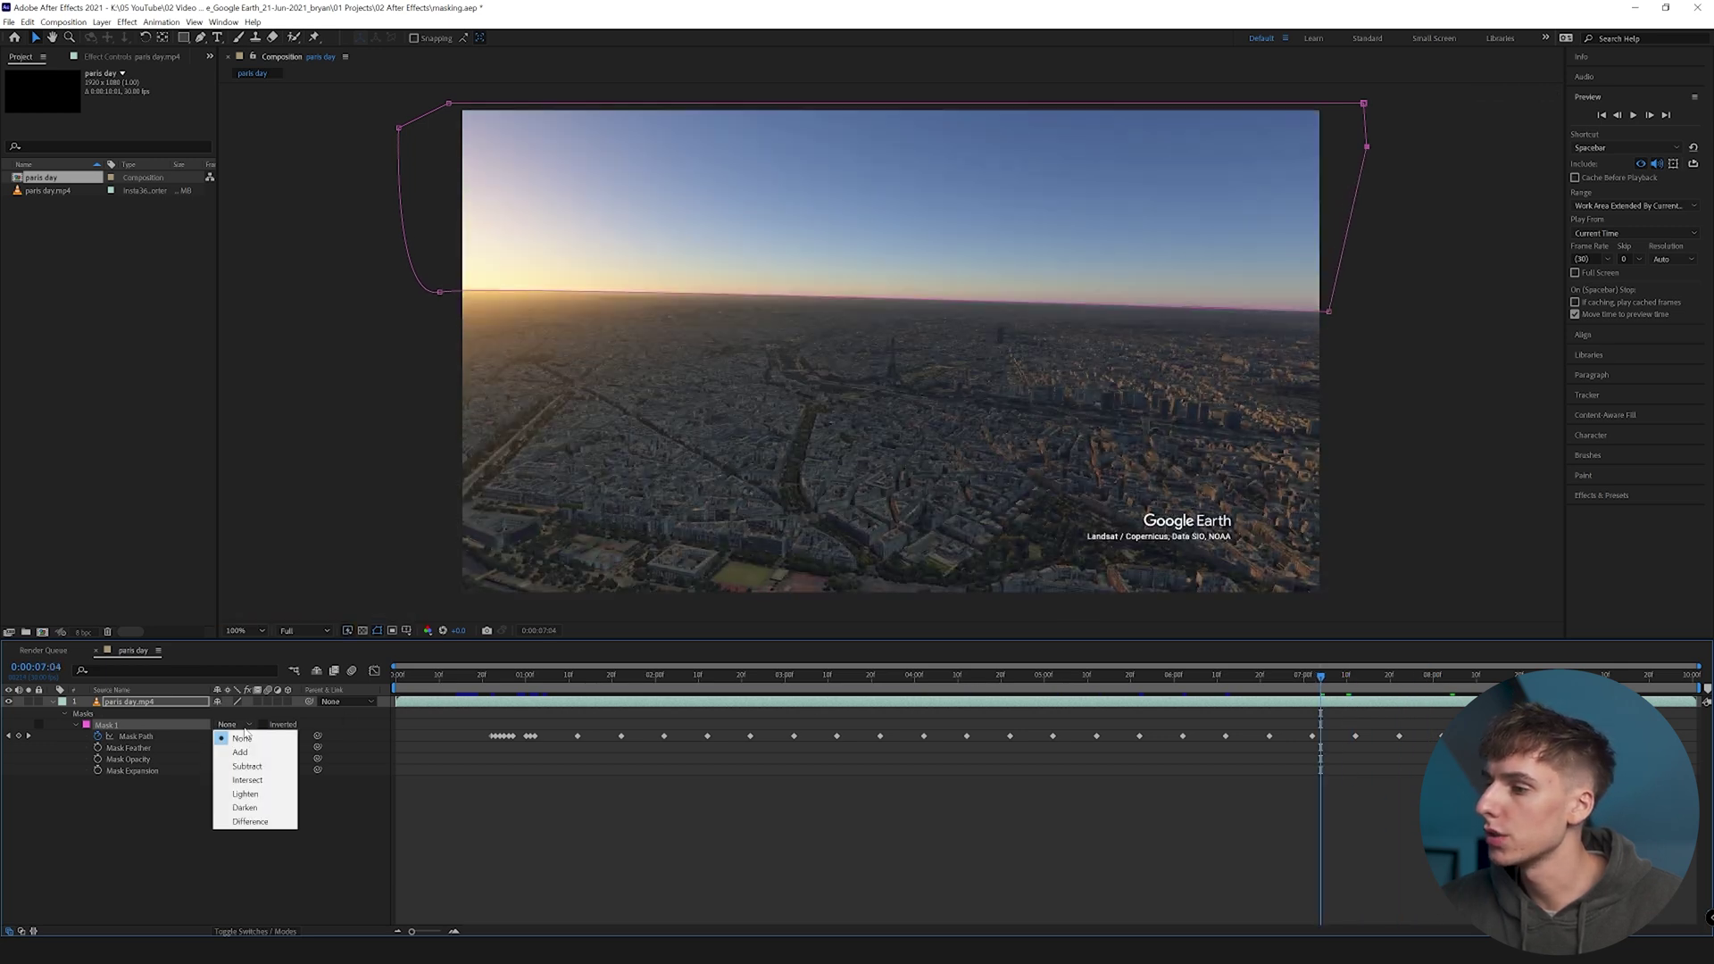
pyautogui.click(239, 766)
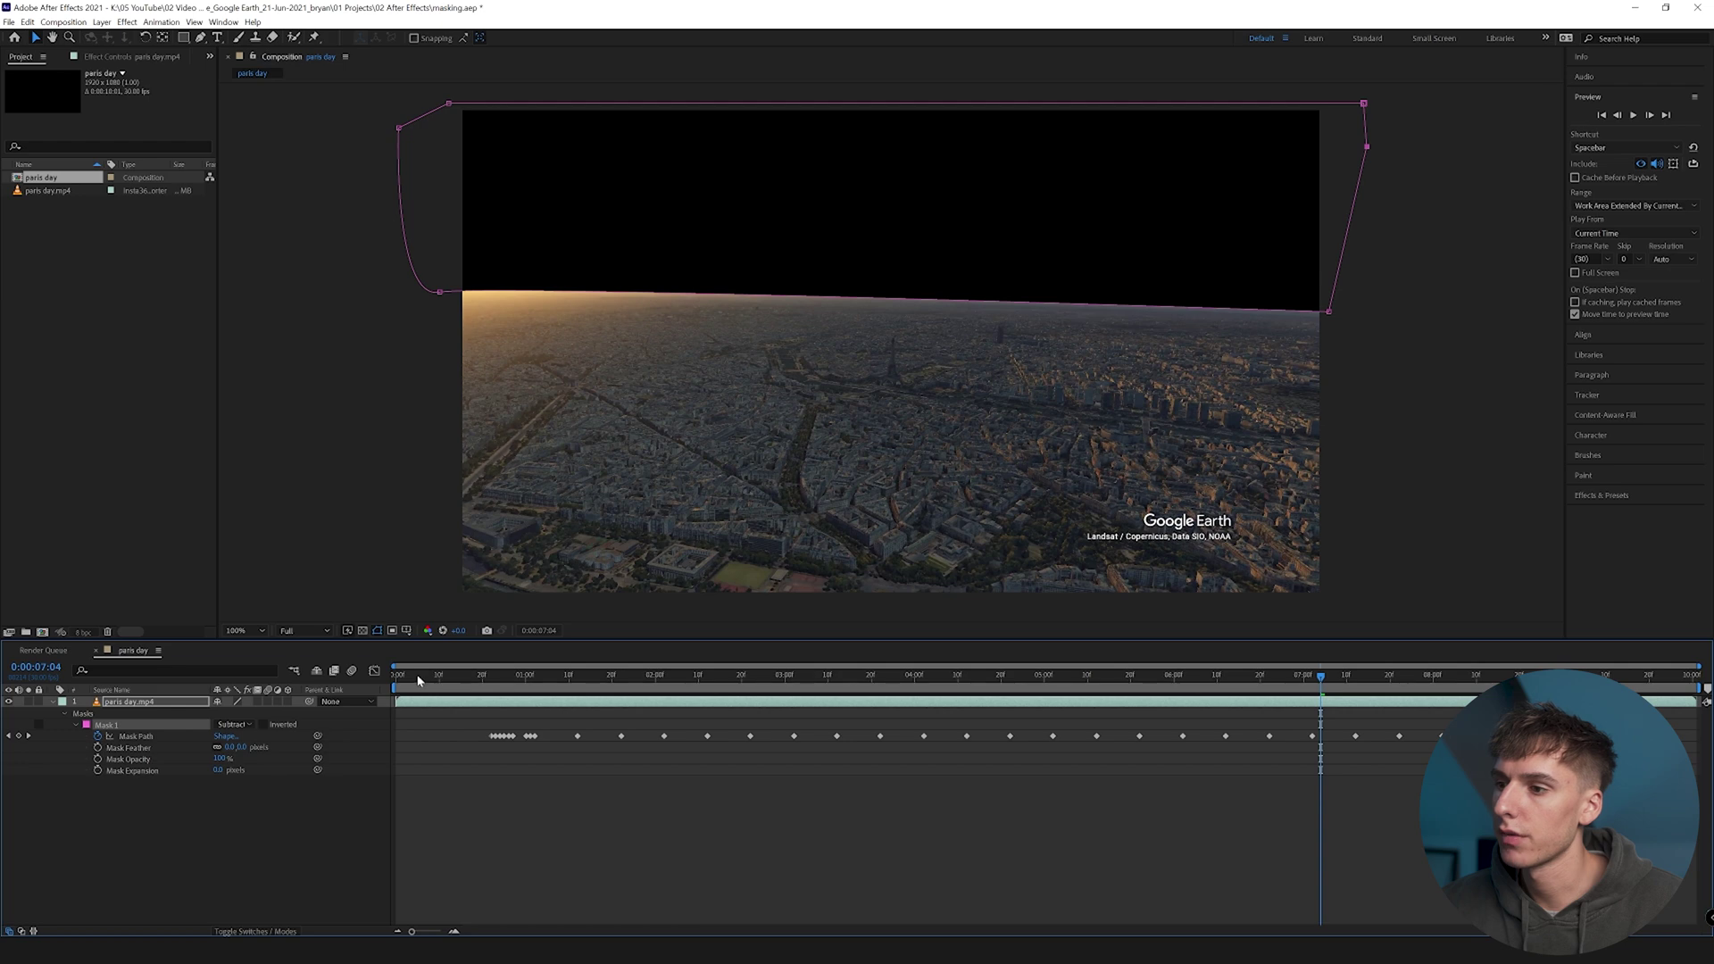
pyautogui.moveTo(425, 680); pyautogui.dragTo(357, 679)
pyautogui.press('space')
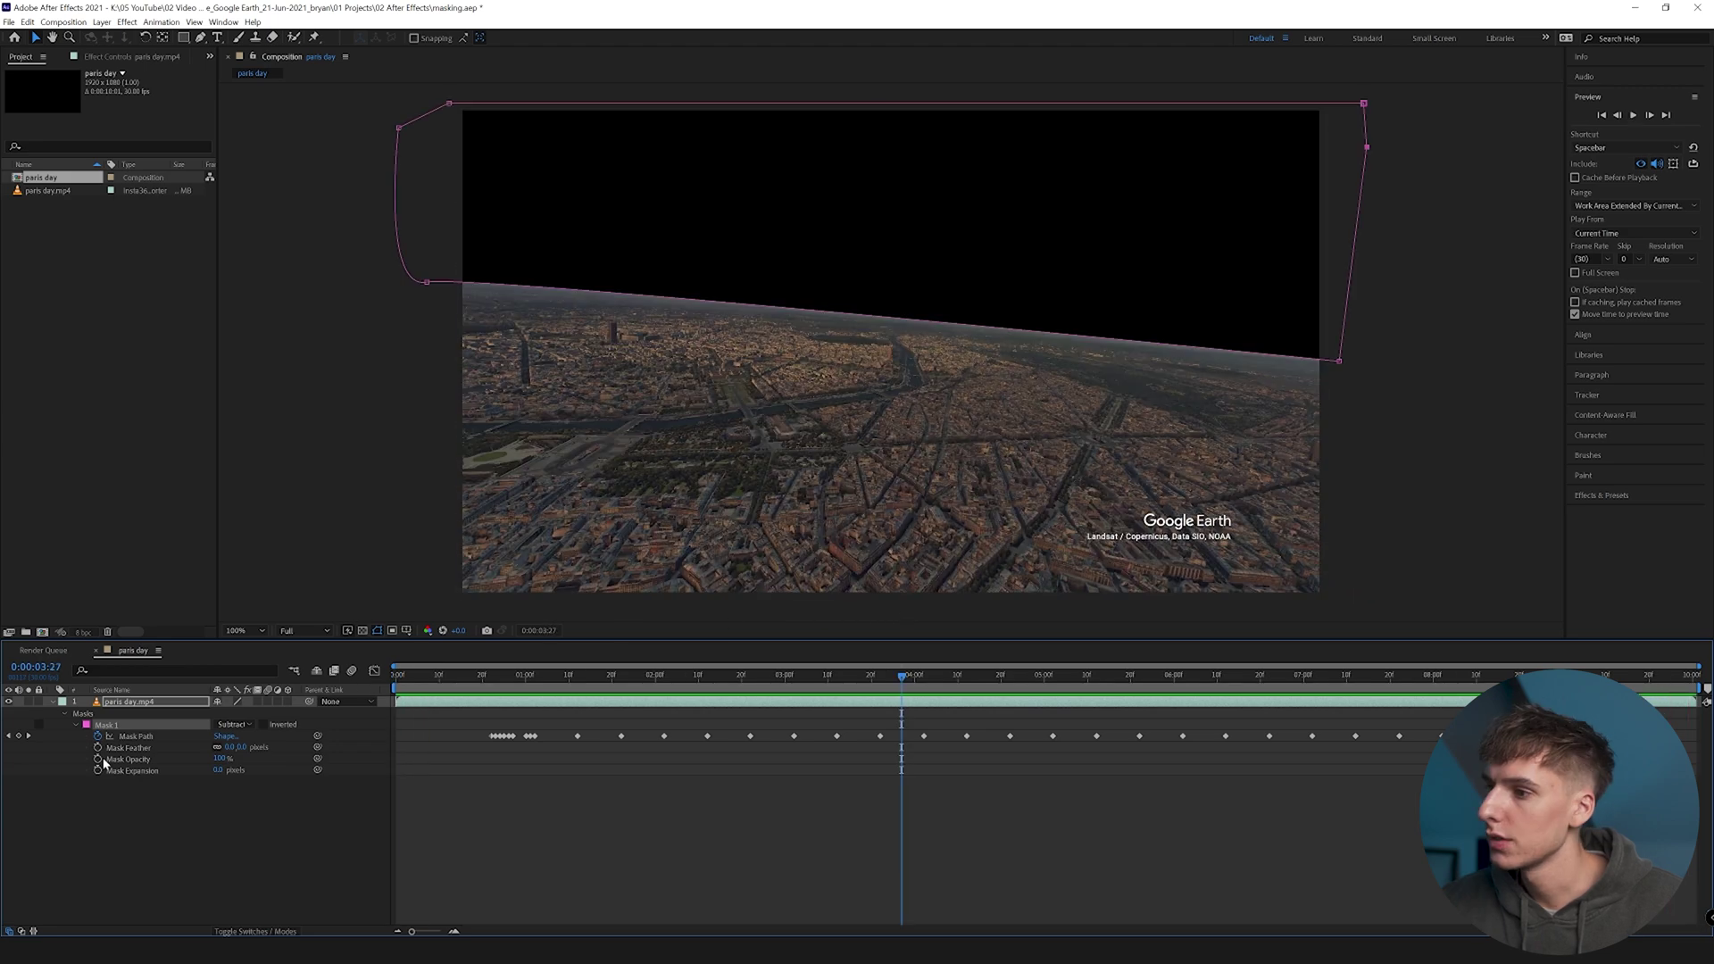
# Feather the edge of Mask 1, increase its expansion along the horizon, and play back the masked clip.
pyautogui.moveTo(251, 746); pyautogui.dragTo(265, 746)
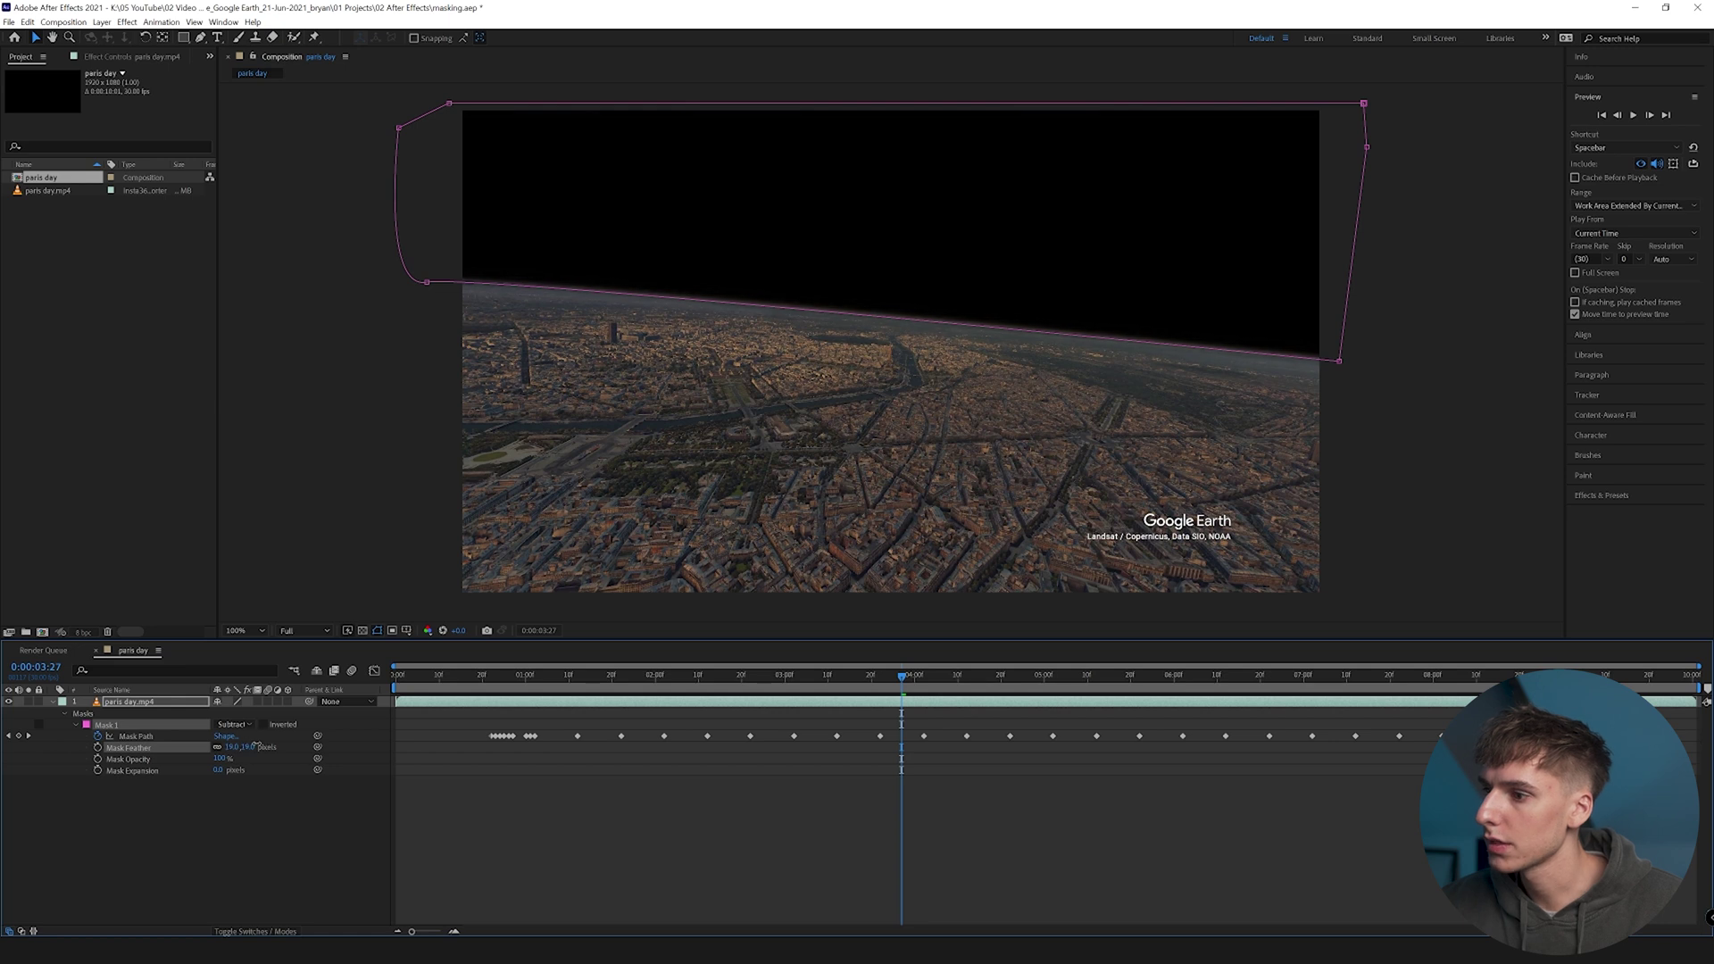
pyautogui.moveTo(218, 769); pyautogui.dragTo(224, 770)
pyautogui.moveTo(903, 683); pyautogui.dragTo(1055, 696)
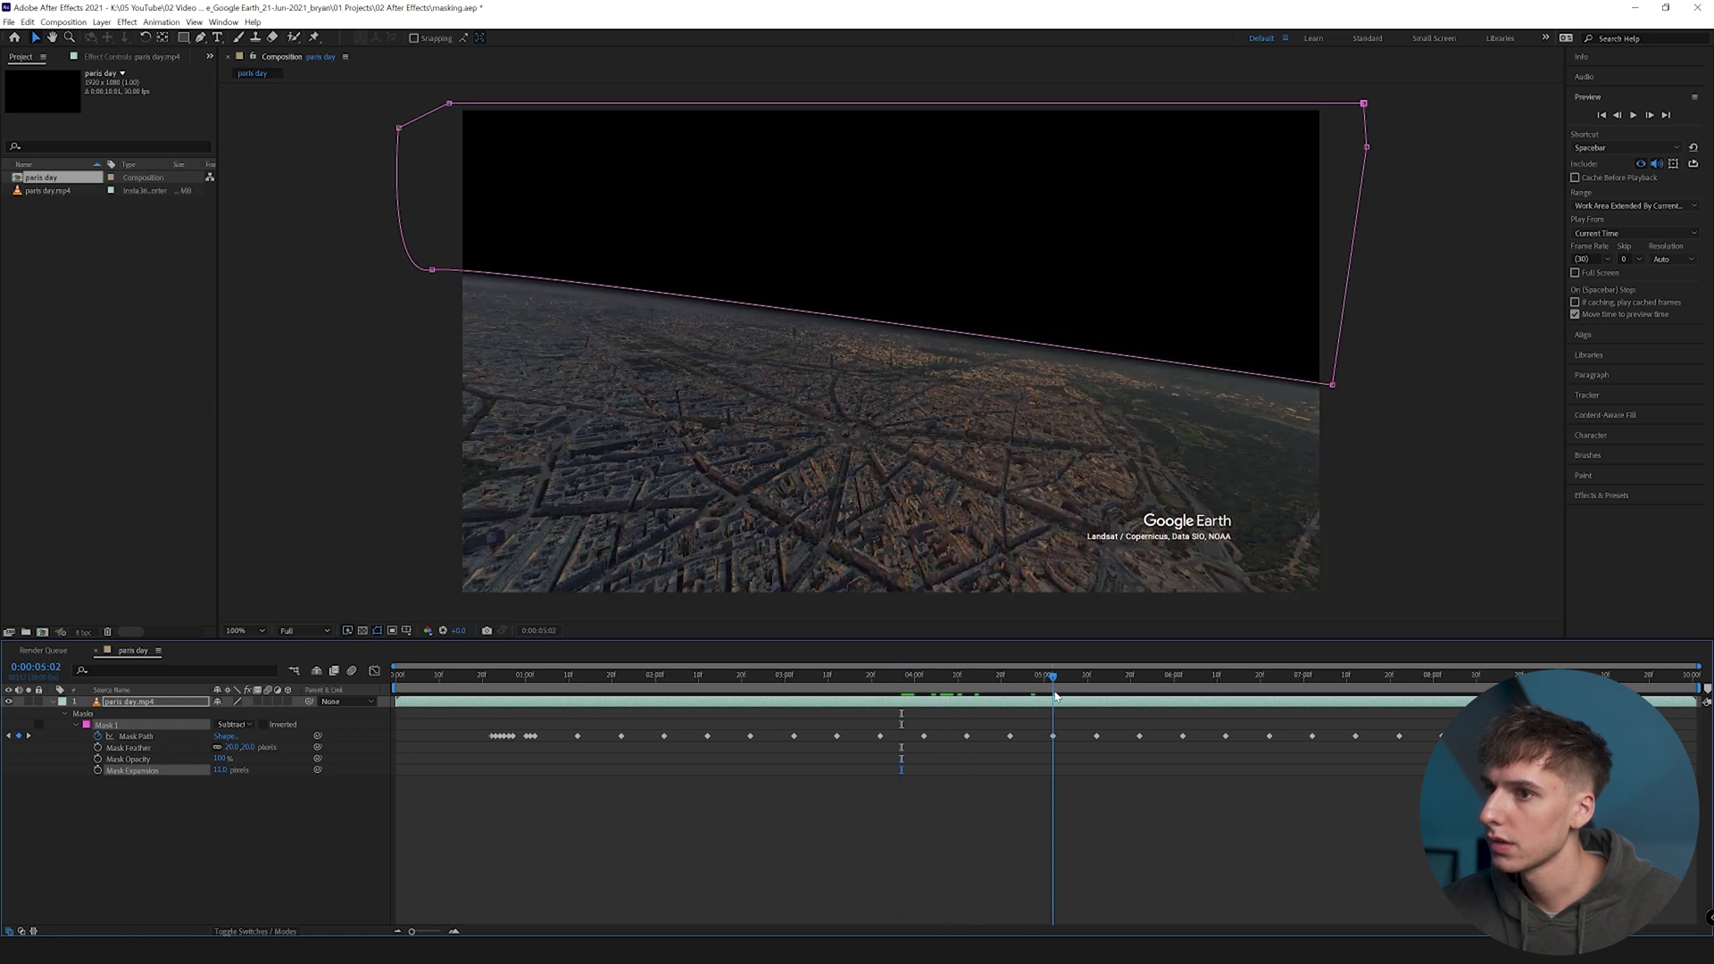
pyautogui.click(989, 794)
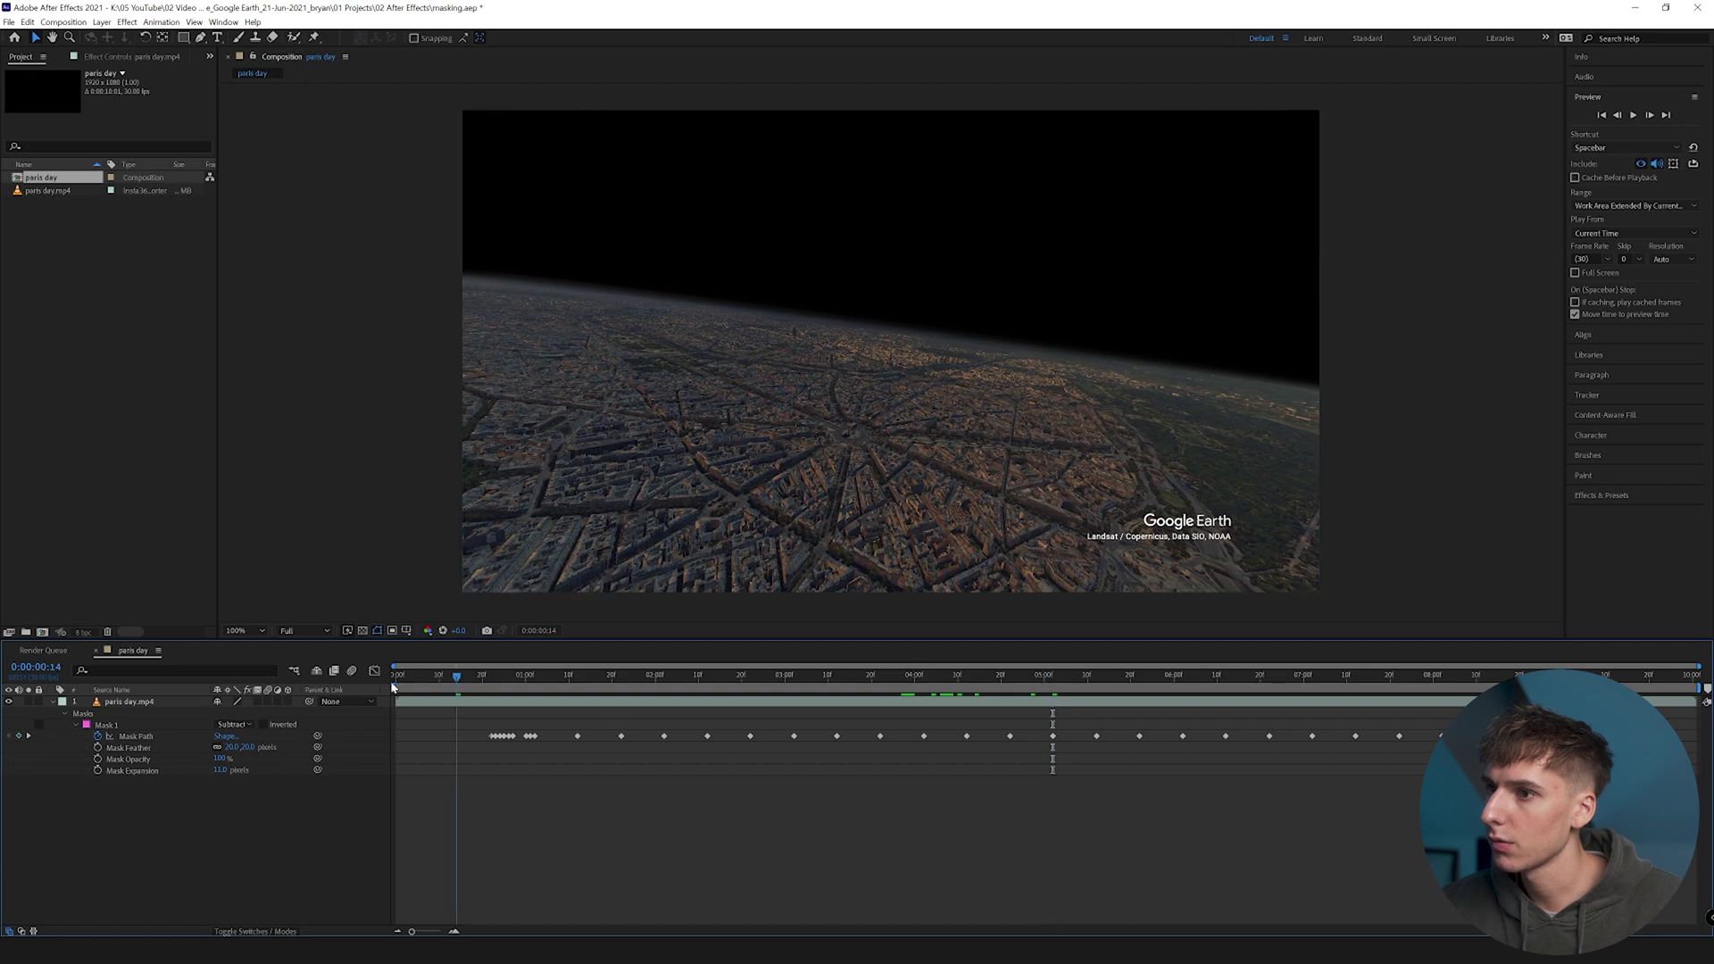
pyautogui.press('Home')
pyautogui.press('space')
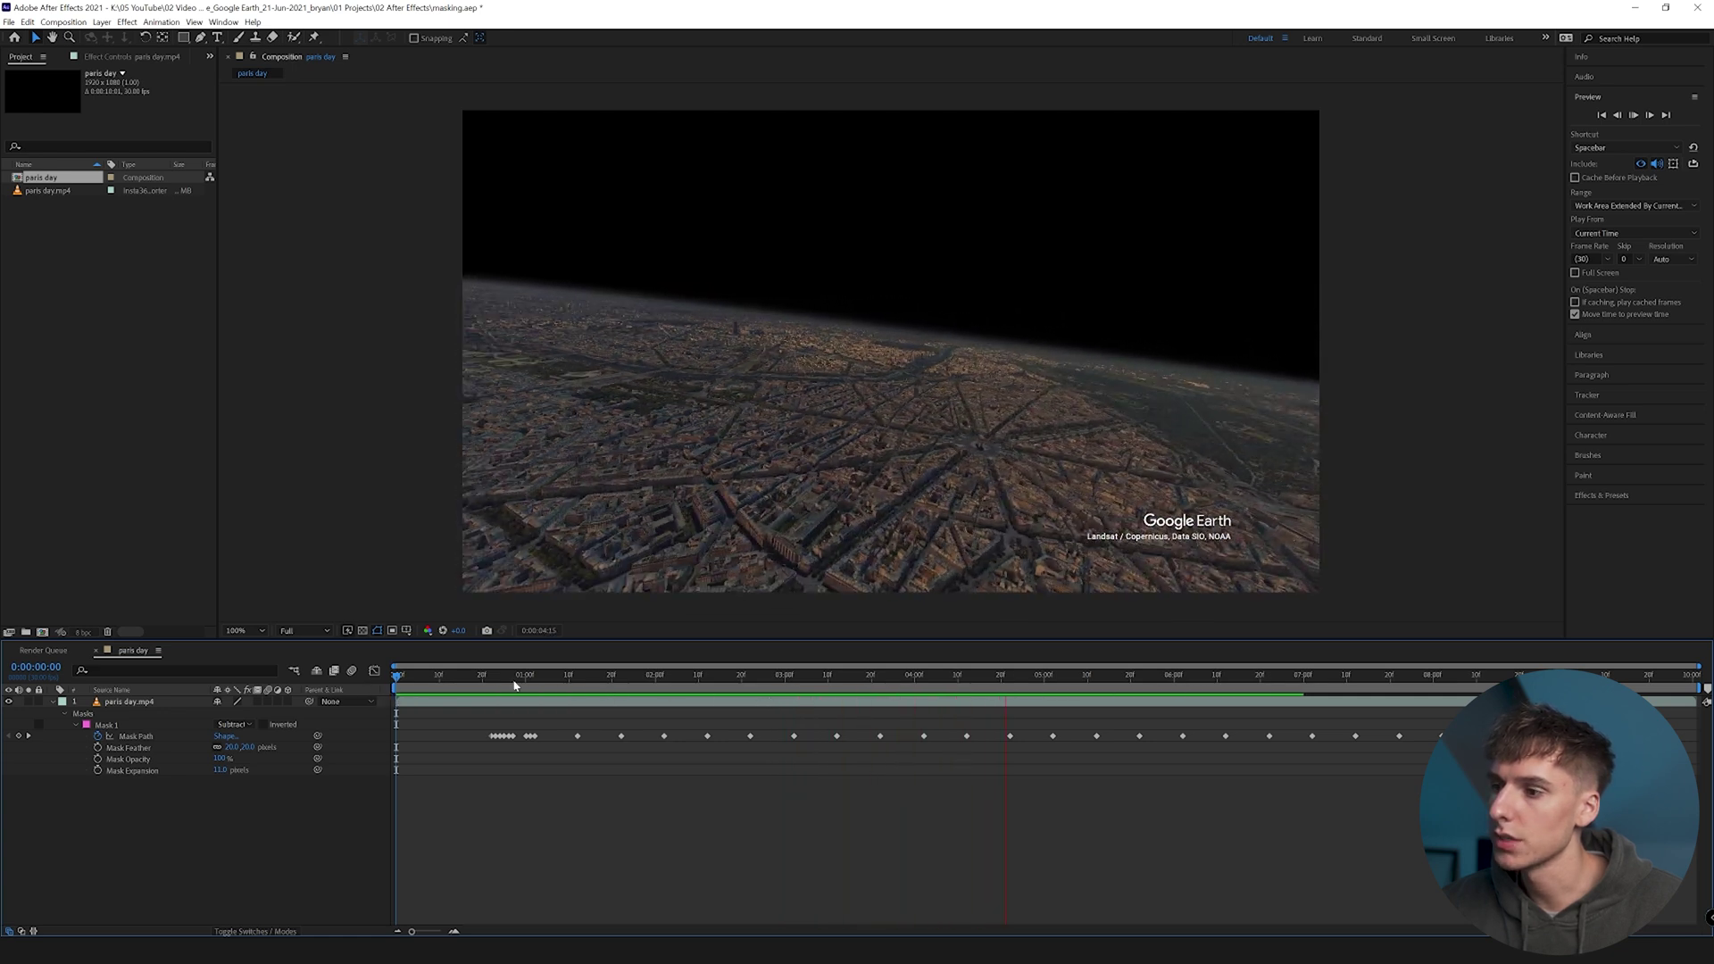
# Import paris night.mp4 and place it beneath the paris day layer in the composition.
pyautogui.click(145, 951)
pyautogui.click(194, 908)
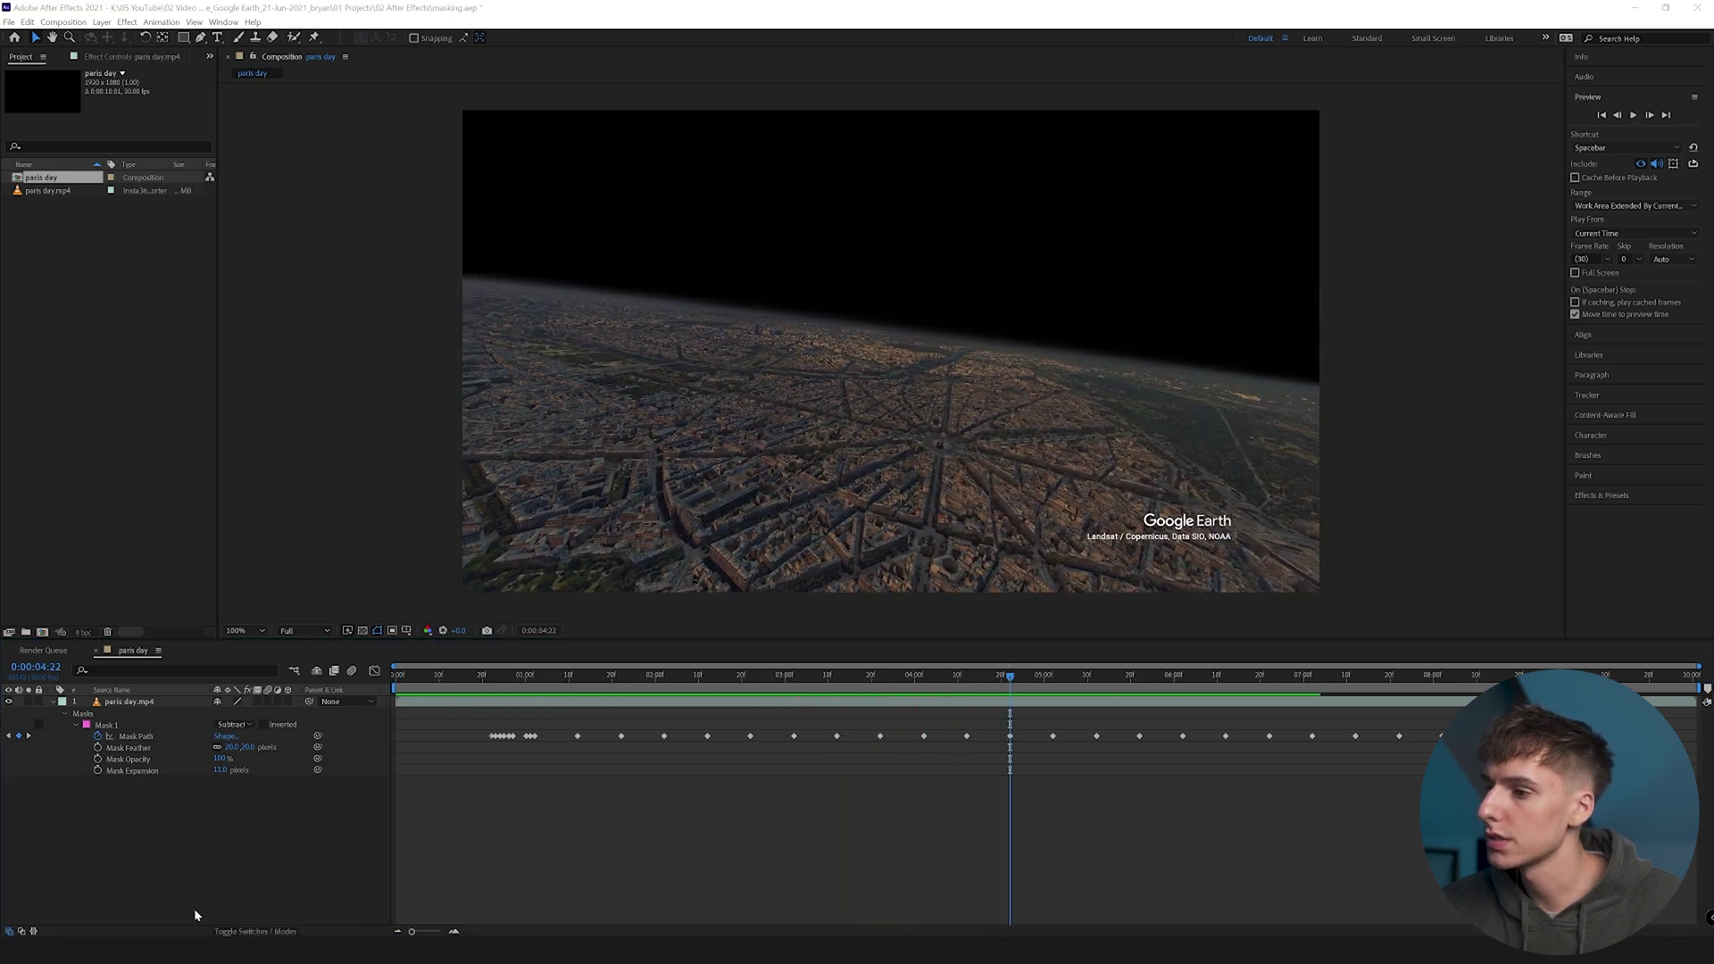
pyautogui.click(960, 300)
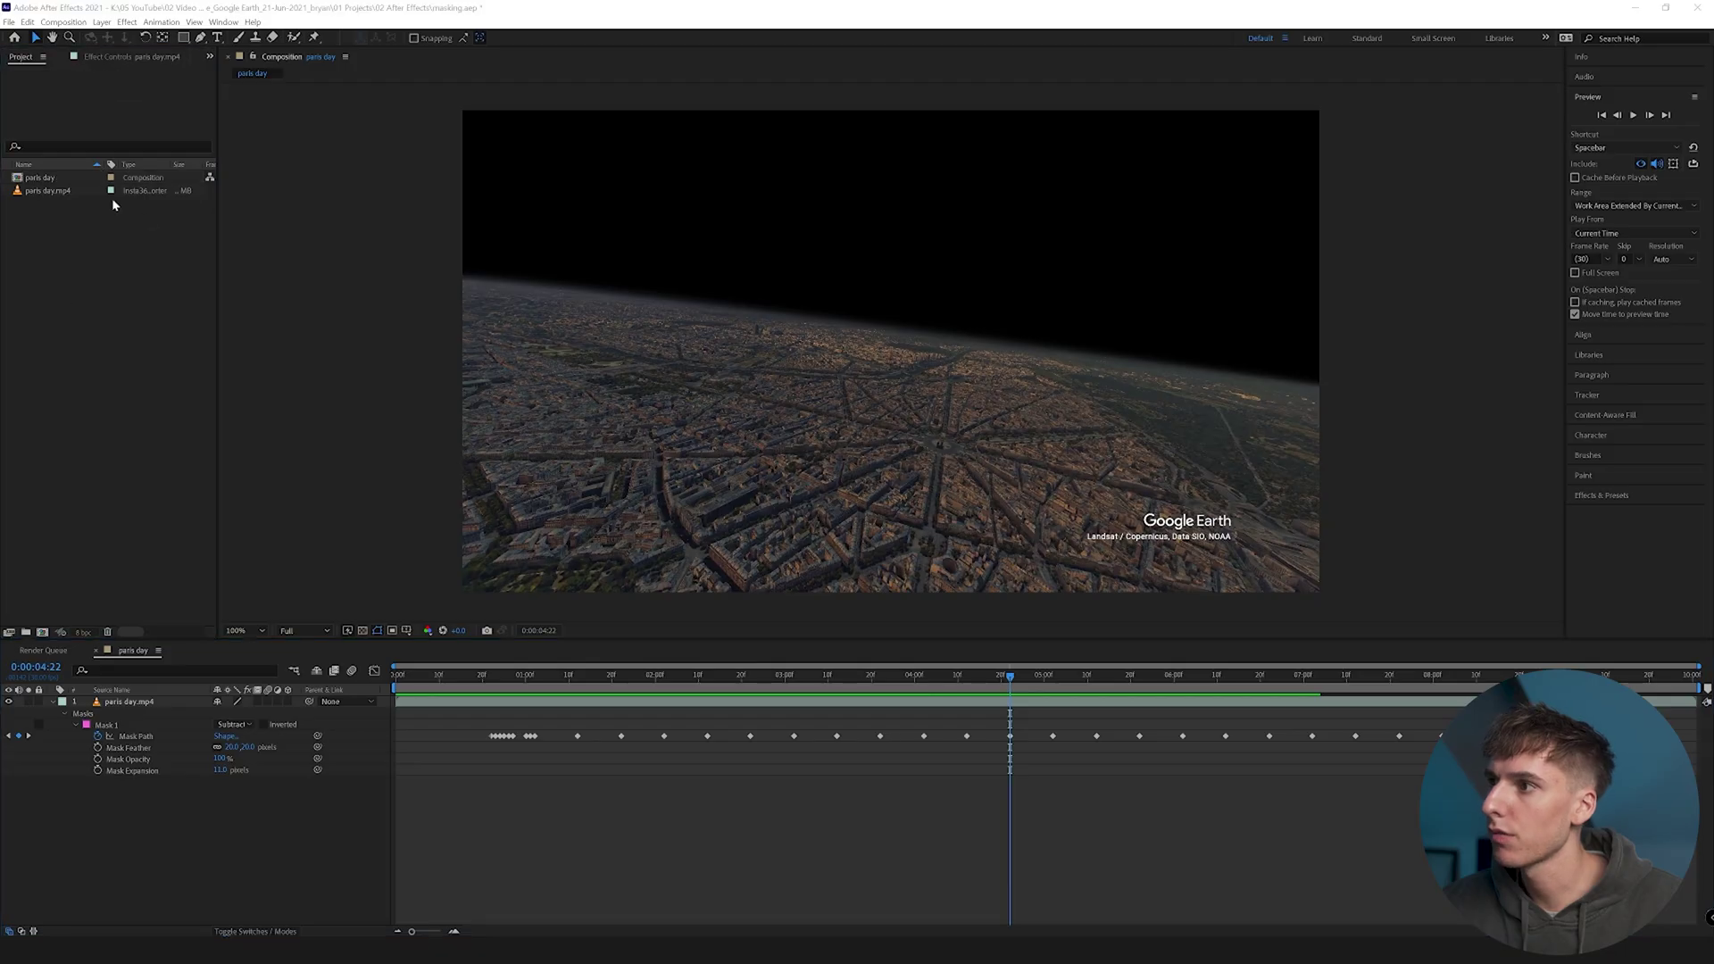
pyautogui.doubleClick(110, 195)
pyautogui.doubleClick(157, 178)
pyautogui.moveTo(62, 203); pyautogui.dragTo(406, 785)
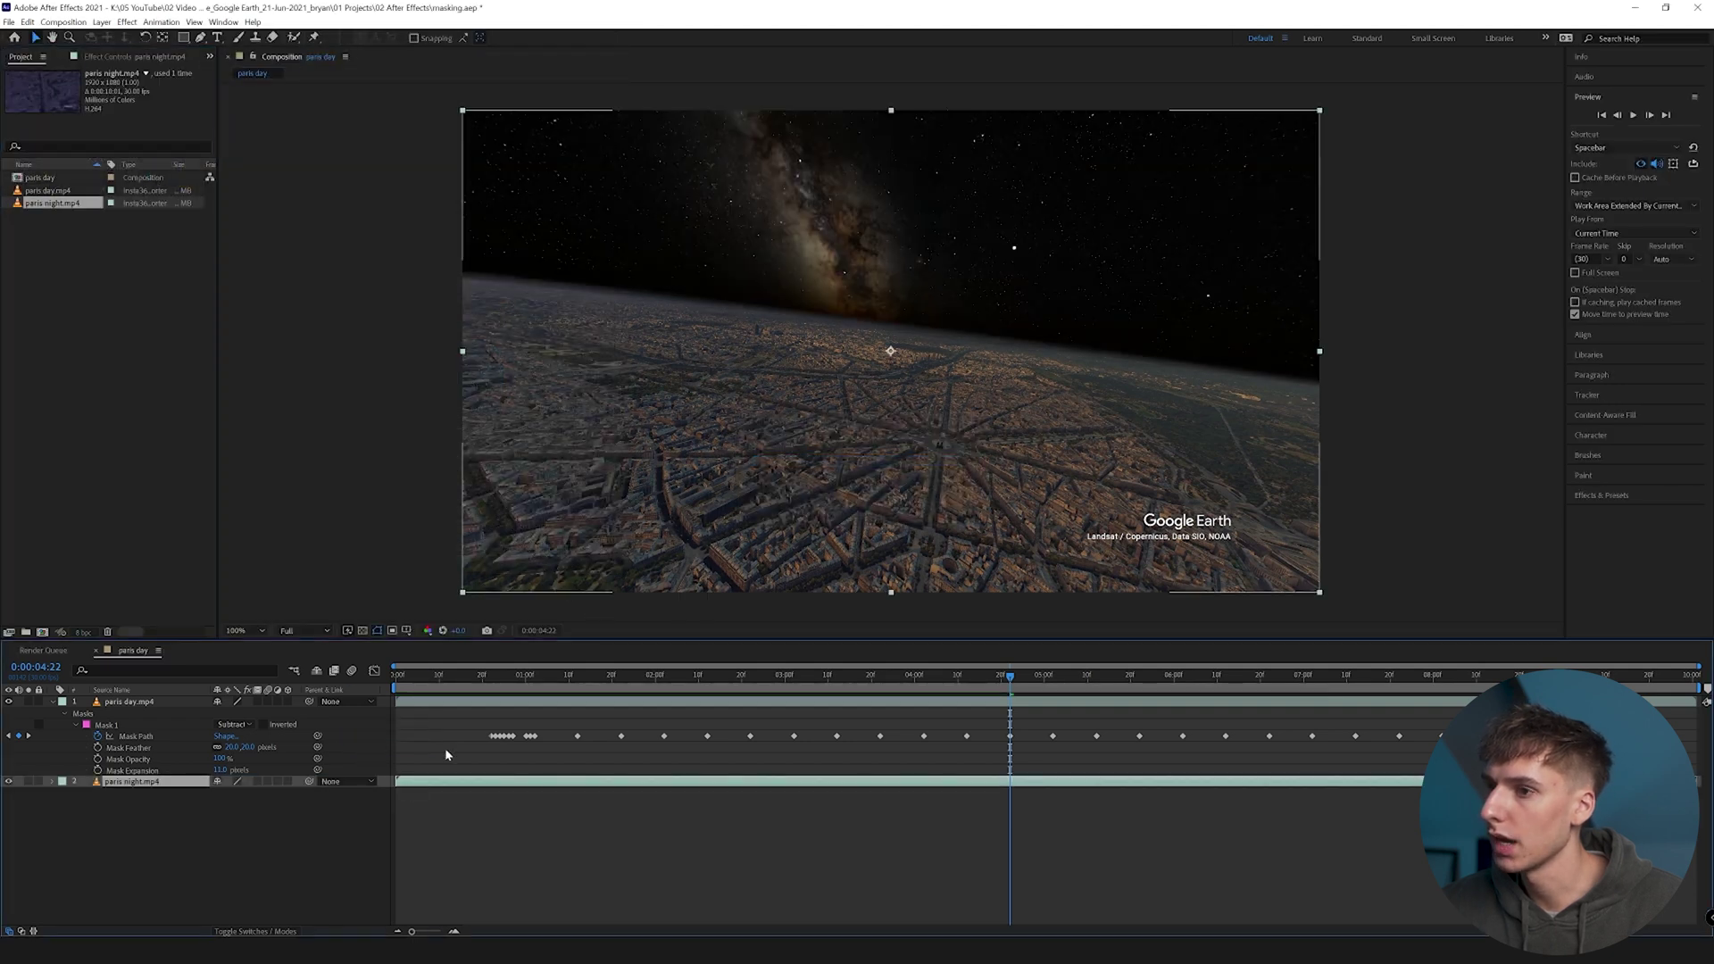
# Review the day footage blended with the night sky and export the paris day composition for rendering.
pyautogui.press('space')
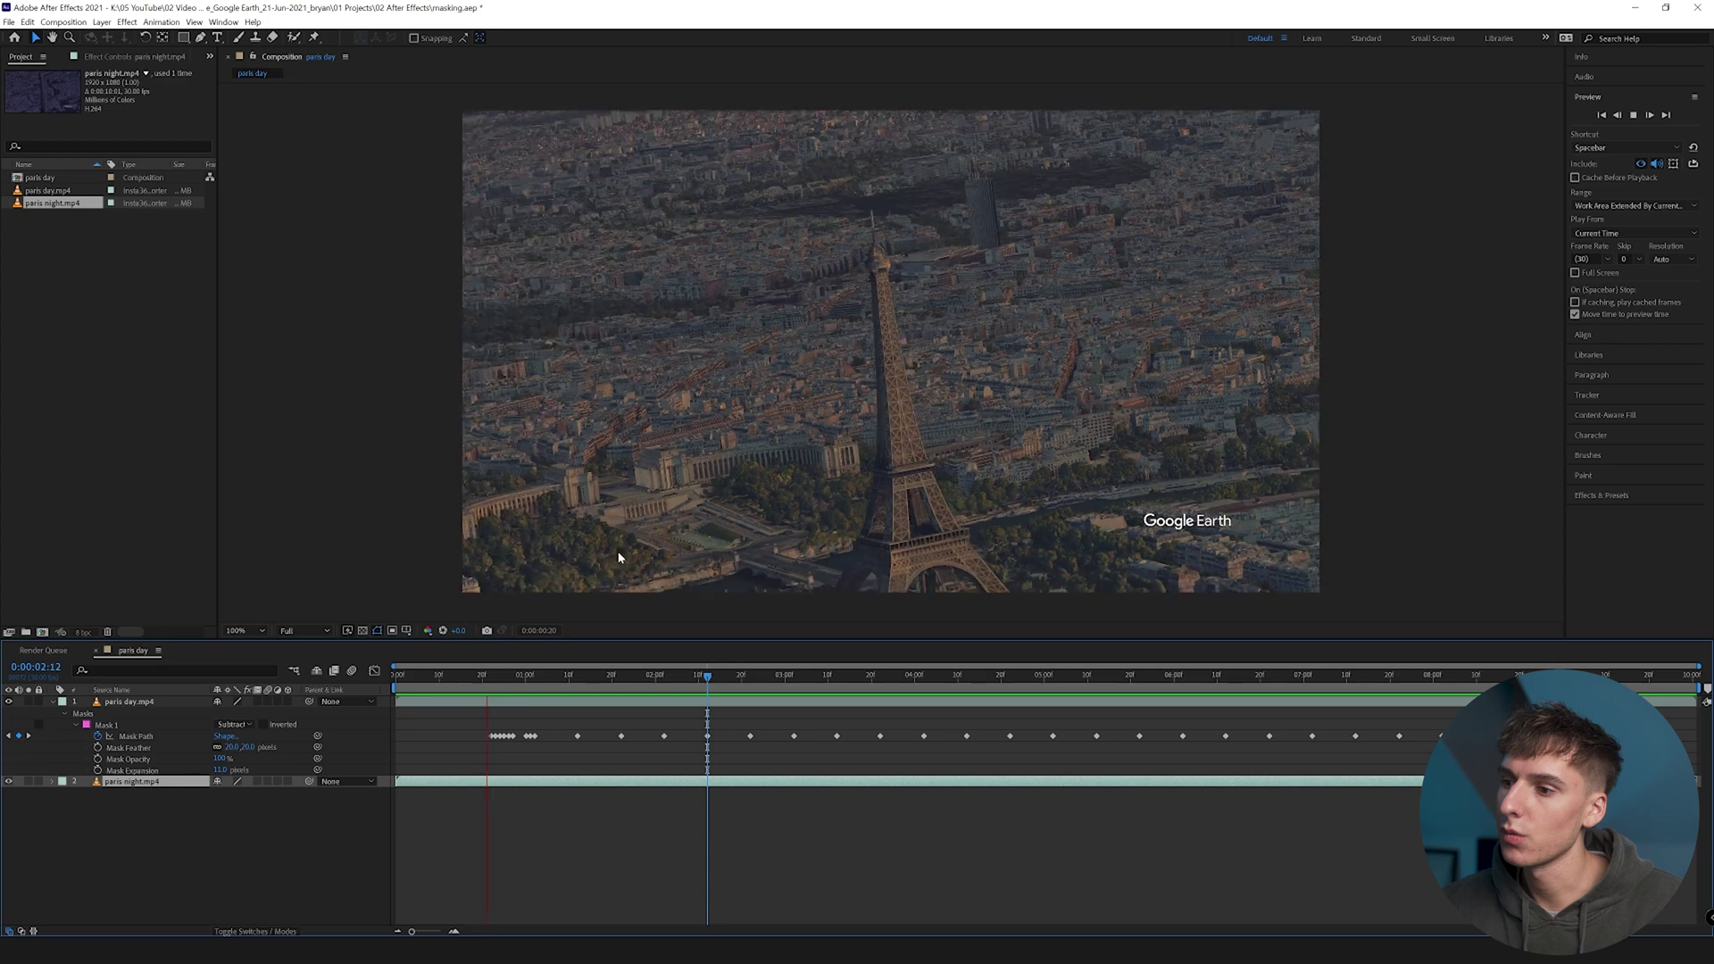
pyautogui.press('space')
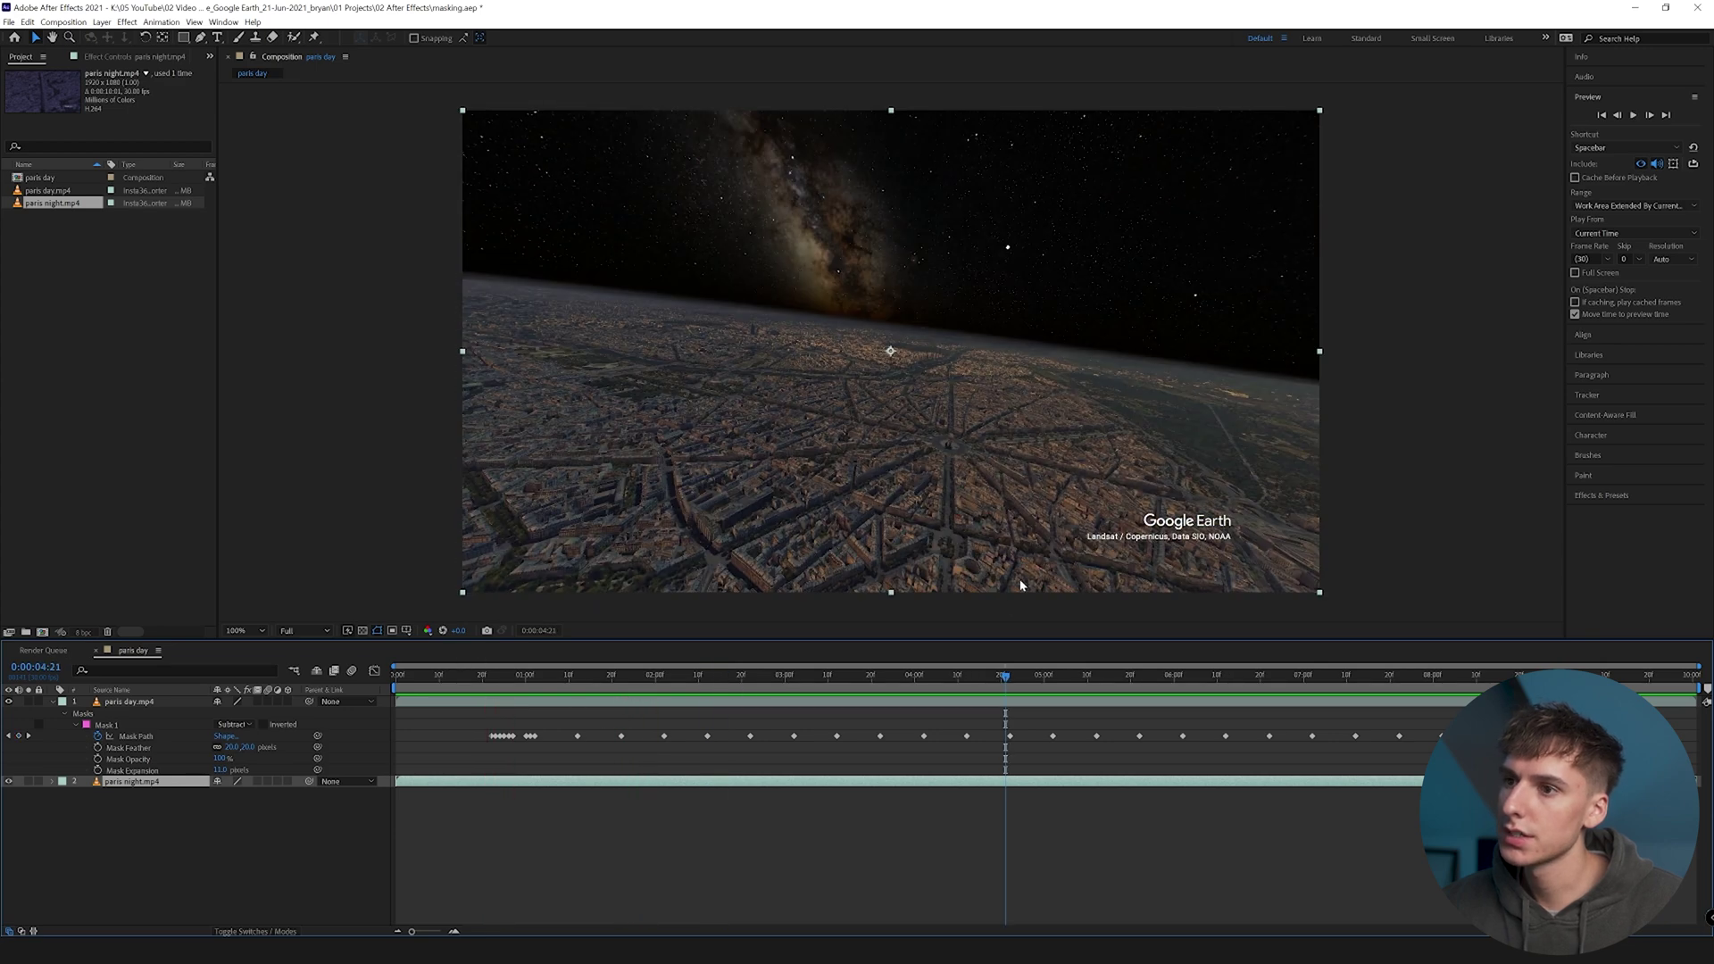
pyautogui.moveTo(1005, 676); pyautogui.dragTo(1518, 676)
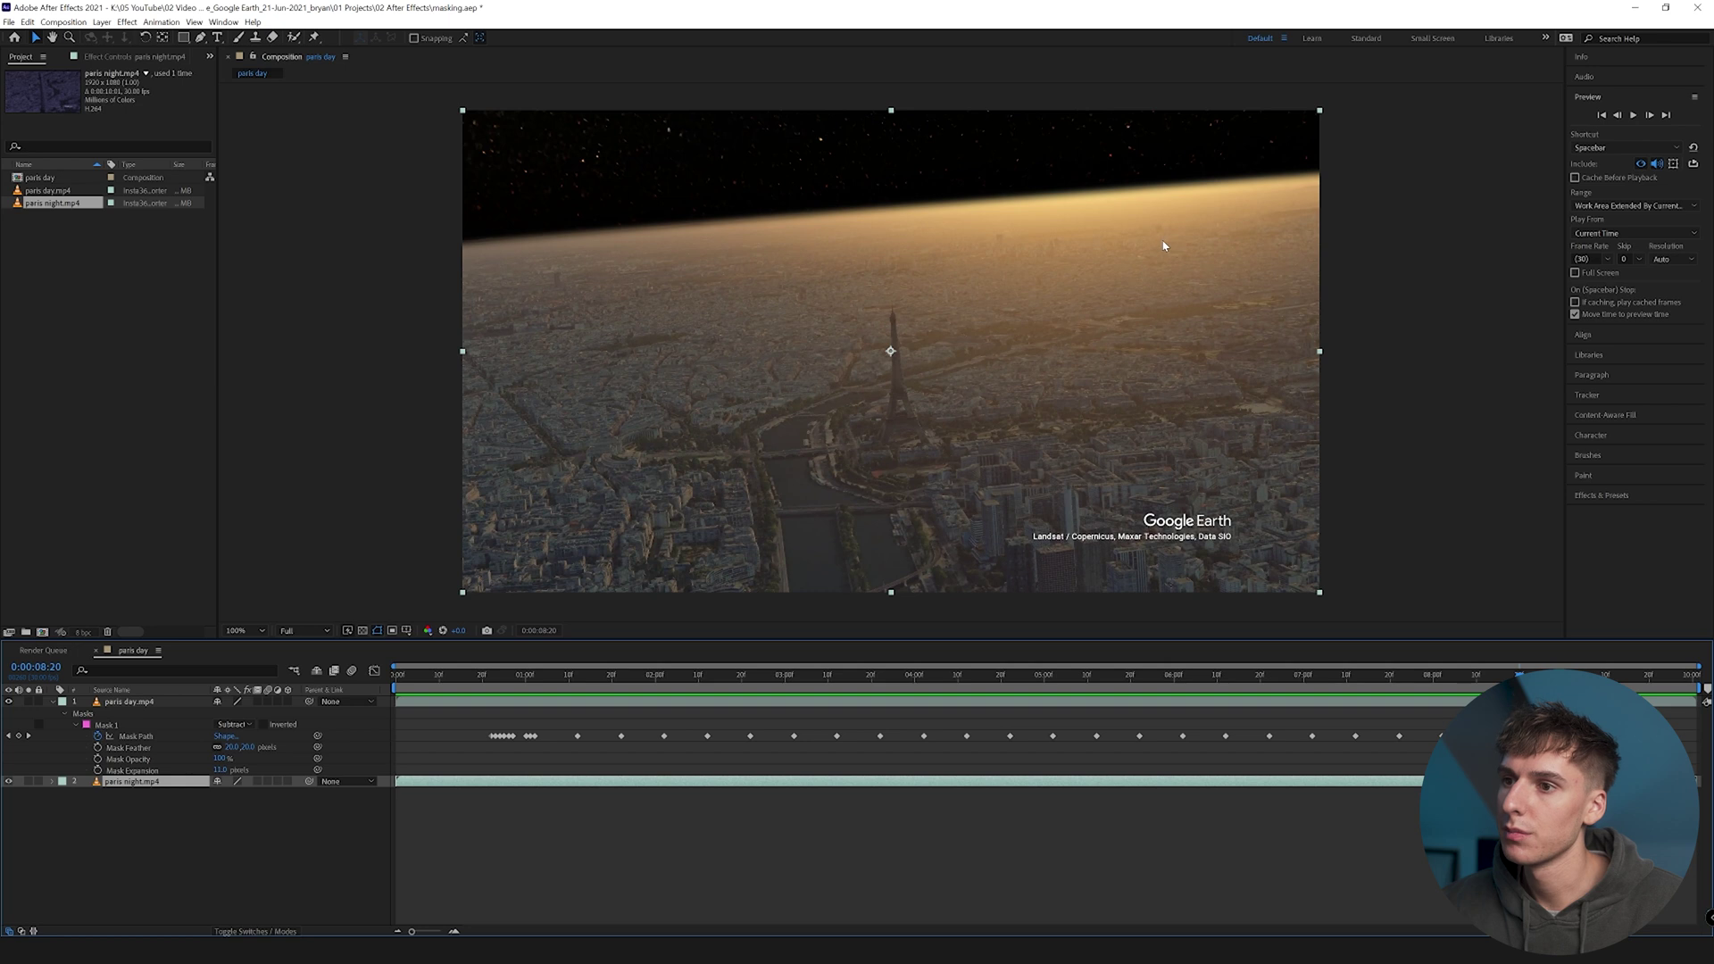
pyautogui.moveTo(1489, 685); pyautogui.dragTo(1359, 698)
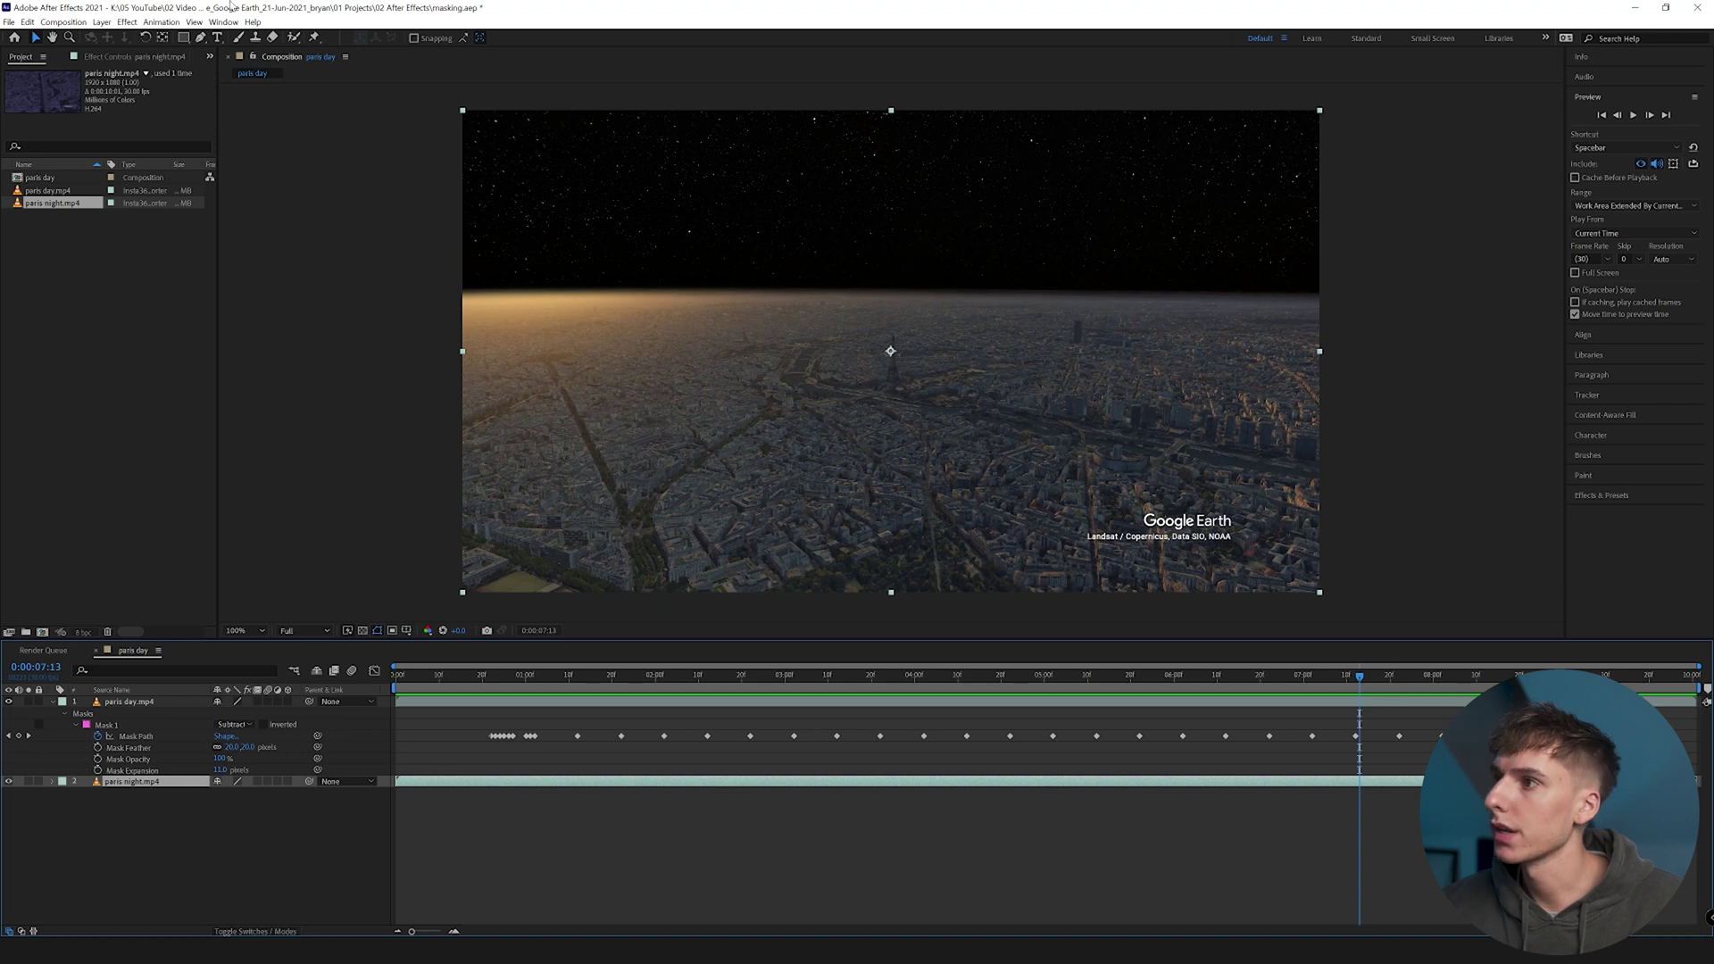
pyautogui.click(9, 23)
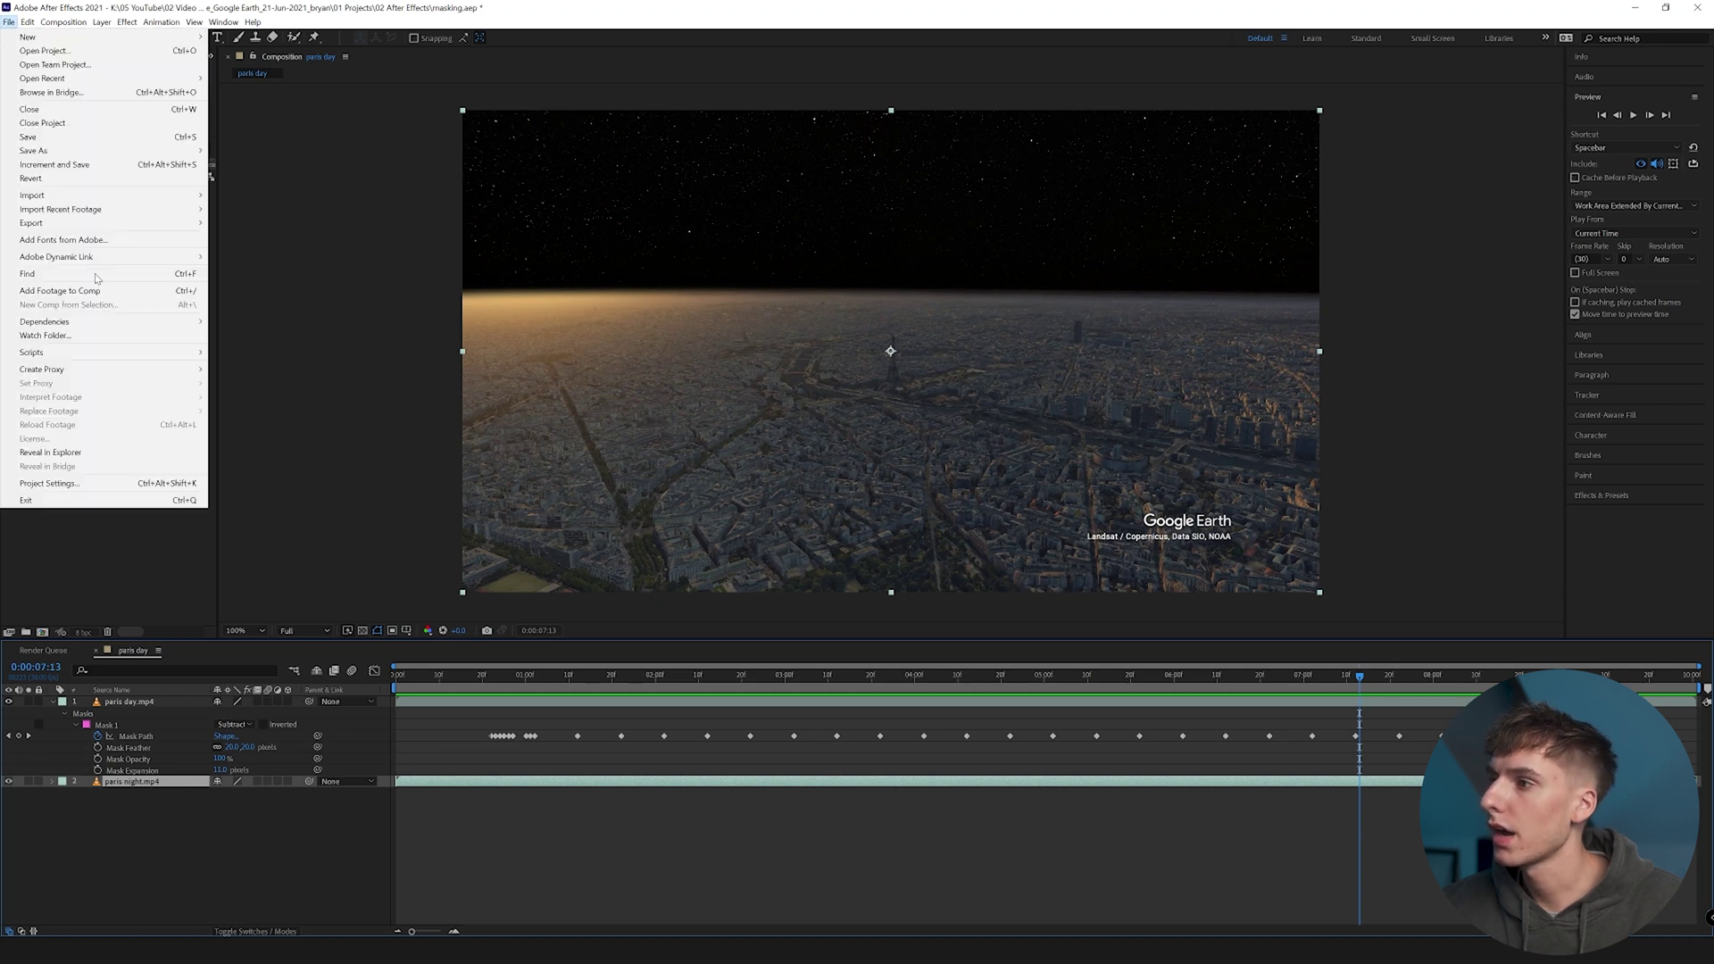
pyautogui.moveTo(81, 223)
pyautogui.click(255, 235)
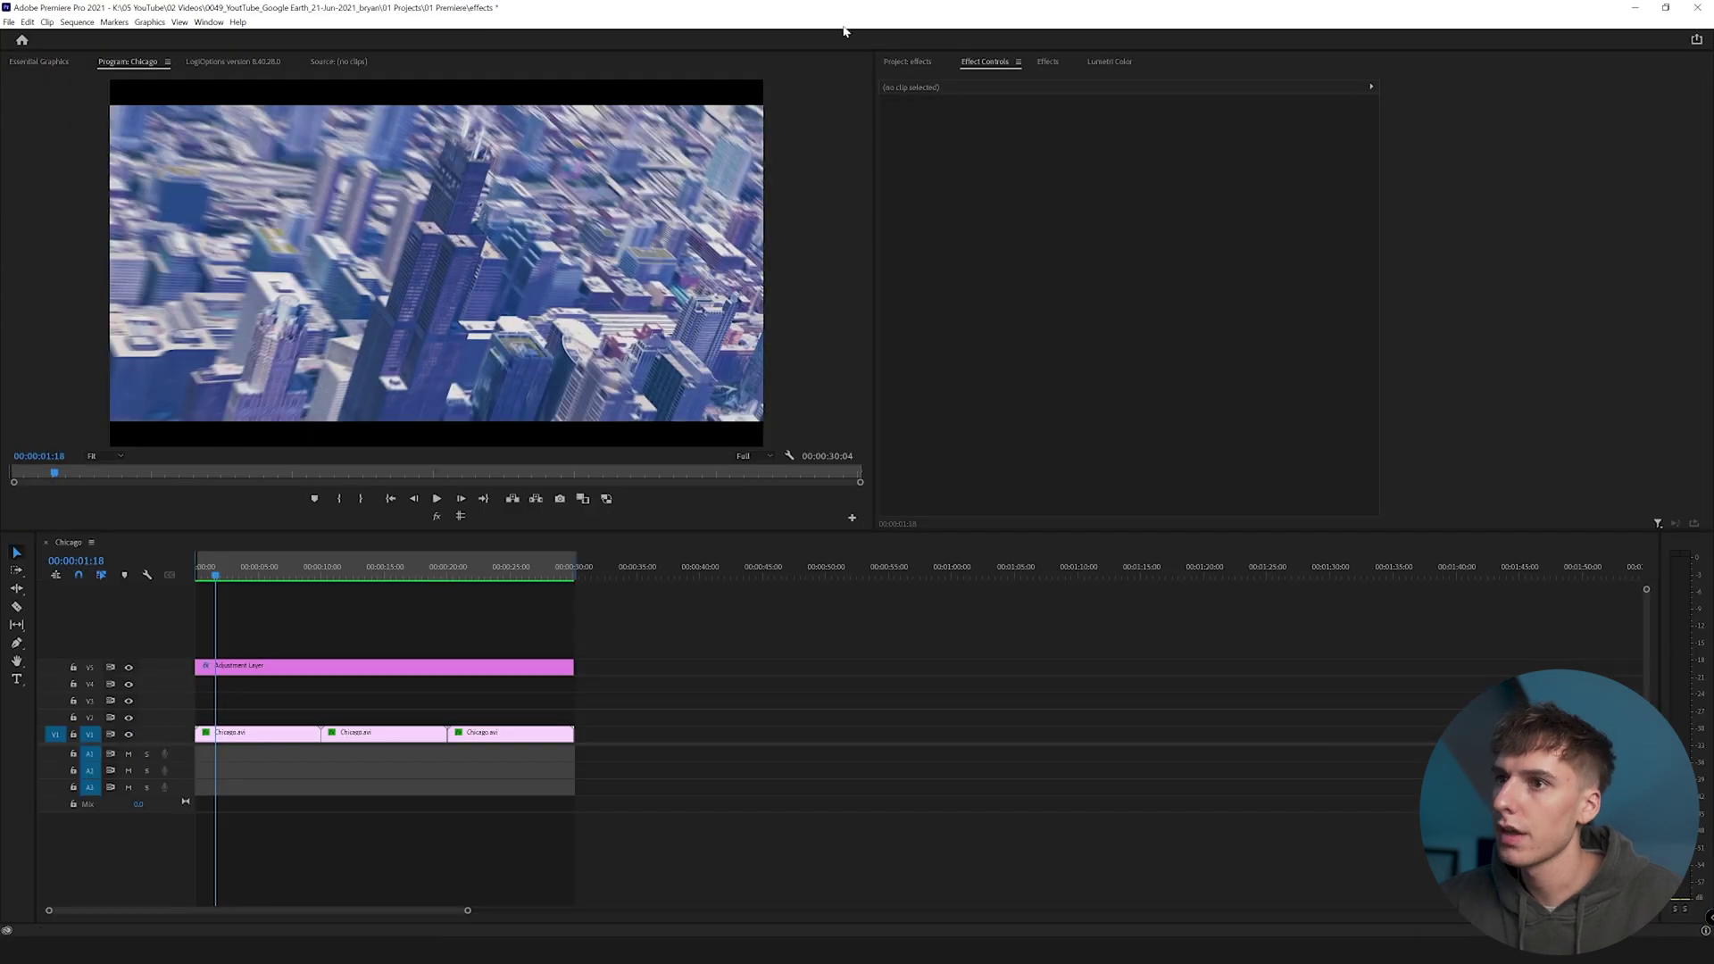
# Switch to Premiere Pro and import parisblended.avi from the Google Earth video's folder on the Samsung SSD into the effects project.
pyautogui.click(905, 62)
pyautogui.doubleClick(1151, 292)
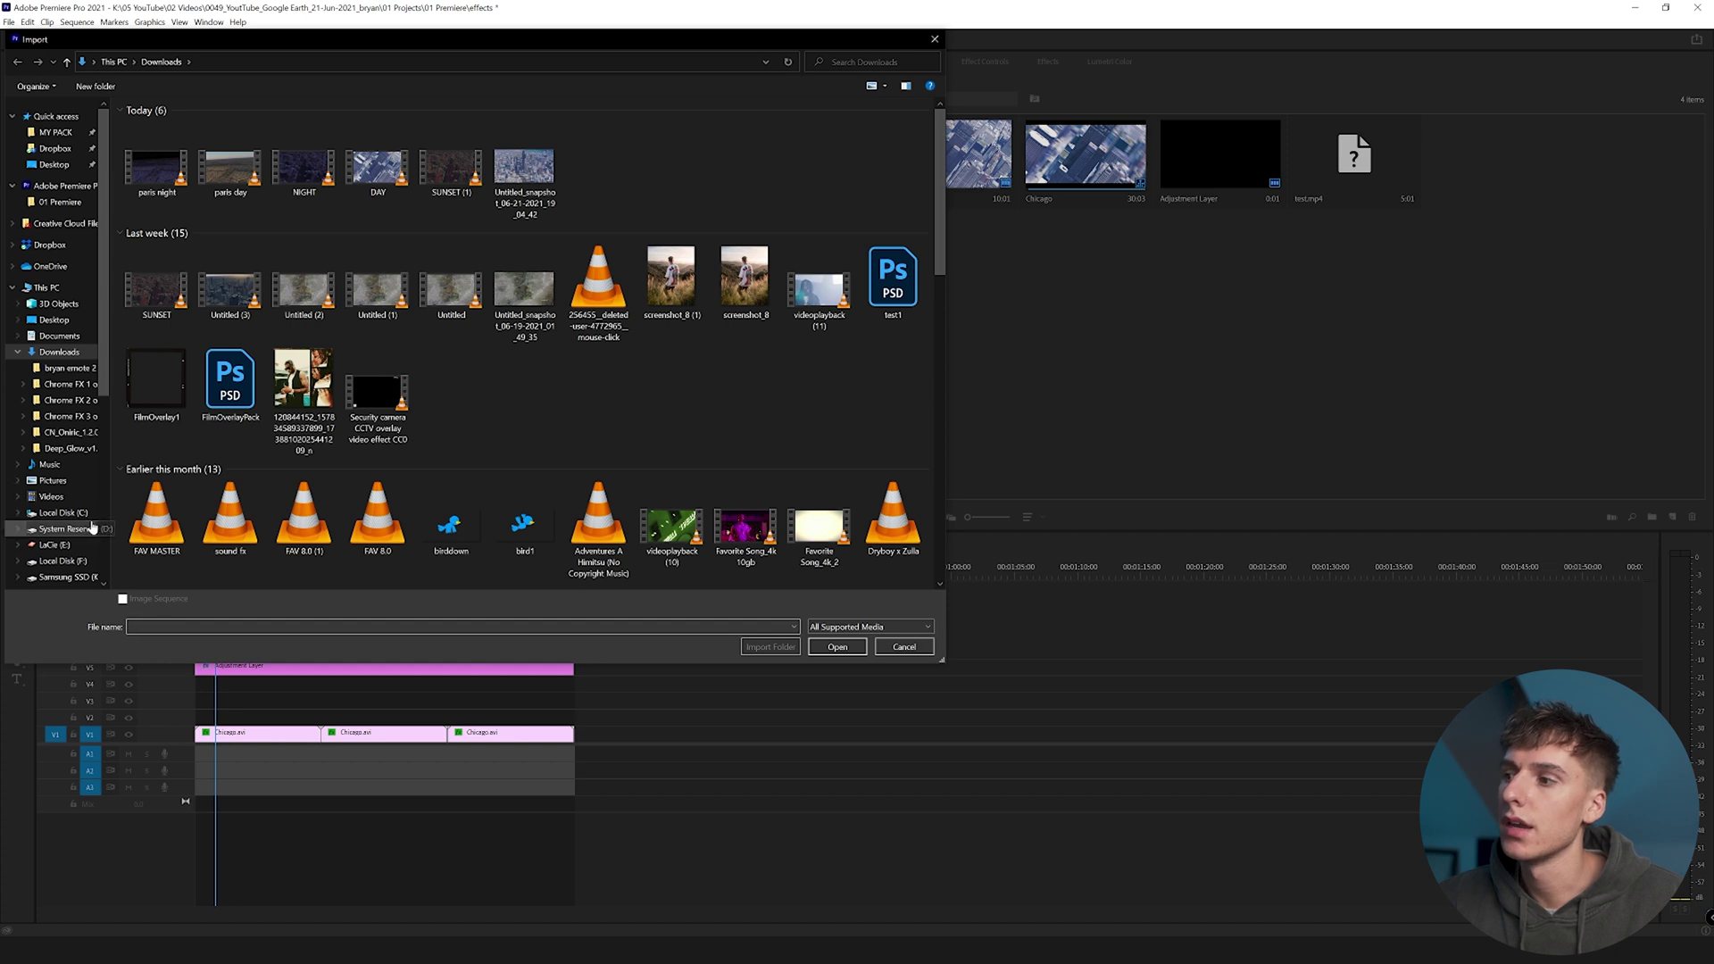
pyautogui.click(62, 577)
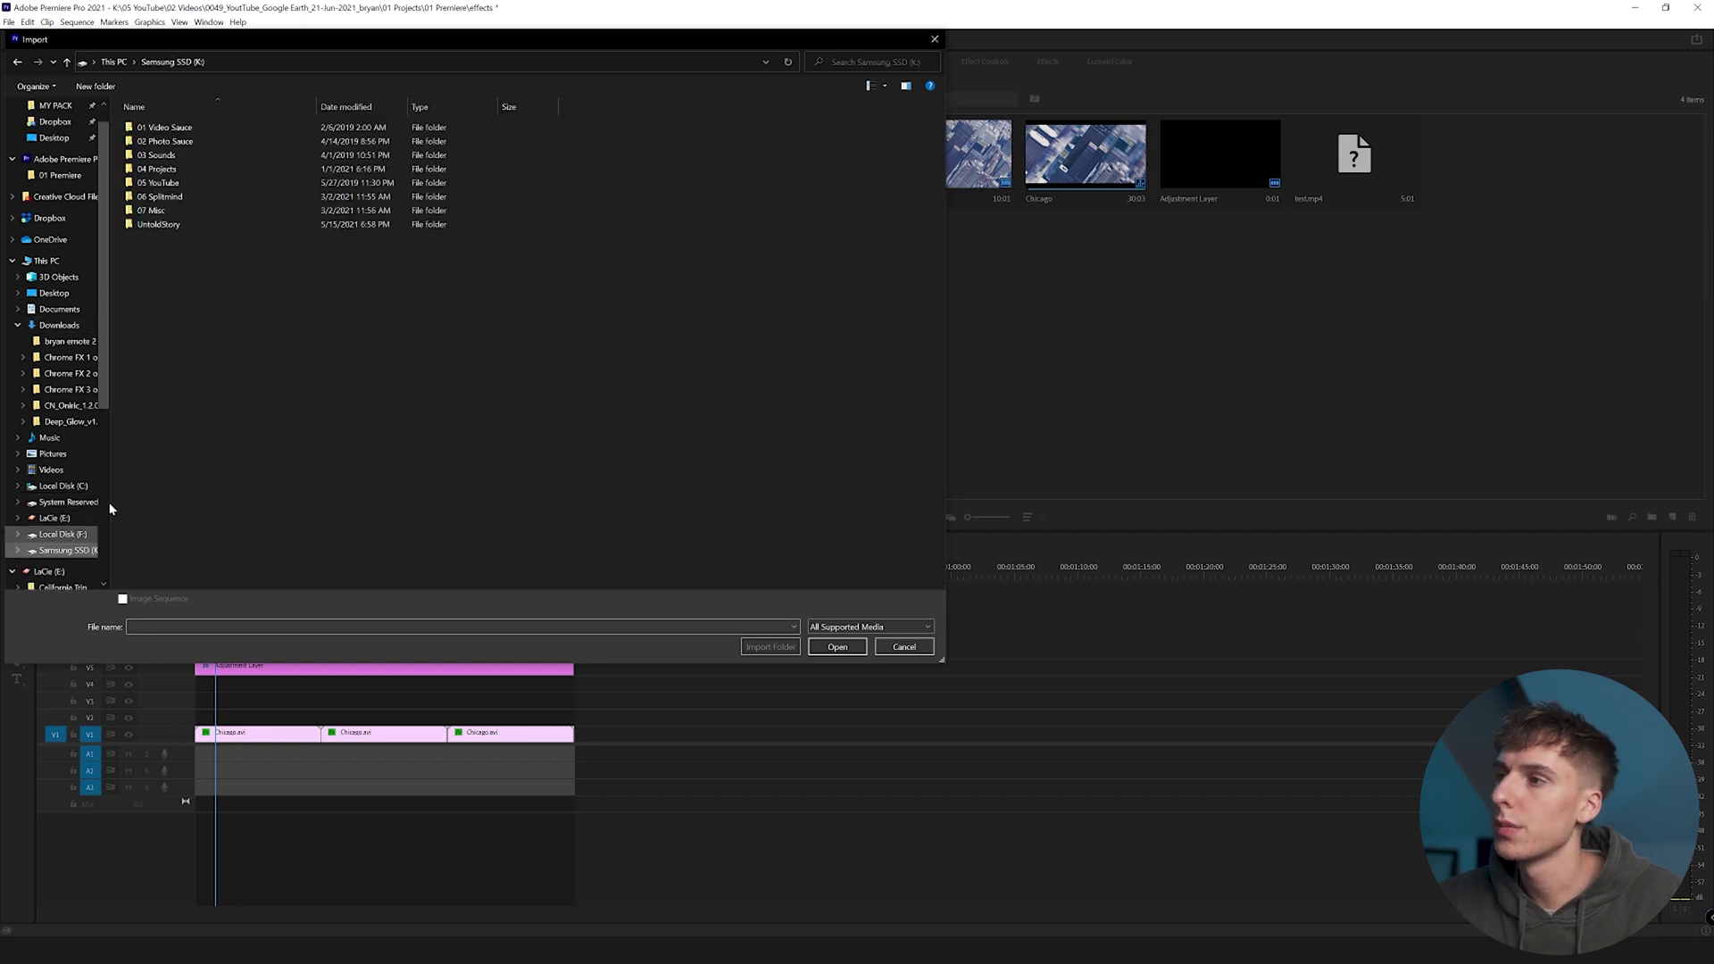
pyautogui.doubleClick(159, 183)
pyautogui.doubleClick(159, 141)
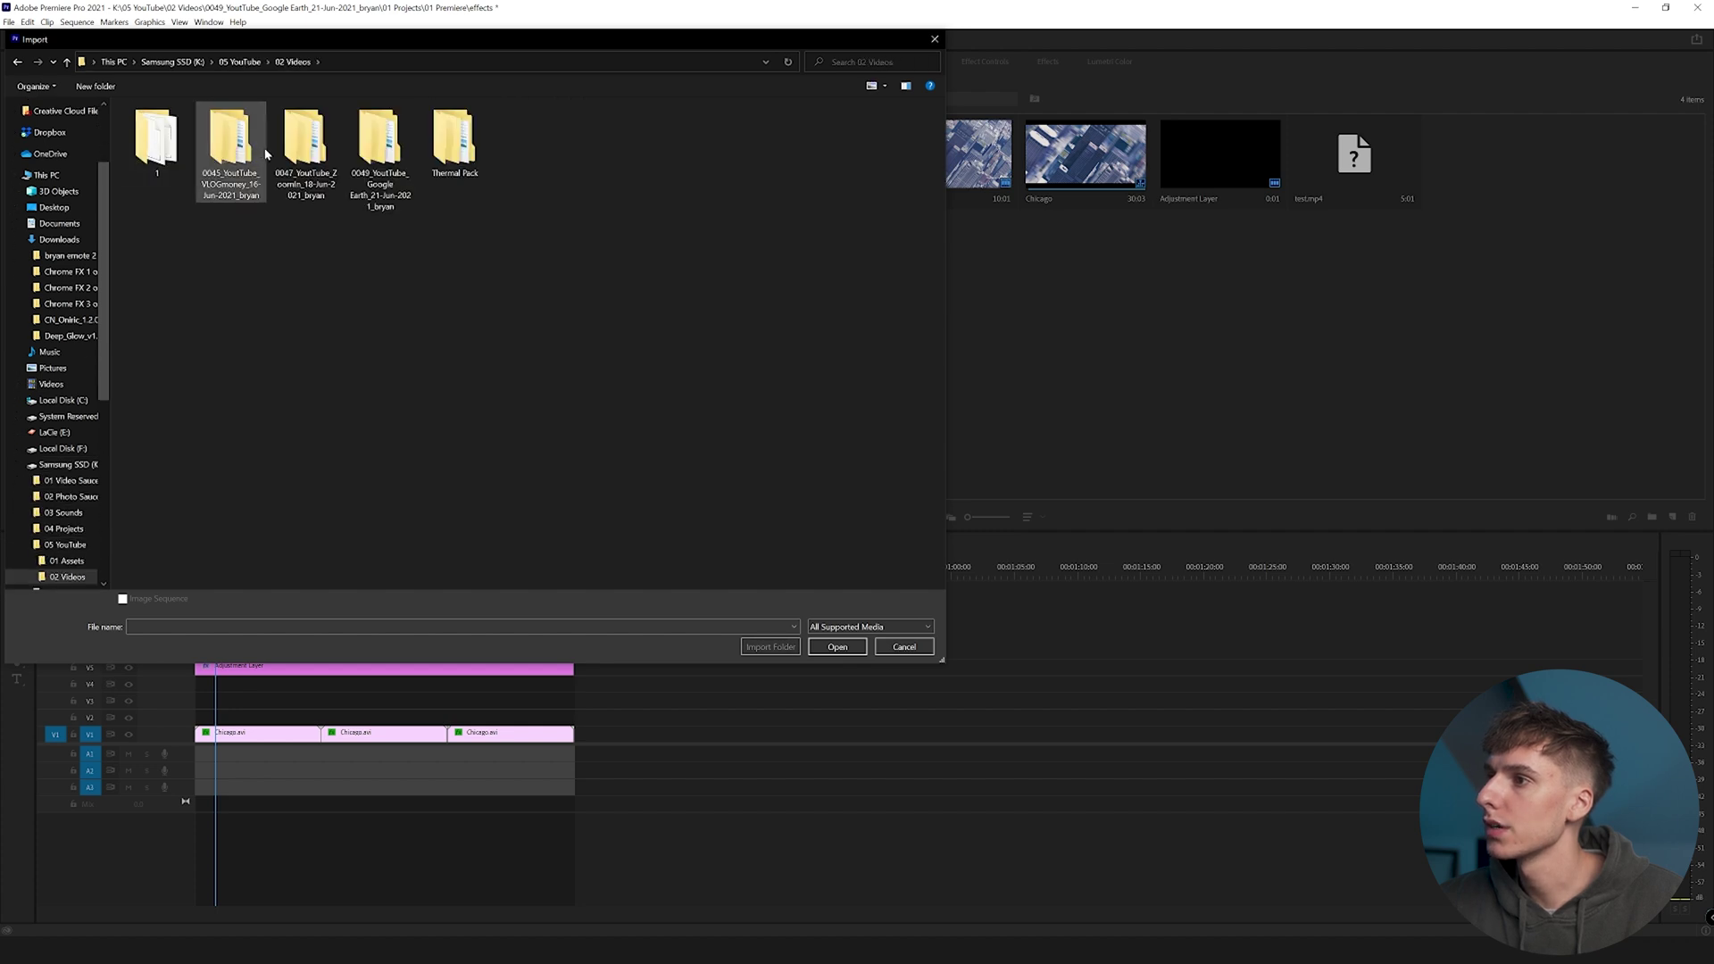
pyautogui.doubleClick(380, 152)
pyautogui.doubleClick(229, 143)
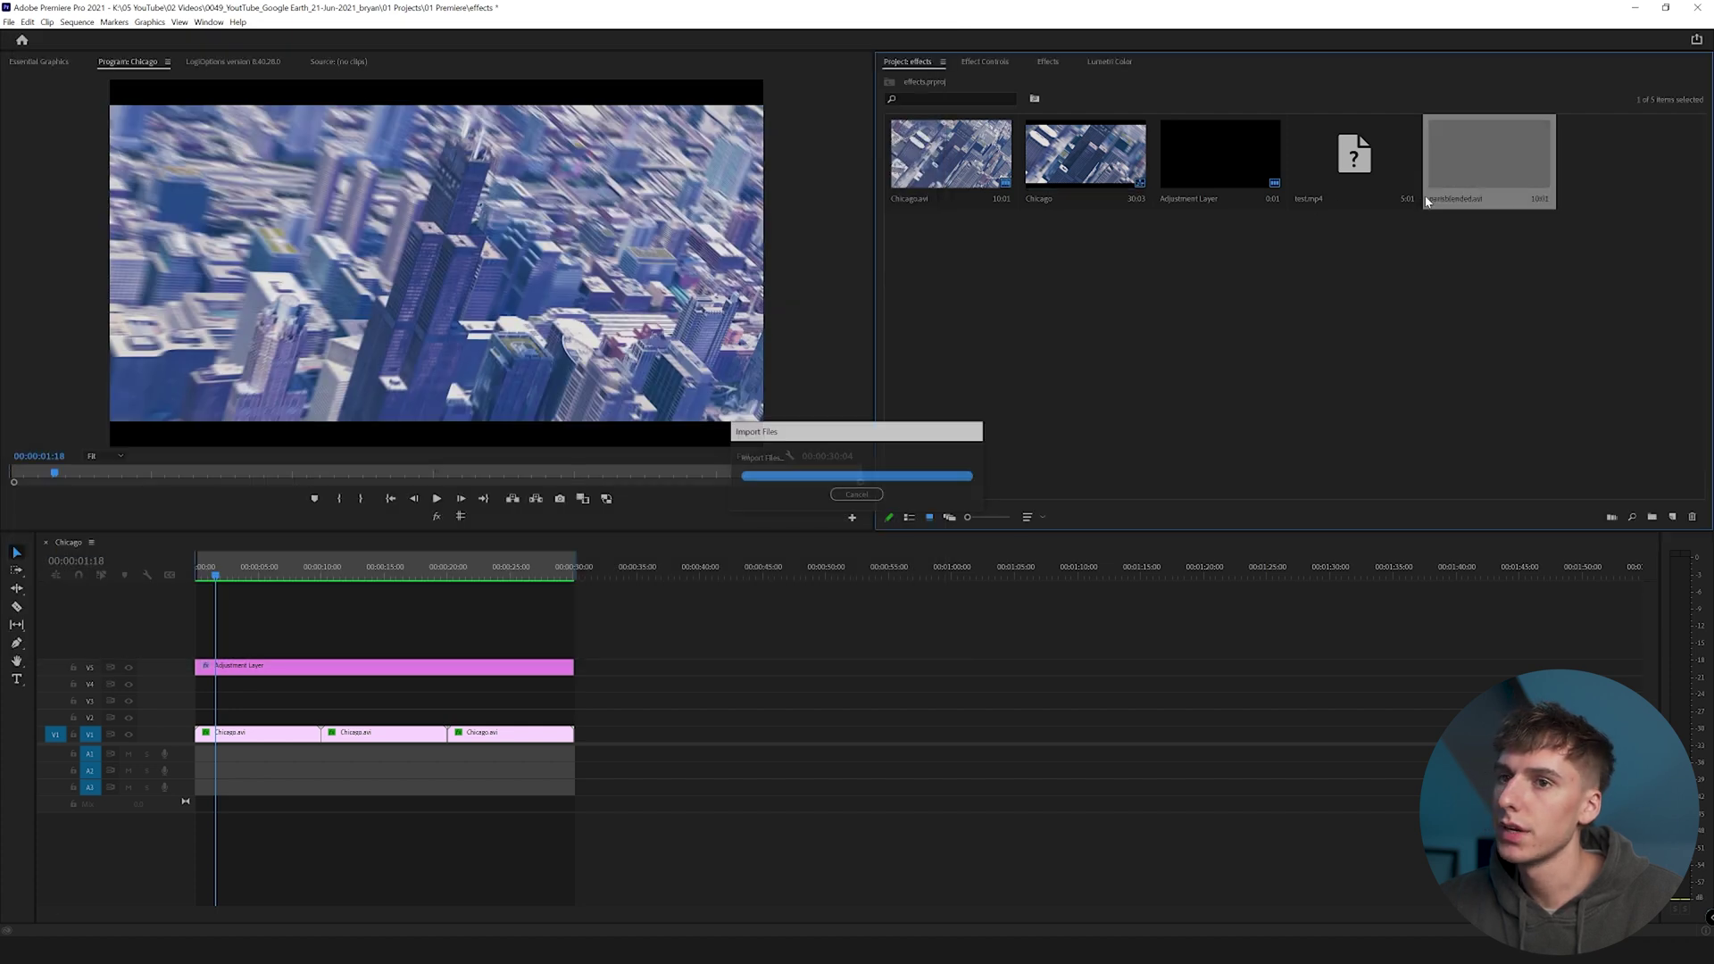
# Place parisblended.avi on track V5 after the Chicago clips and scale it to the frame size.
pyautogui.moveTo(1489, 156); pyautogui.dragTo(721, 676)
pyautogui.click(746, 576)
pyautogui.rightClick(774, 667)
pyautogui.click(837, 526)
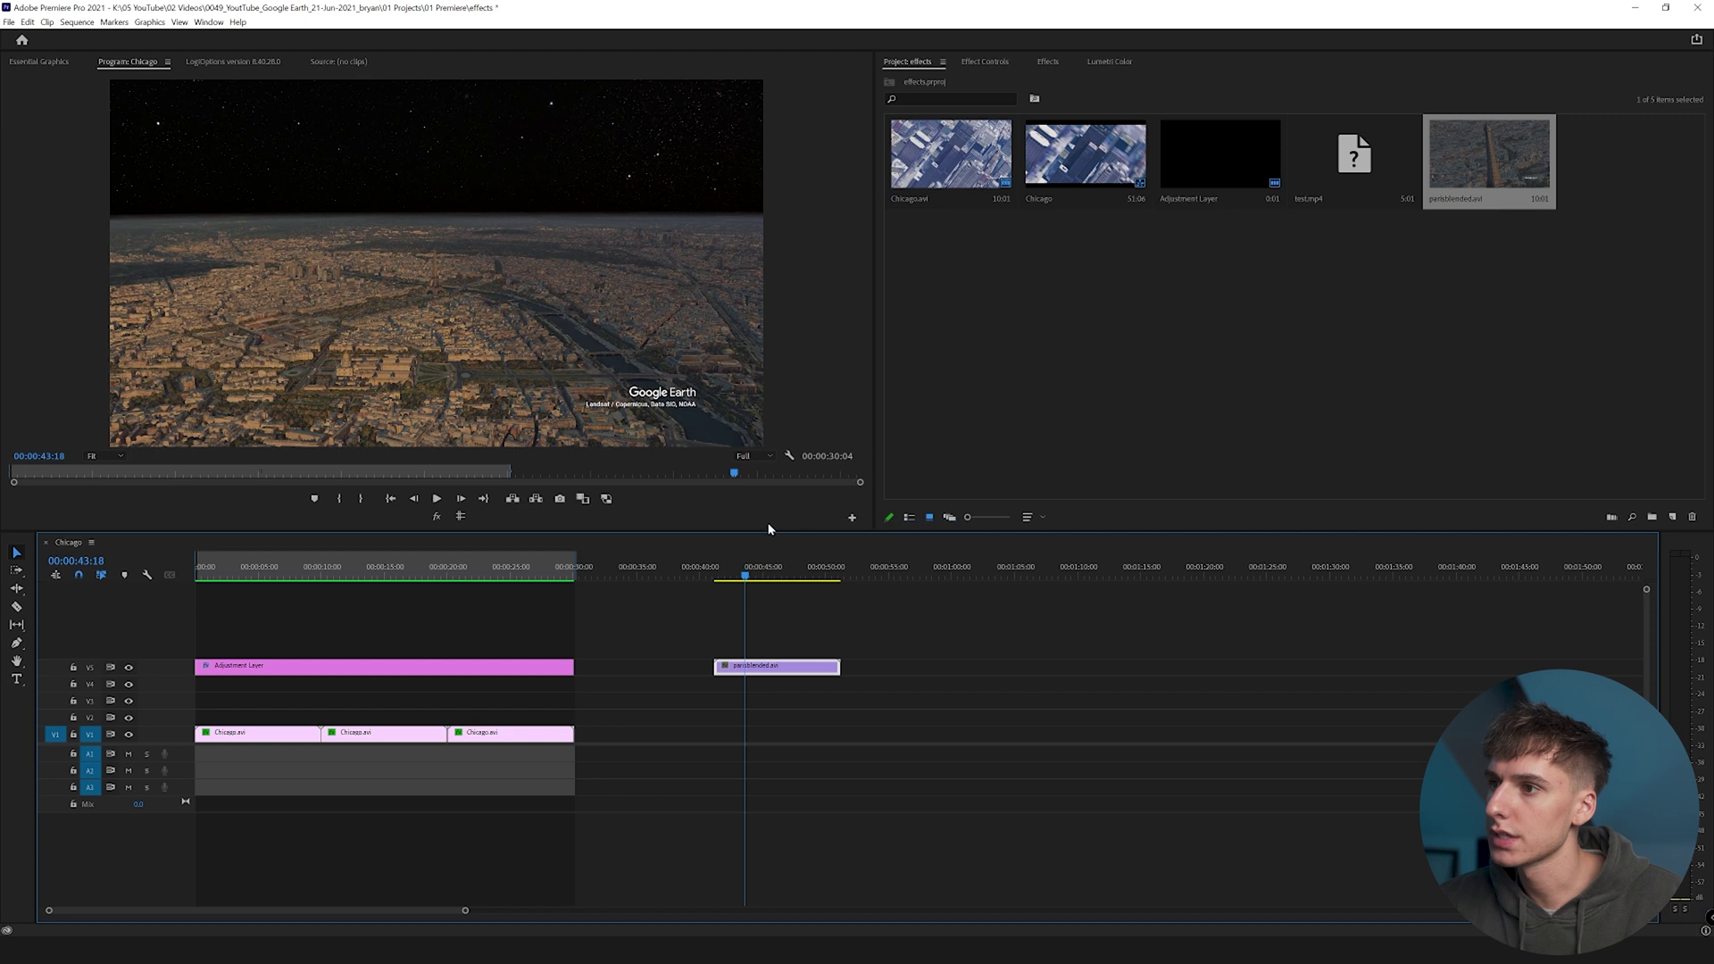
# Set the scale of the parisblended.avi clip in the timeline to 127.
pyautogui.moveTo(729, 562); pyautogui.dragTo(761, 583)
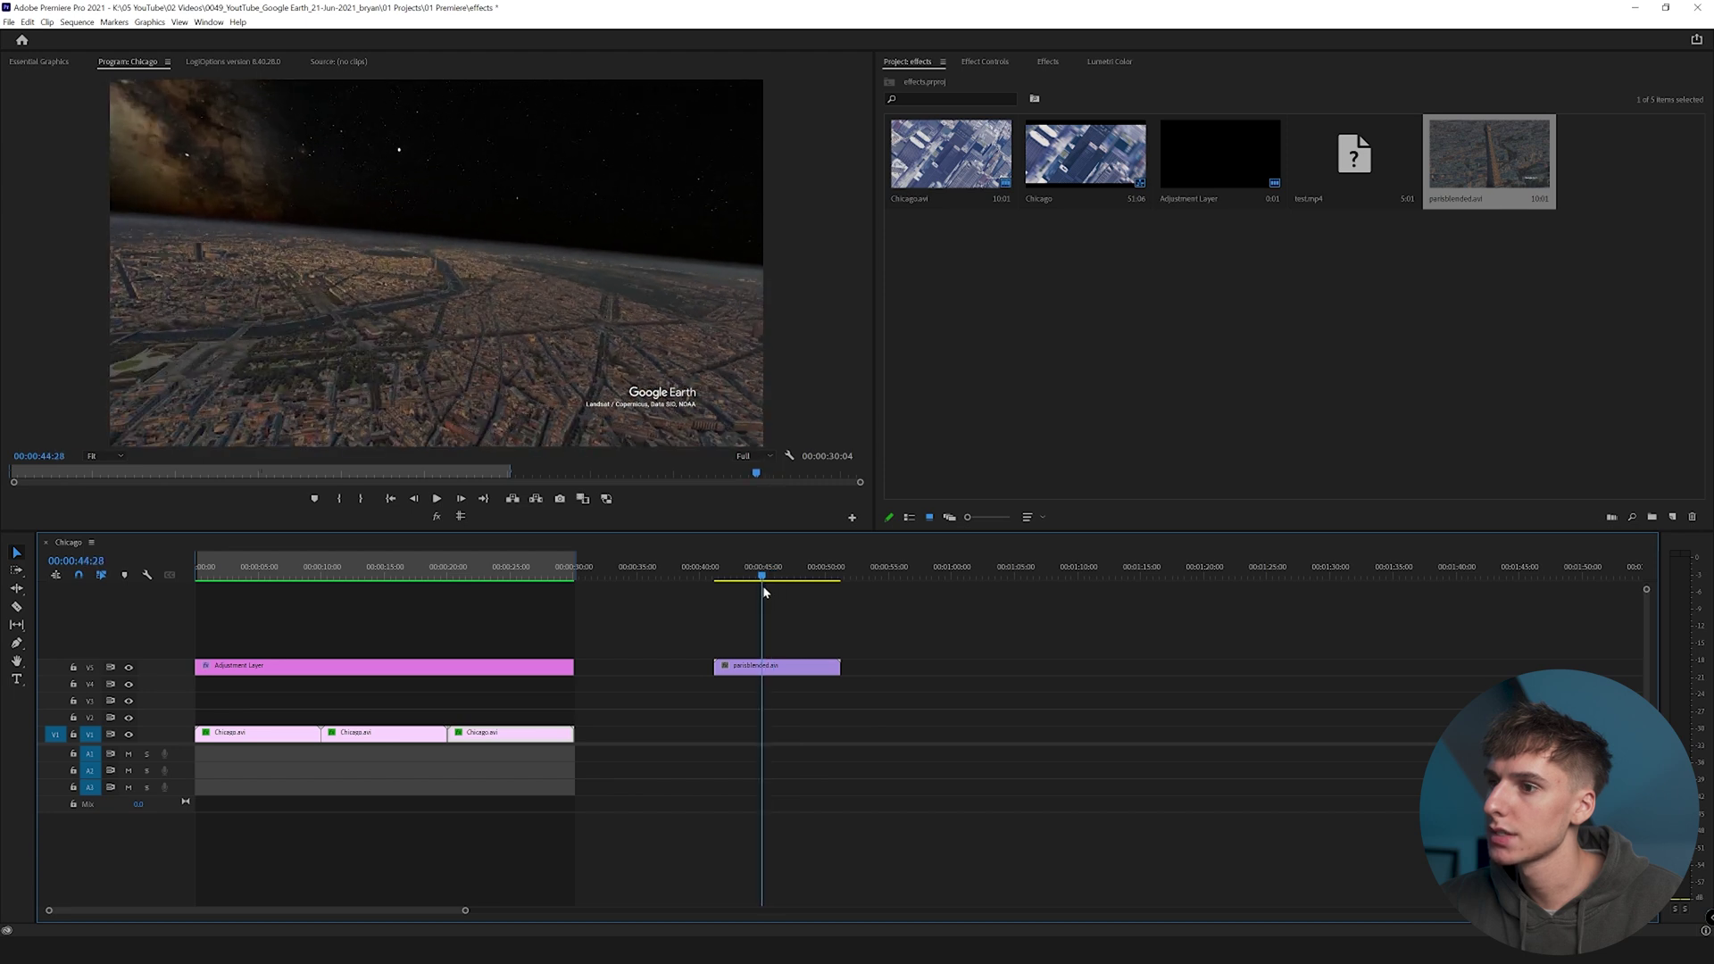
pyautogui.click(765, 673)
pyautogui.click(501, 667)
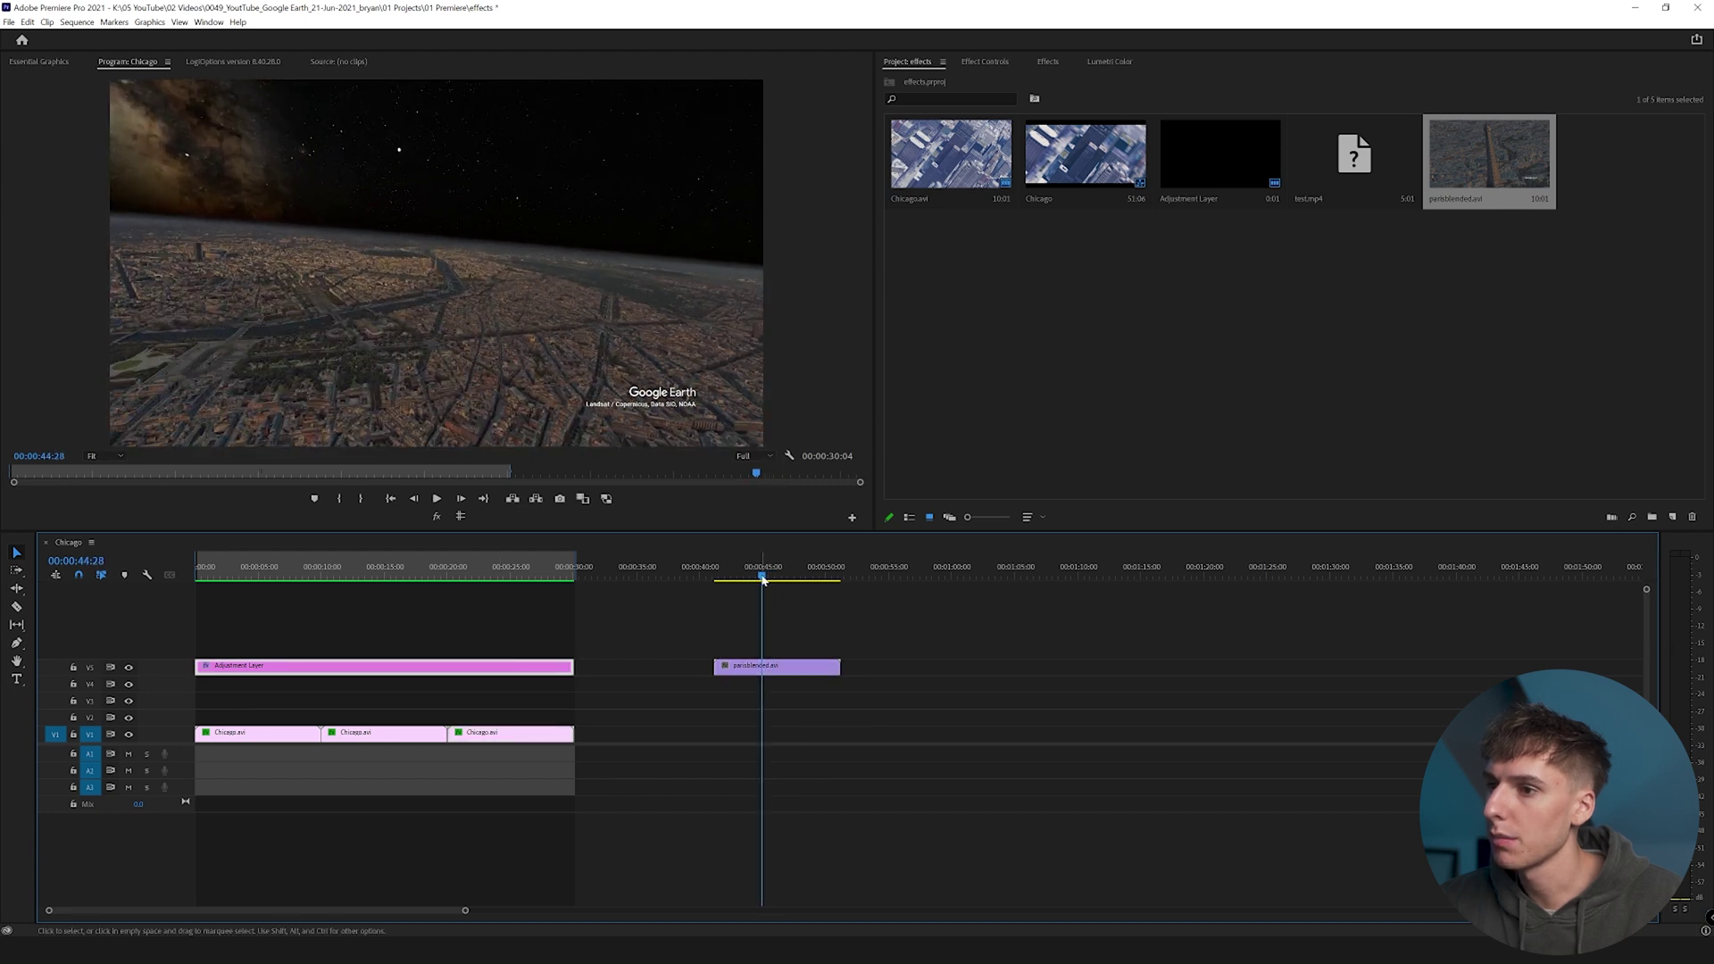
pyautogui.click(769, 667)
pyautogui.click(985, 62)
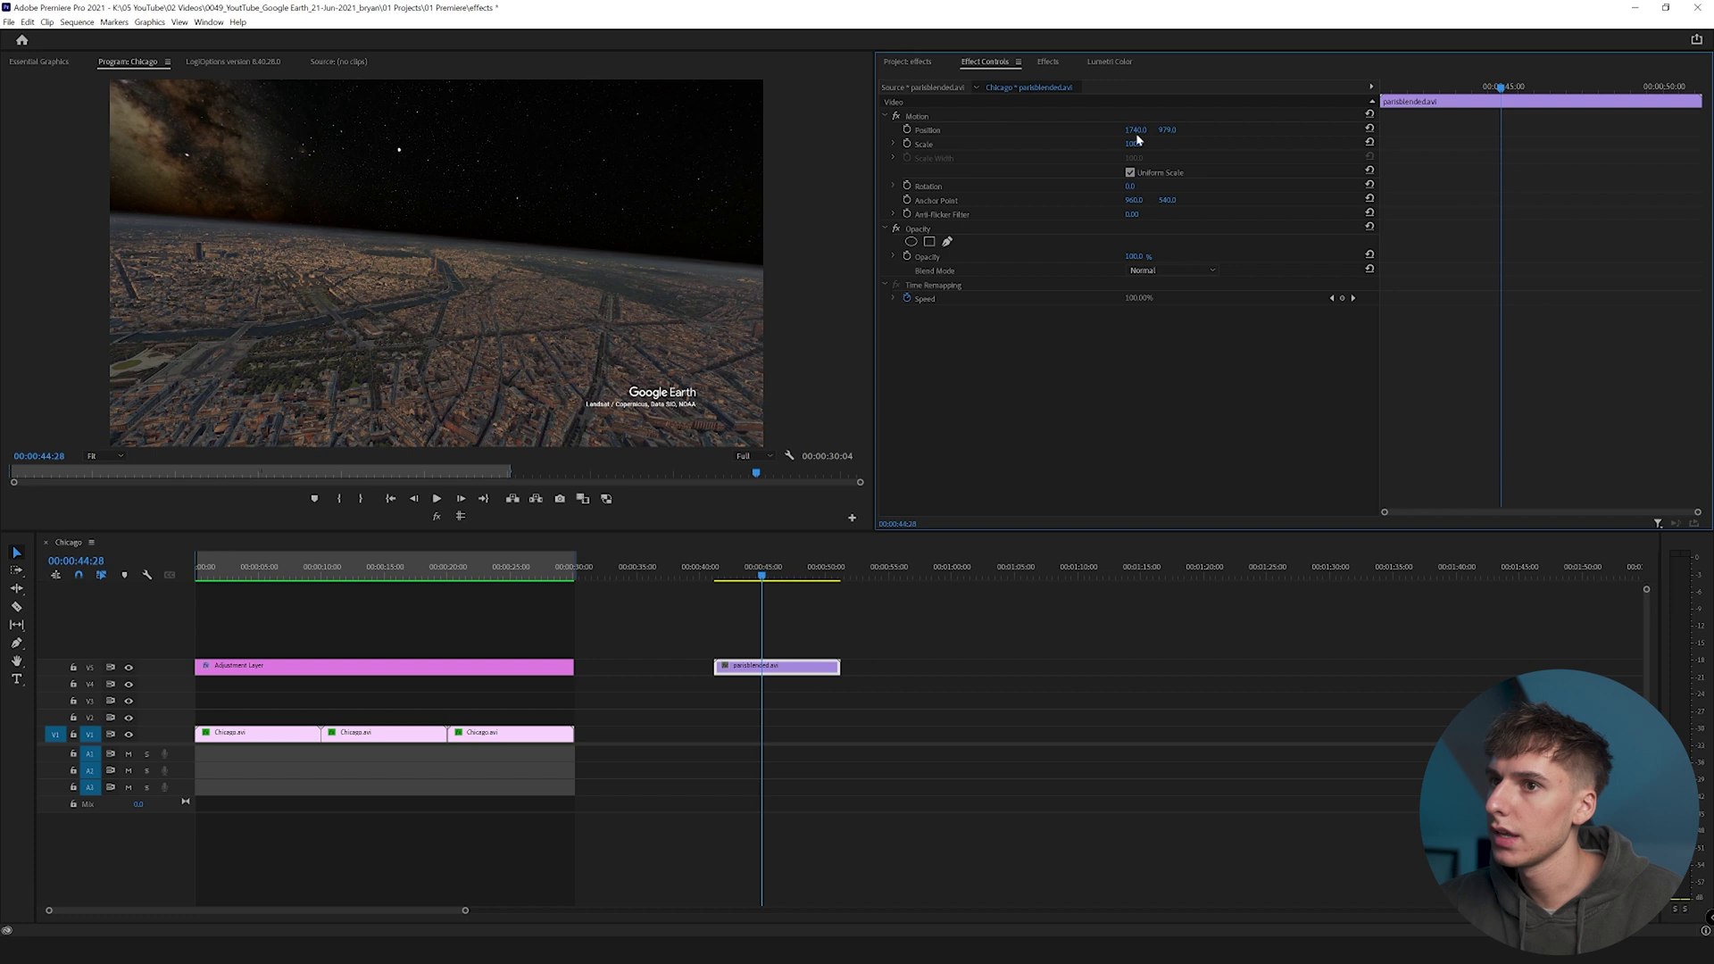
pyautogui.moveTo(1134, 144); pyautogui.dragTo(1158, 144)
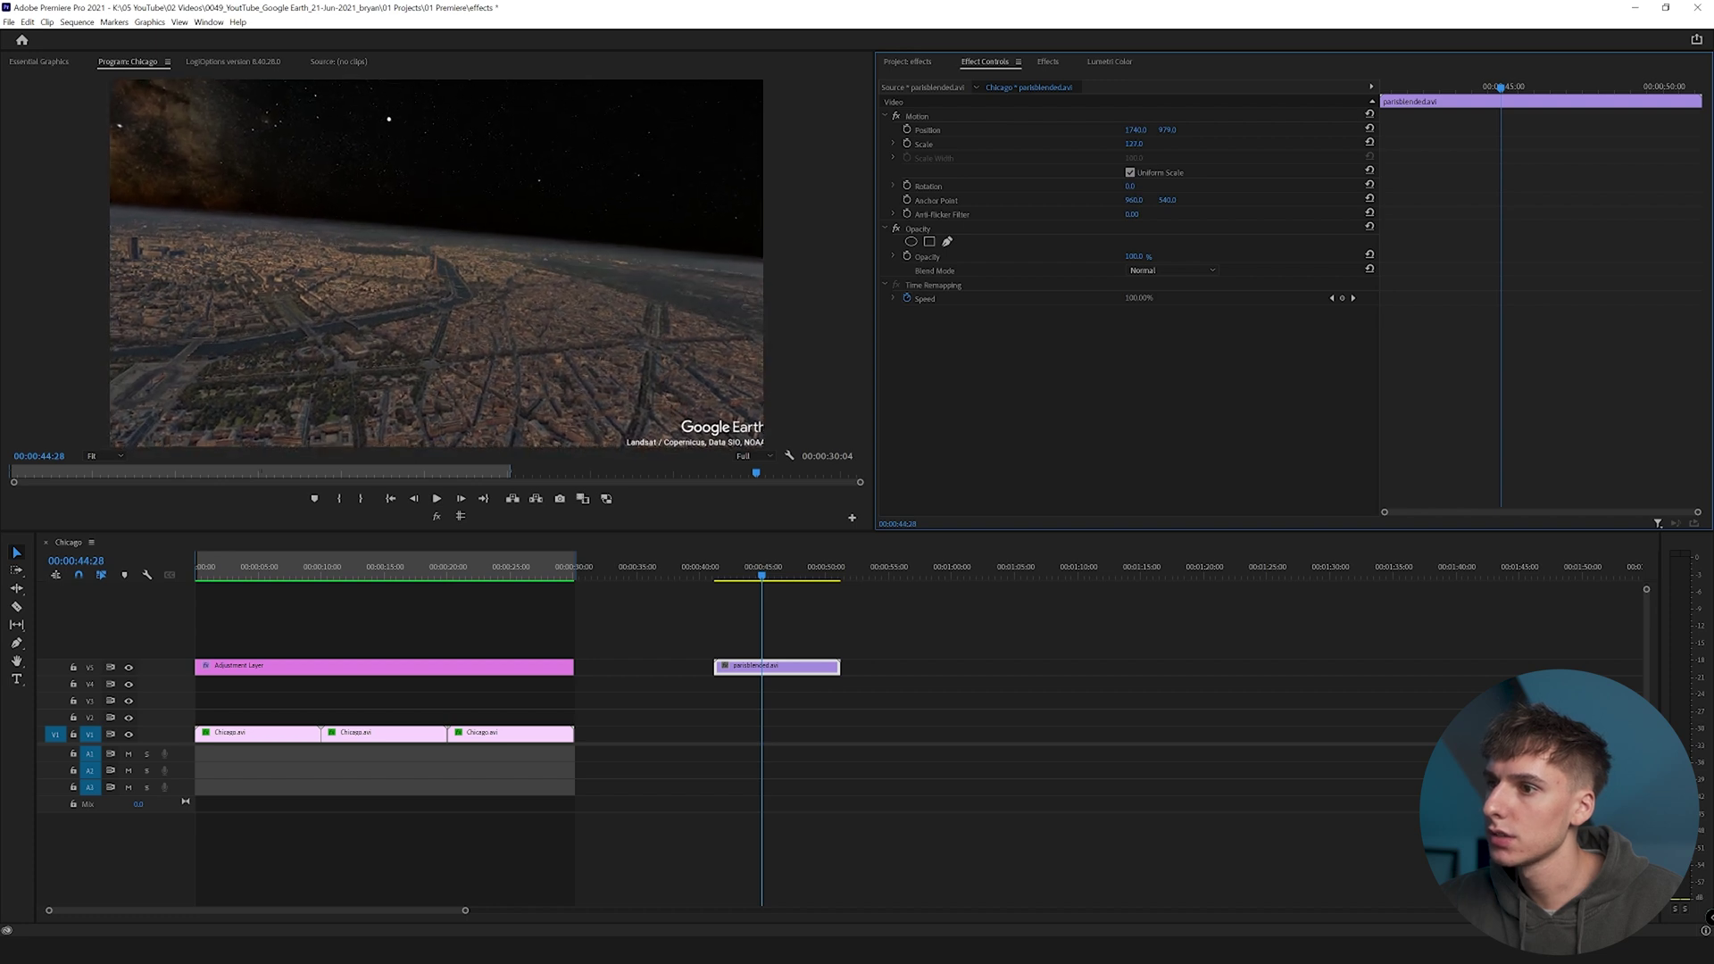
# Create a new adjustment layer and place it directly above the parisblended.avi clip in the timeline.
pyautogui.hotkey('shift', '1')
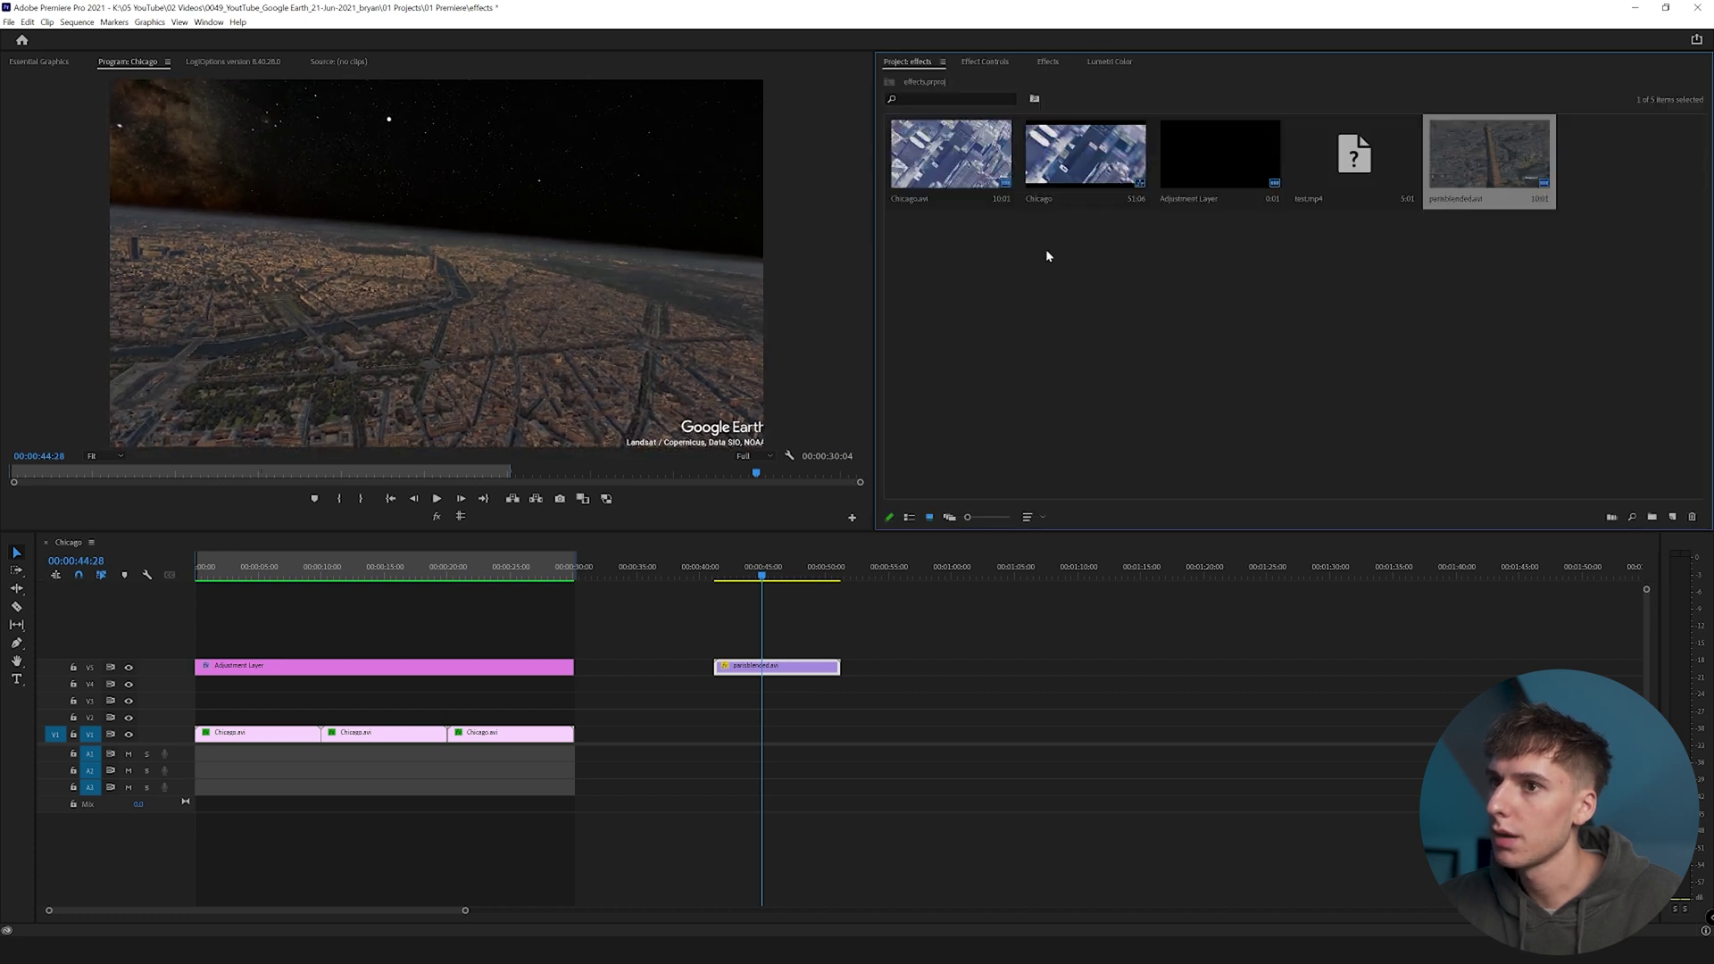
pyautogui.rightClick(1152, 298)
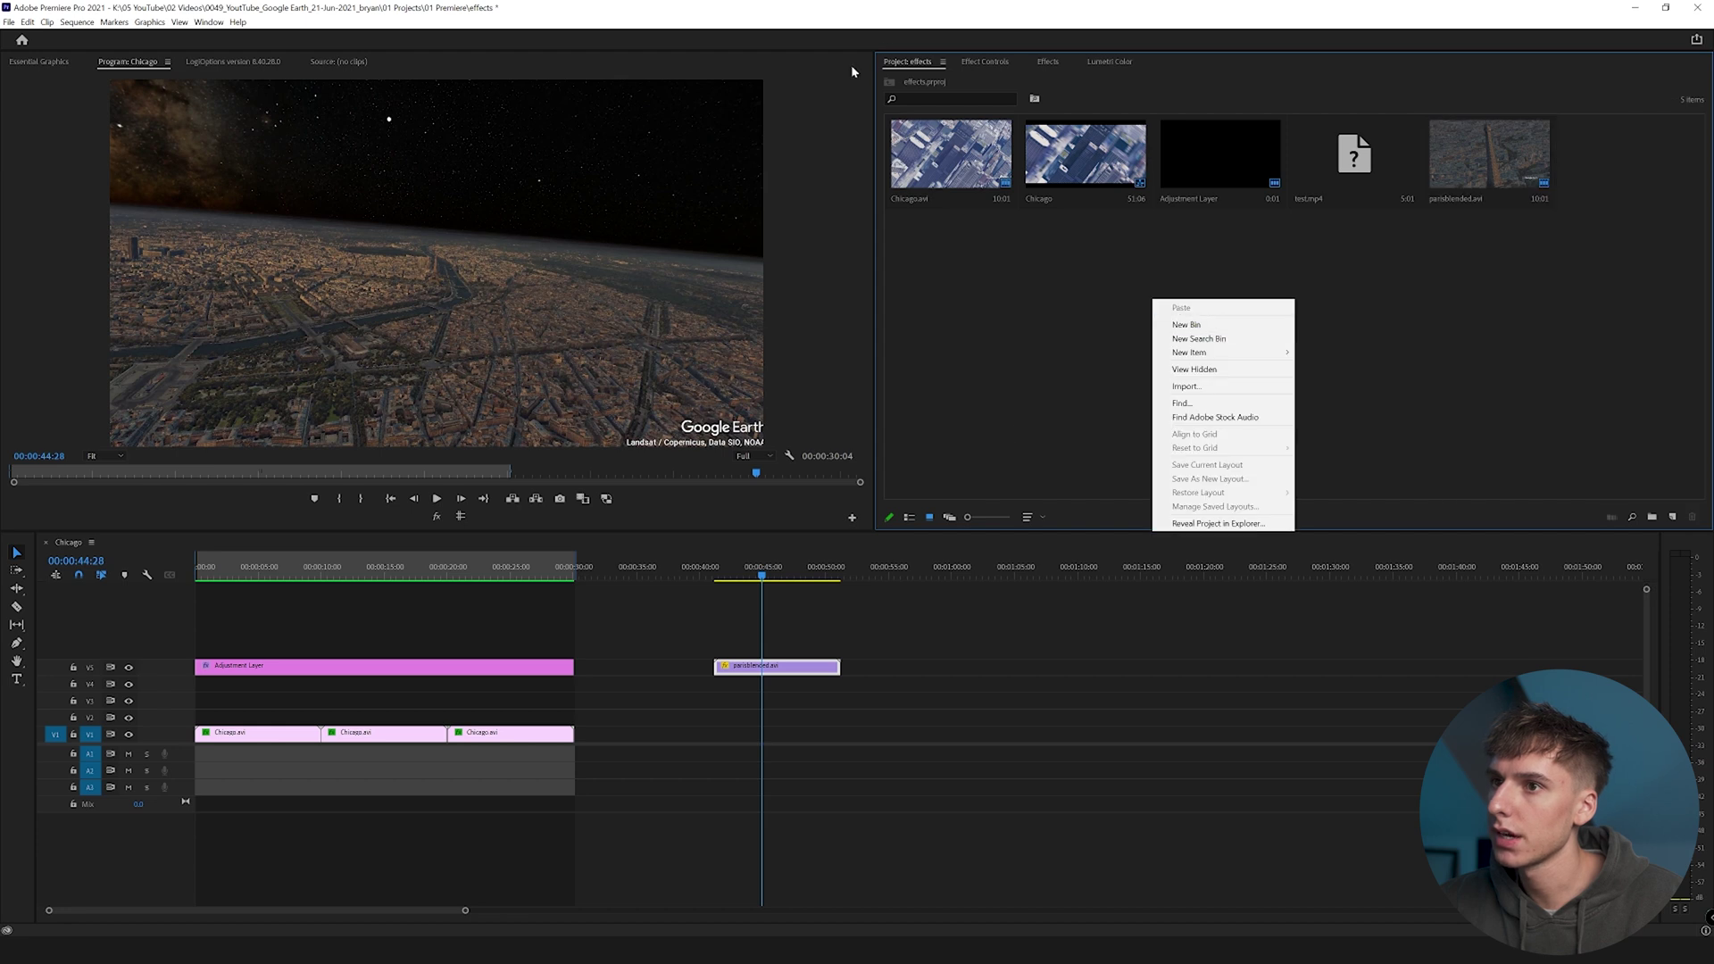
pyautogui.moveTo(1235, 353)
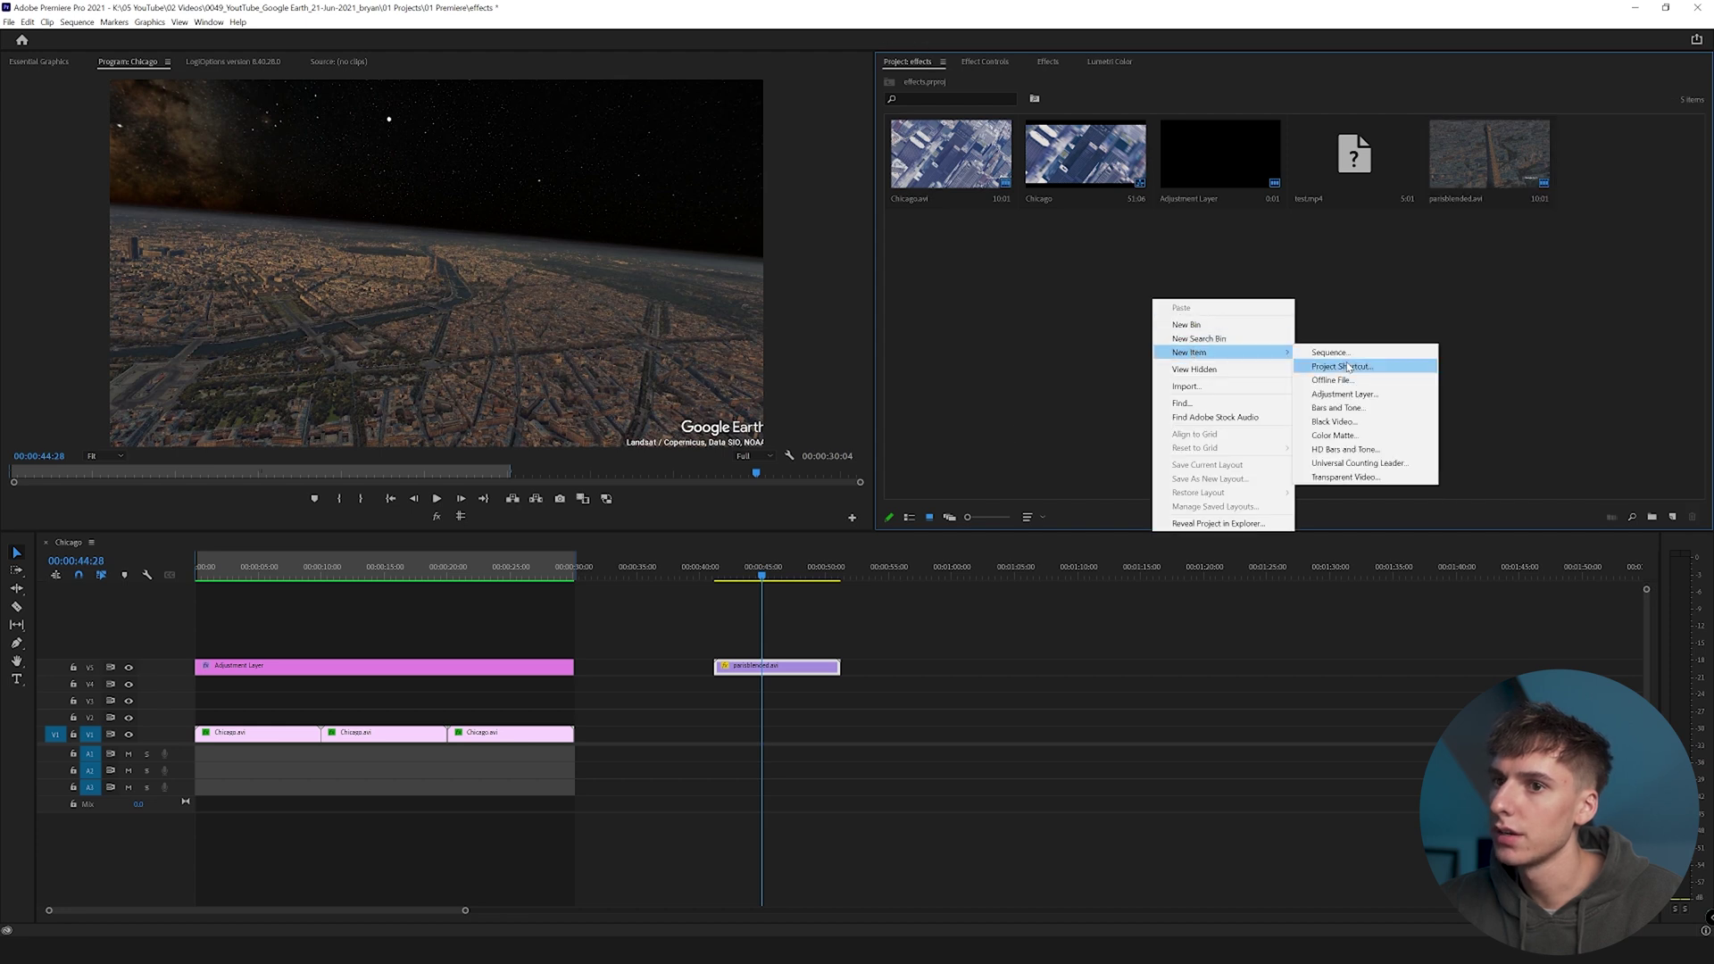
pyautogui.click(1347, 393)
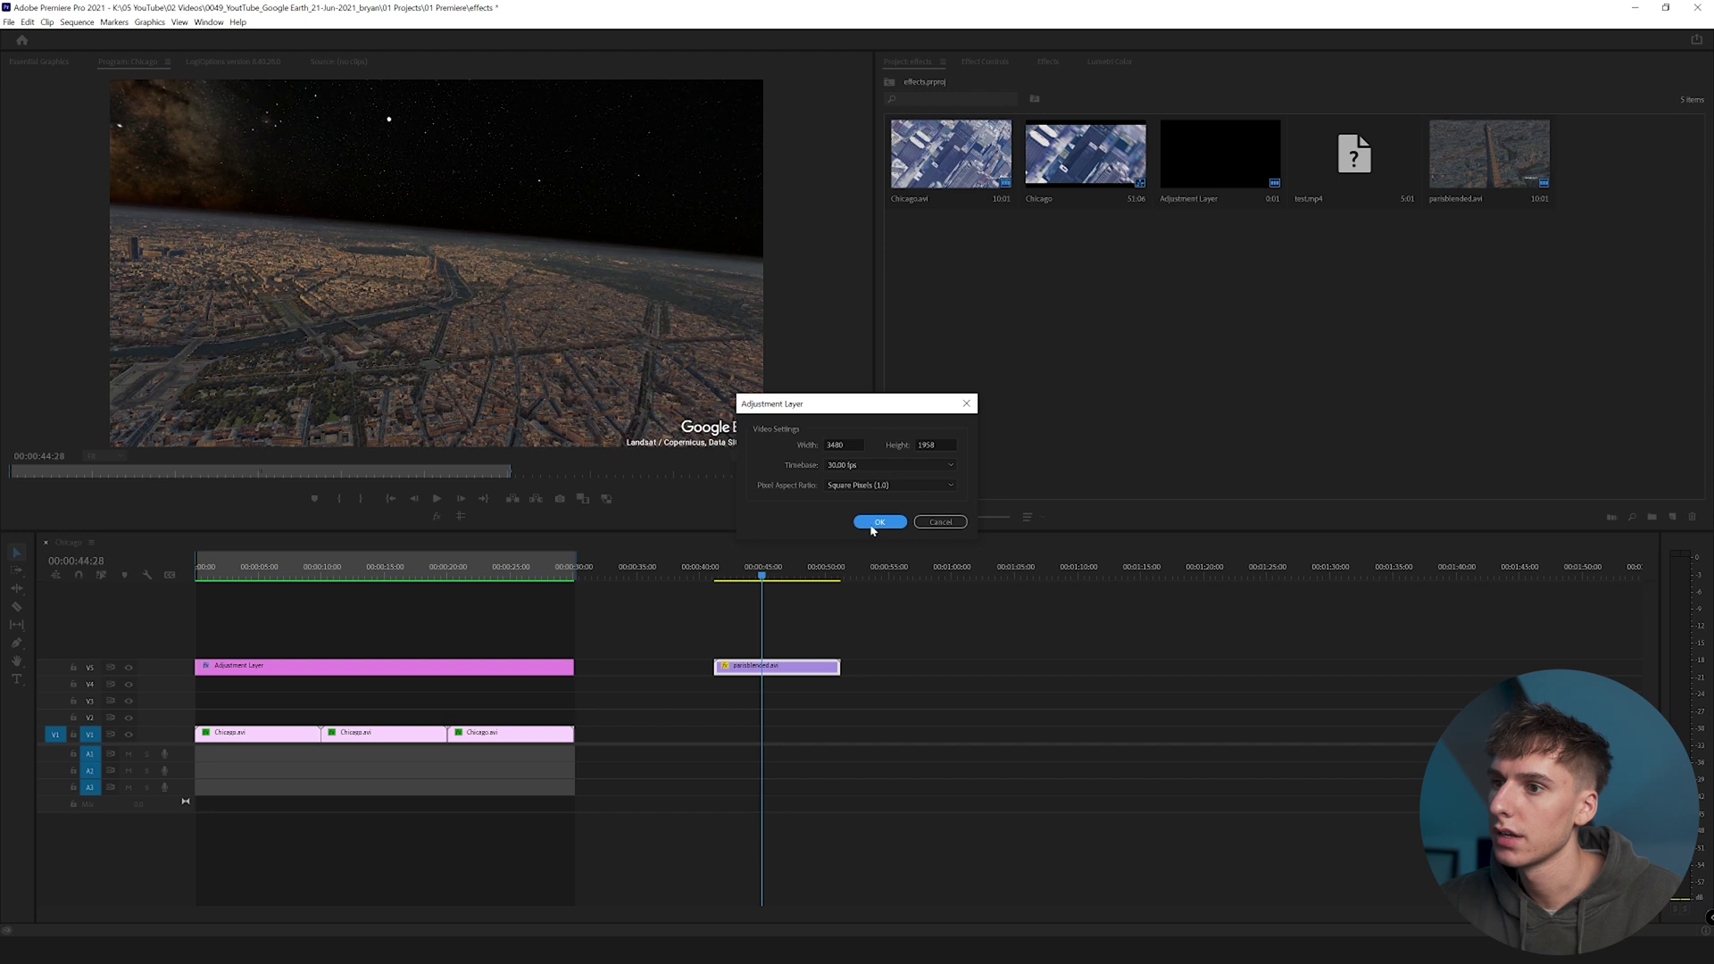
pyautogui.click(875, 522)
pyautogui.moveTo(1622, 160); pyautogui.dragTo(844, 644)
# Apply the Crop effect to the adjustment layer above parisblended.avi and crop its bottom and top by 8% each.
pyautogui.moveTo(928, 176); pyautogui.dragTo(782, 654)
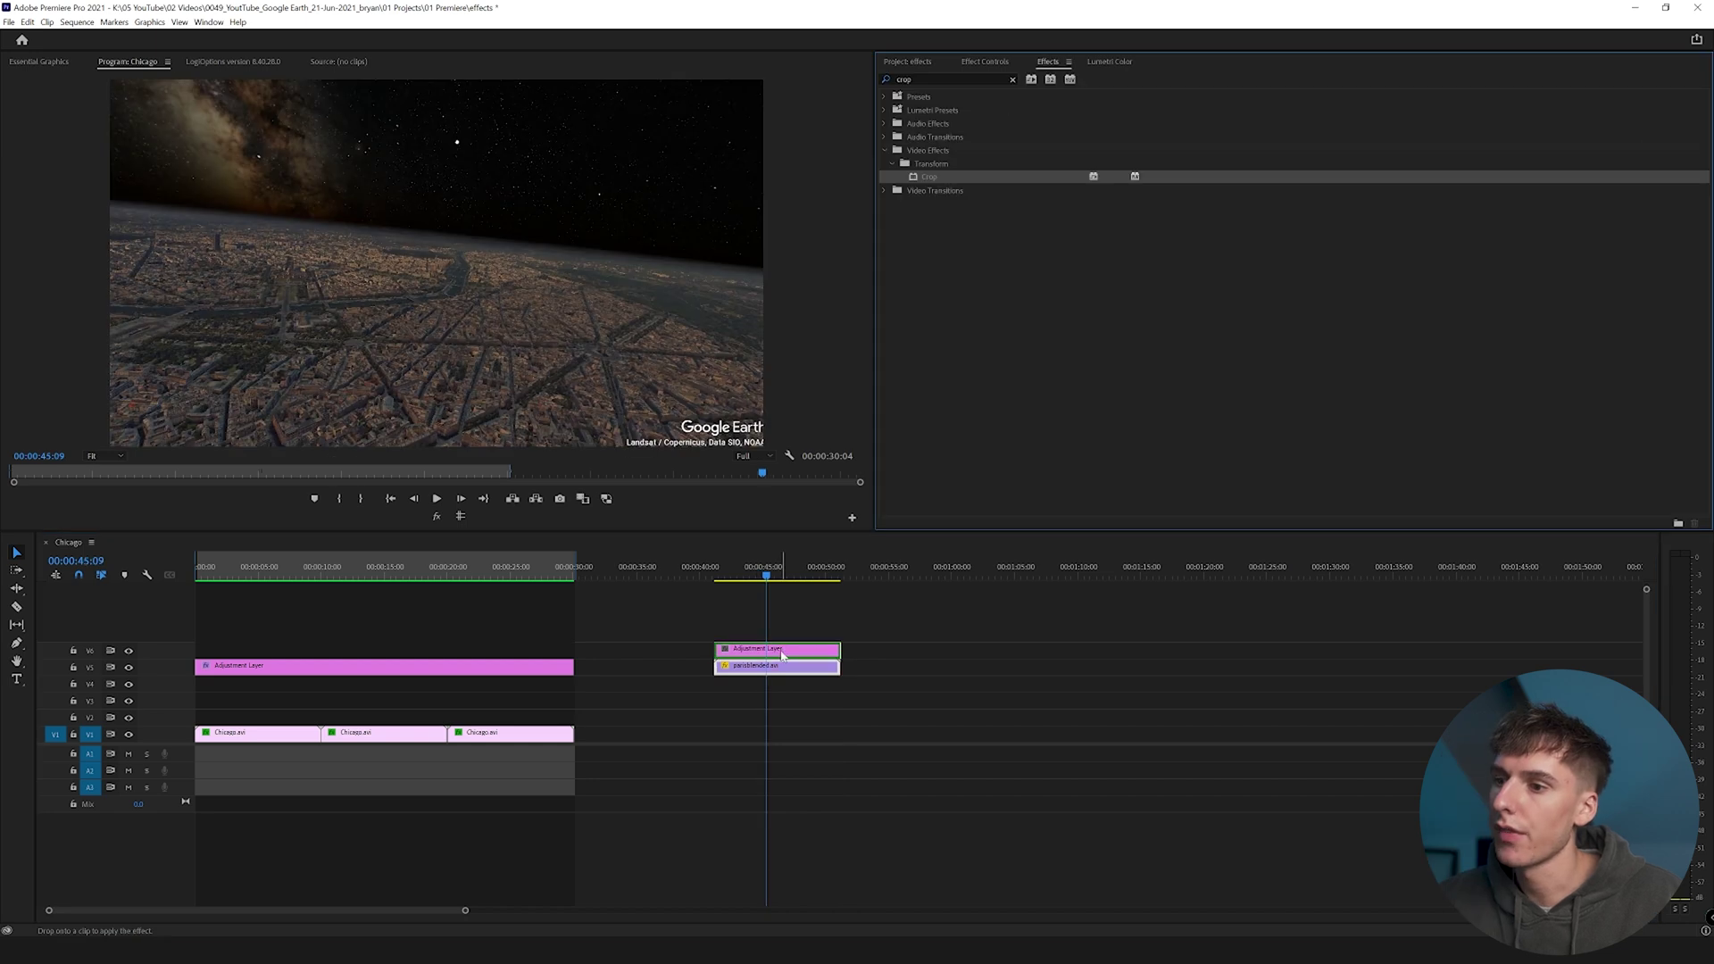
pyautogui.click(986, 63)
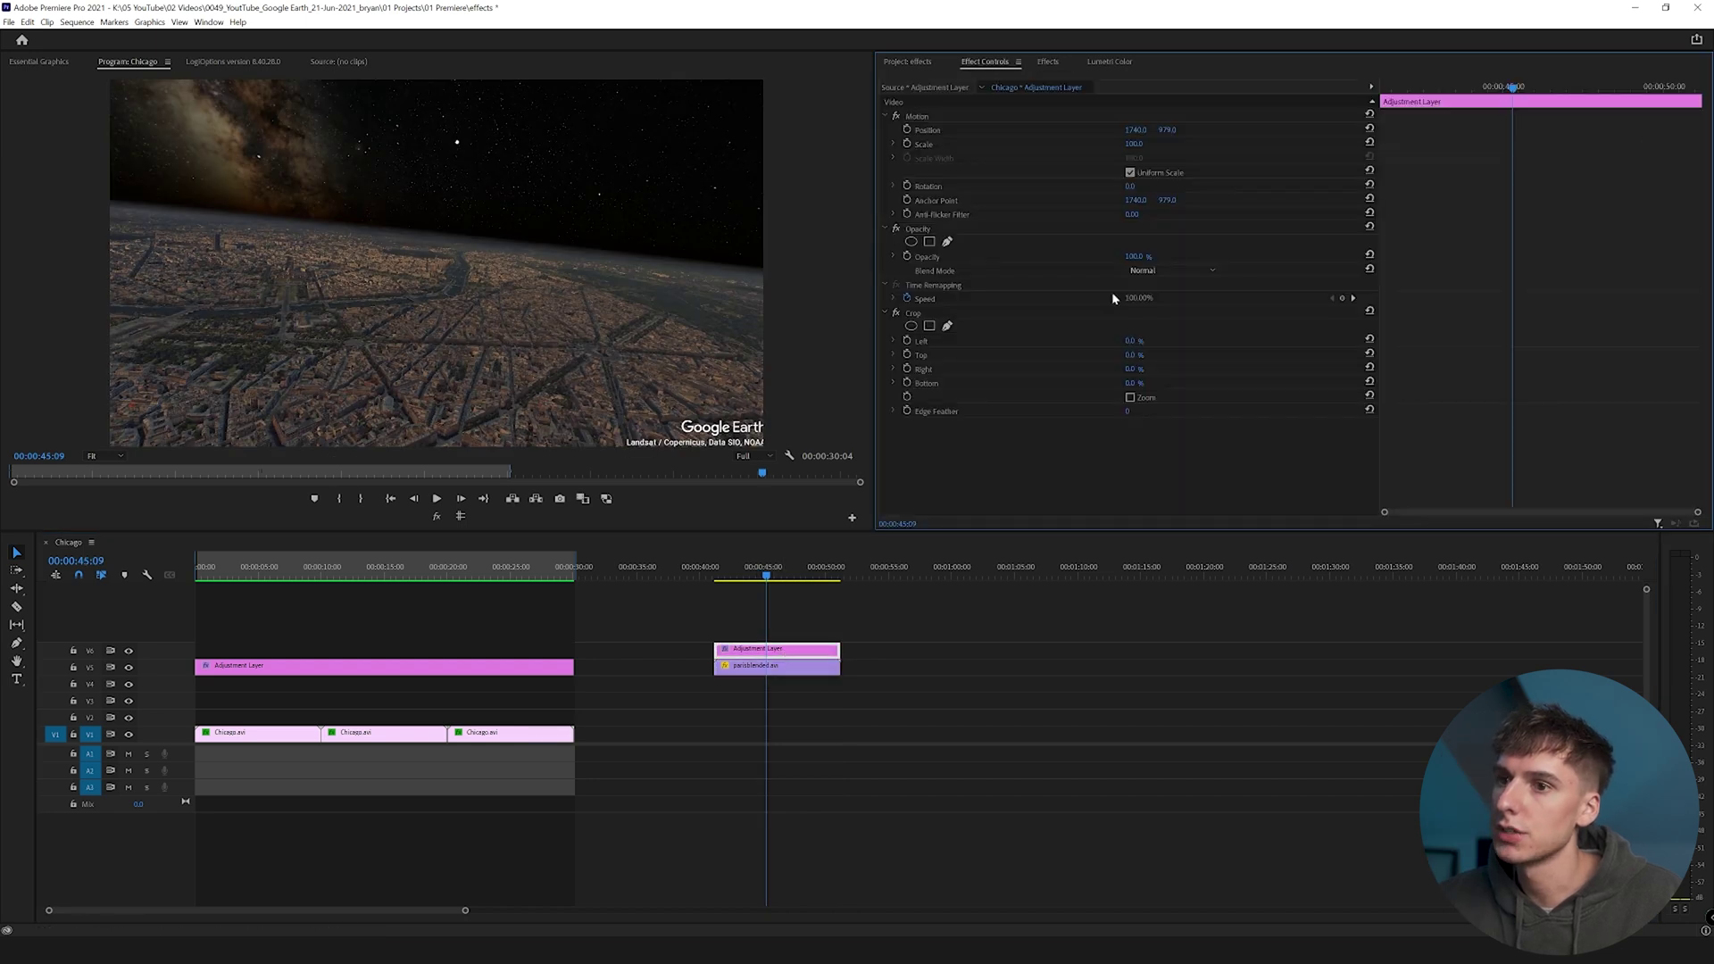
pyautogui.click(1133, 383)
pyautogui.write('8')
pyautogui.press('Return')
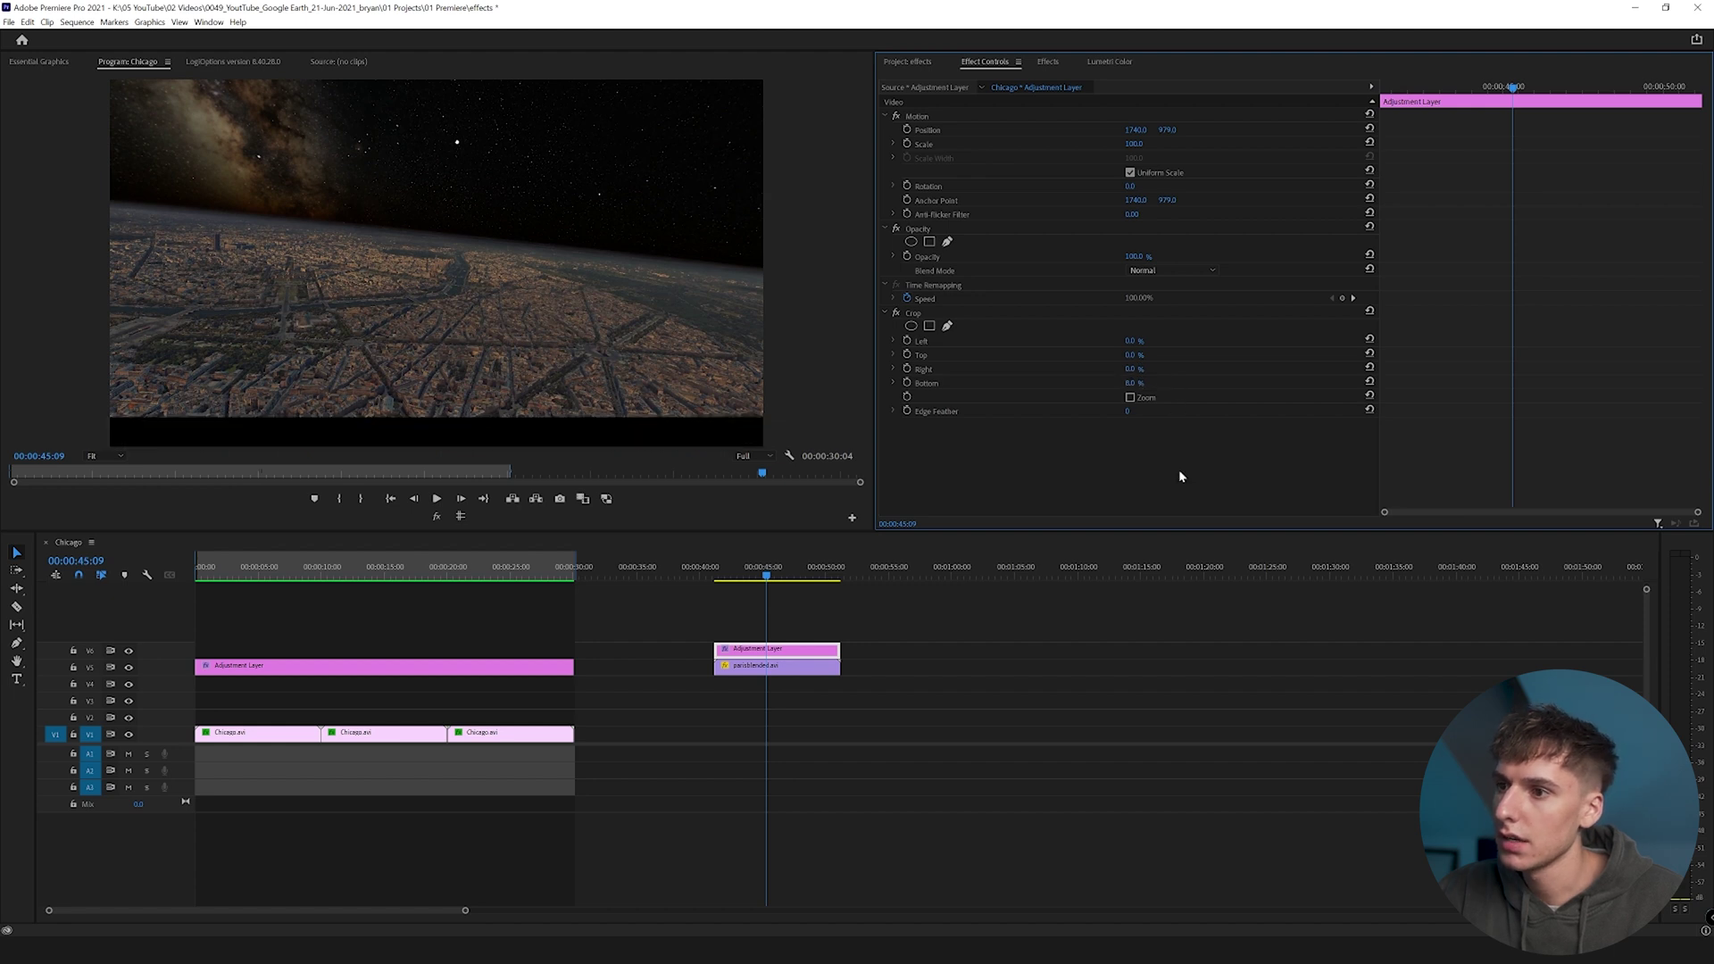
pyautogui.click(1133, 355)
pyautogui.write('8')
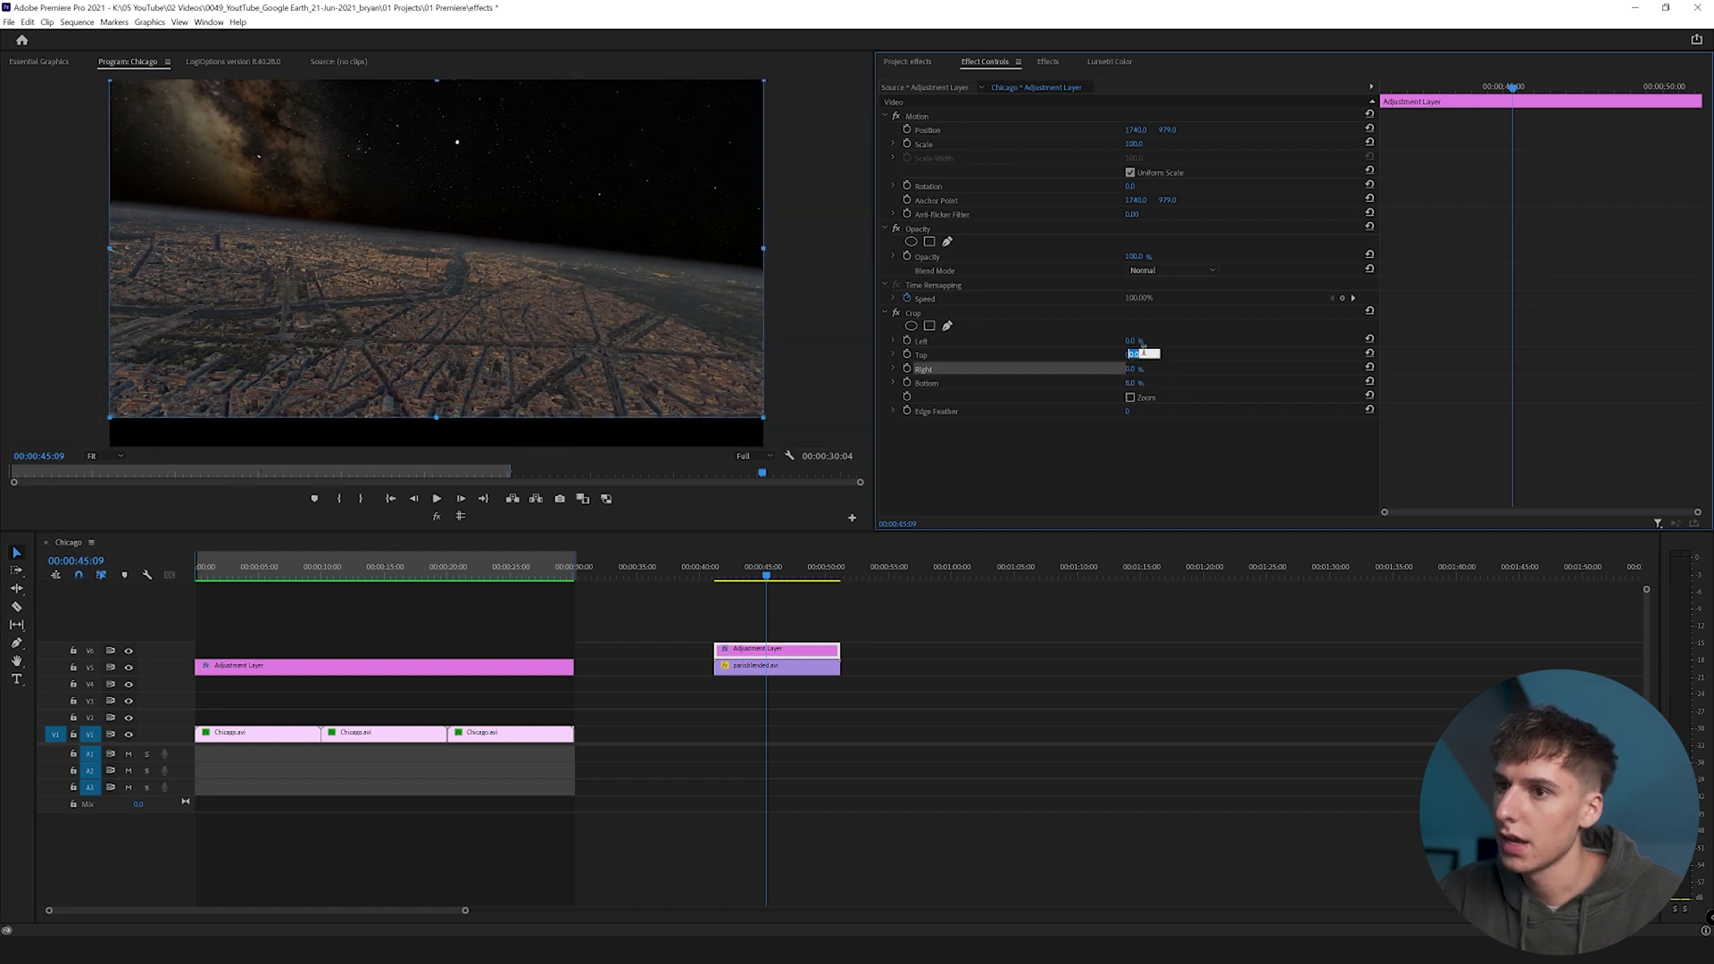
pyautogui.press('Return')
# Play back the cropped Paris clip from its start and scrub back to its middle.
pyautogui.click(714, 574)
pyautogui.press('space')
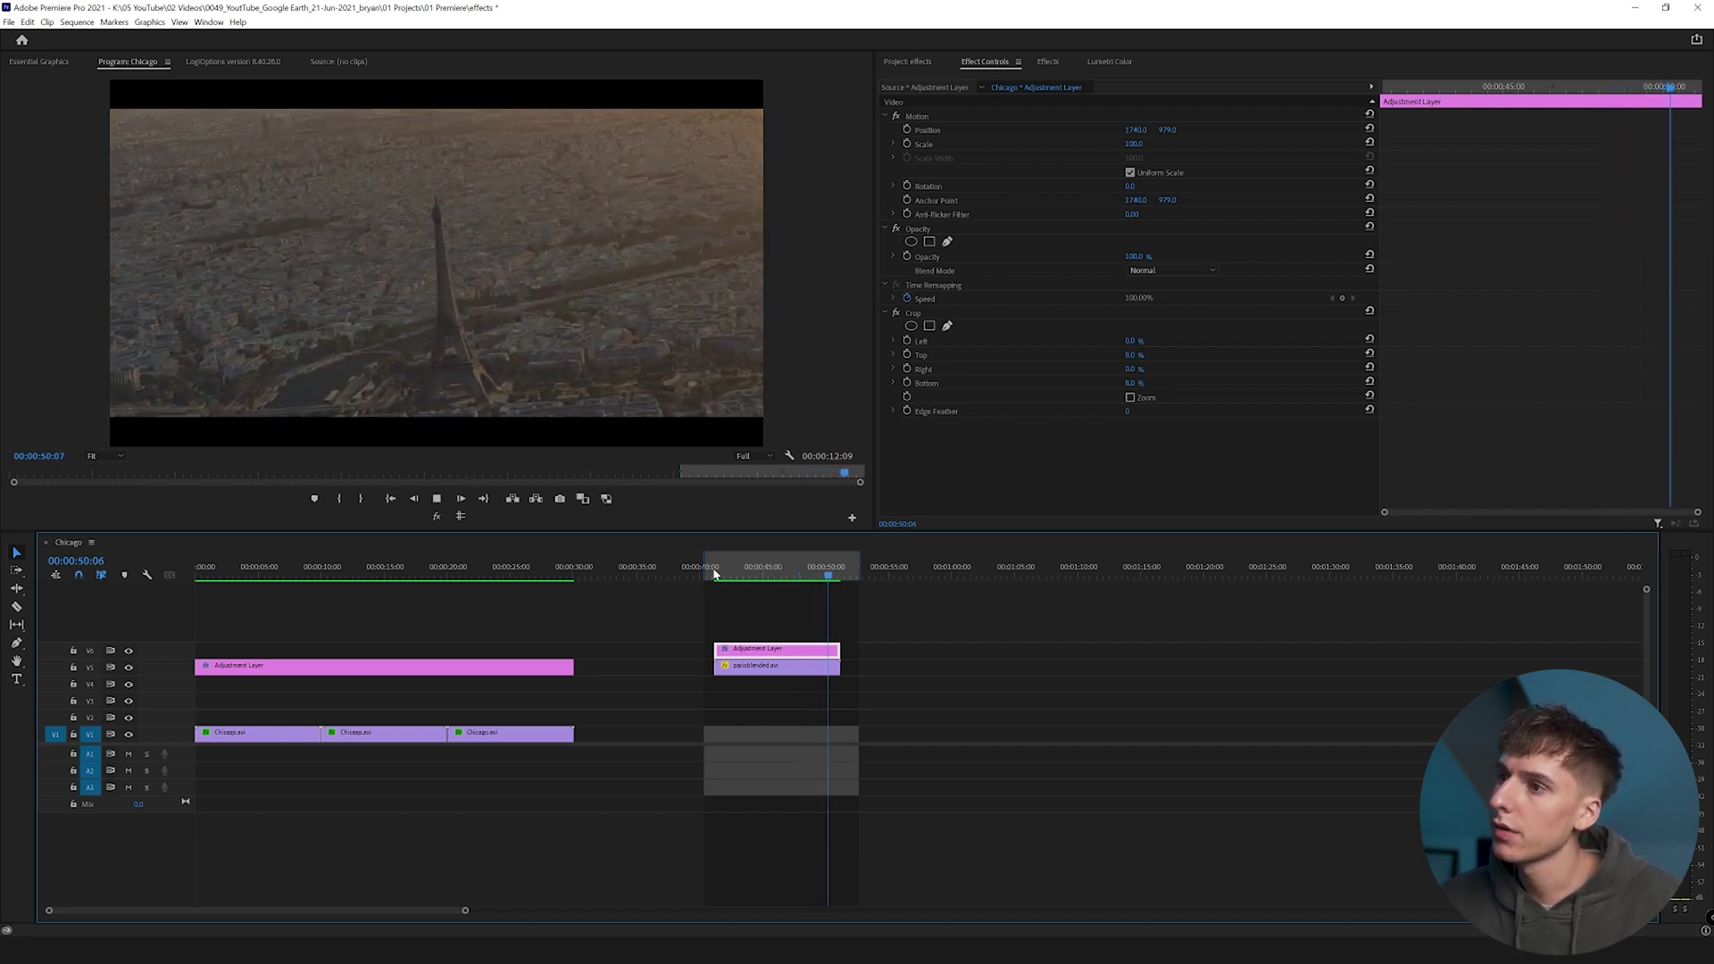
pyautogui.moveTo(714, 573); pyautogui.dragTo(779, 584)
# Find the RSMB motion blur effect, apply it to the parisblended.avi clip and show its settings.
pyautogui.click(1047, 61)
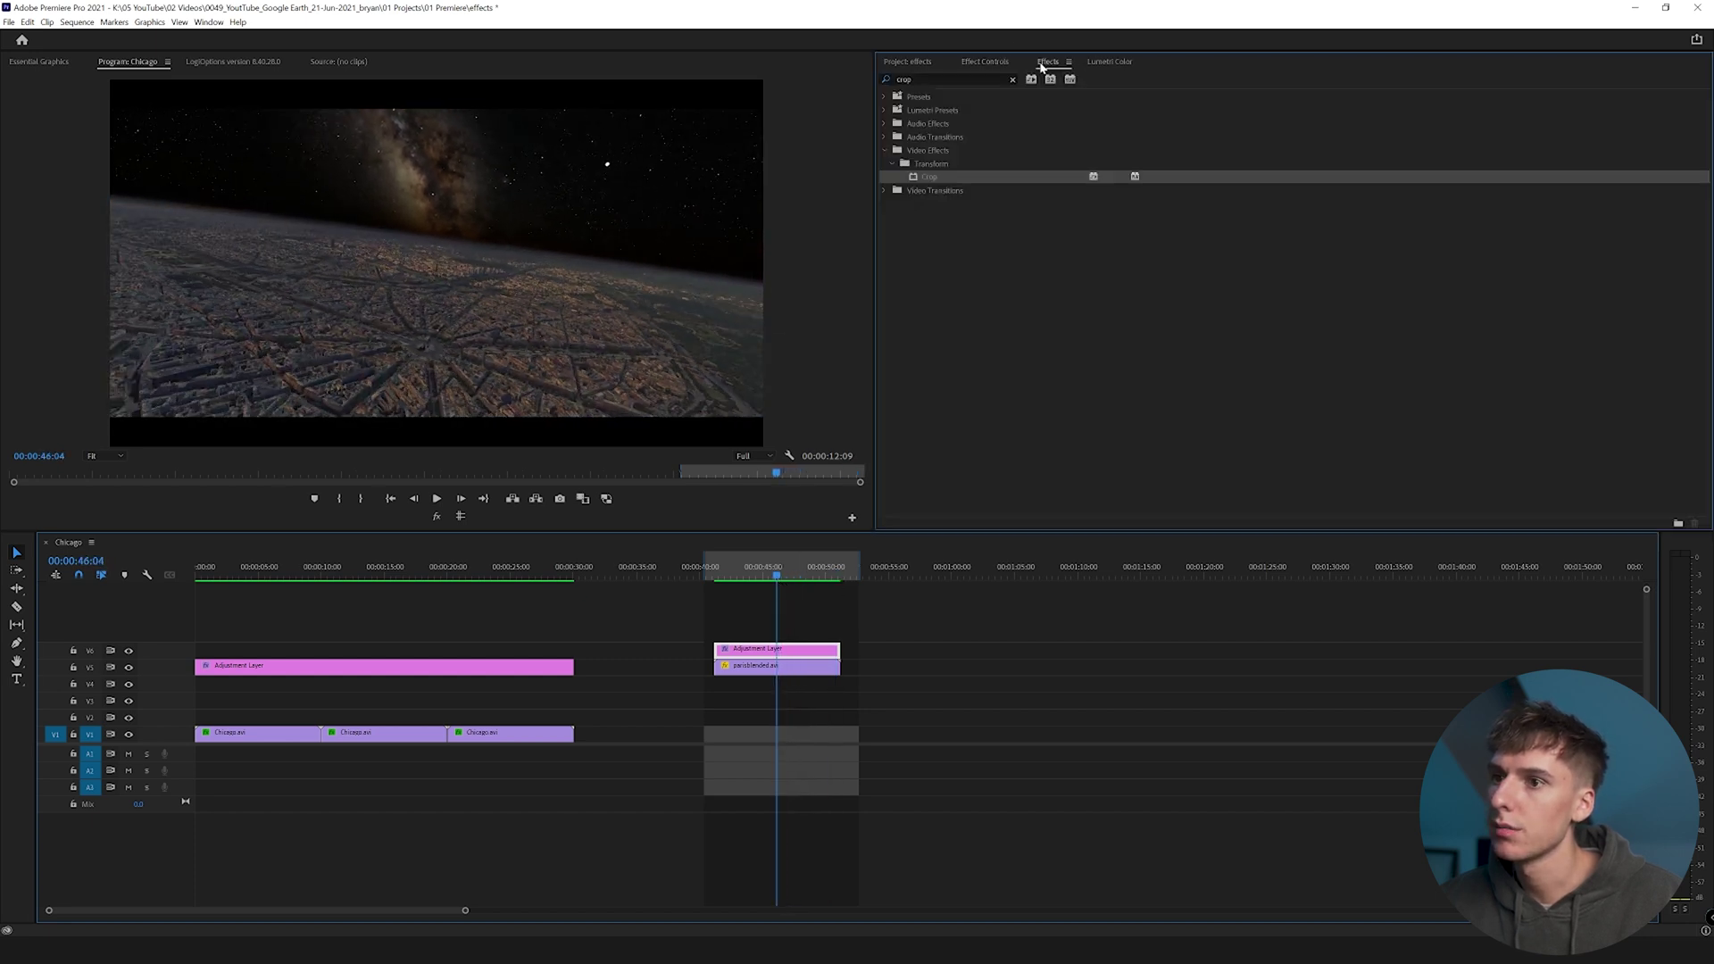
pyautogui.click(937, 79)
pyautogui.write('rsmb')
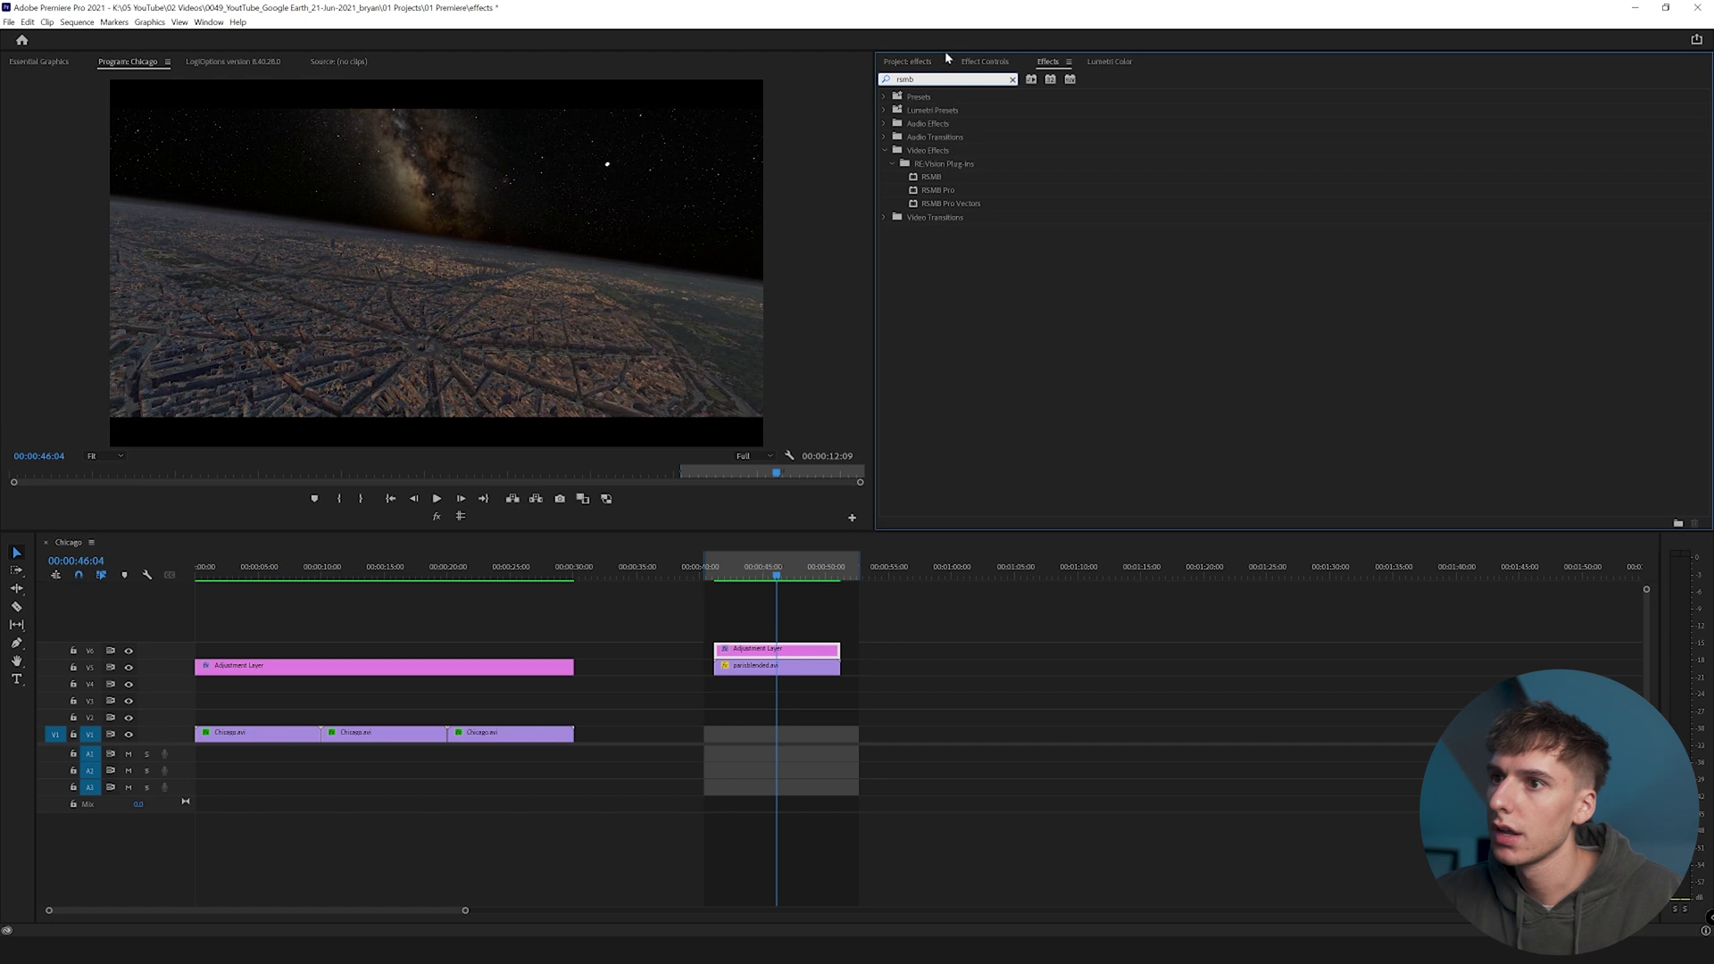
pyautogui.moveTo(935, 181); pyautogui.dragTo(754, 668)
pyautogui.click(763, 579)
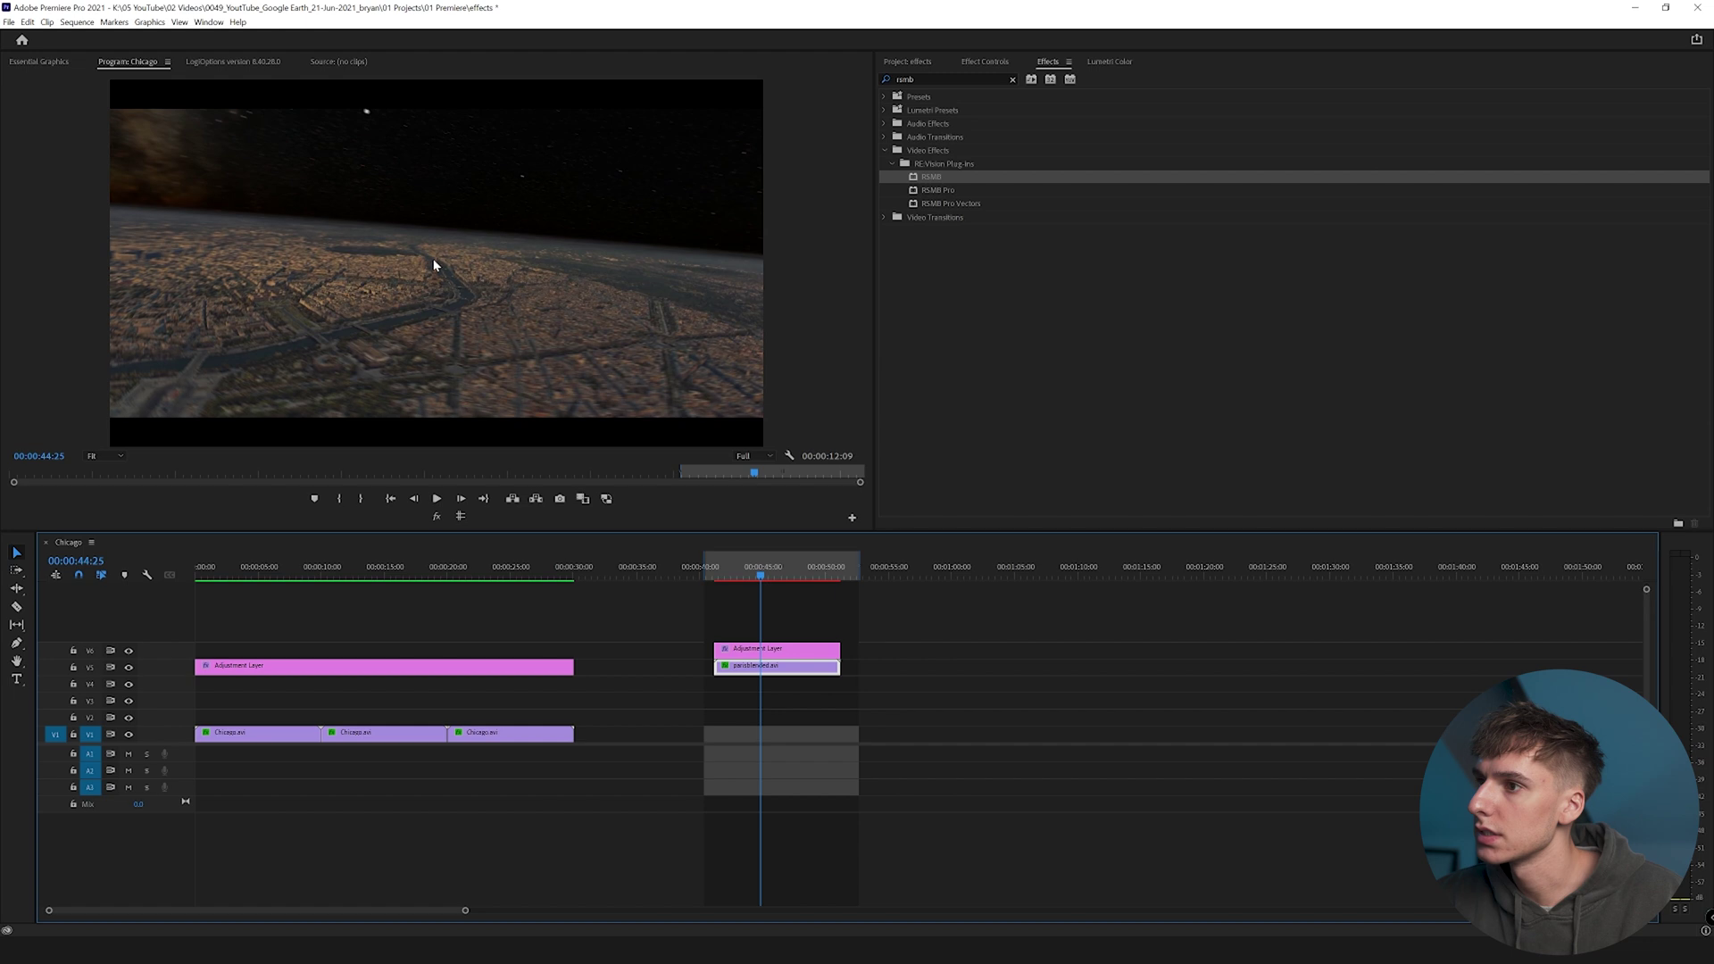
pyautogui.click(984, 63)
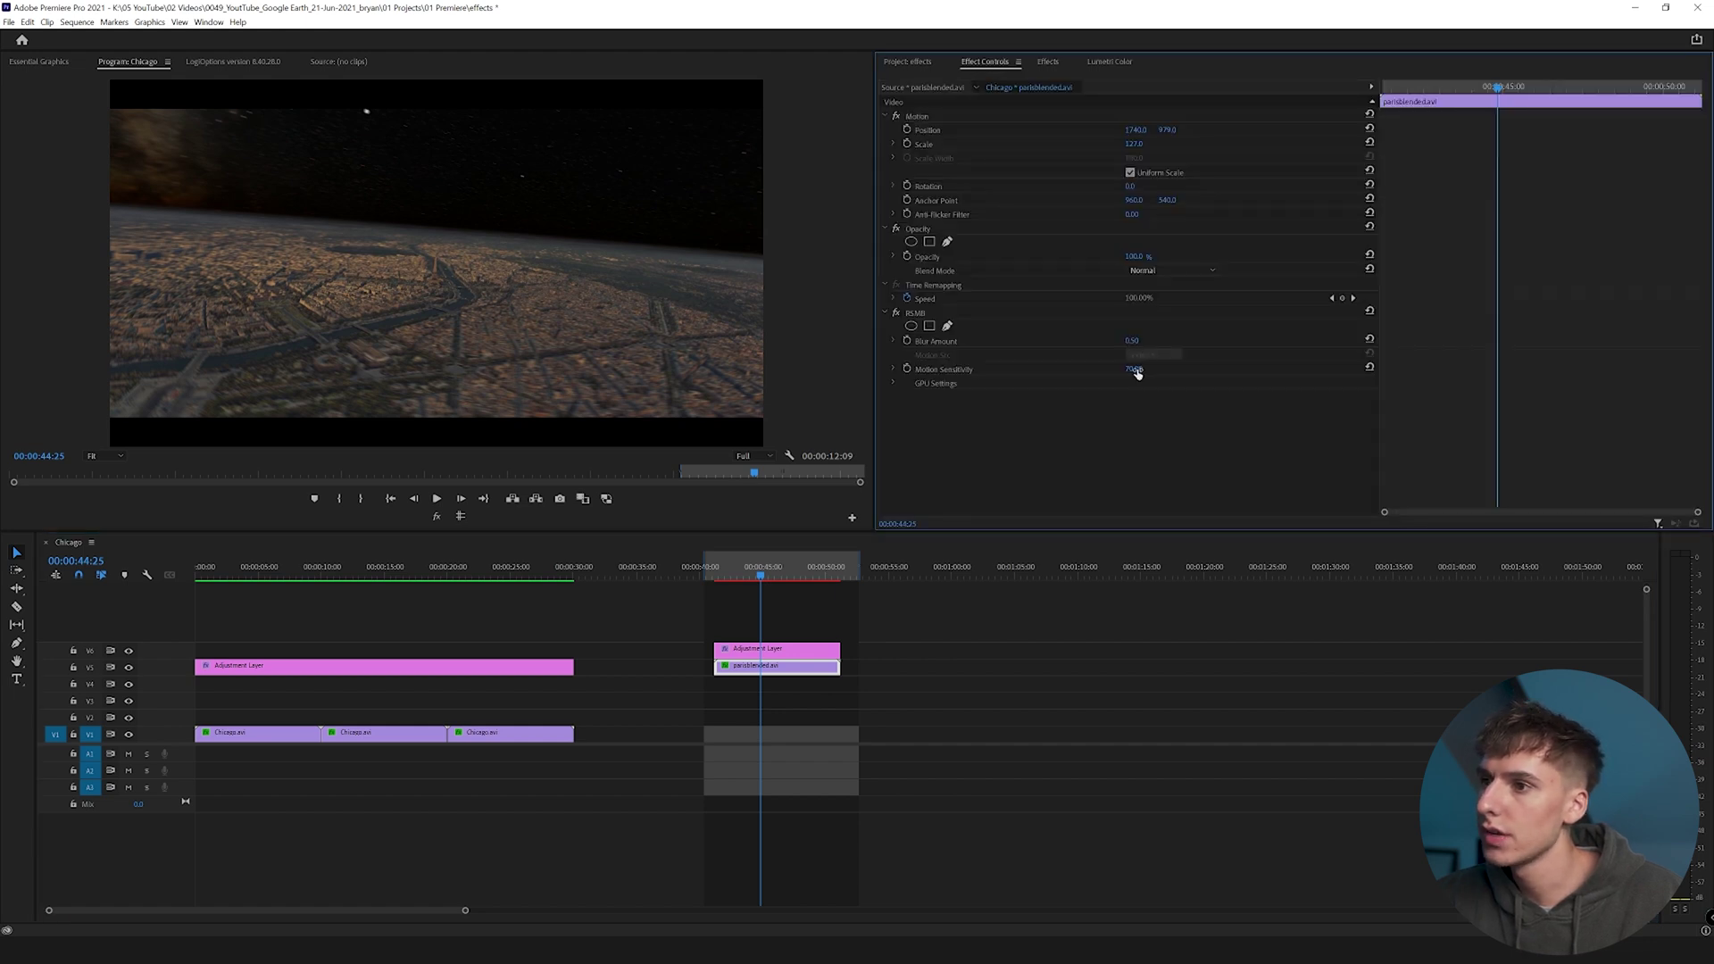
# Render the previews for the Paris section, and play it back along with the first Chicago clip for comparison.
pyautogui.press('Return')
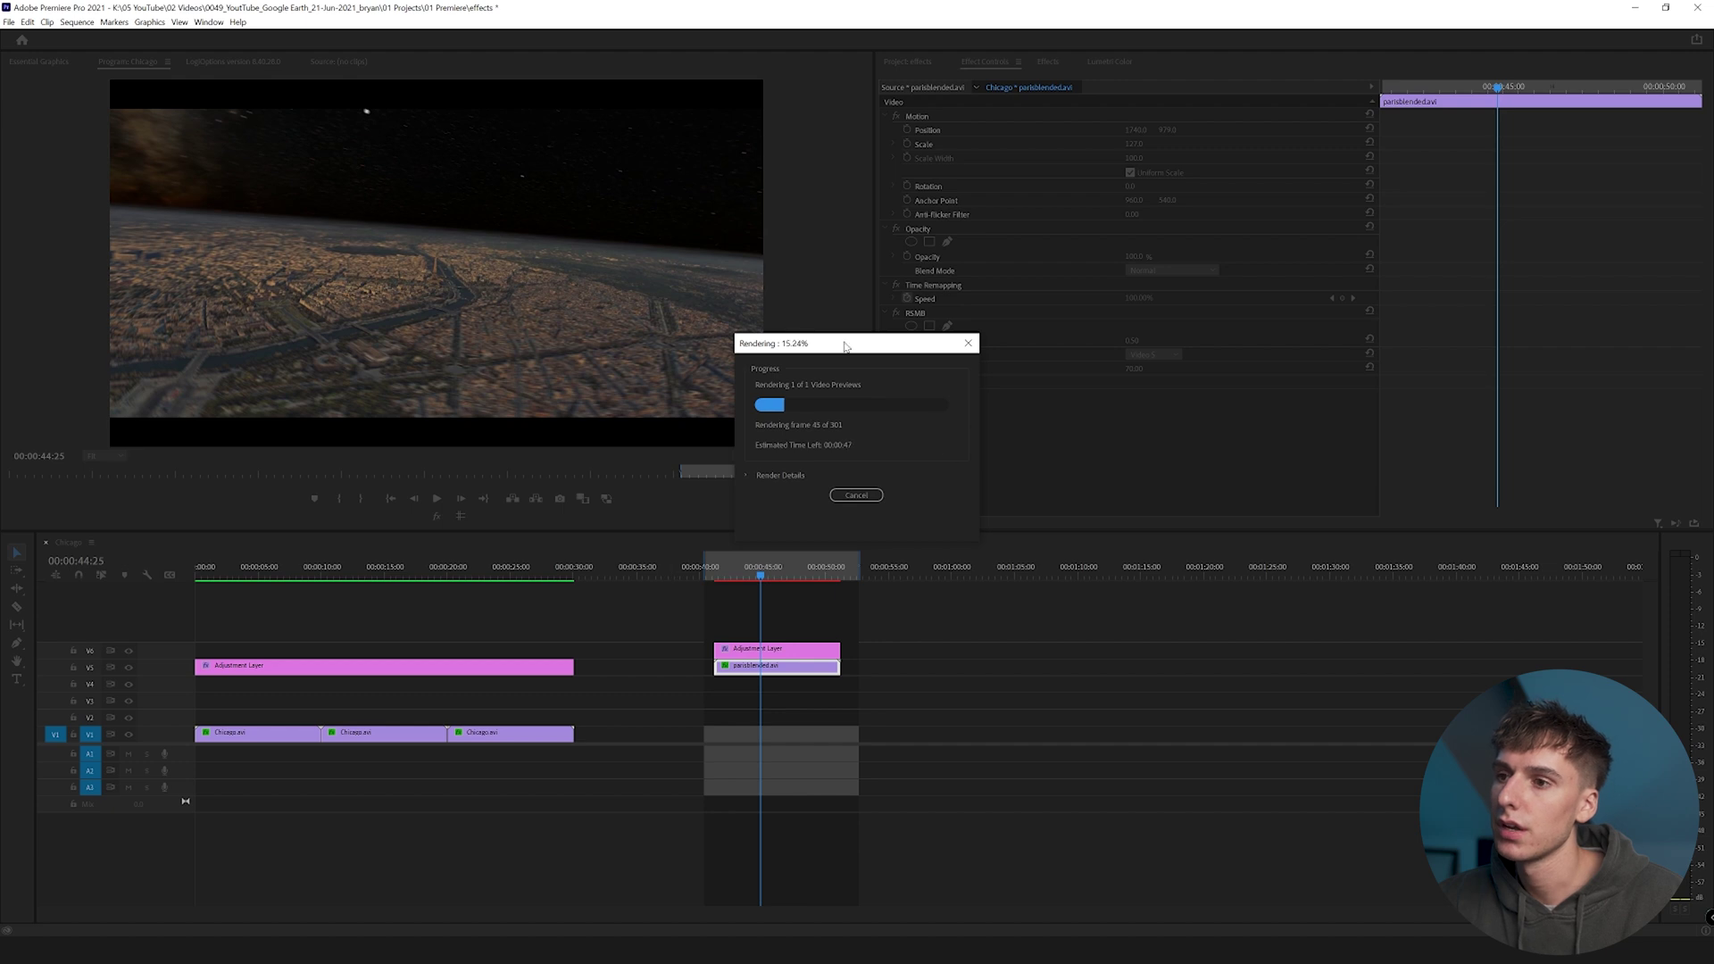
pyautogui.moveTo(845, 346); pyautogui.dragTo(766, 350)
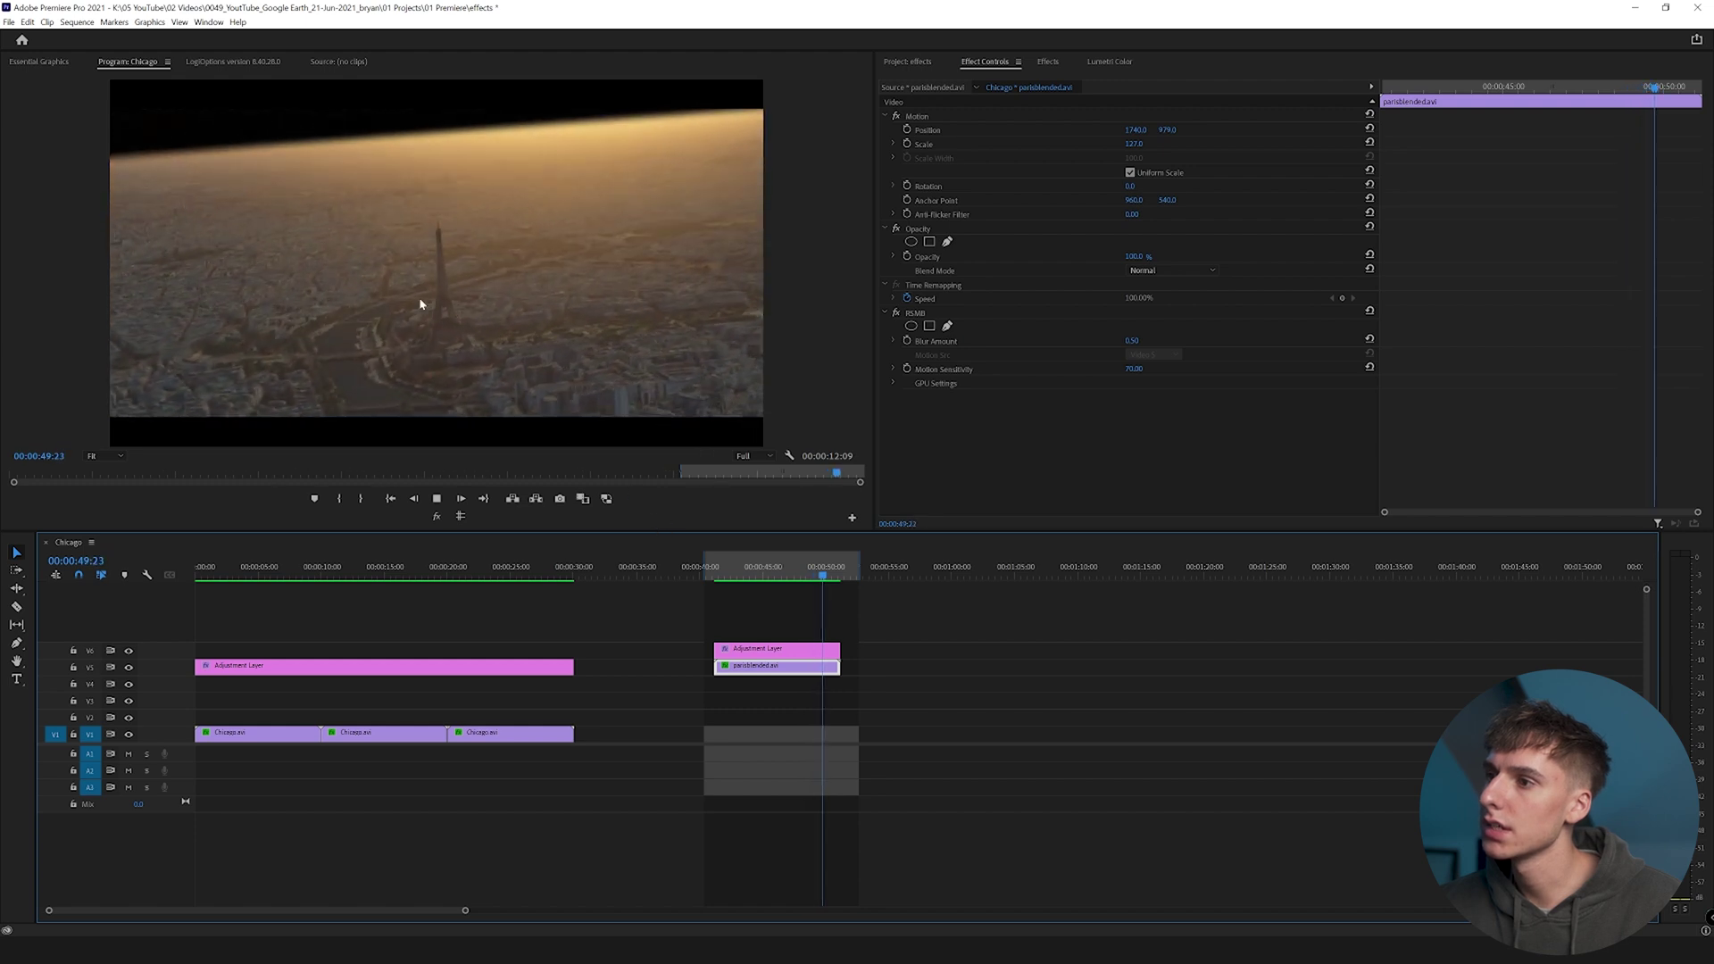
pyautogui.press('space')
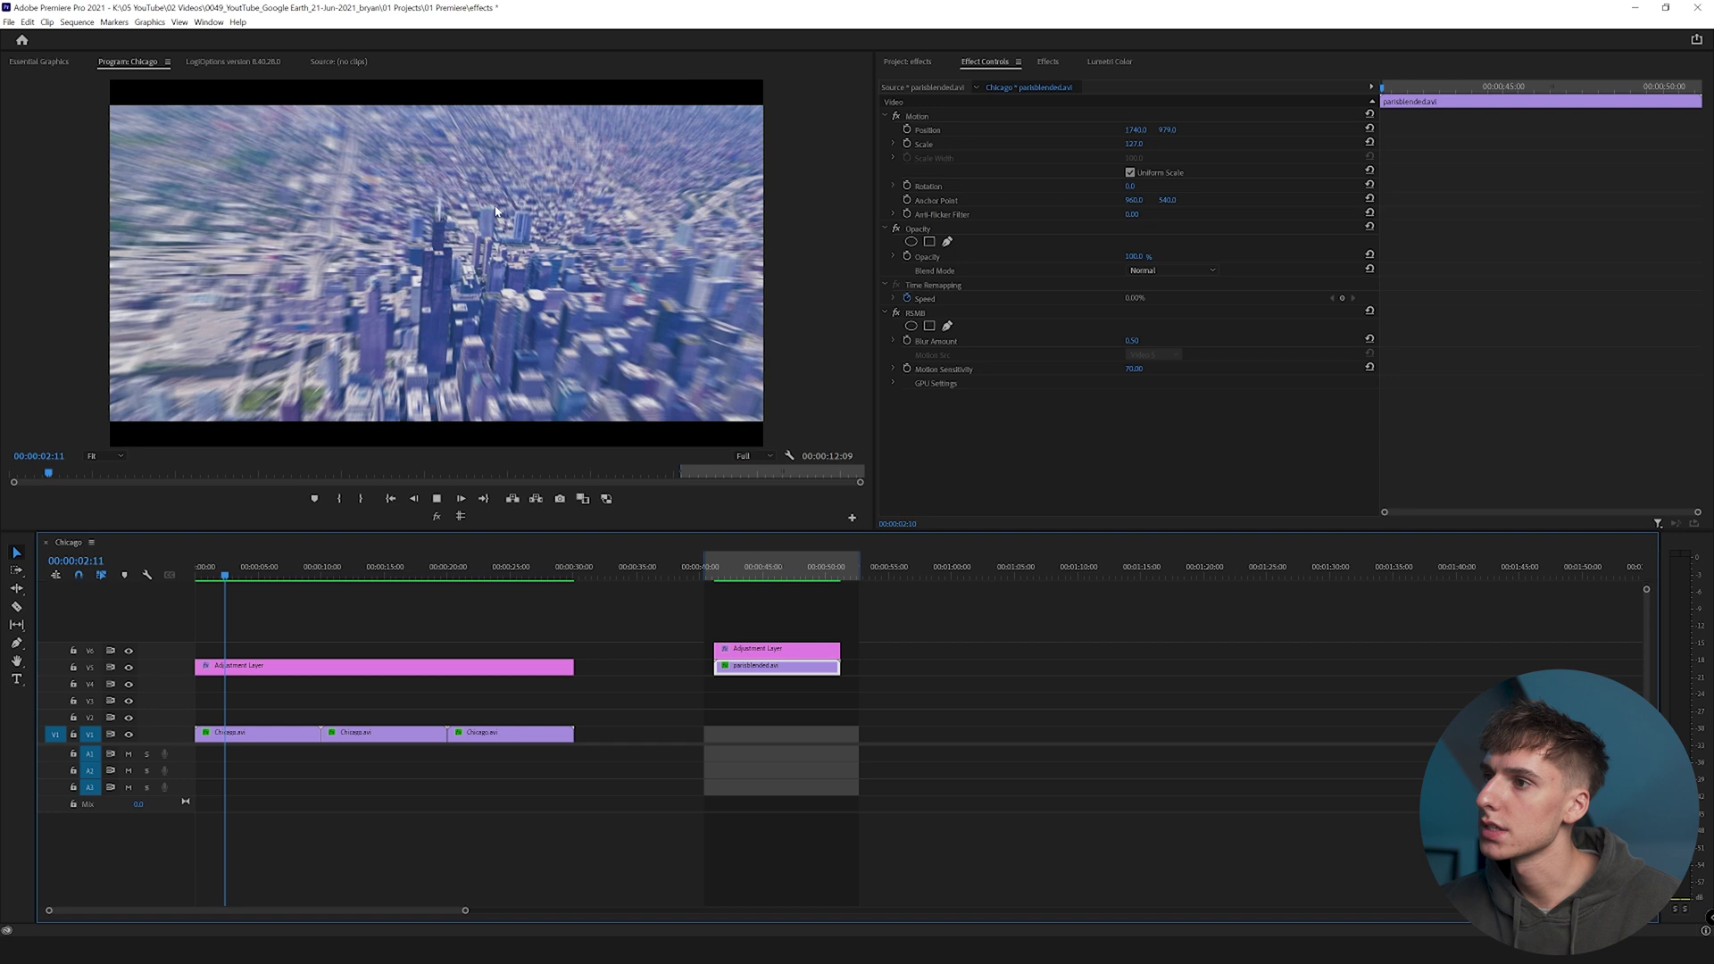
pyautogui.press('space')
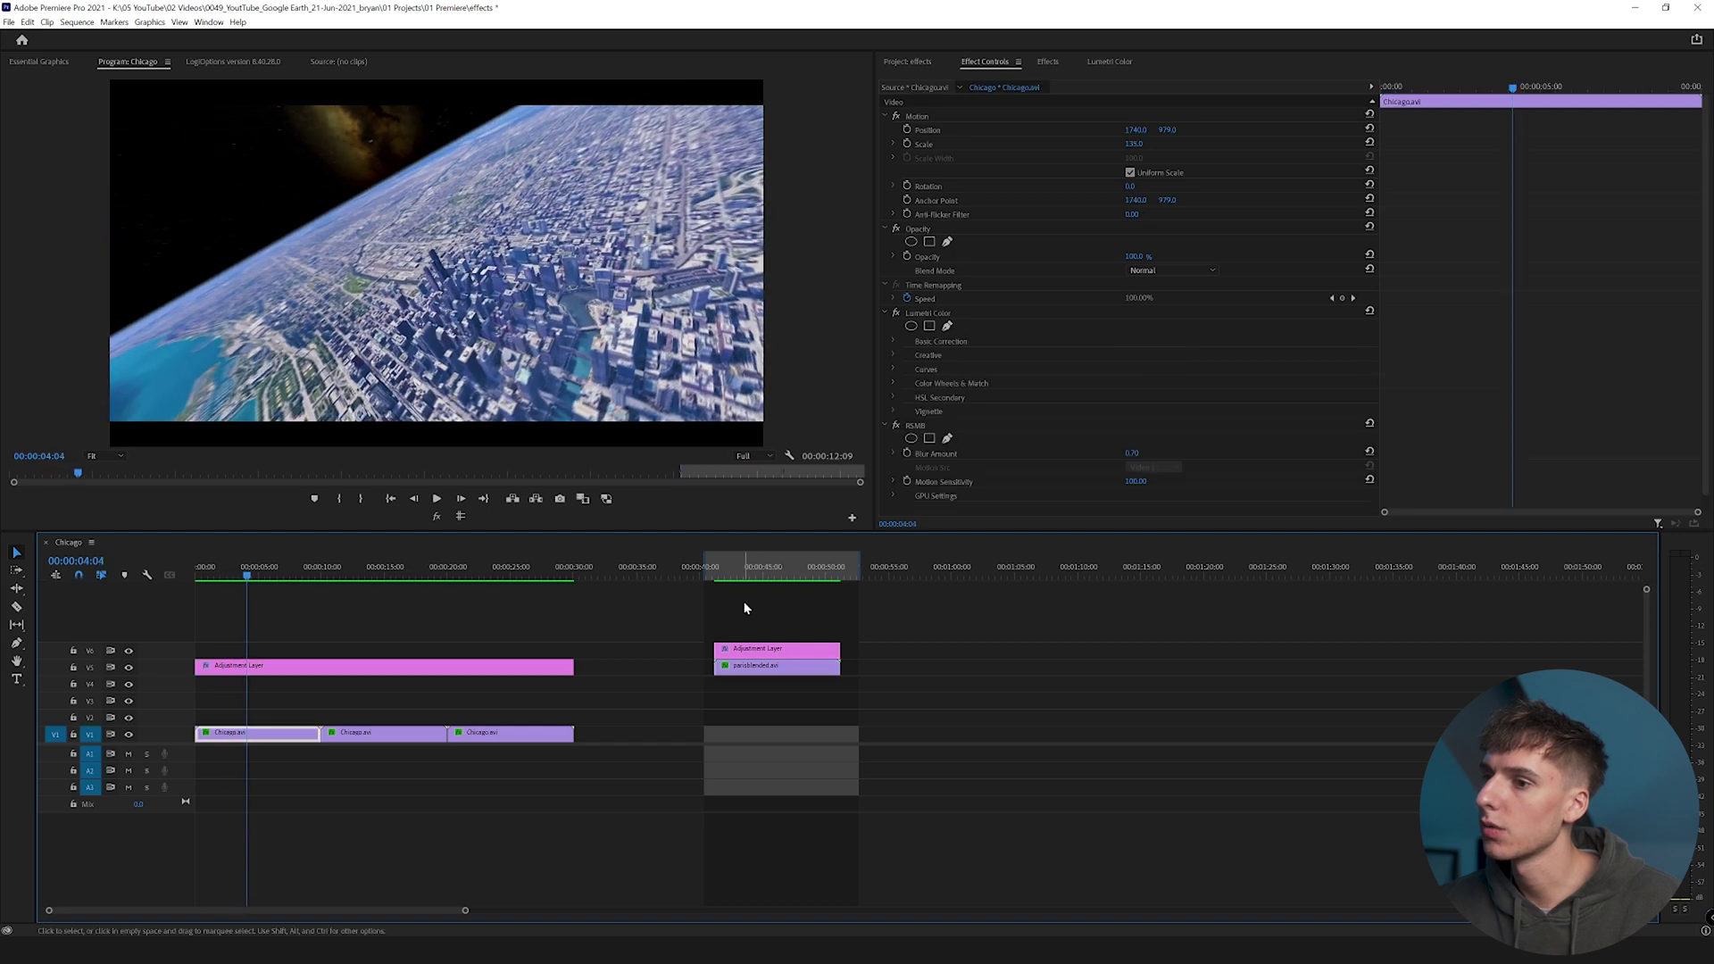
# Adjust the parisblended.avi clip's Lumetri basic correction: contrast about 19, blacks about -8 and saturation about 108.
pyautogui.click(757, 571)
pyautogui.click(955, 123)
pyautogui.moveTo(1308, 198); pyautogui.dragTo(1368, 200)
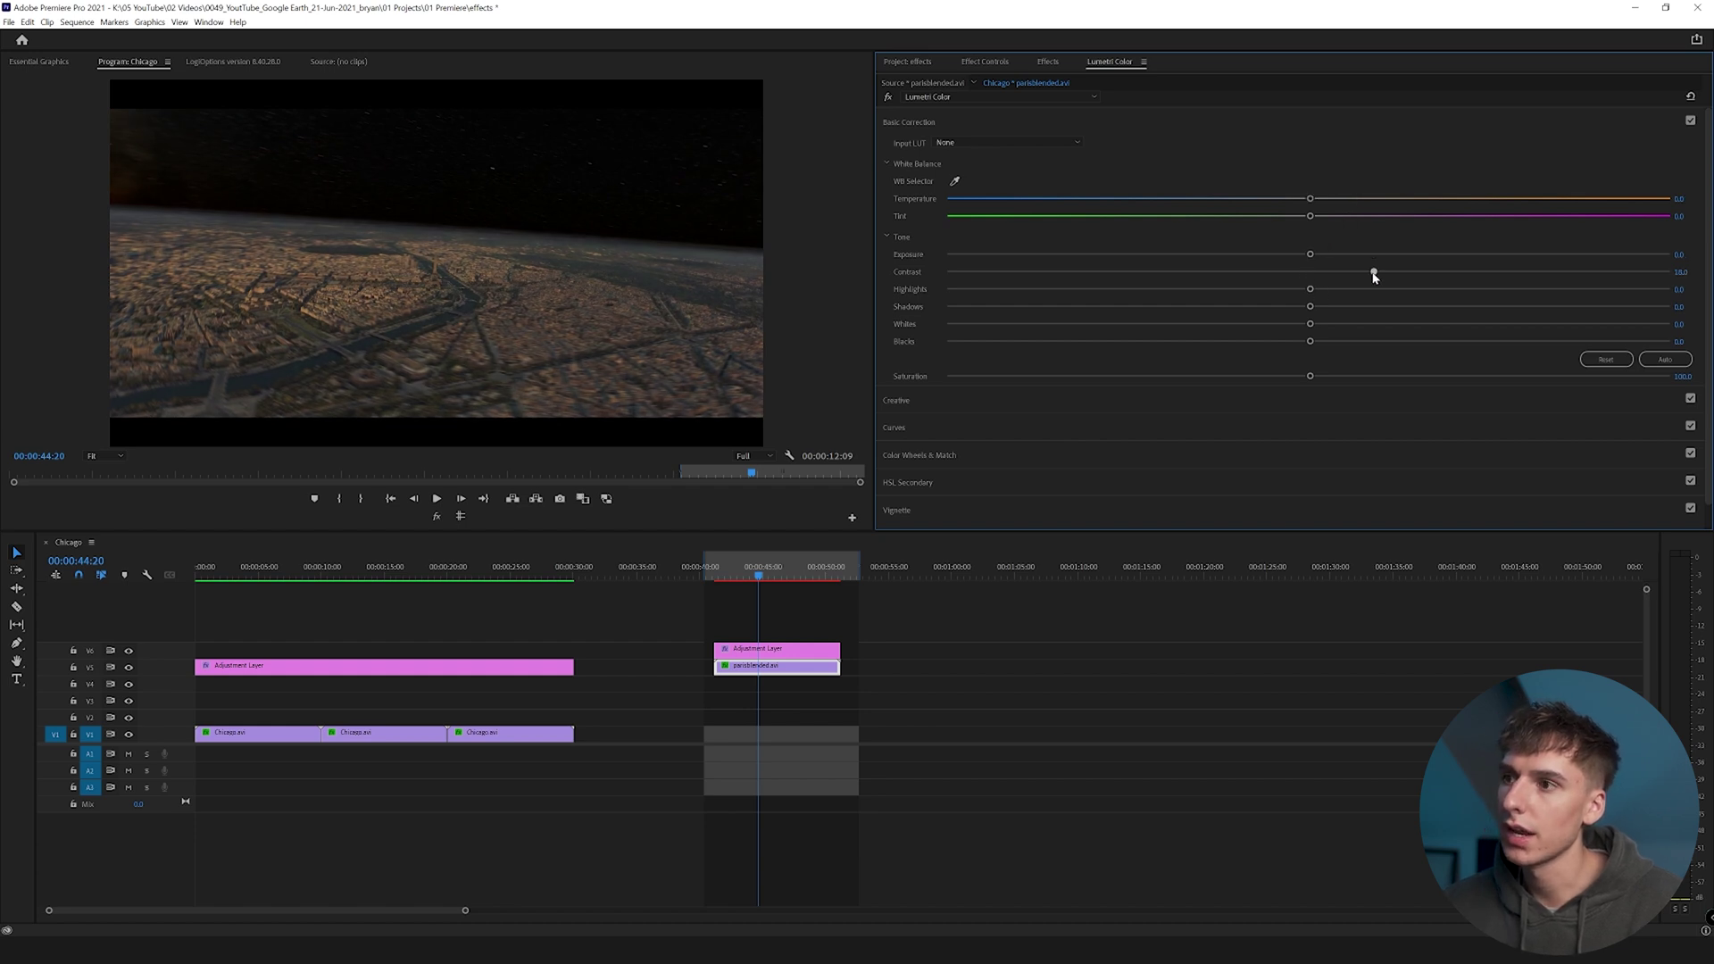
pyautogui.moveTo(1309, 340); pyautogui.dragTo(1286, 343)
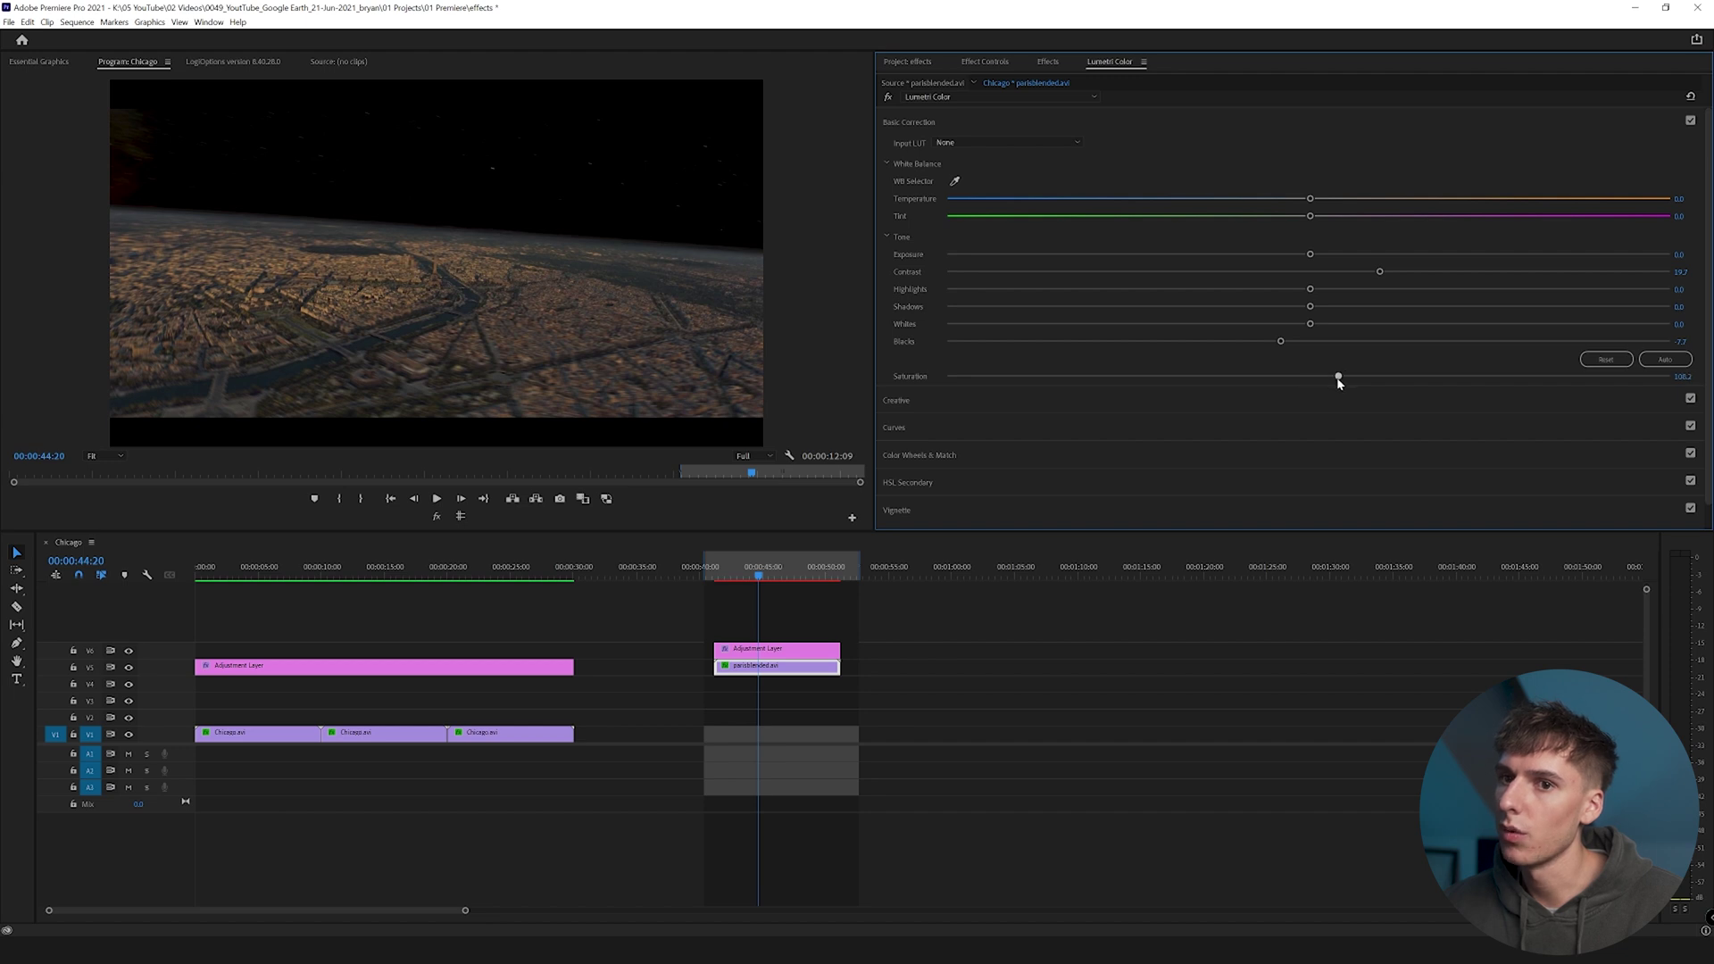
# Shape a slight S-curve on the Paris clip's RGB curve with one shadow point and one highlight point.
pyautogui.click(975, 435)
pyautogui.click(1226, 481)
pyautogui.click(778, 577)
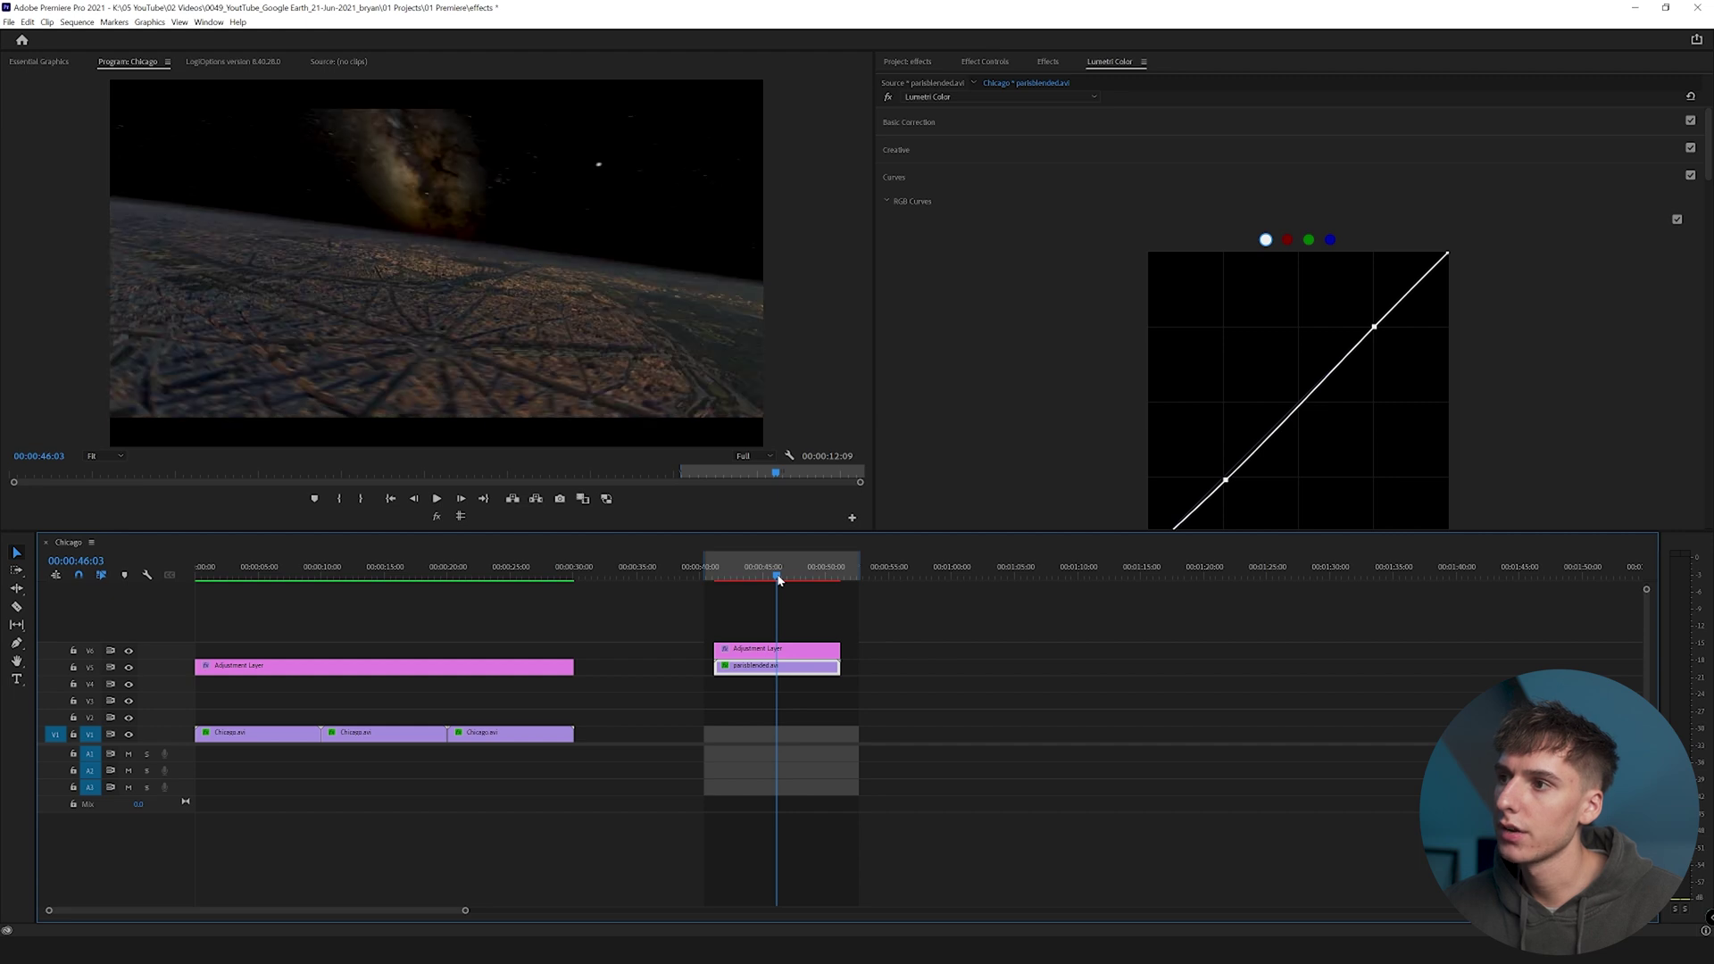
# Compare the Paris clip with and without its Lumetri Color grade and leave the grade bypassed.
pyautogui.click(888, 97)
pyautogui.click(888, 97)
pyautogui.click(888, 98)
pyautogui.click(888, 98)
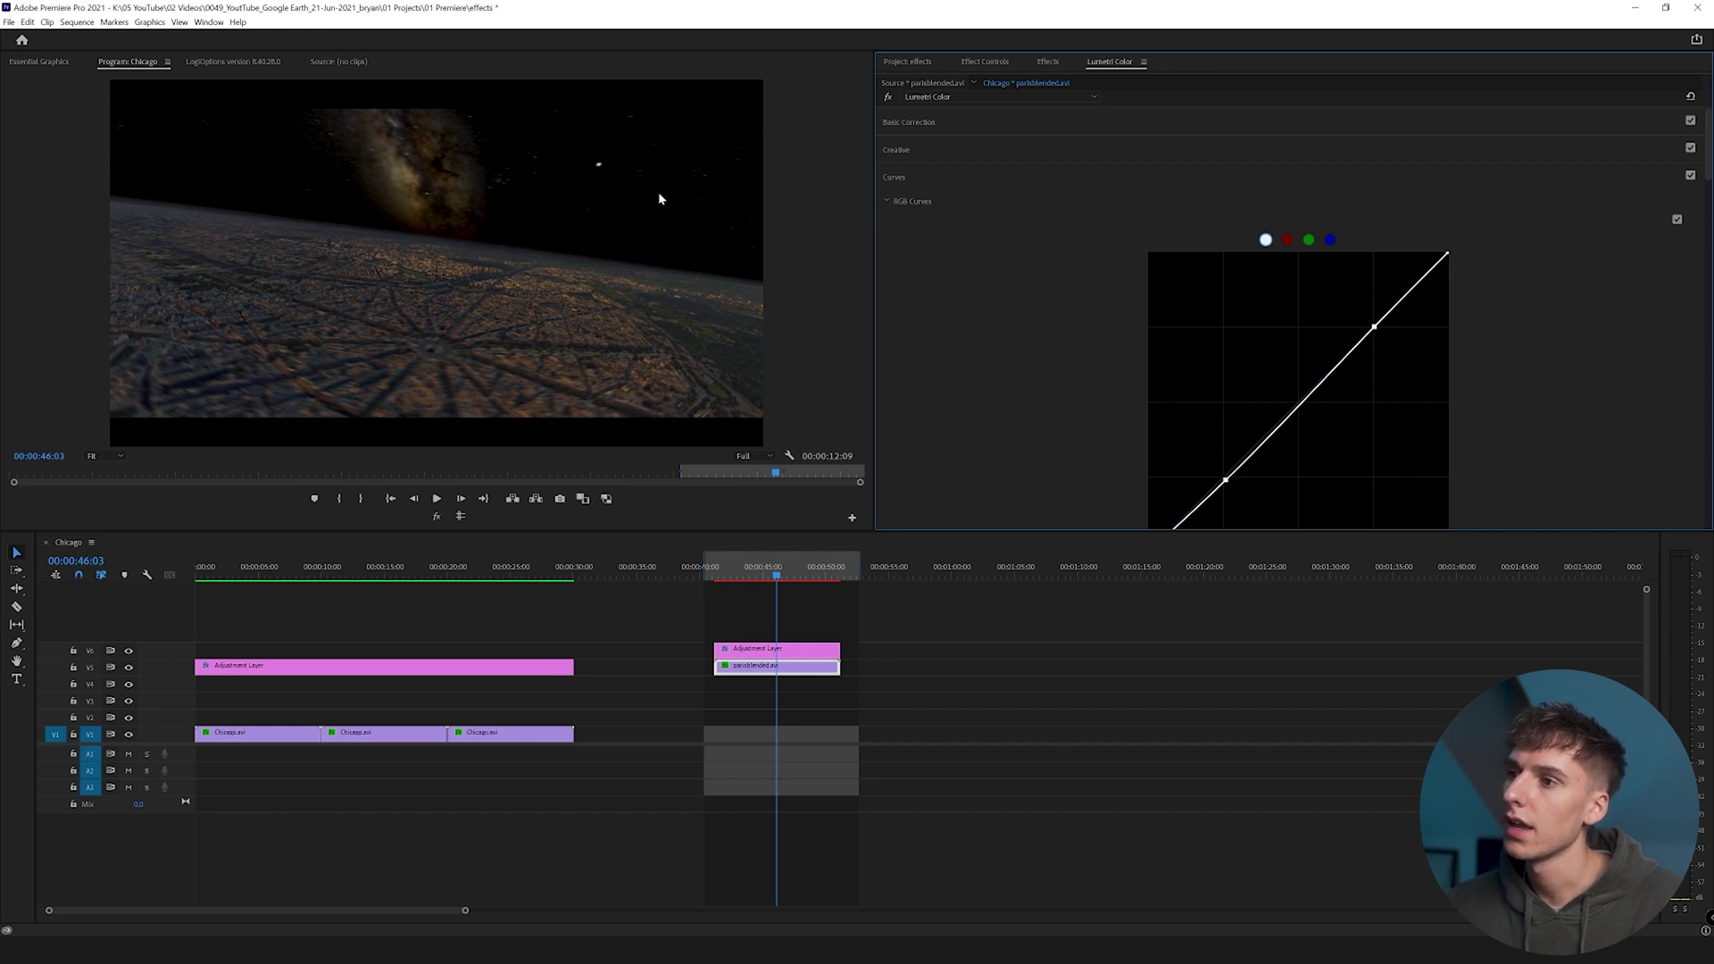
pyautogui.click(908, 121)
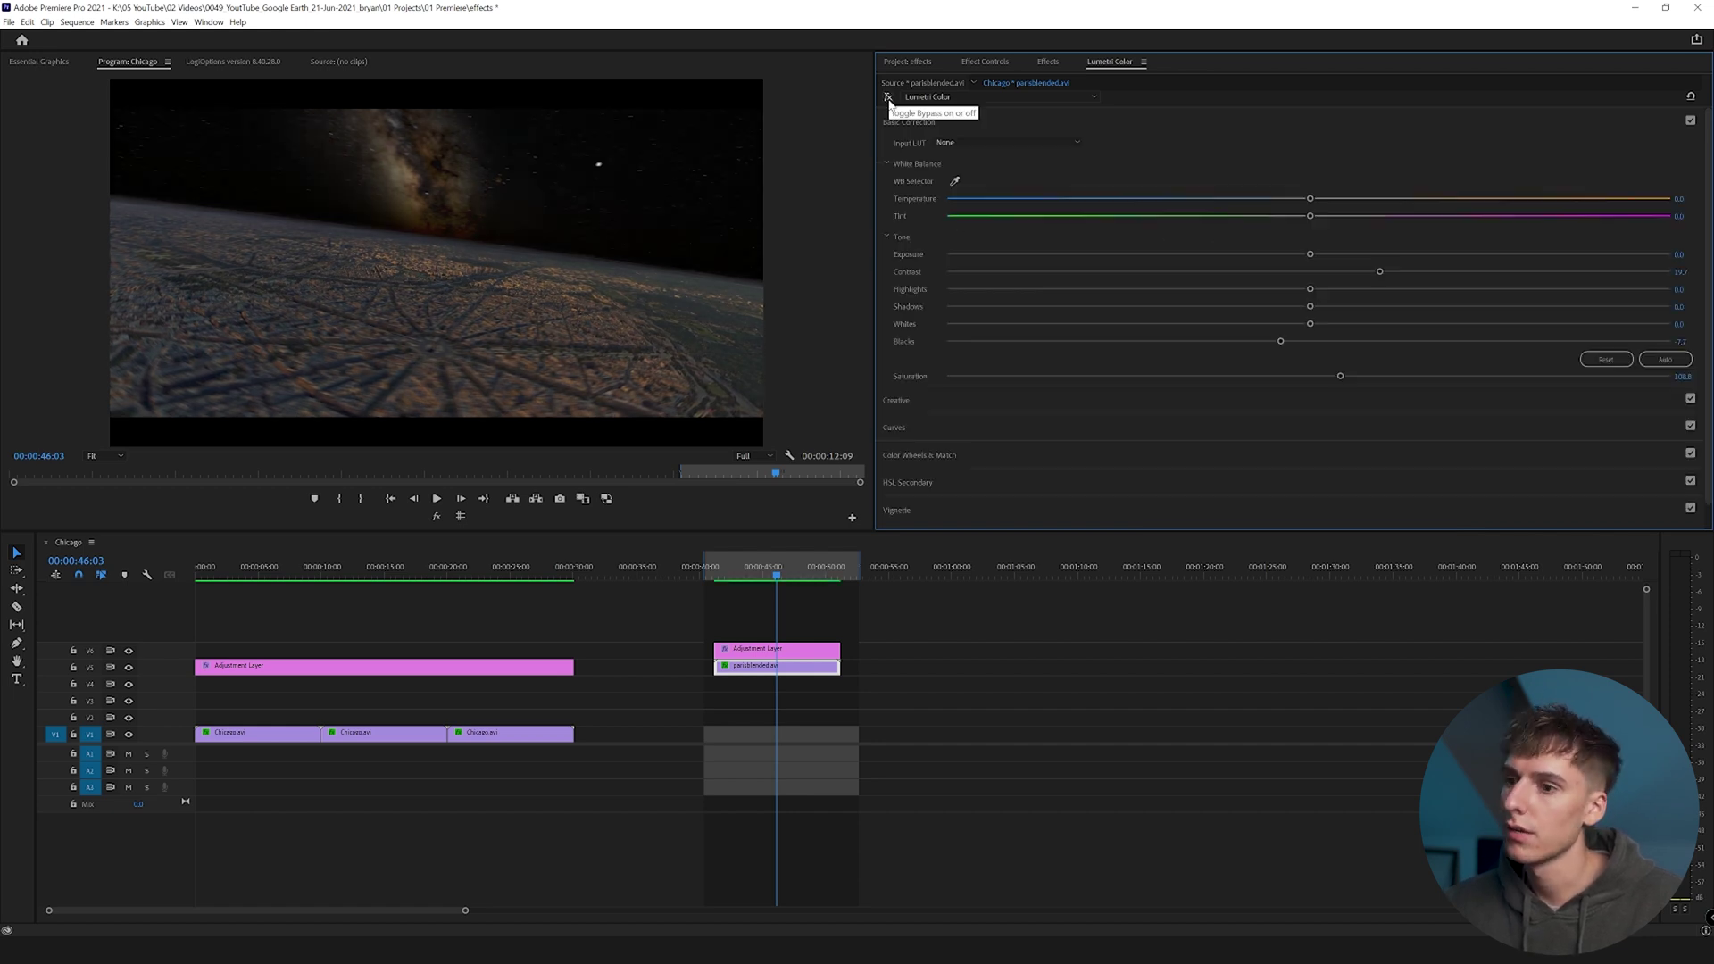
pyautogui.click(982, 62)
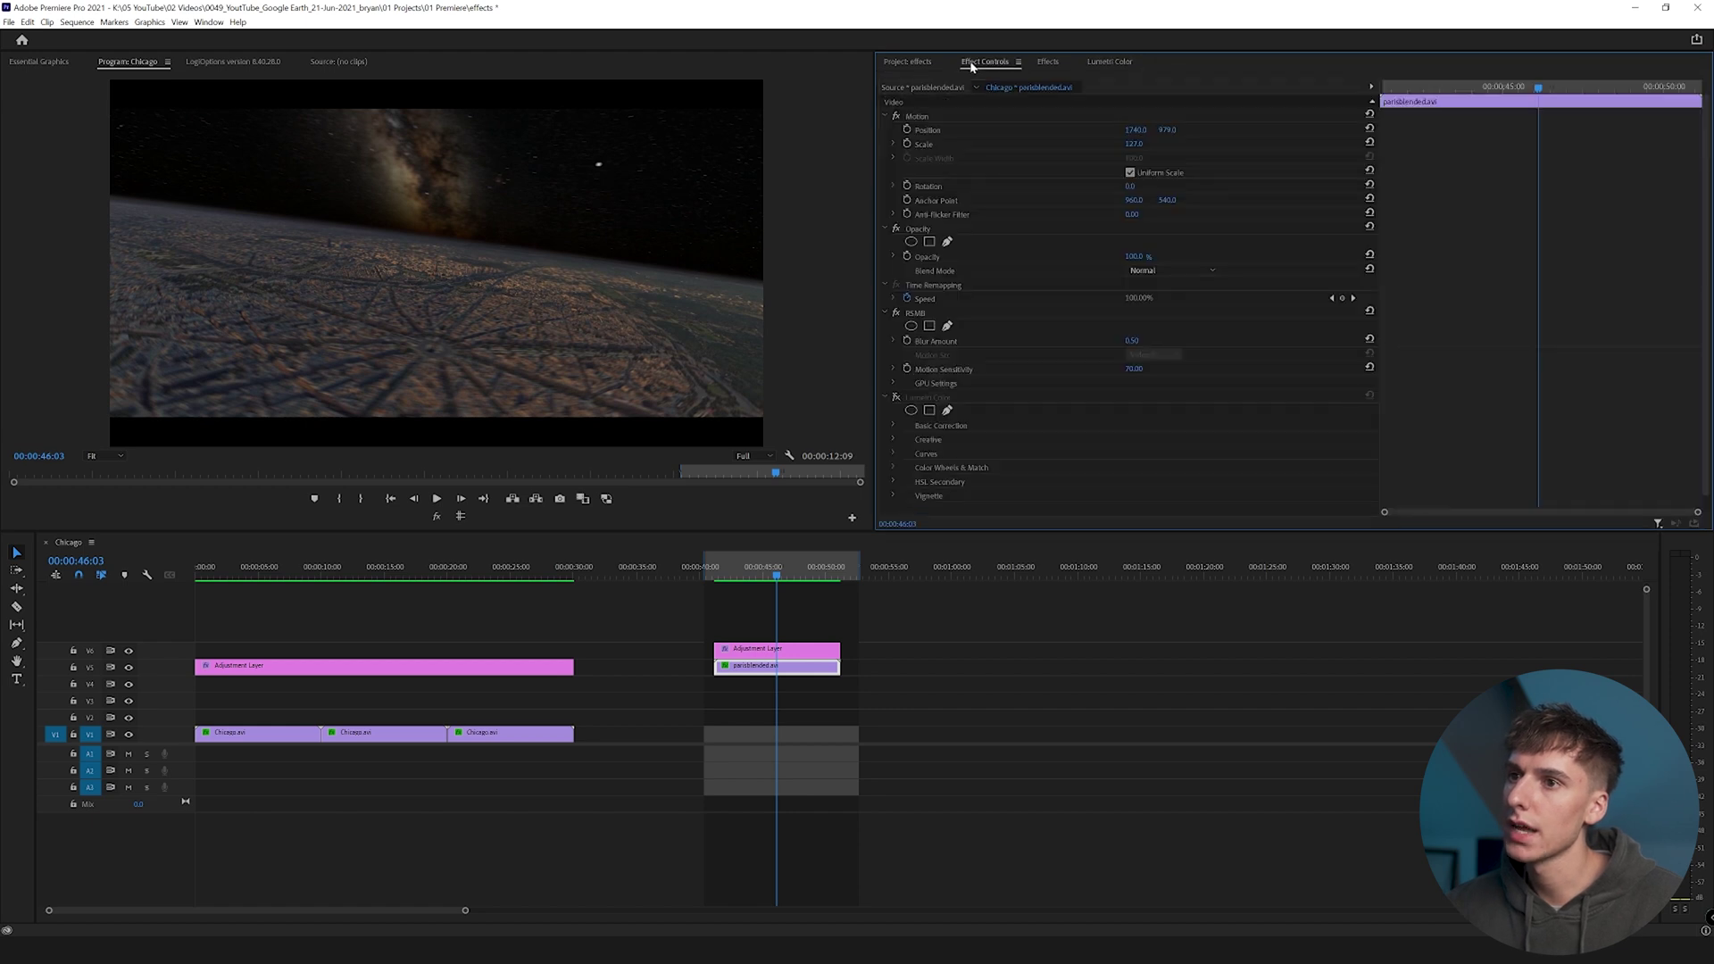
# Duplicate the adjustment layer and parisblended.avi twice, back to back, and extend the sequence's out point to the last copy's end.
pyautogui.moveTo(844, 605); pyautogui.dragTo(1062, 679)
pyautogui.click(987, 661)
pyautogui.press('Delete')
pyautogui.press('Delete')
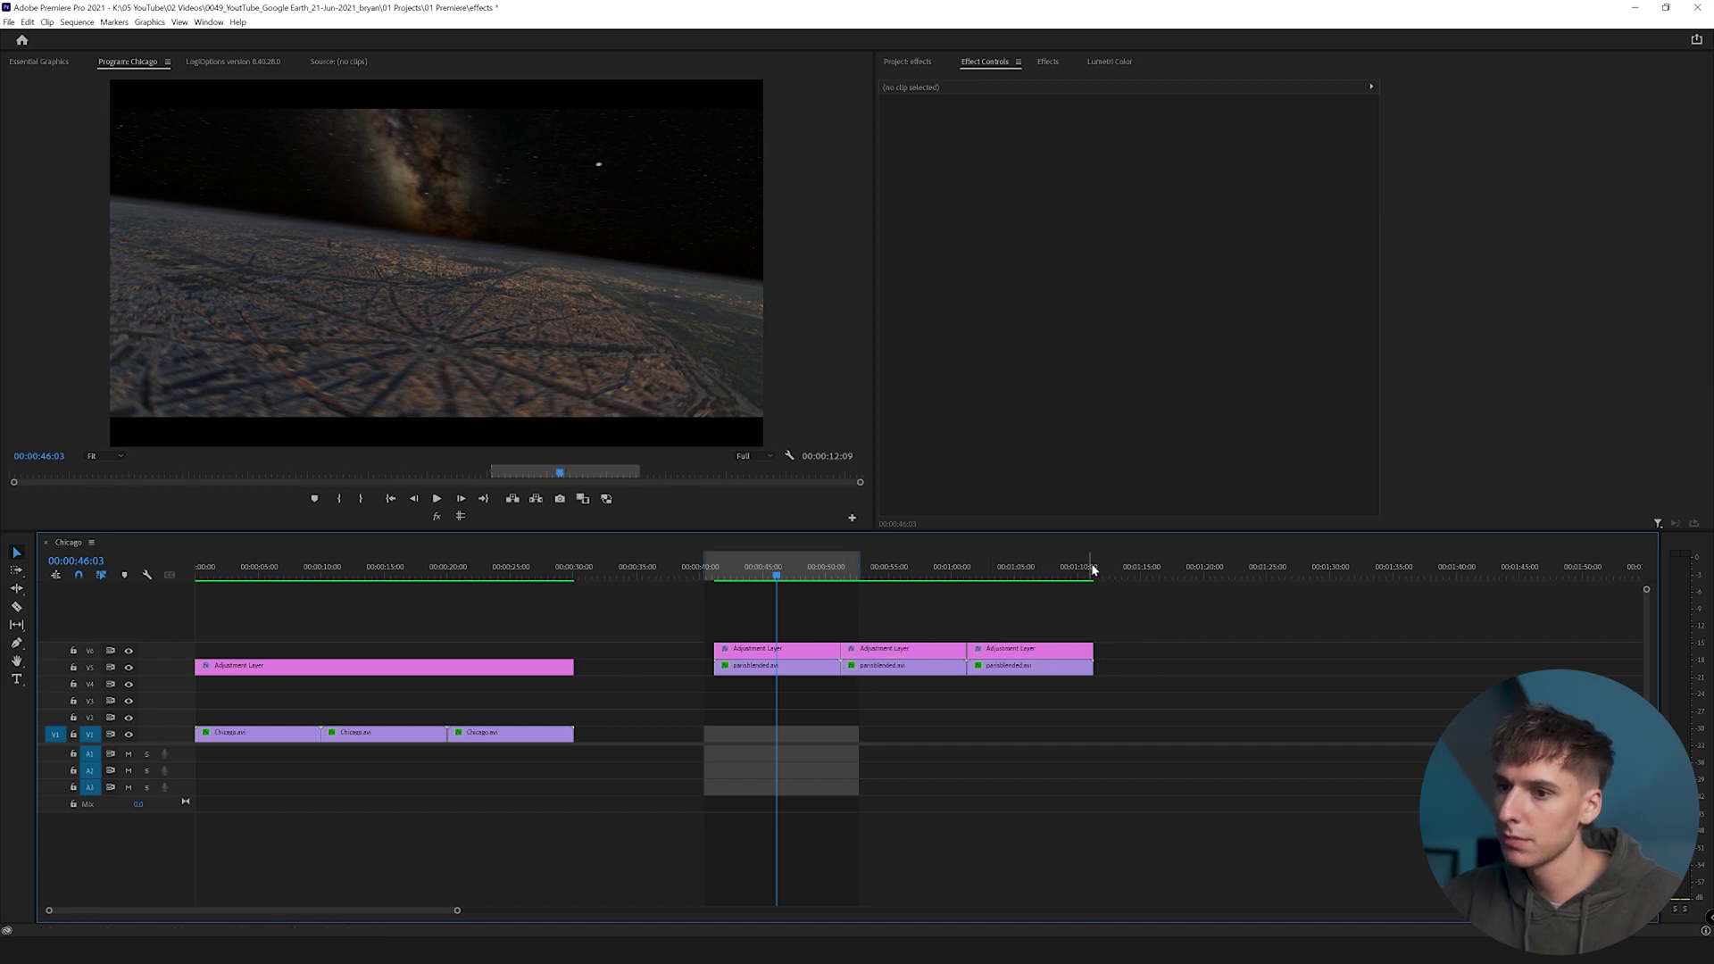
pyautogui.click(1091, 571)
# Play back the repeated Paris clips from the first copy's start with the program monitor maximized.
pyautogui.click(714, 566)
pyautogui.press('space')
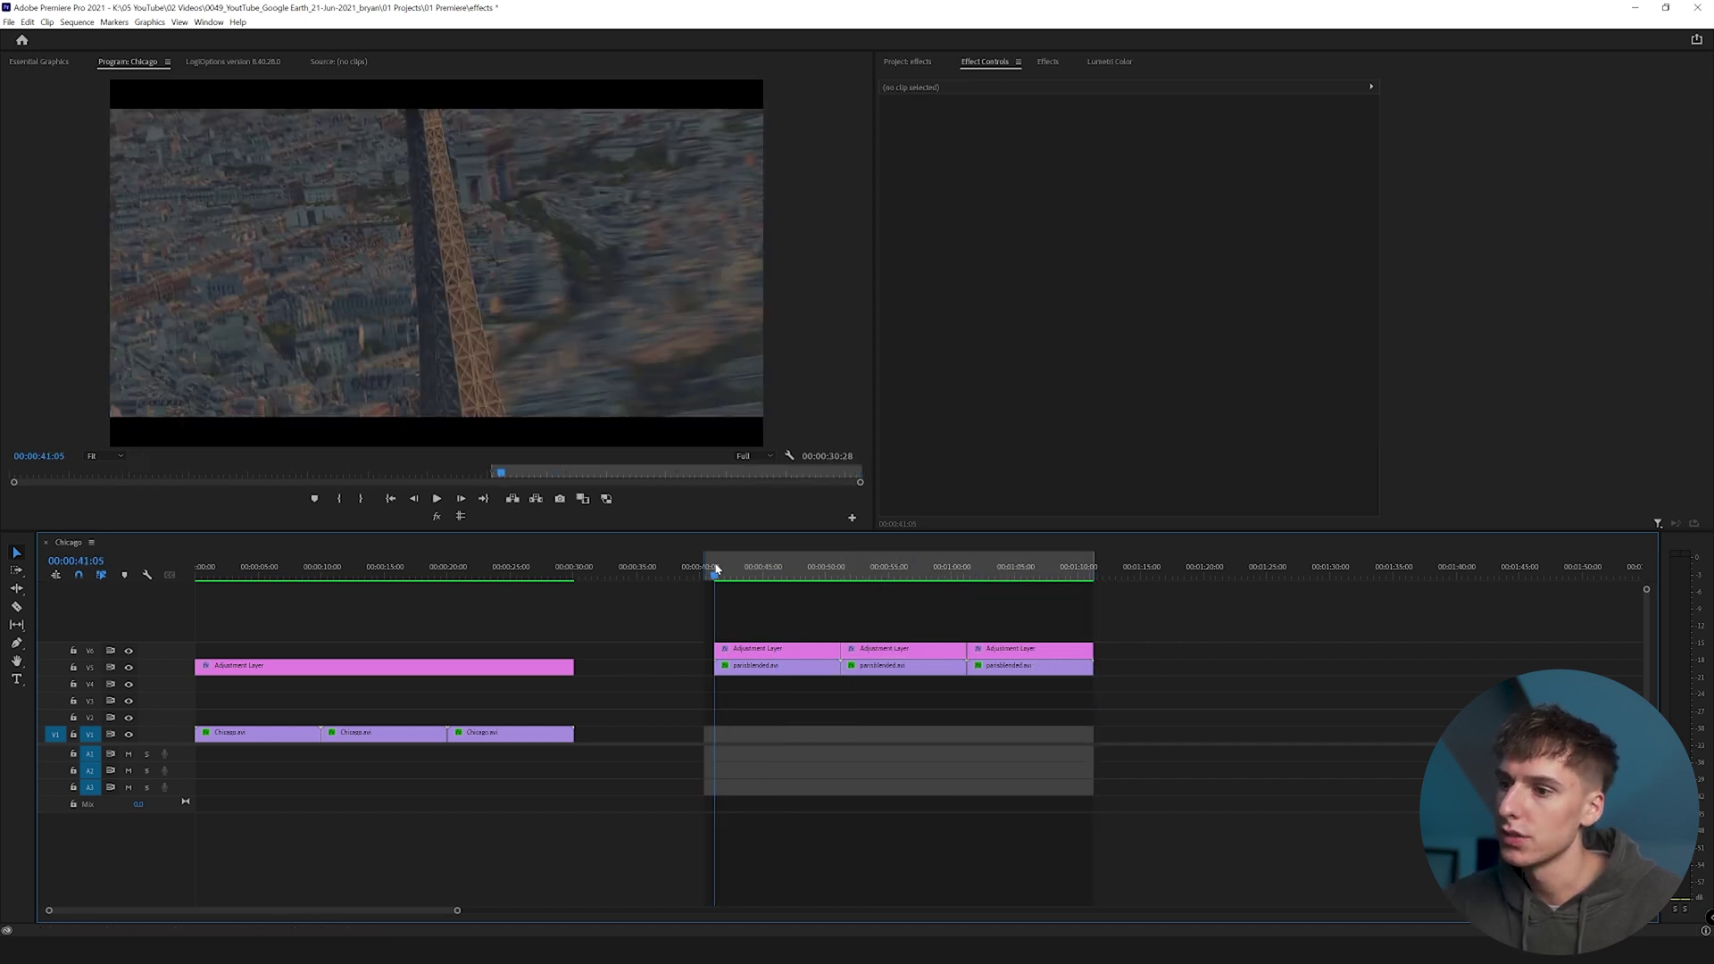
pyautogui.press('`')
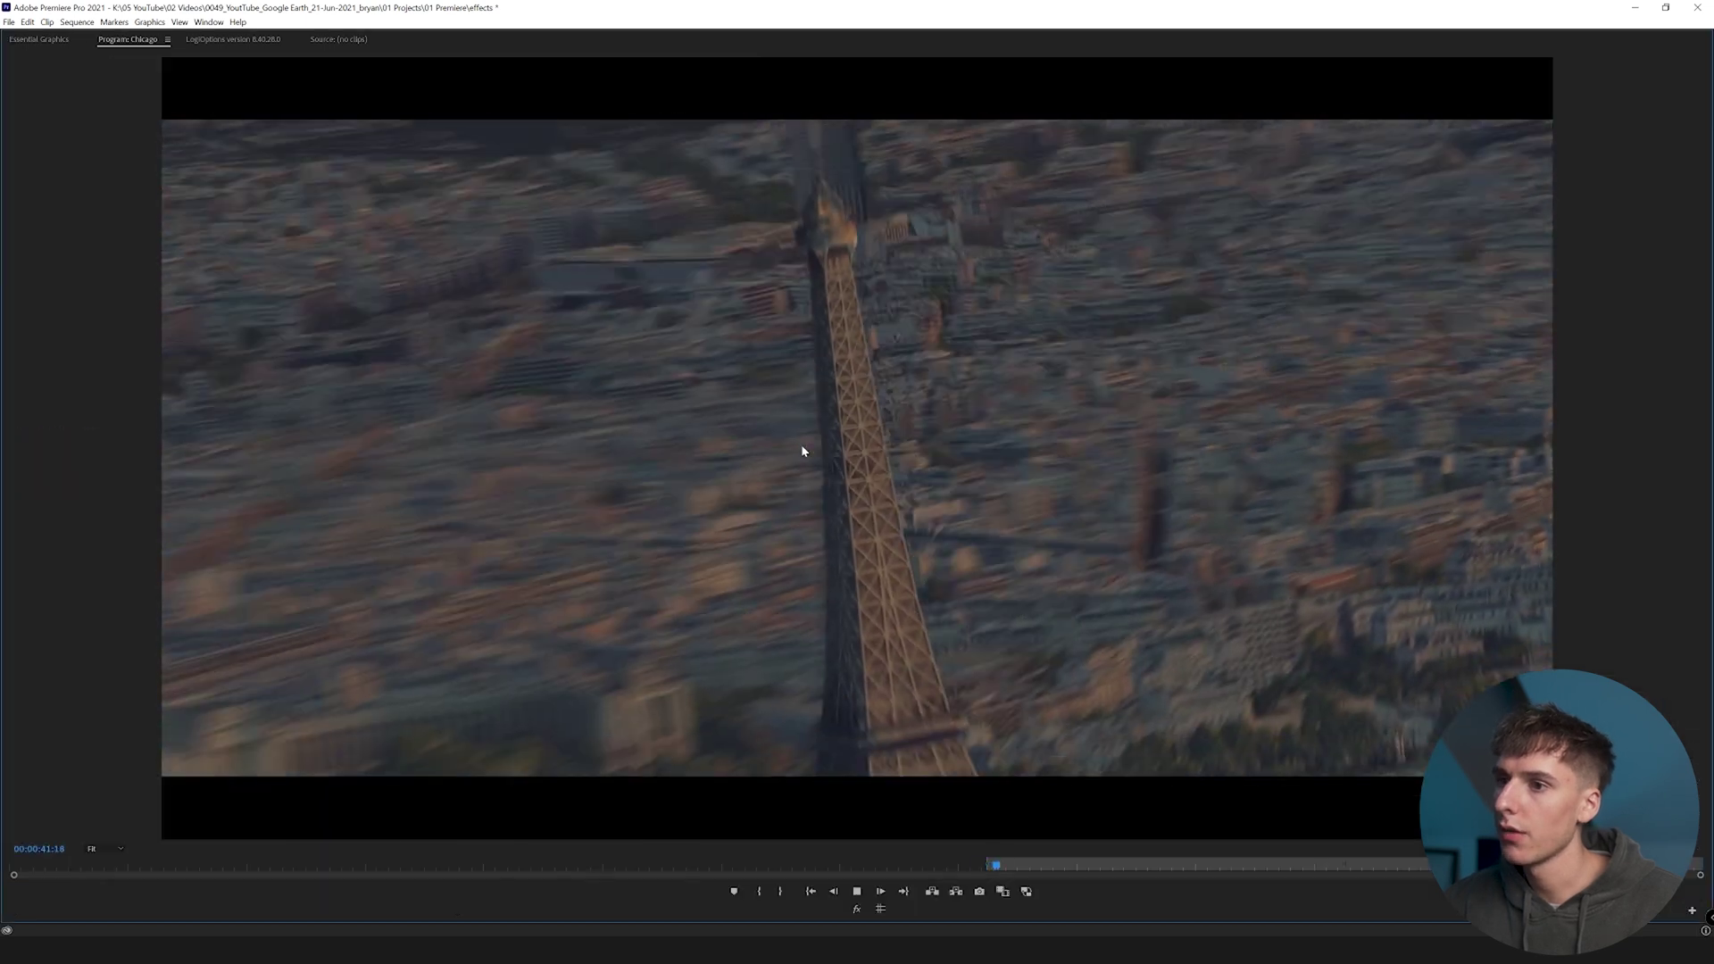